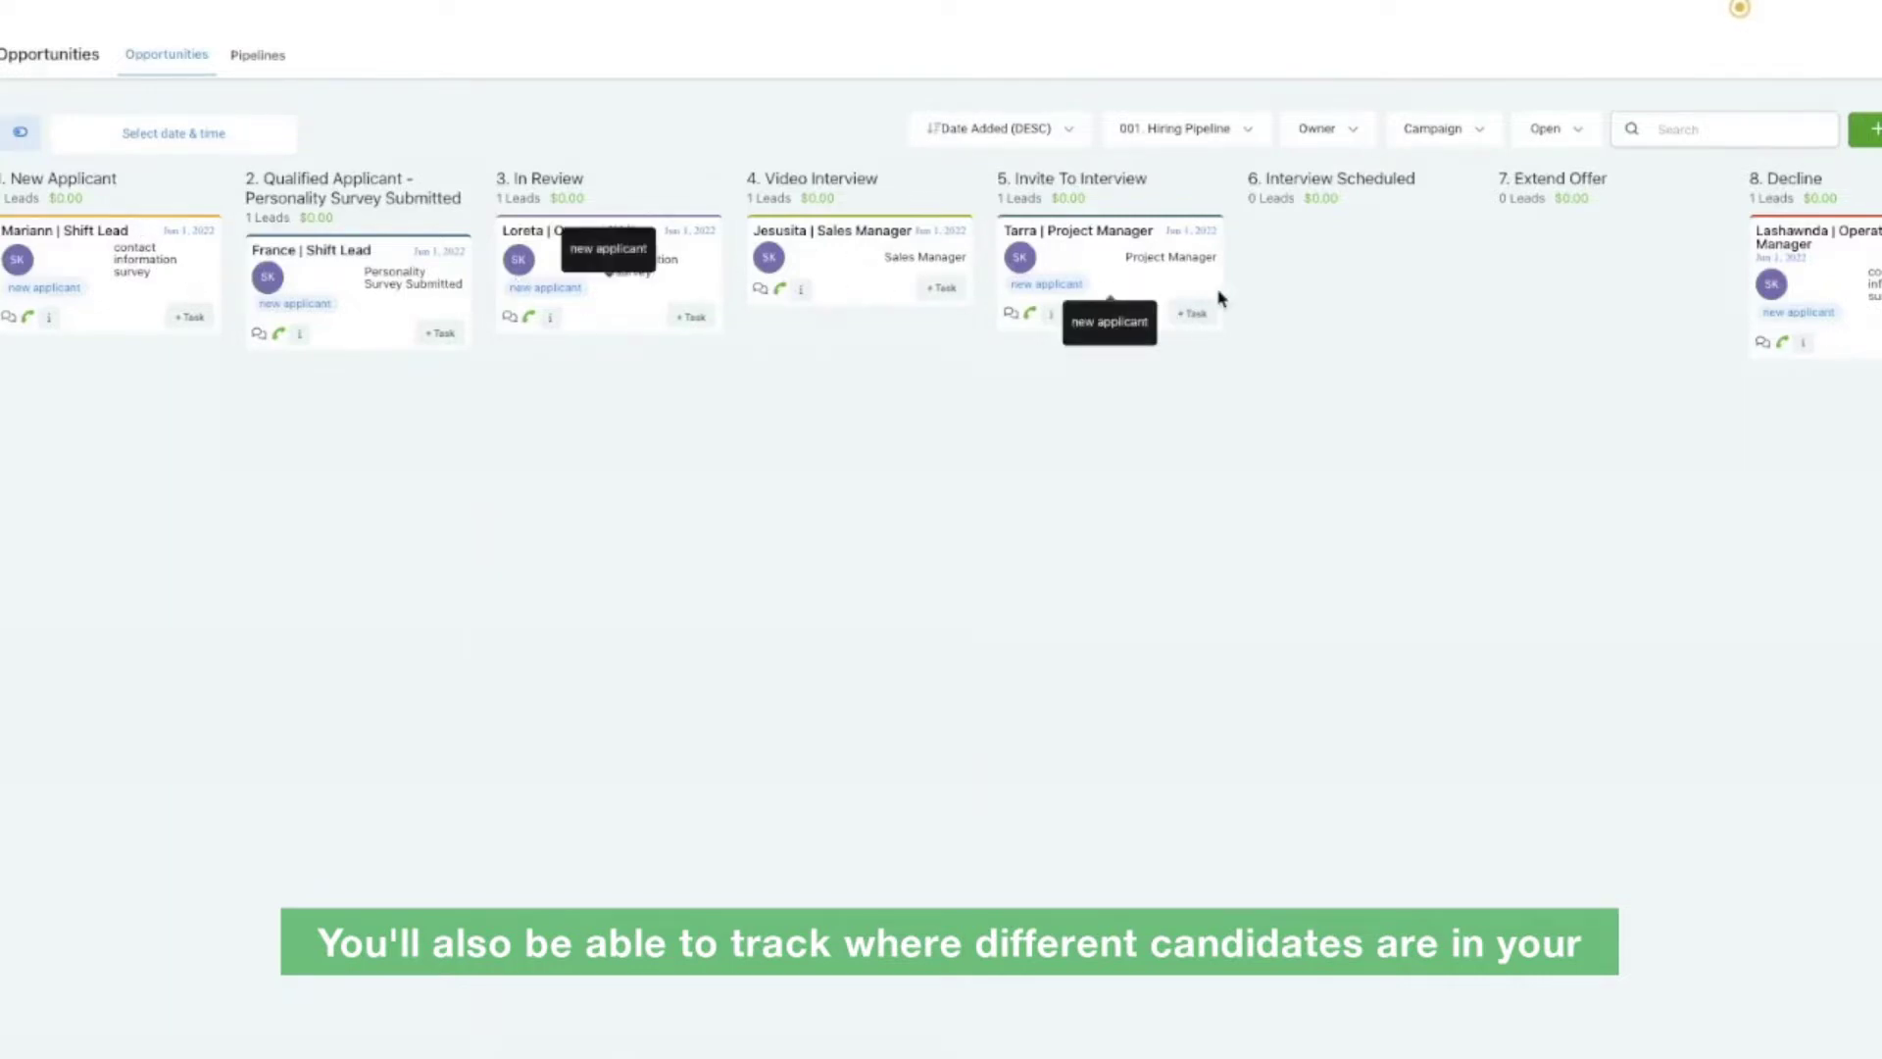
- Try moving the Sales Manager candidate to In Review and the Project Manager candidate to Interview Scheduled in the hiring pipeline
drag(833, 259, 663, 312)
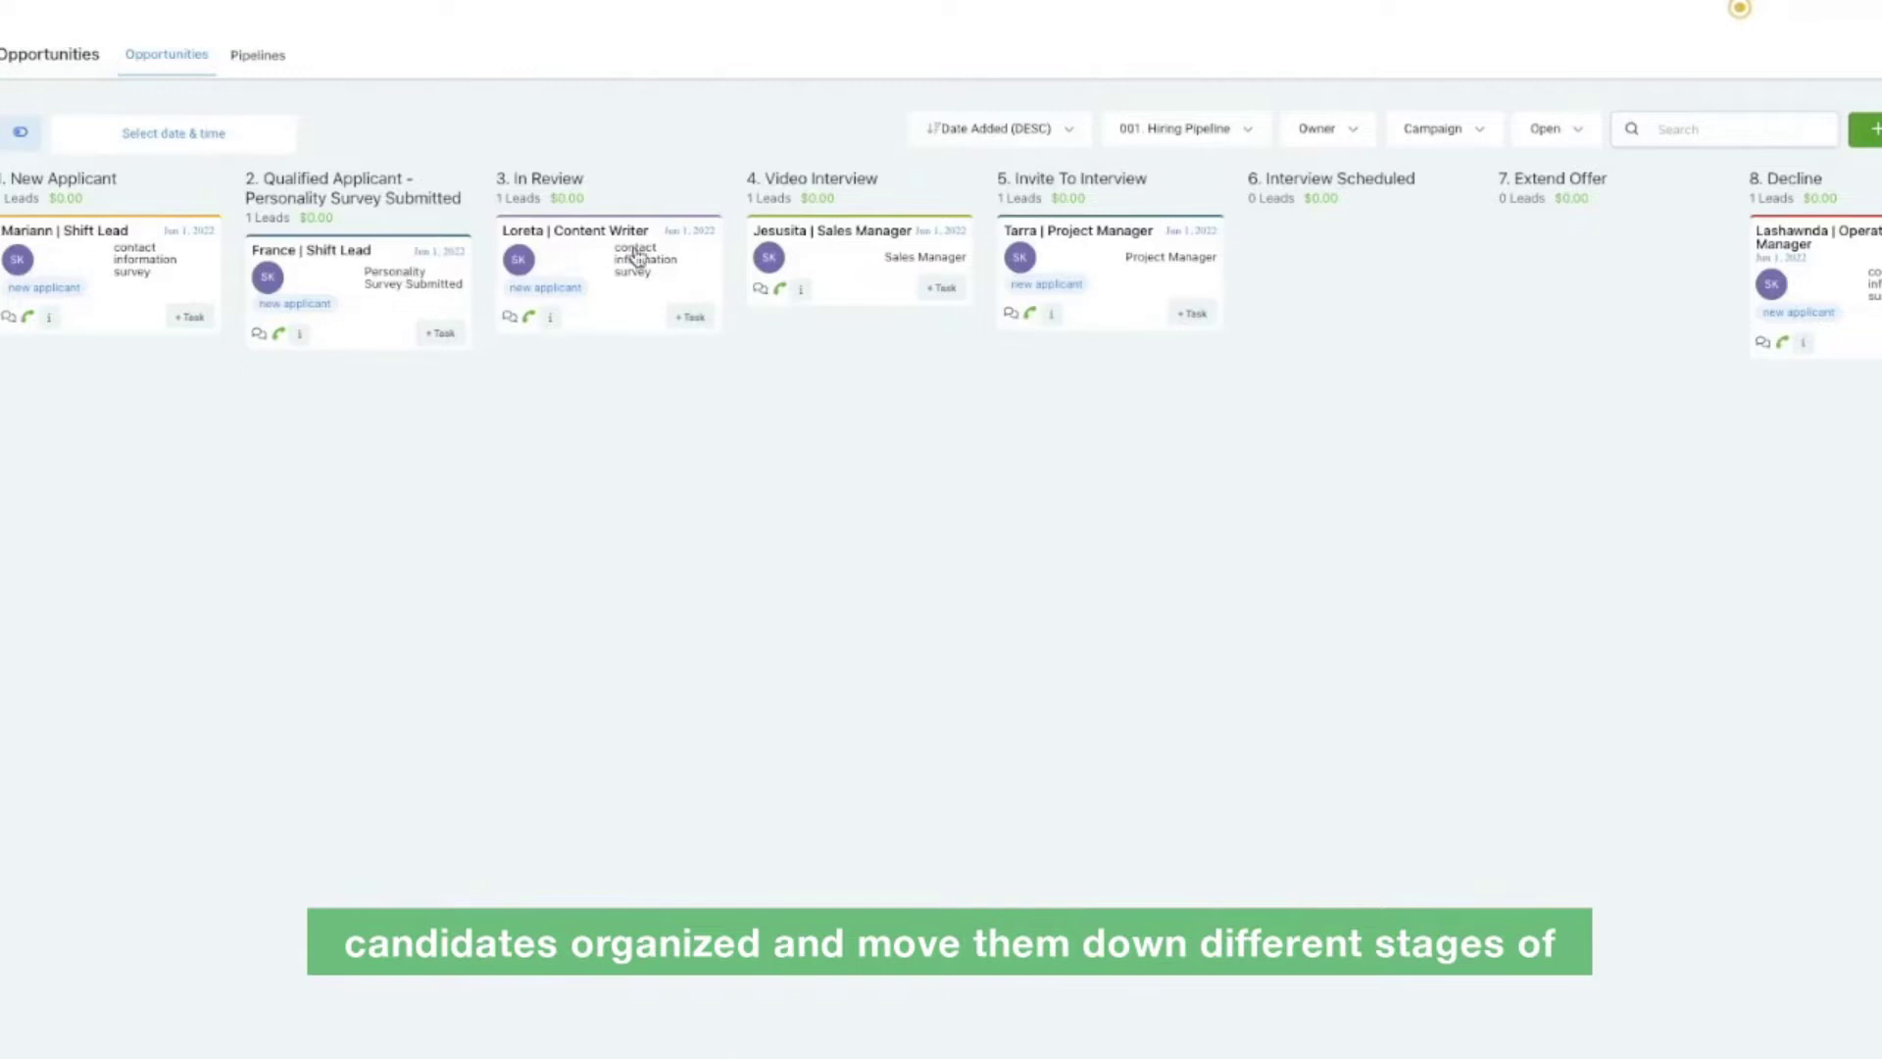
drag(1093, 257, 1374, 250)
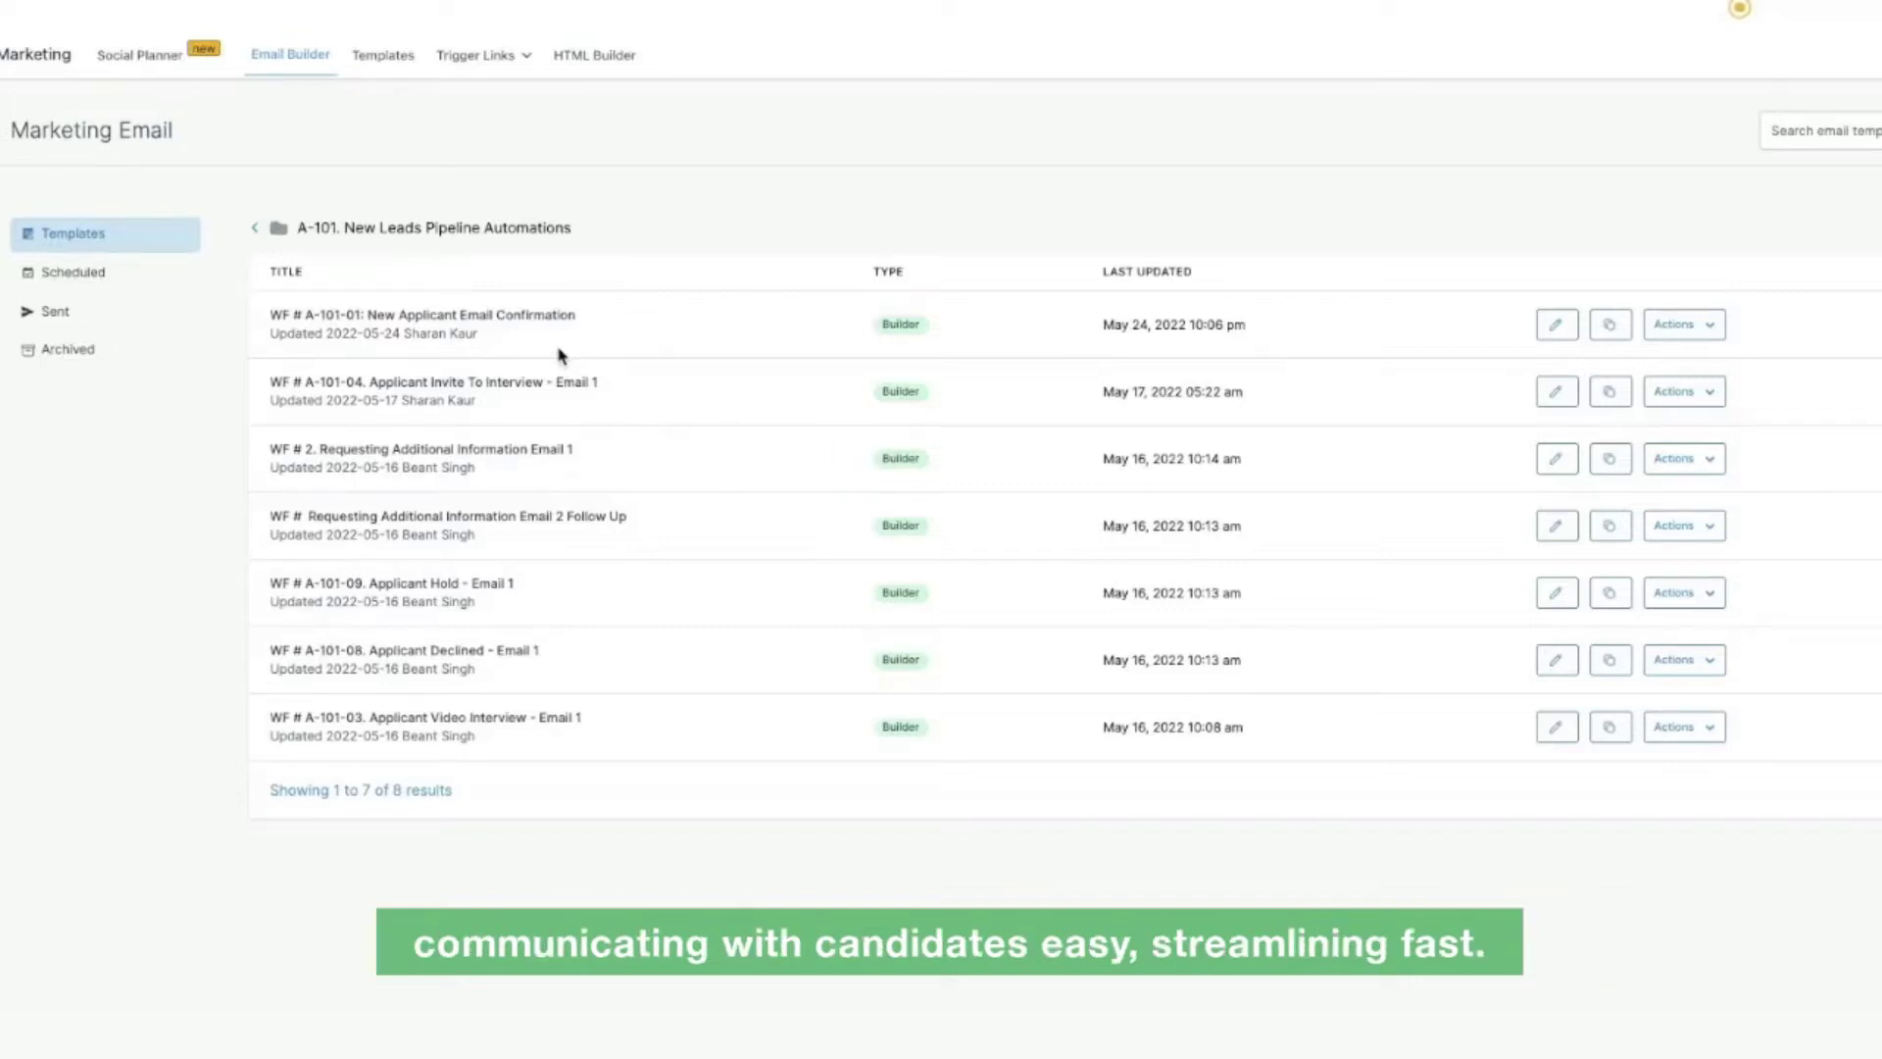
- View the email templates in the A-102 Nurture folder and return to the folder list
click(254, 230)
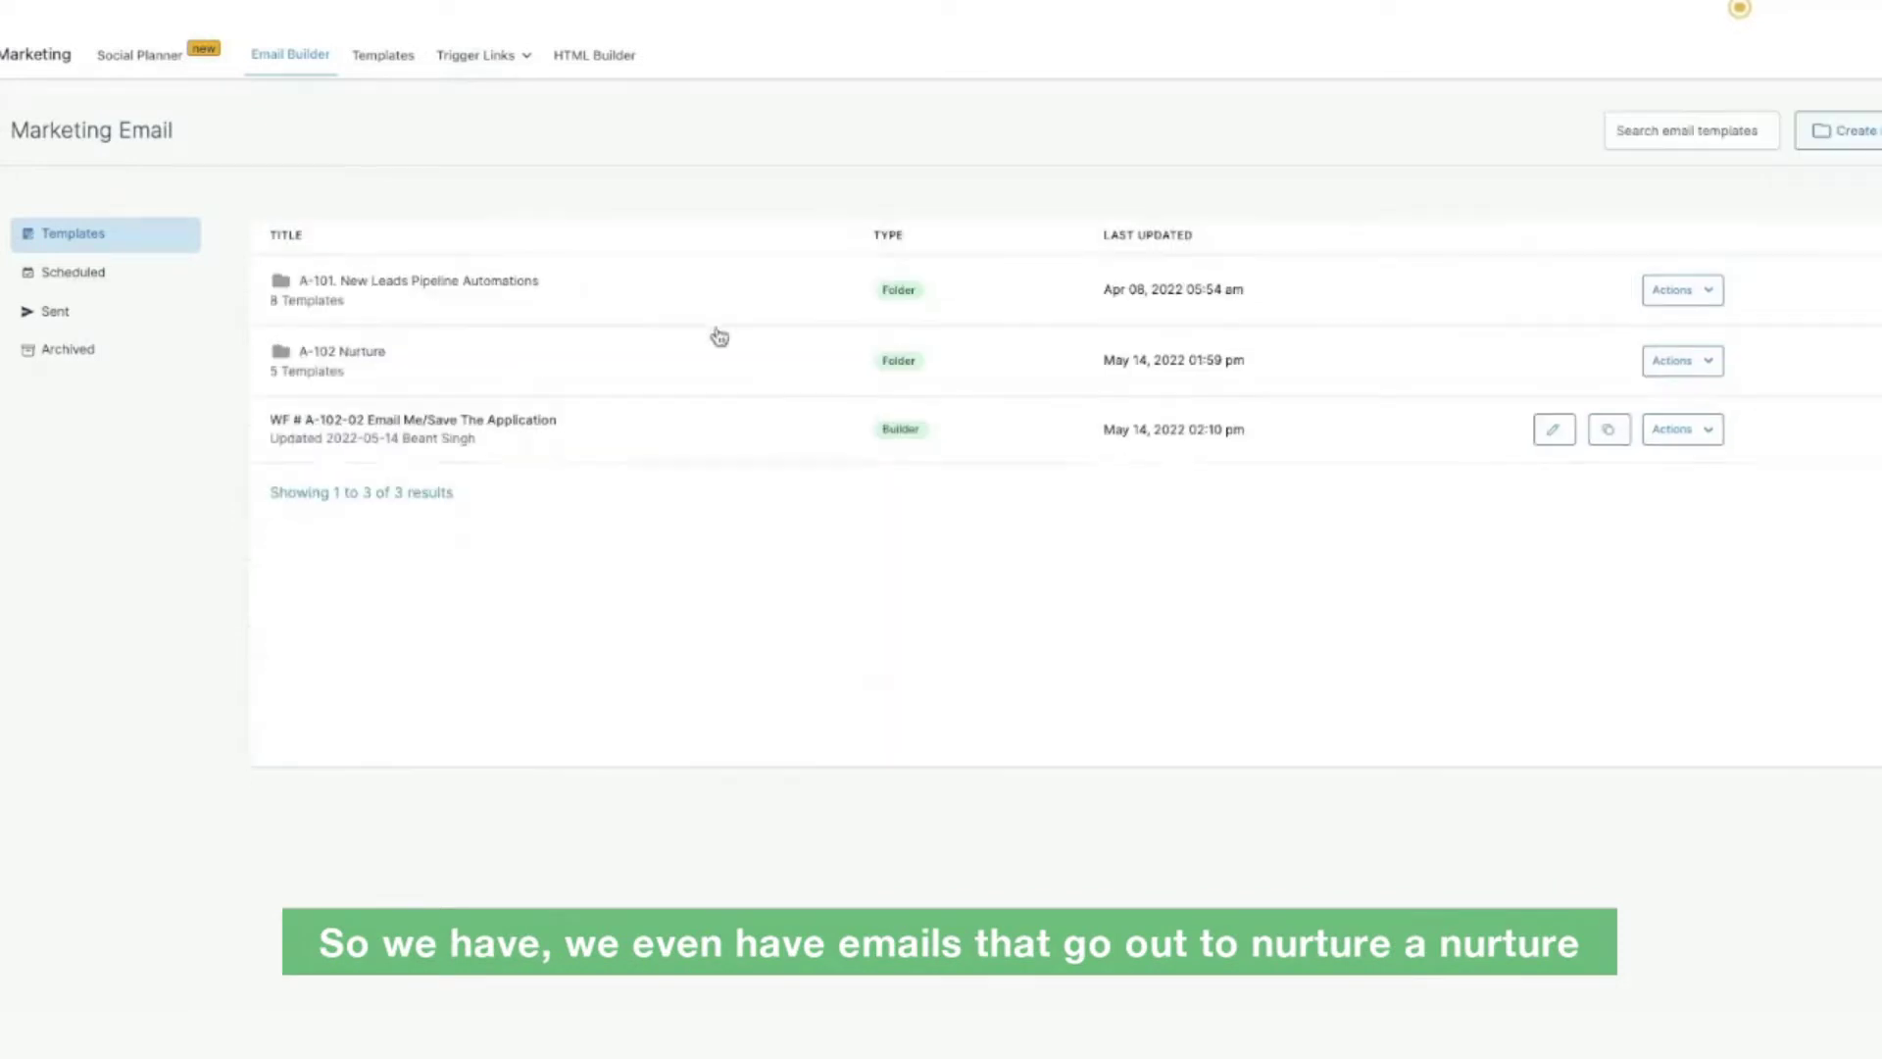
click(350, 359)
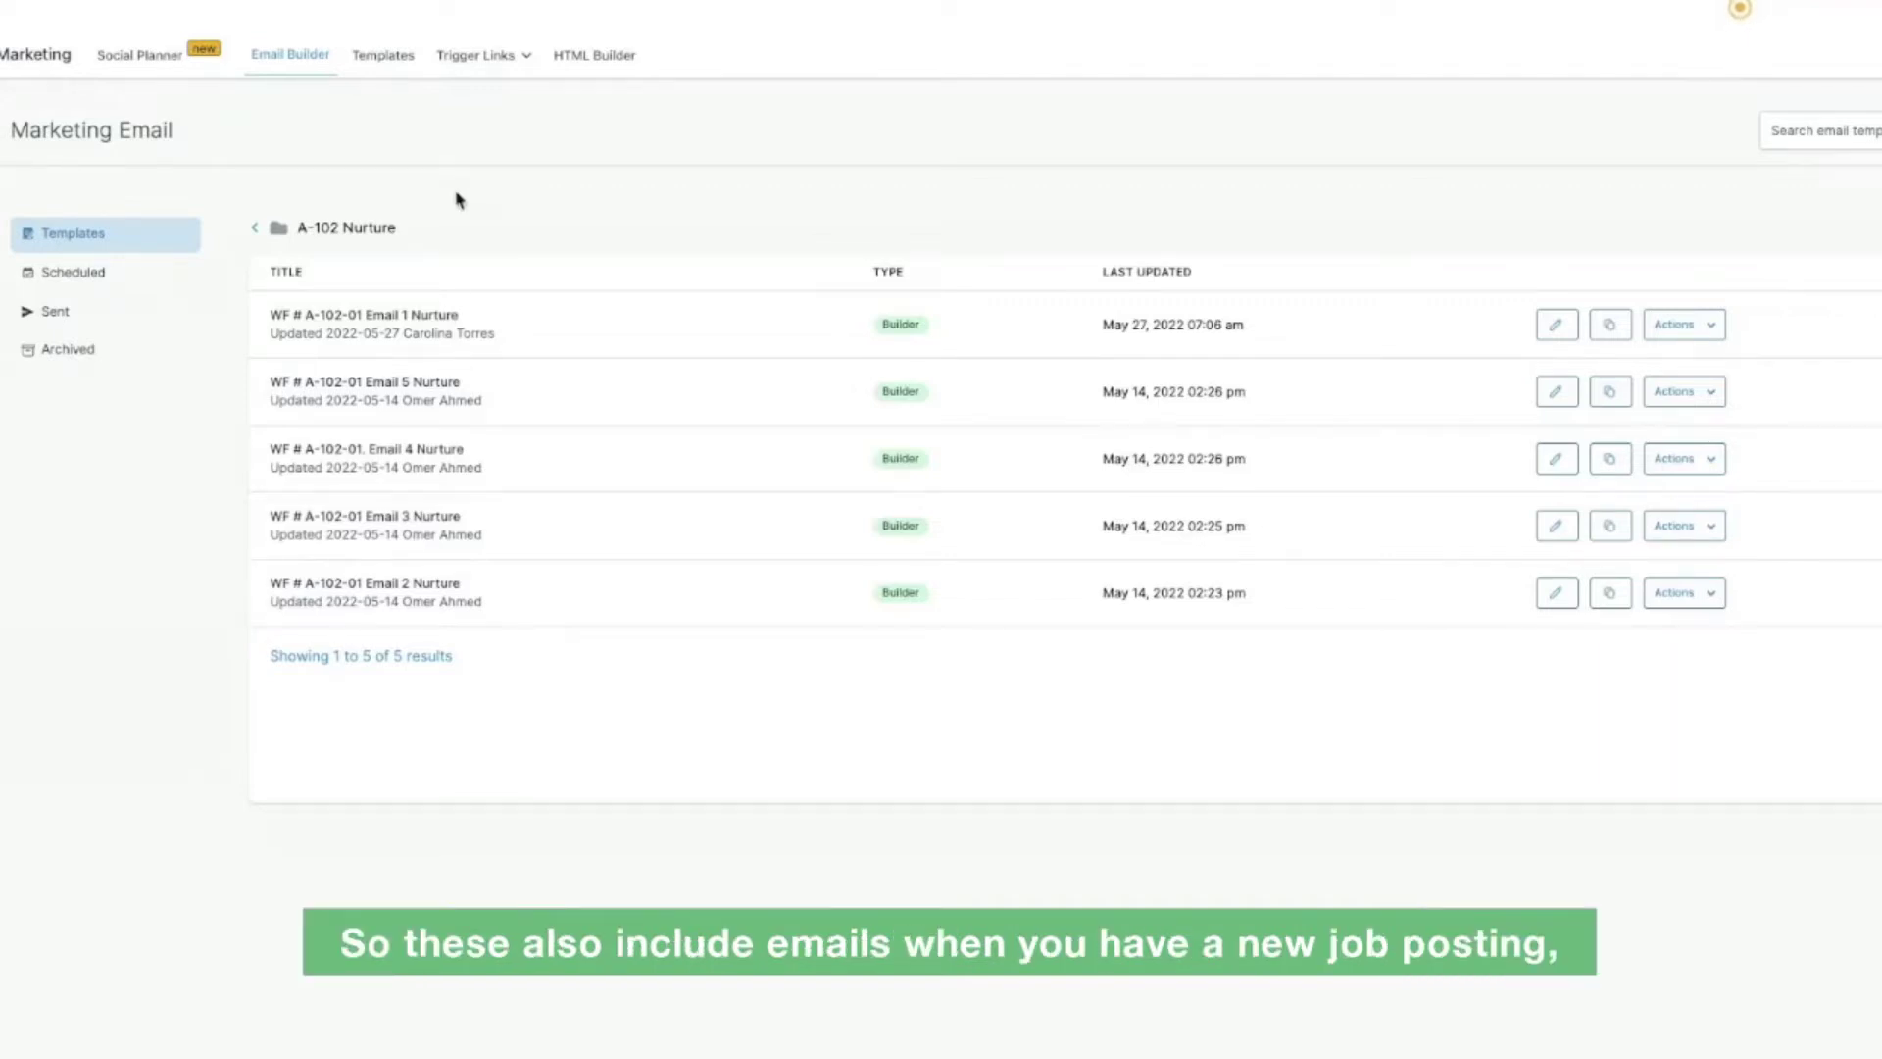
click(256, 234)
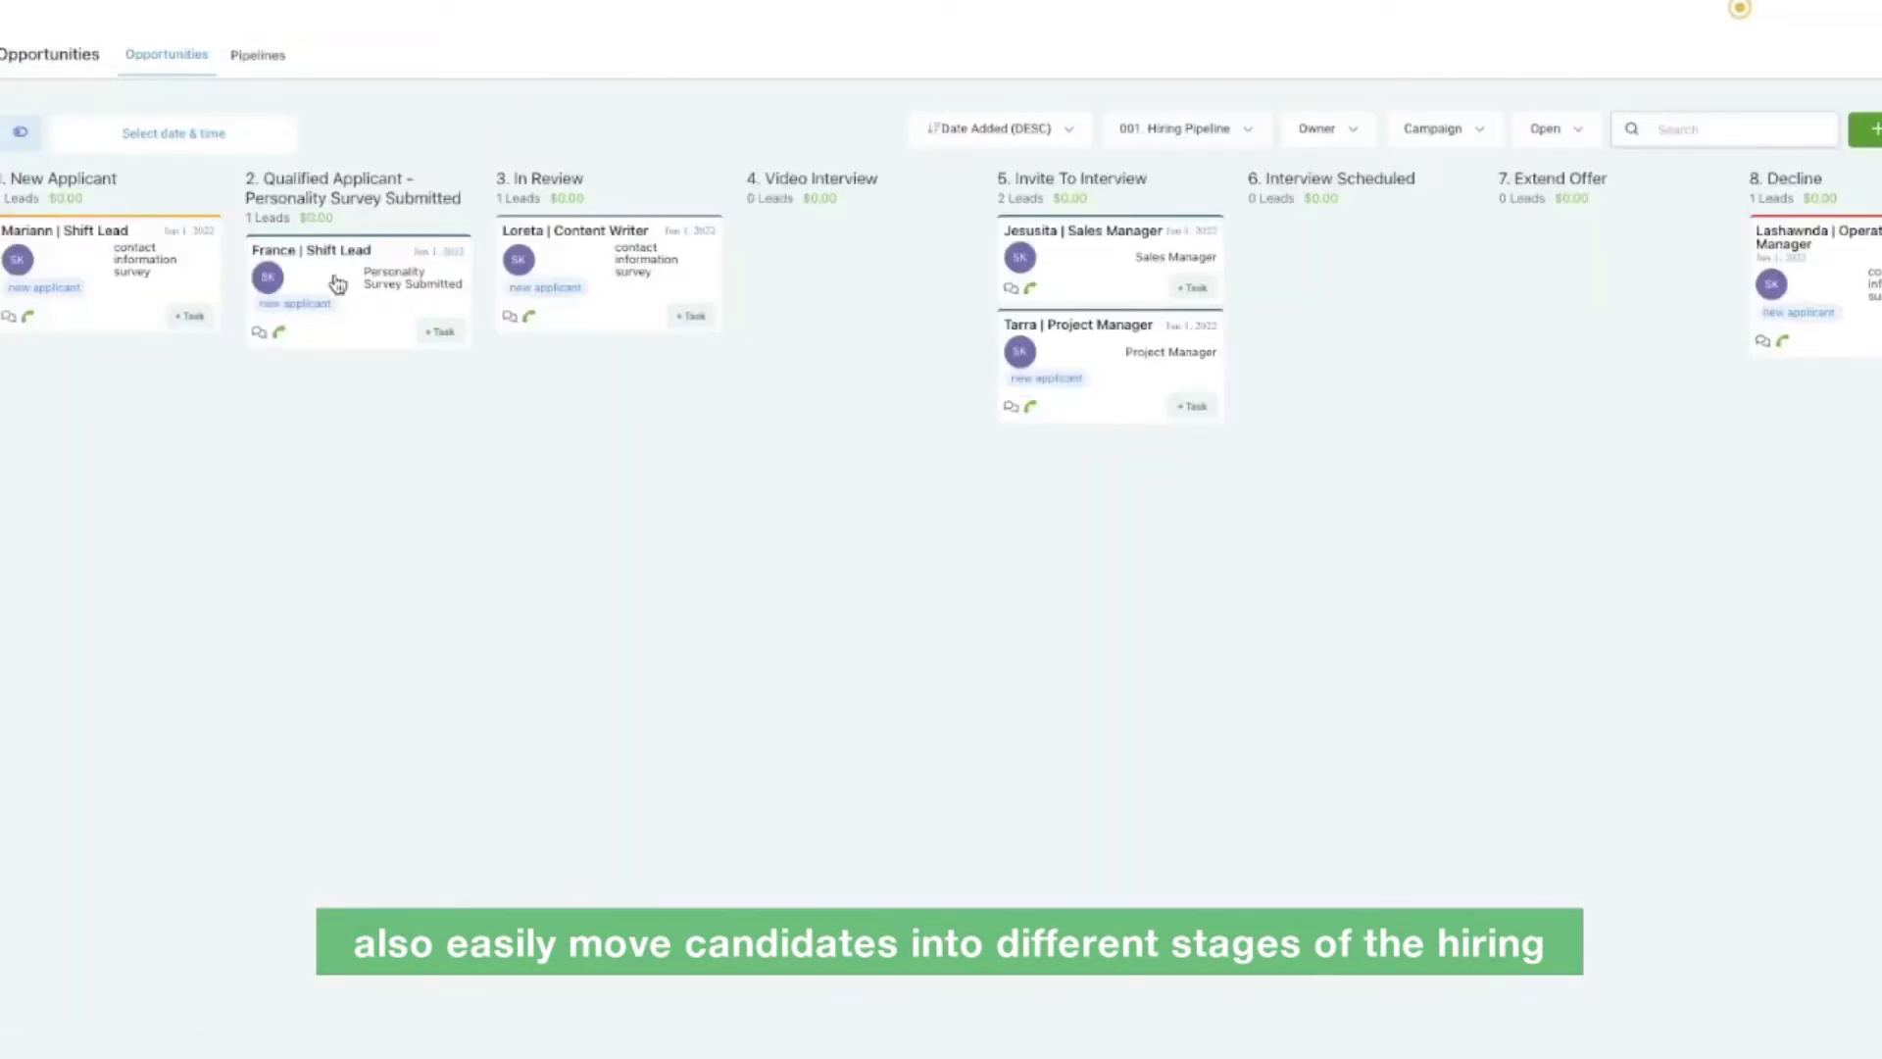
- Open the applicant status form linked in the notes of the Shift Lead candidate in the Qualified Applicant stage
click(333, 280)
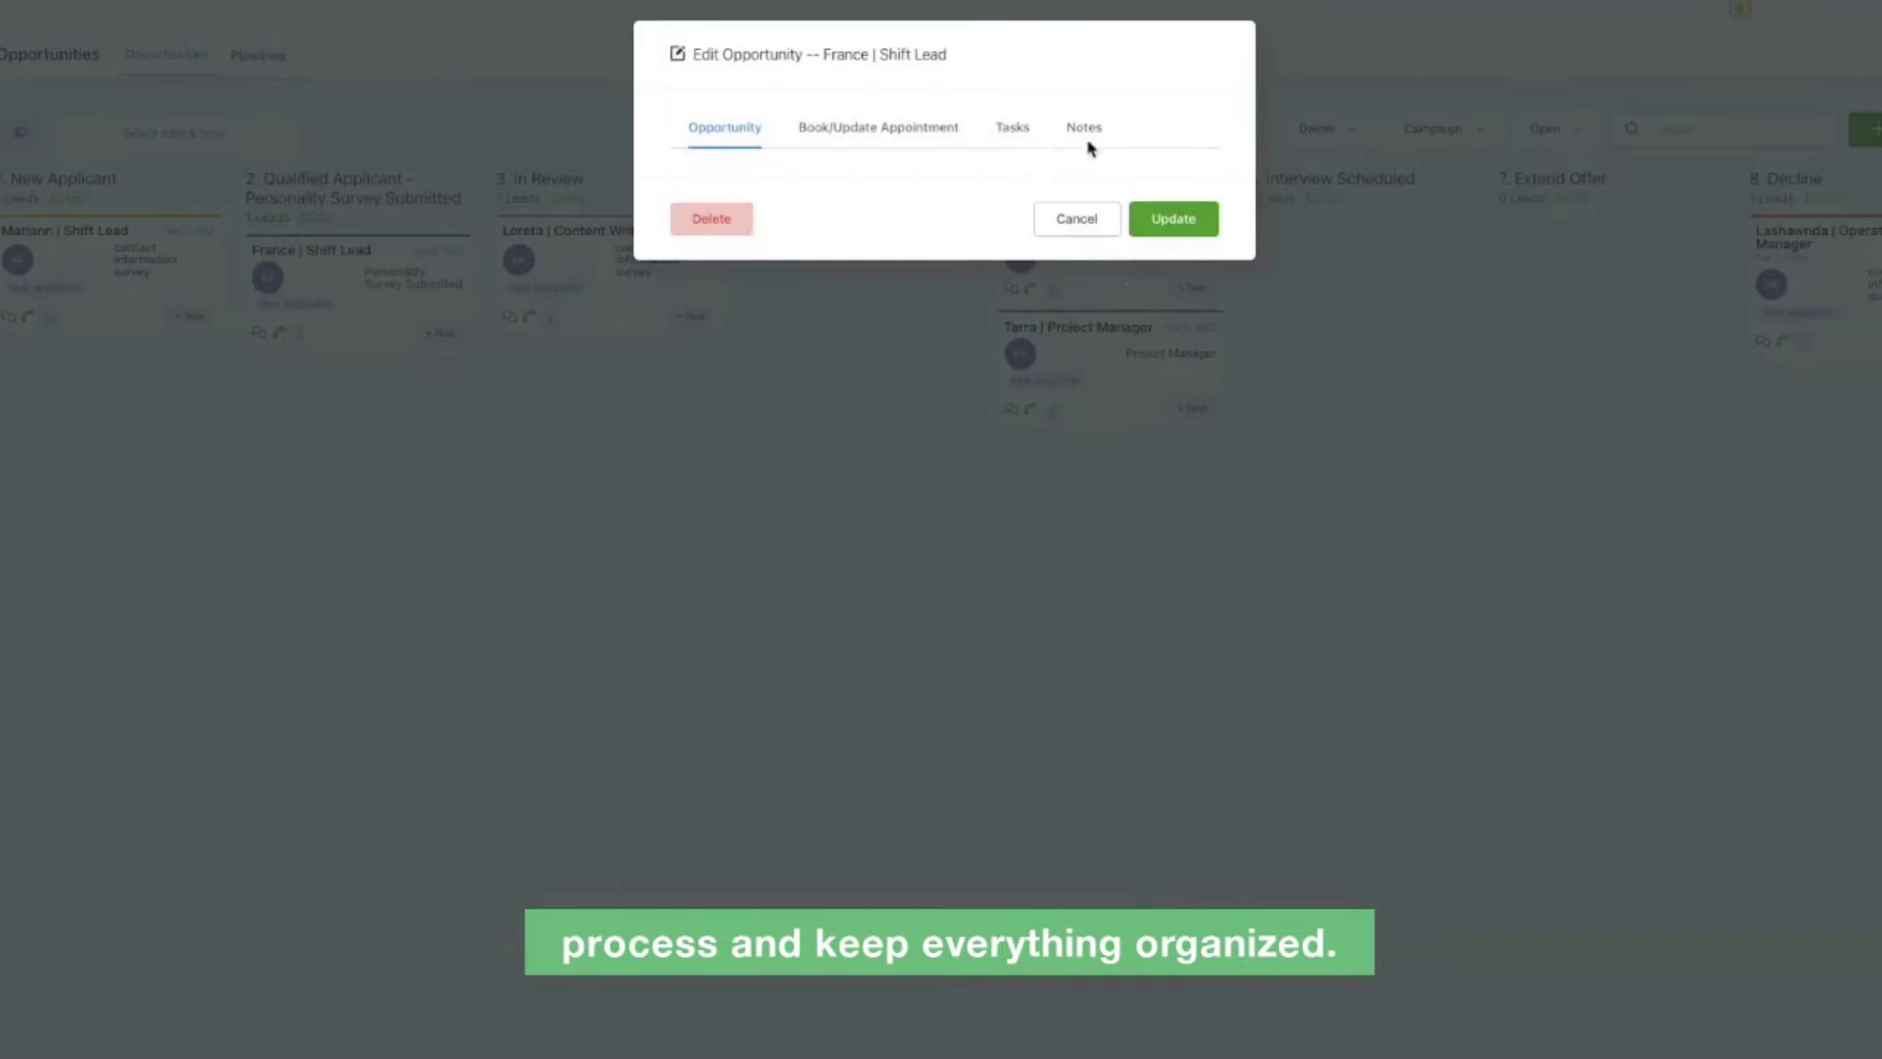
click(1085, 129)
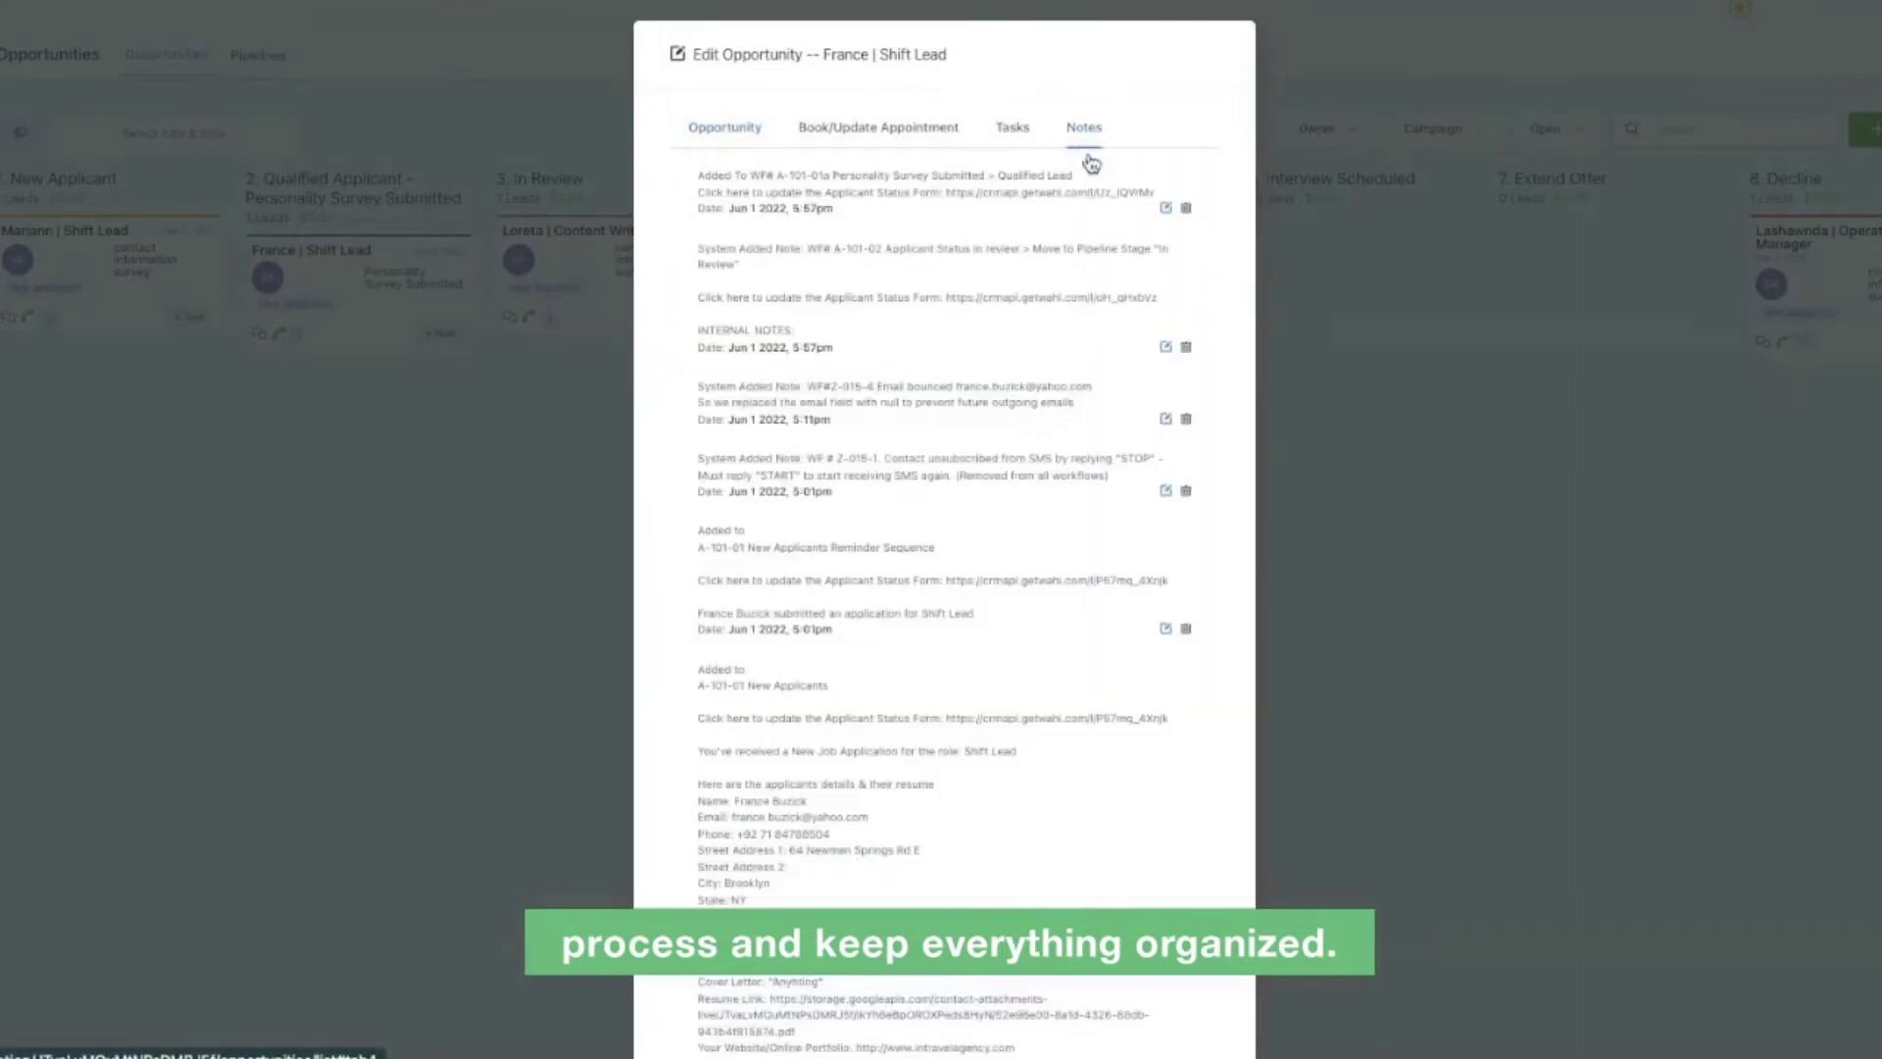
click(1015, 203)
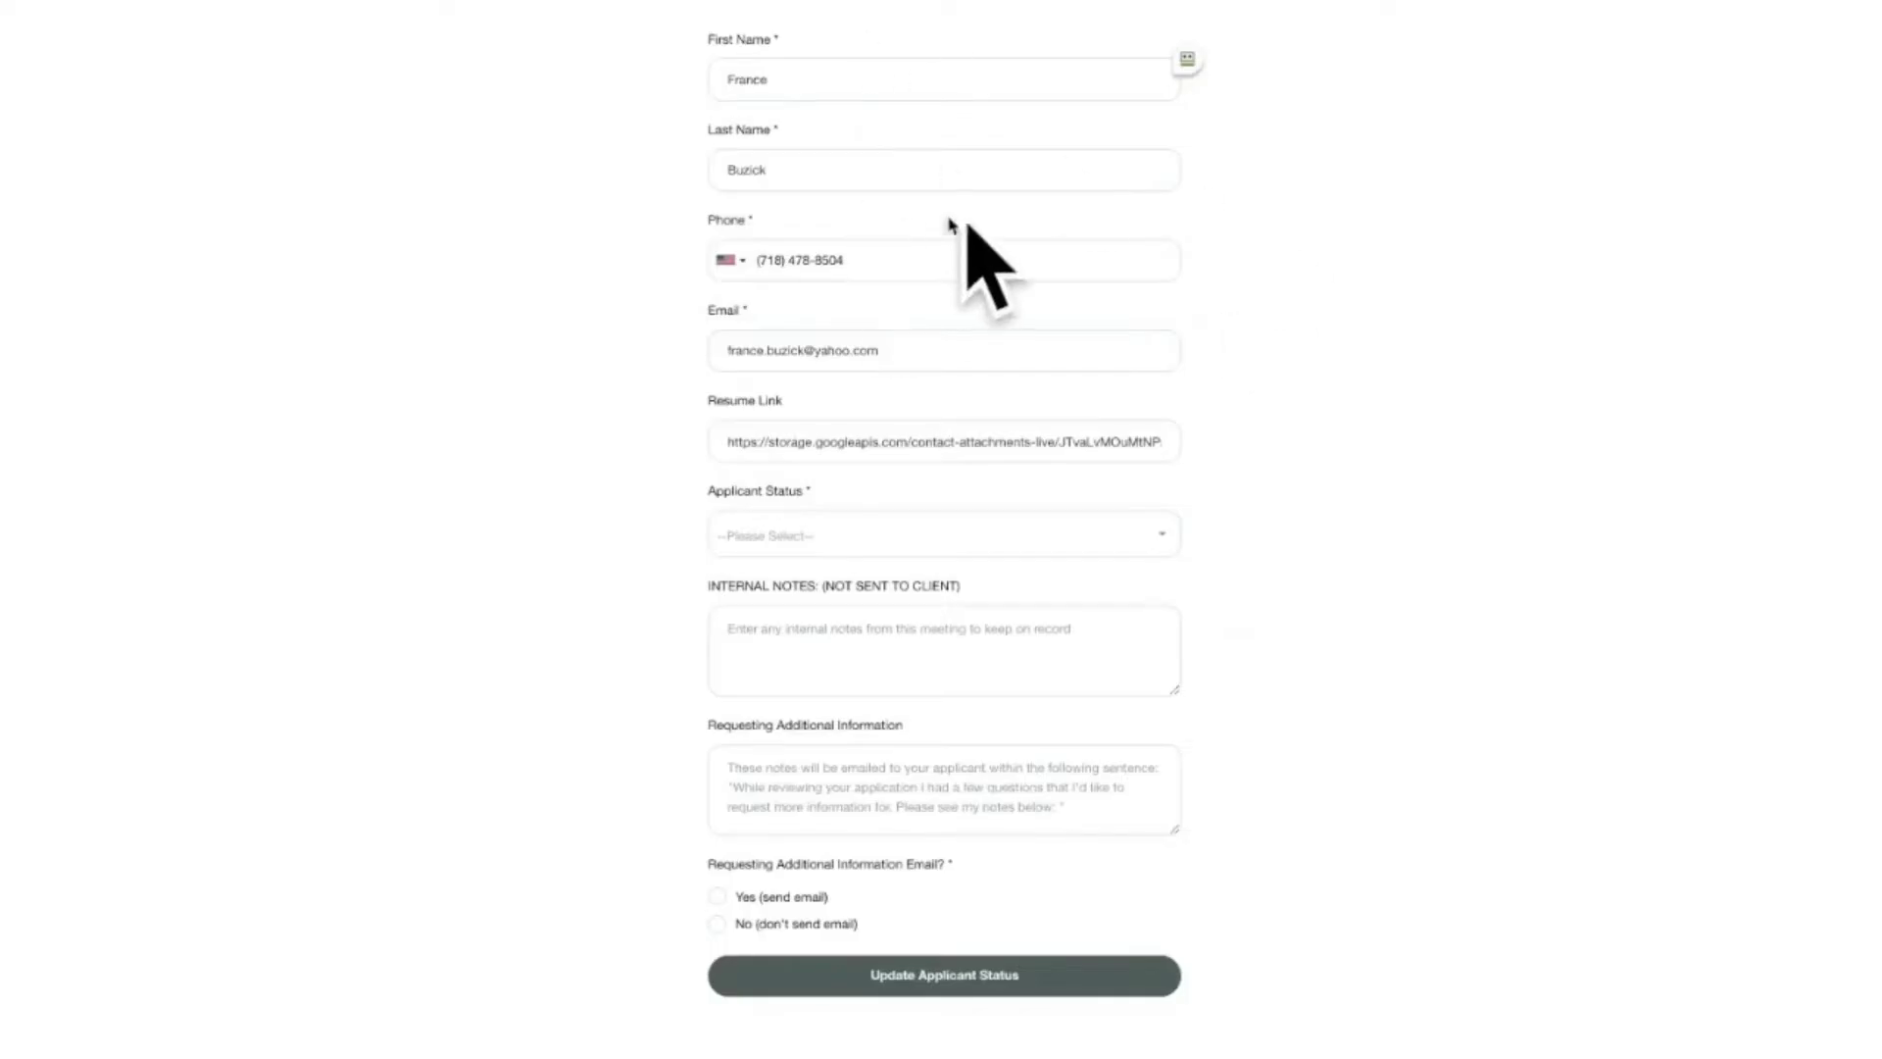
- Review the applicant status form's fields and the stages offered under Applicant Status without choosing one
scroll(934, 225, up, 2)
scroll(935, 225, down, 2)
scroll(933, 222, up, 1)
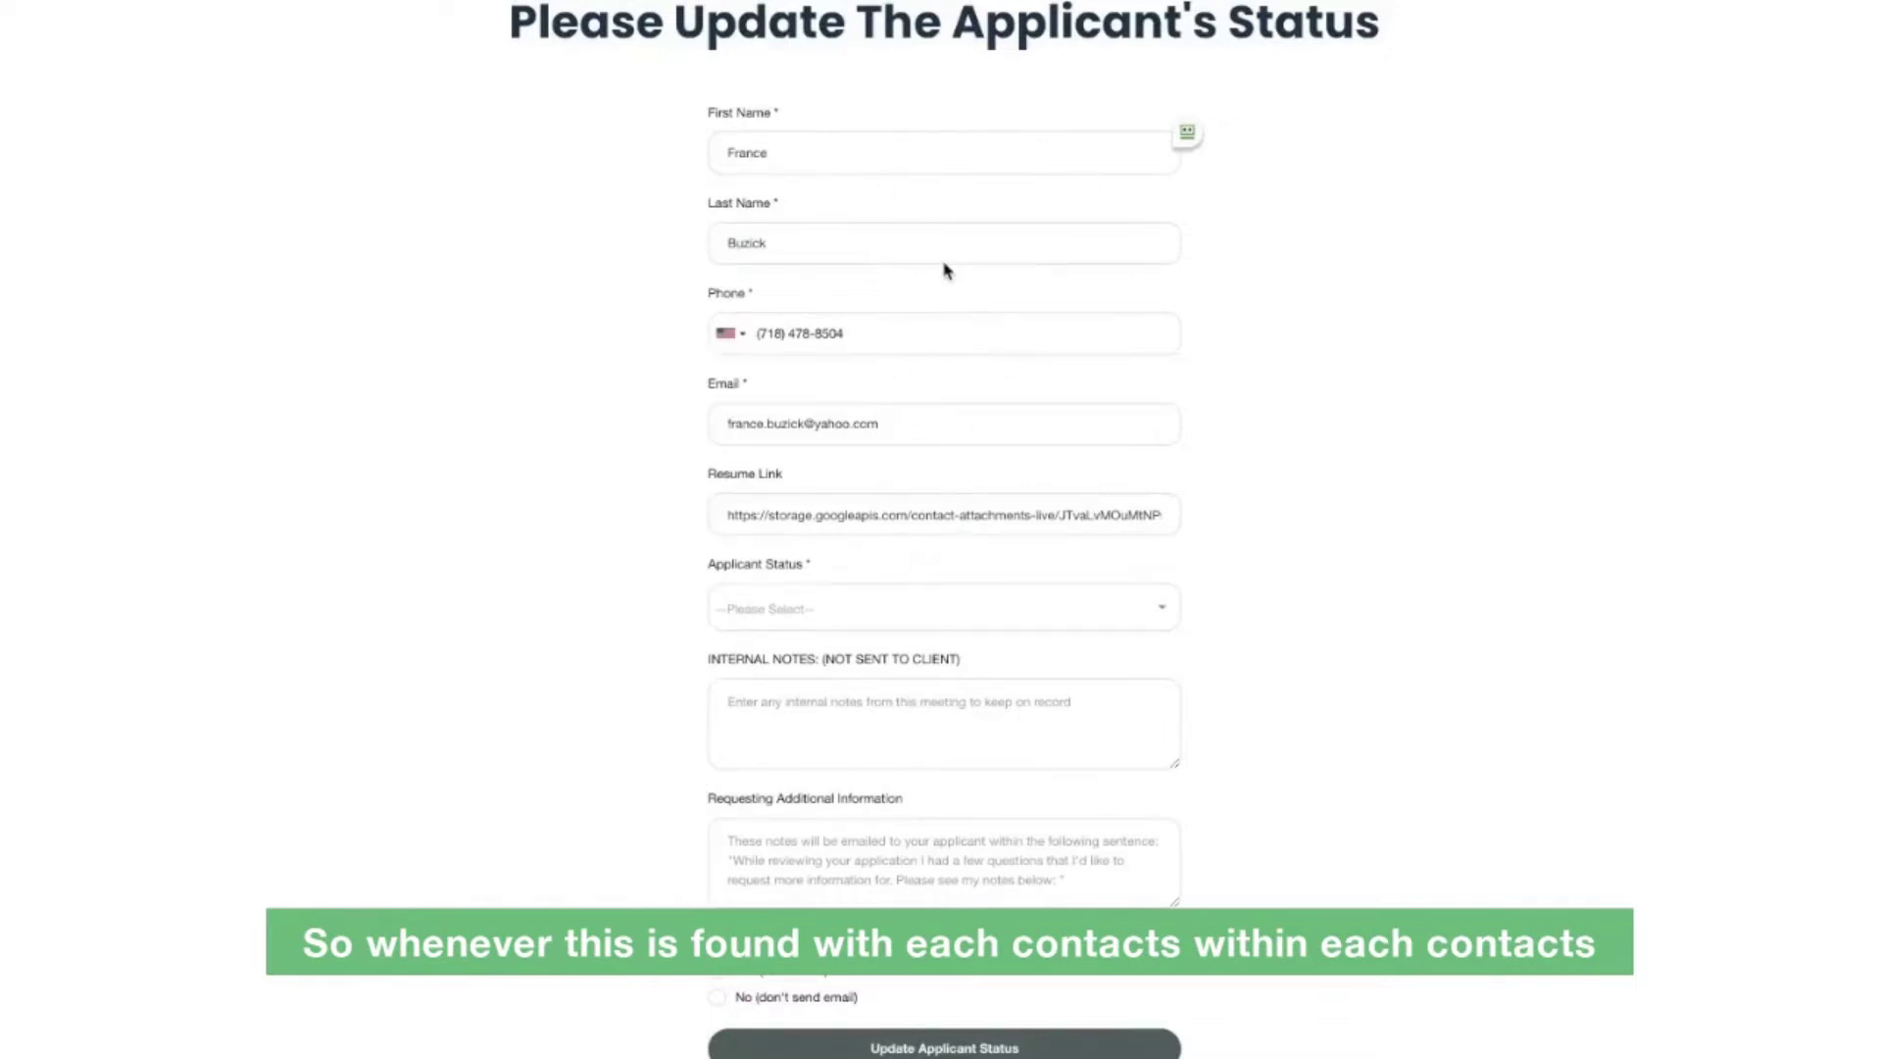
scroll(861, 484, down, 5)
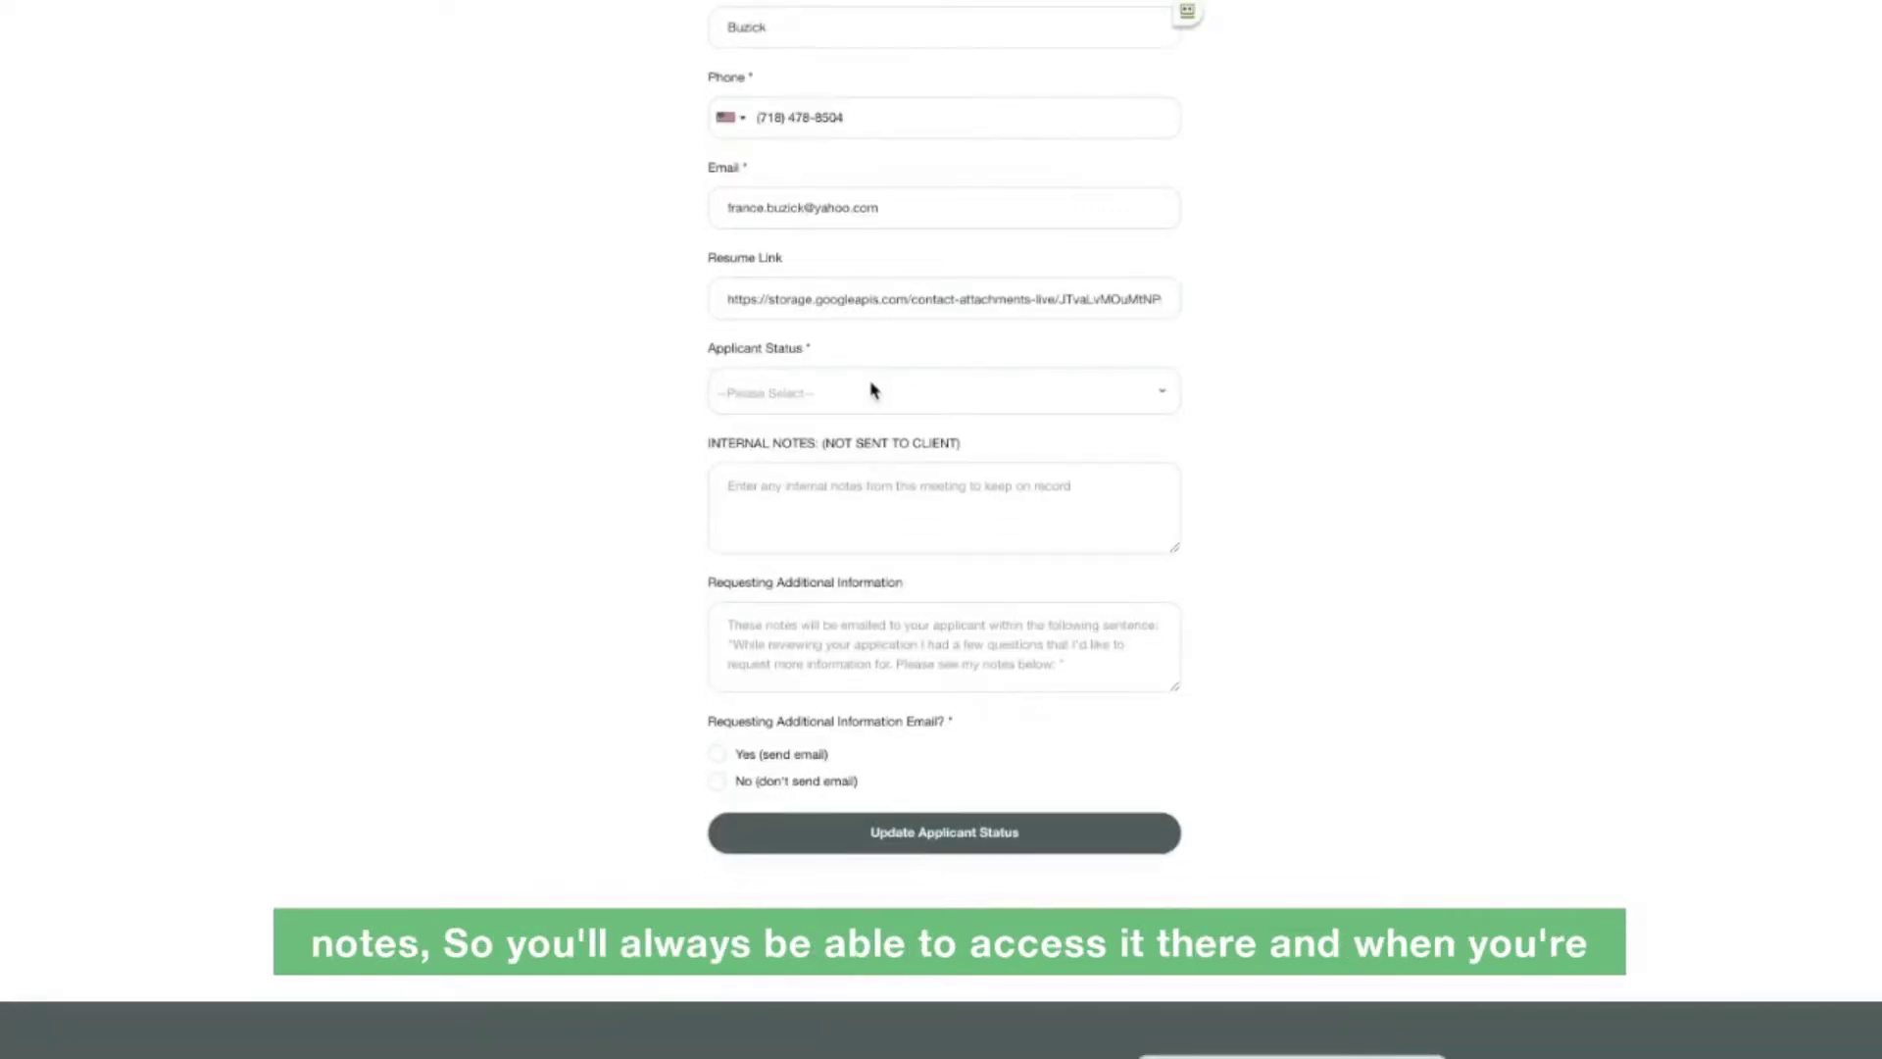
scroll(814, 410, up, 2)
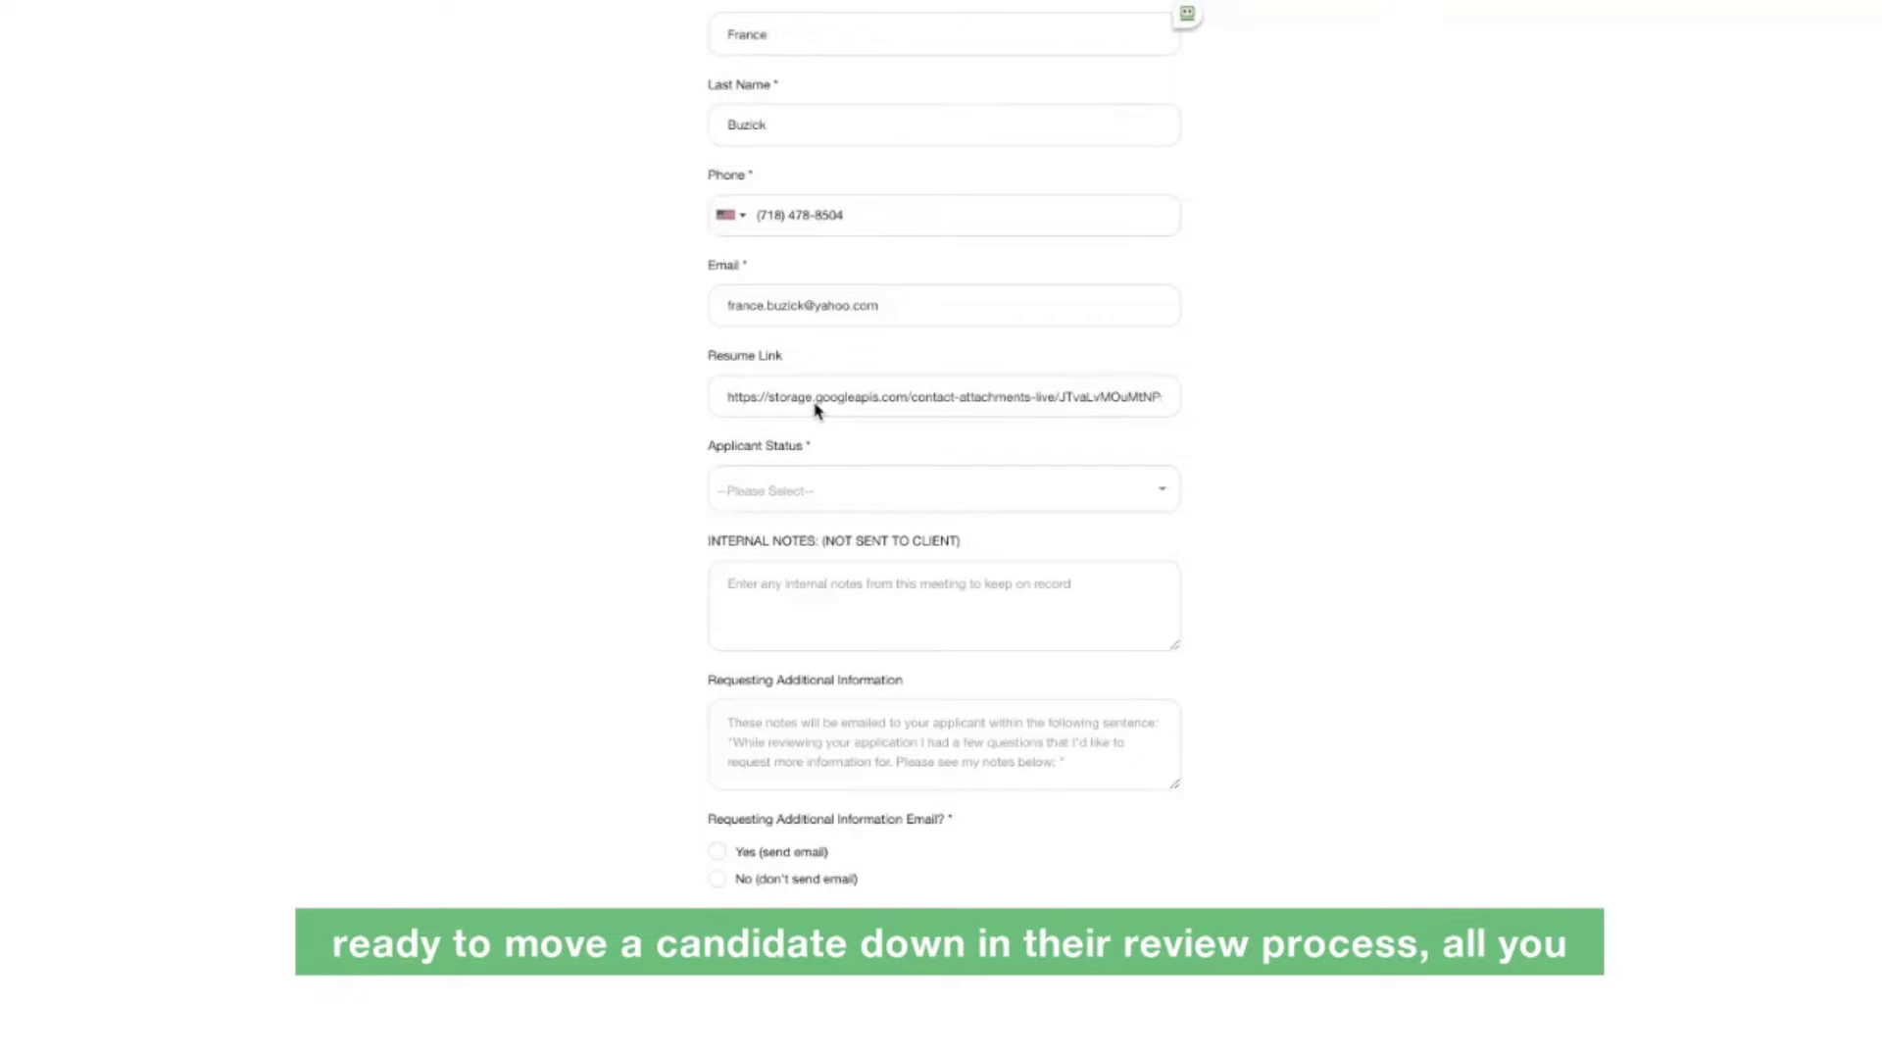
click(805, 493)
scroll(809, 498, up, 1)
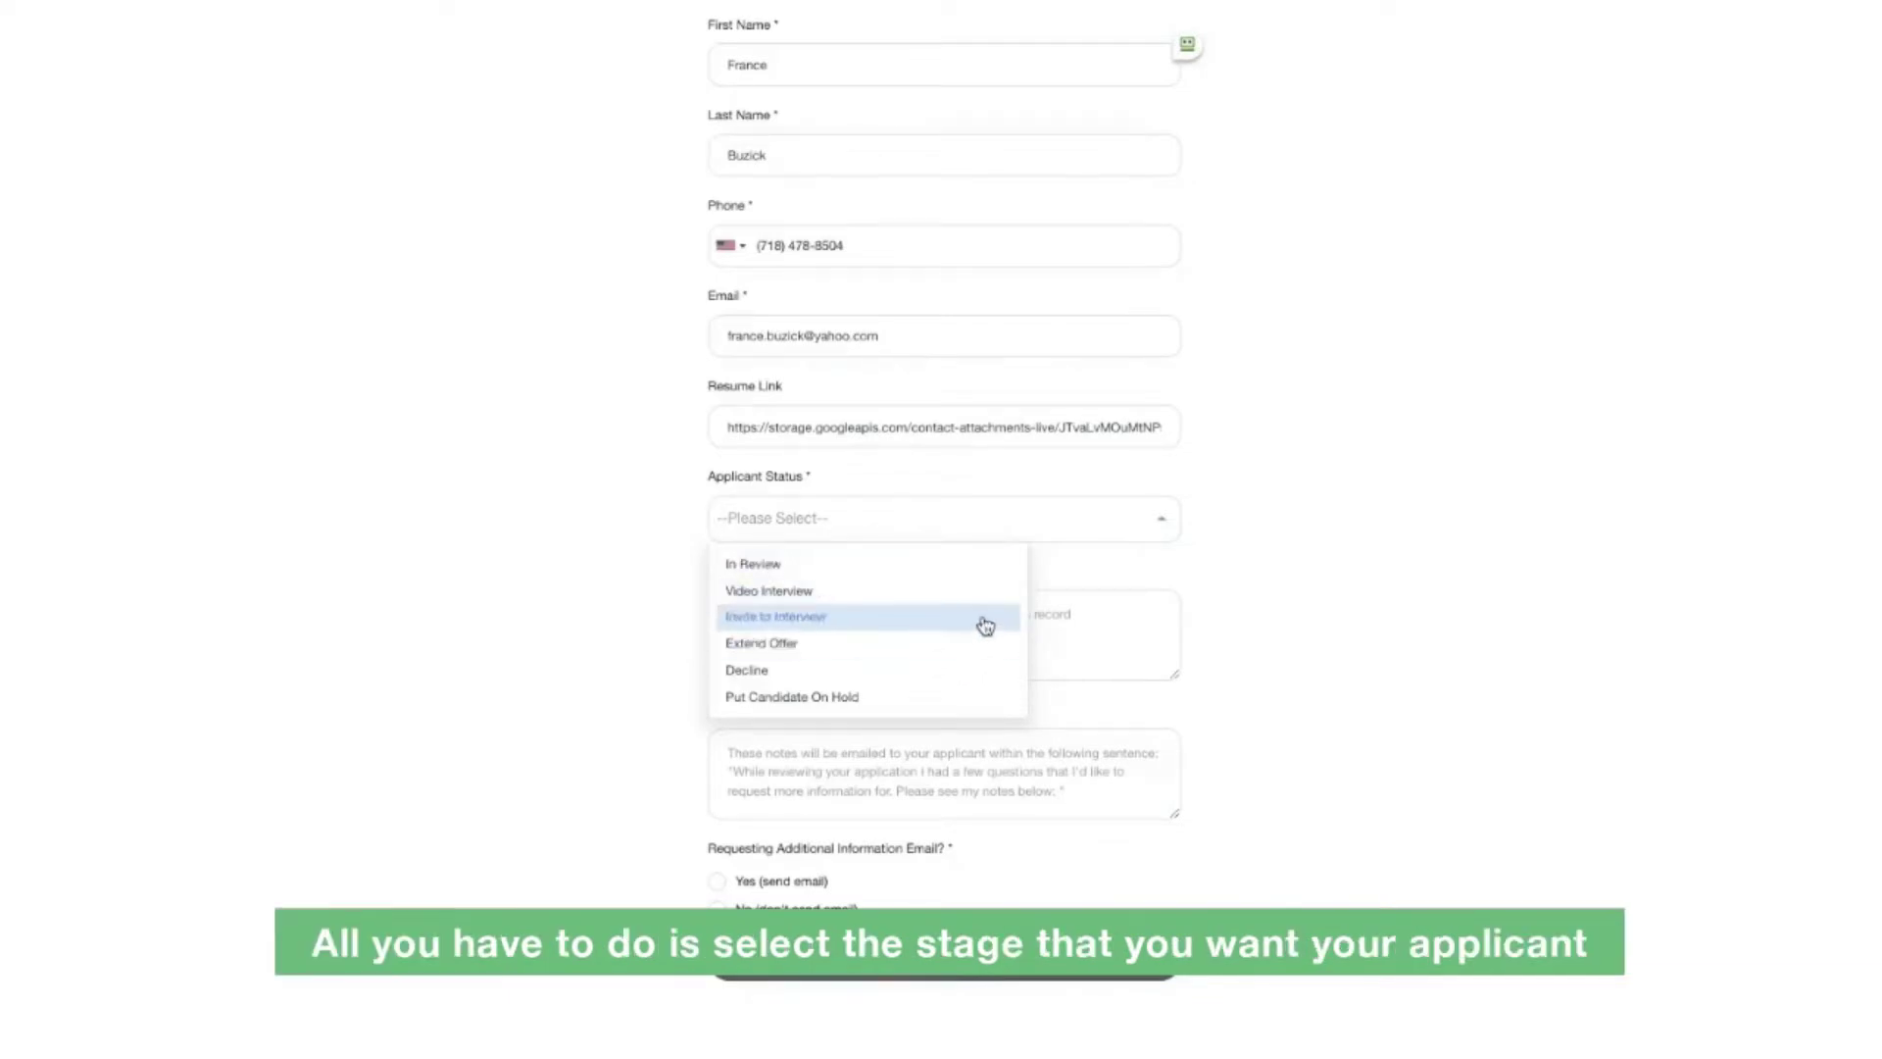
click(550, 576)
- Go through the internal notes and additional information fields, and choose Yes (send email) for the additional information request
click(739, 620)
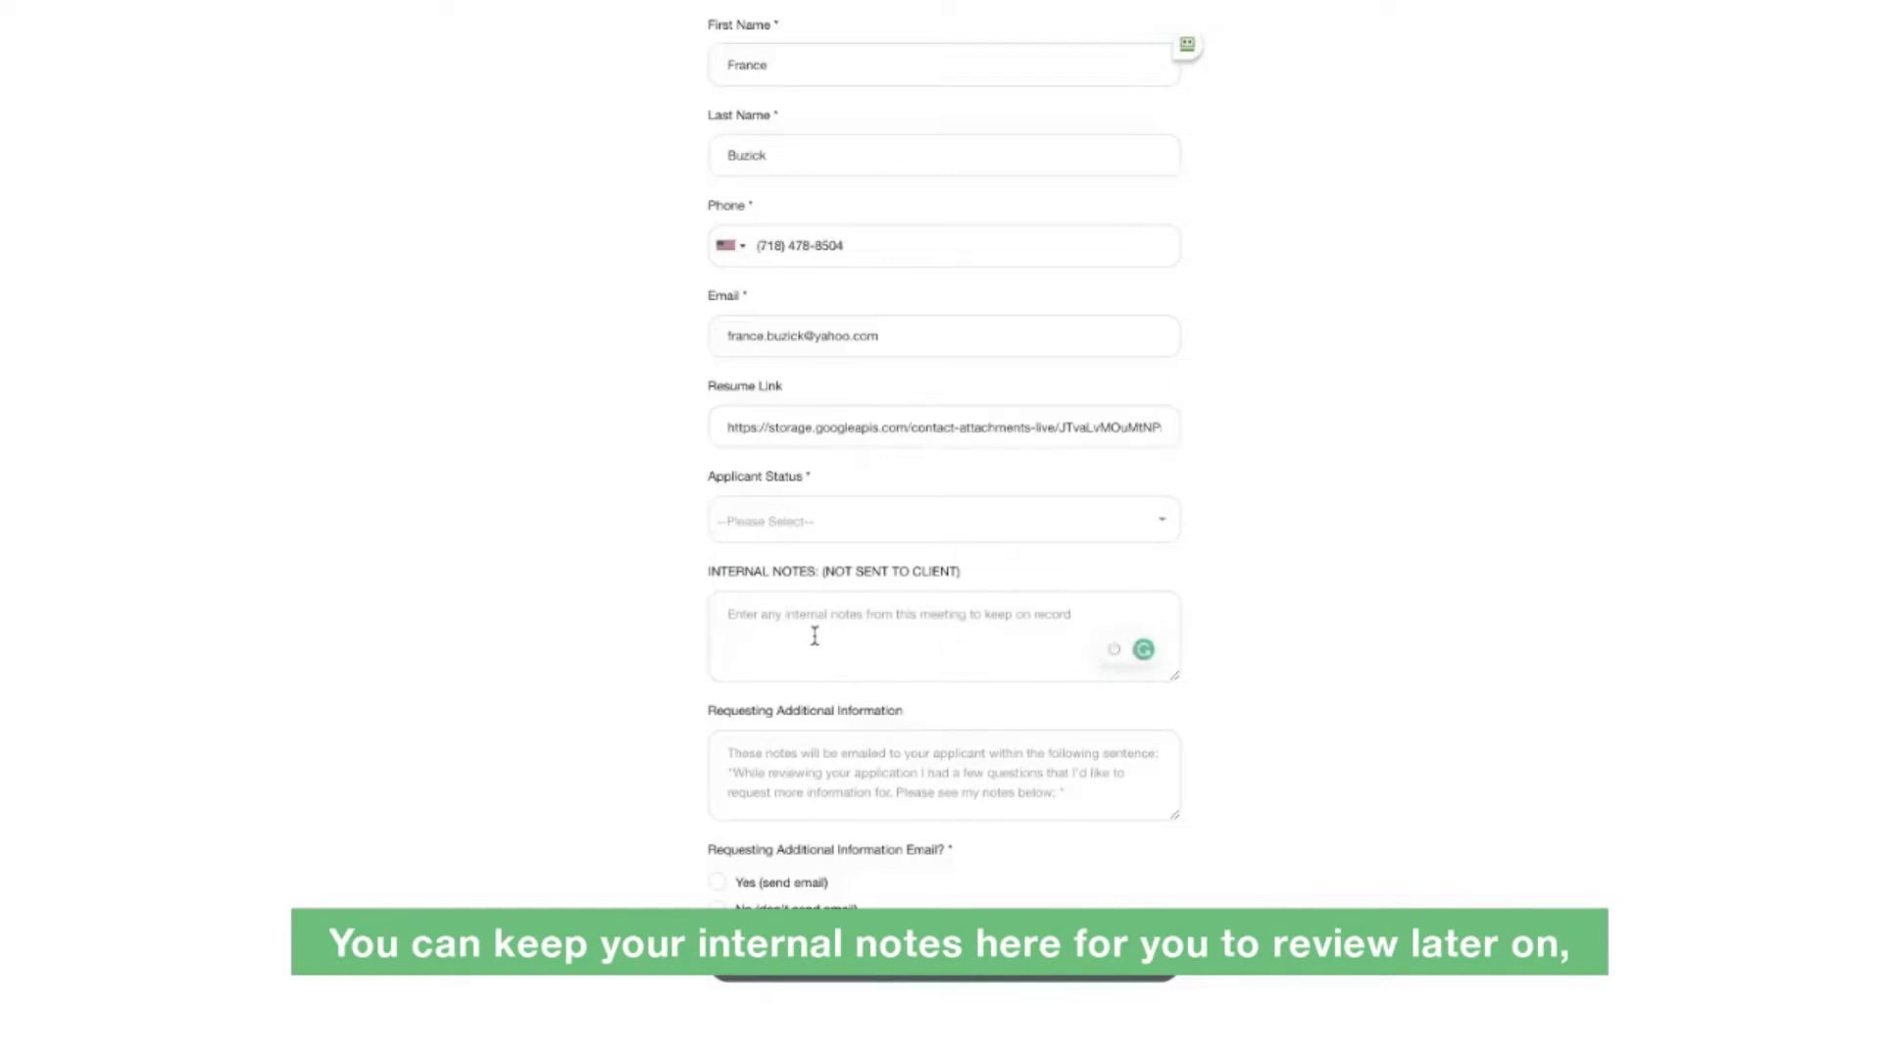
scroll(813, 634, down, 3)
click(776, 622)
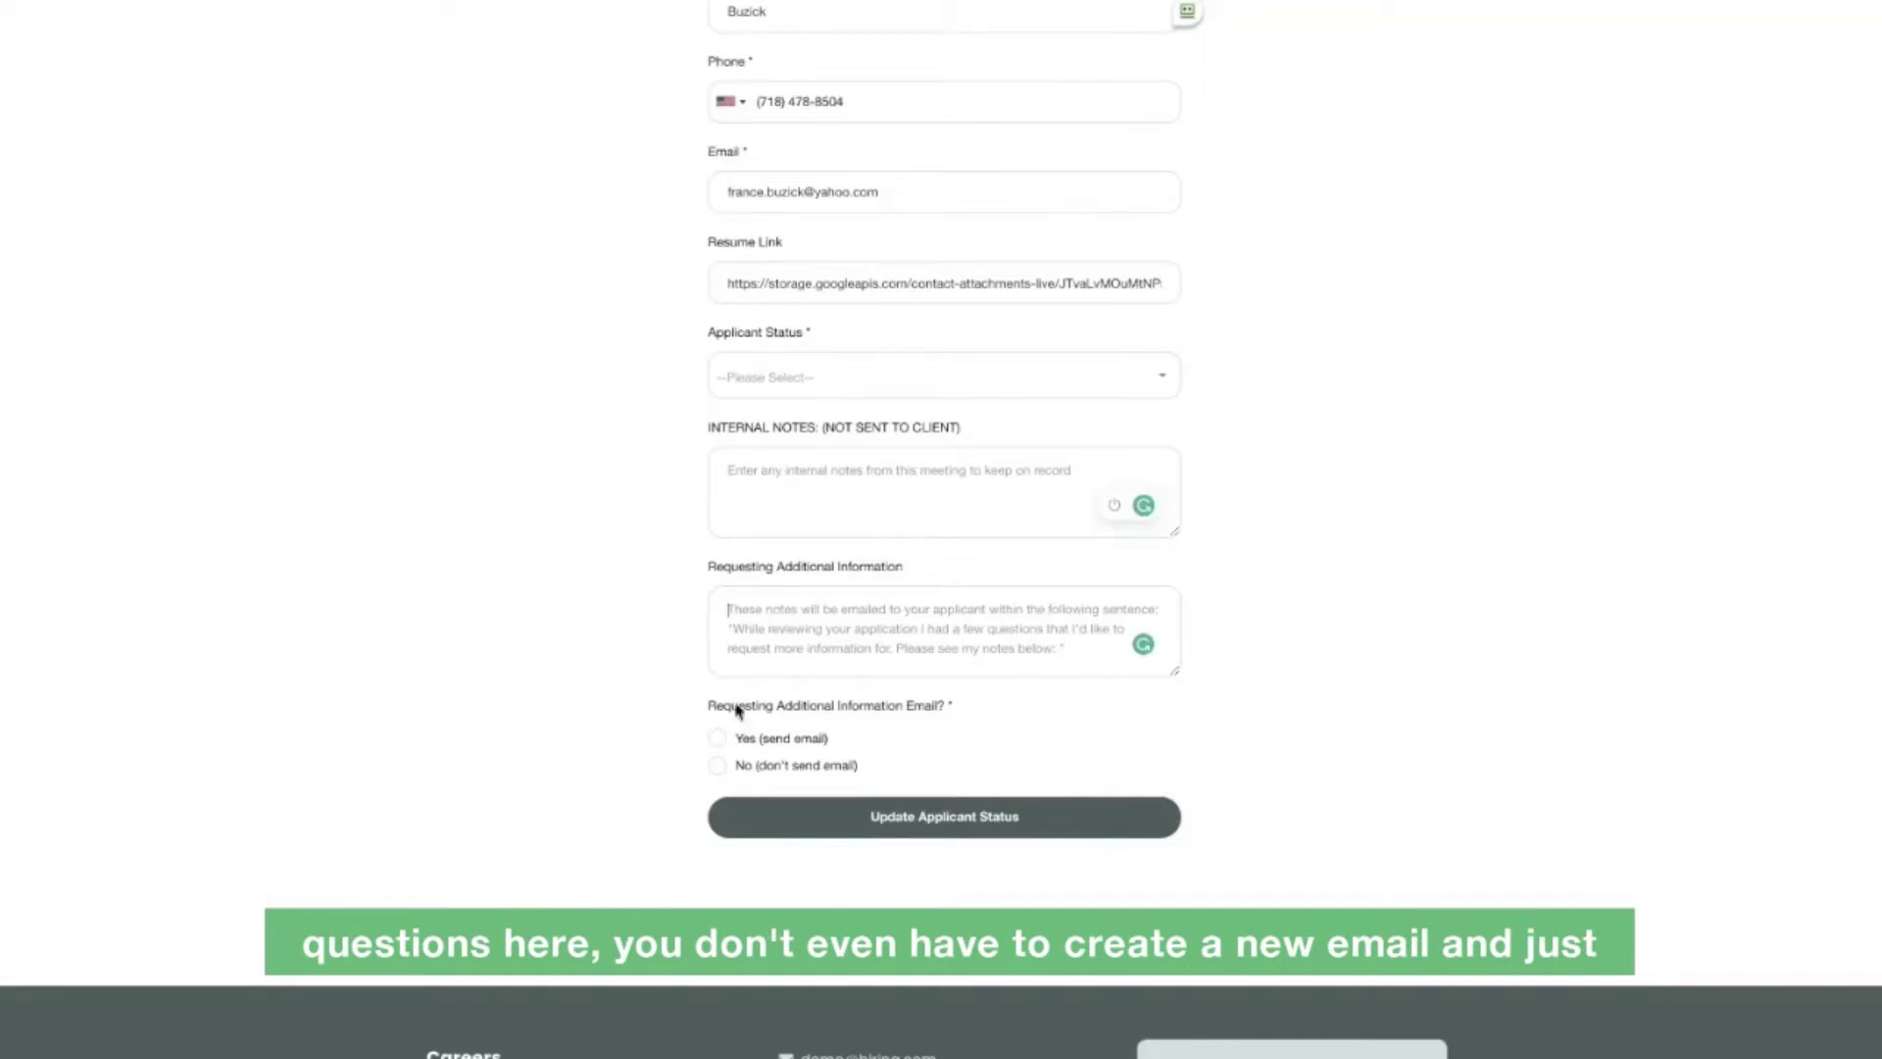
click(717, 742)
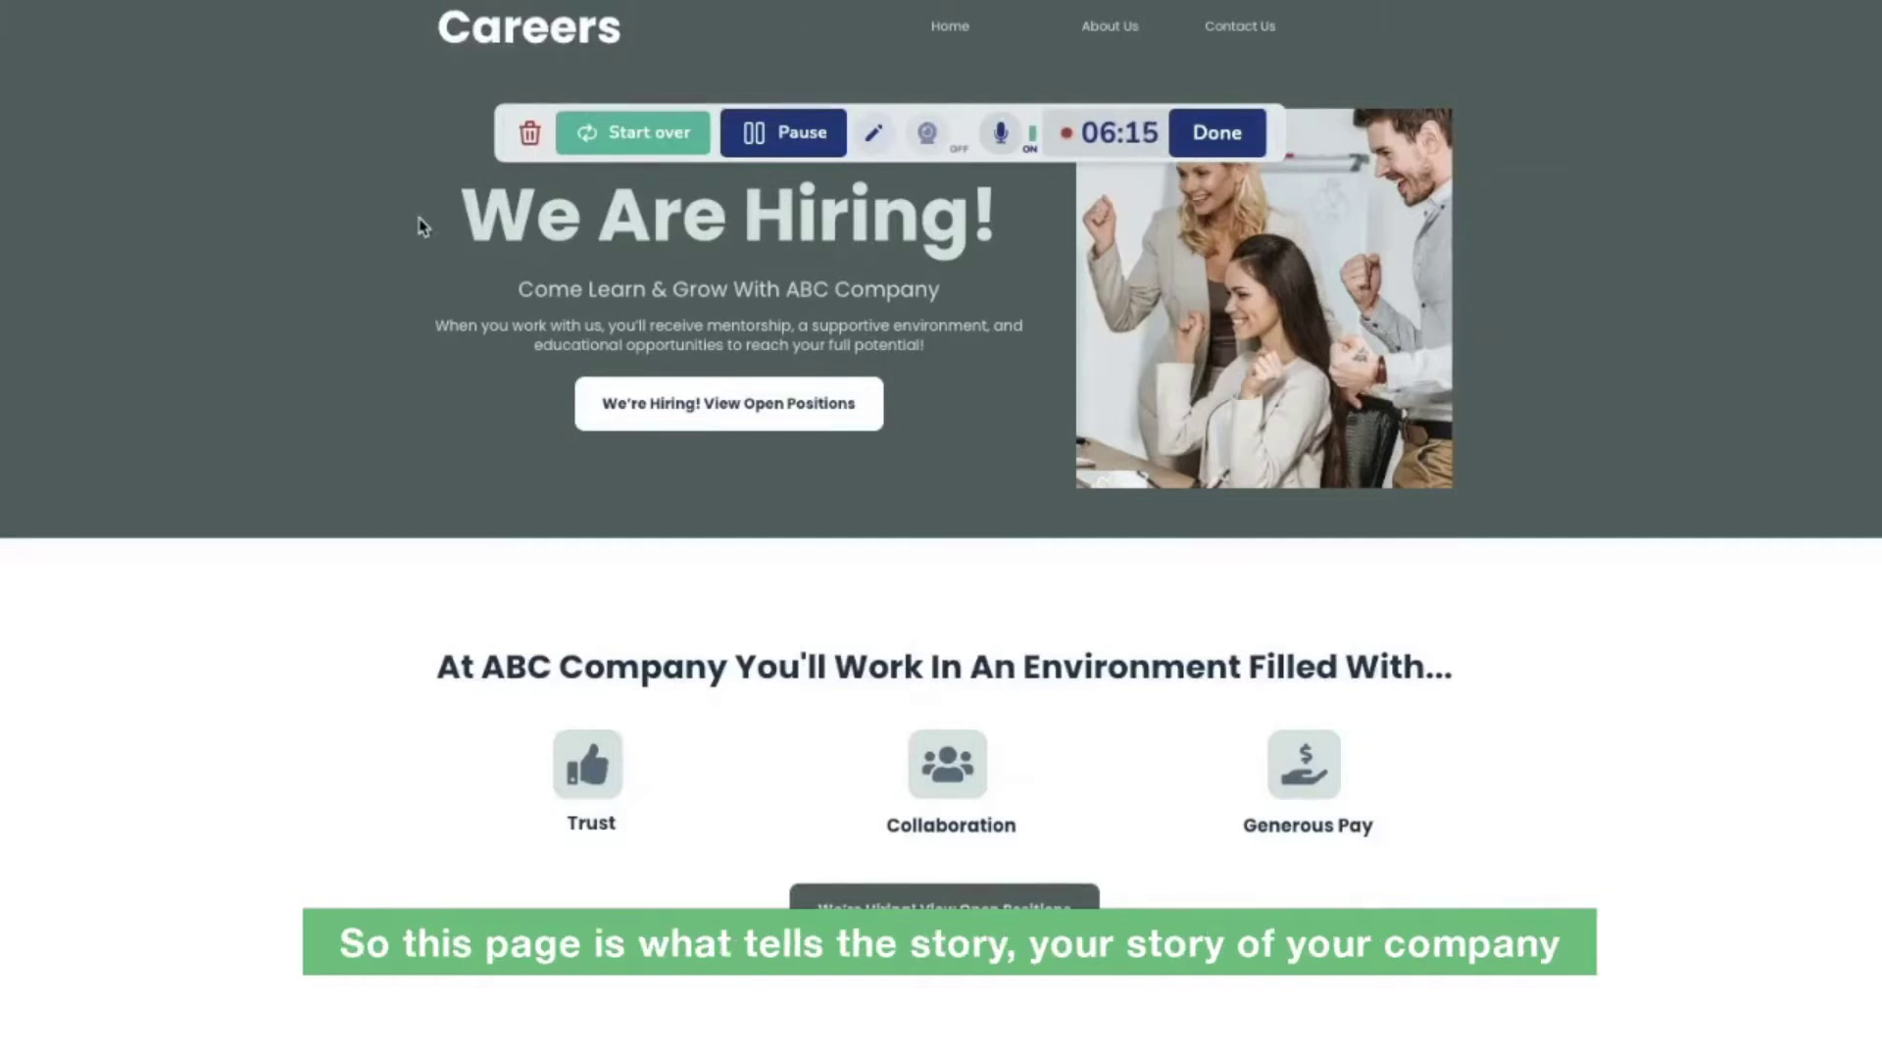
- Examine the ABC Company careers page, including its values, benefits under What We Offer, ideal-candidate section and photos
scroll(388, 251, down, 3)
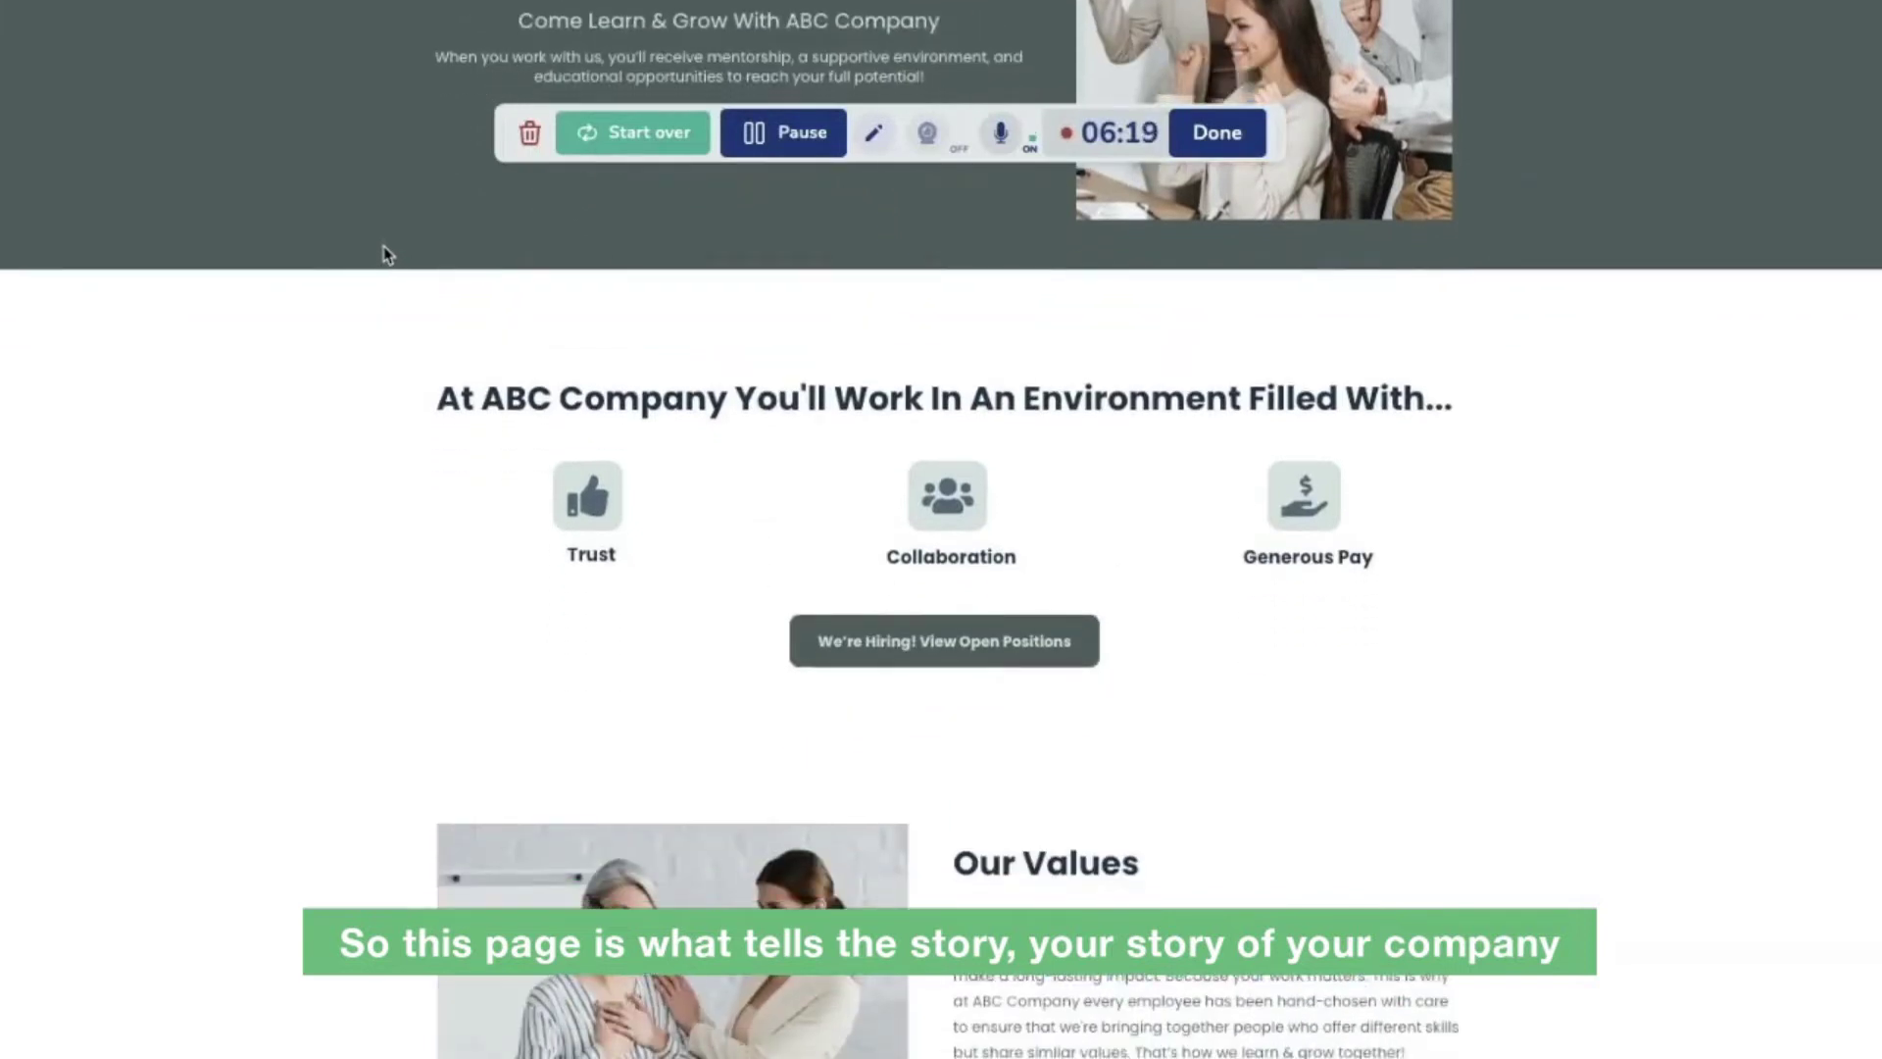
scroll(388, 253, down, 4)
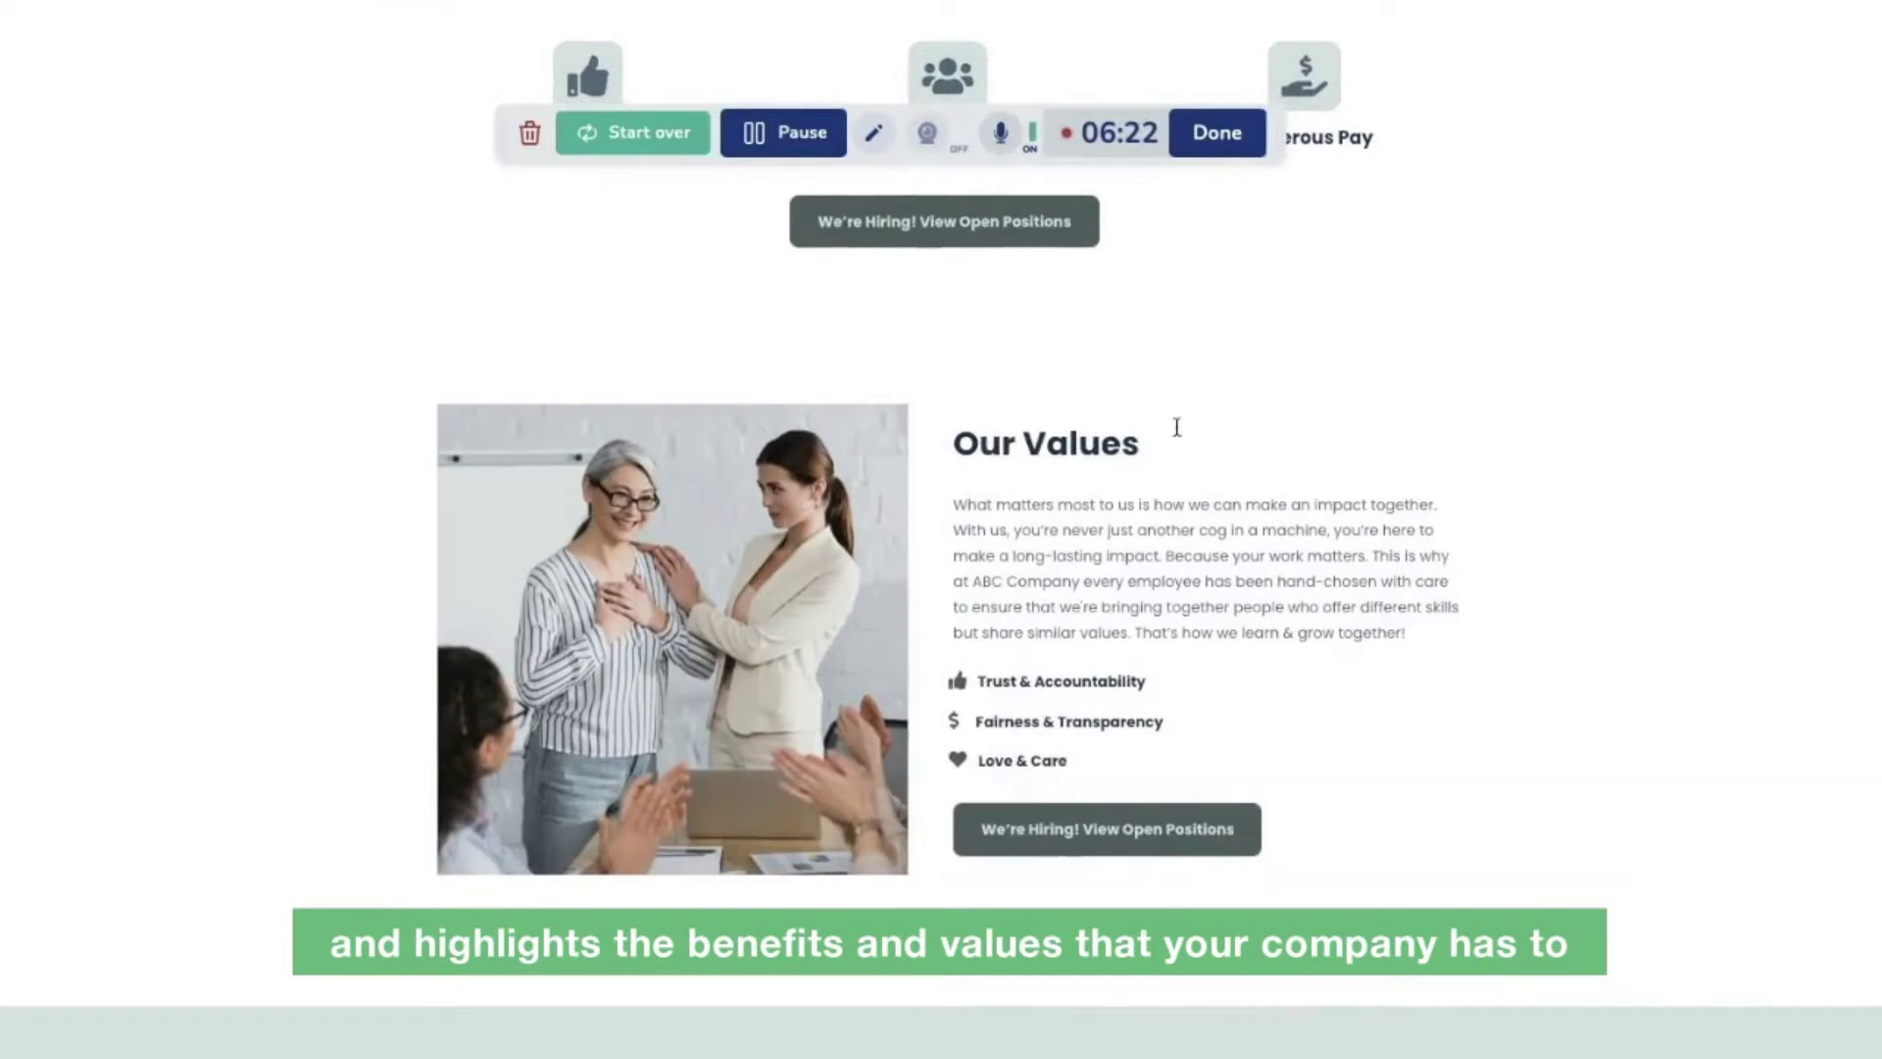
scroll(756, 468, down, 4)
scroll(756, 469, down, 3)
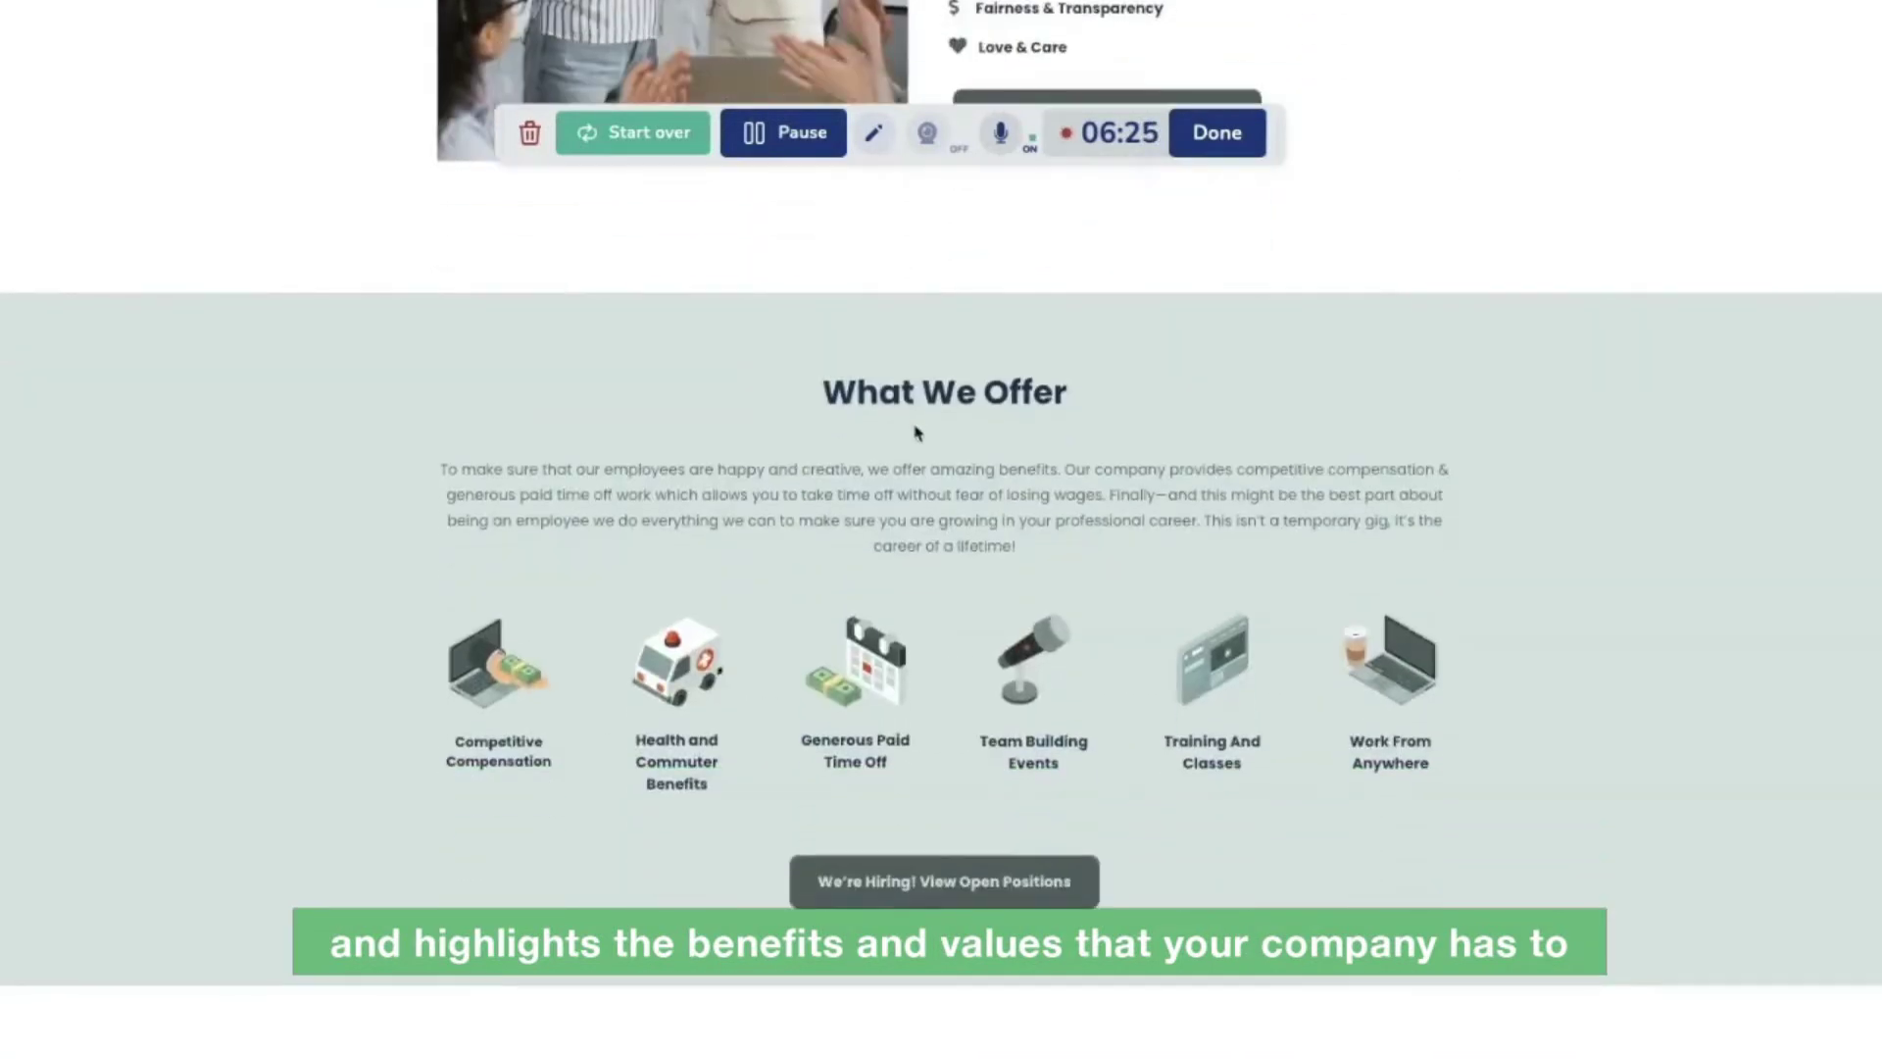
drag(859, 394, 1098, 398)
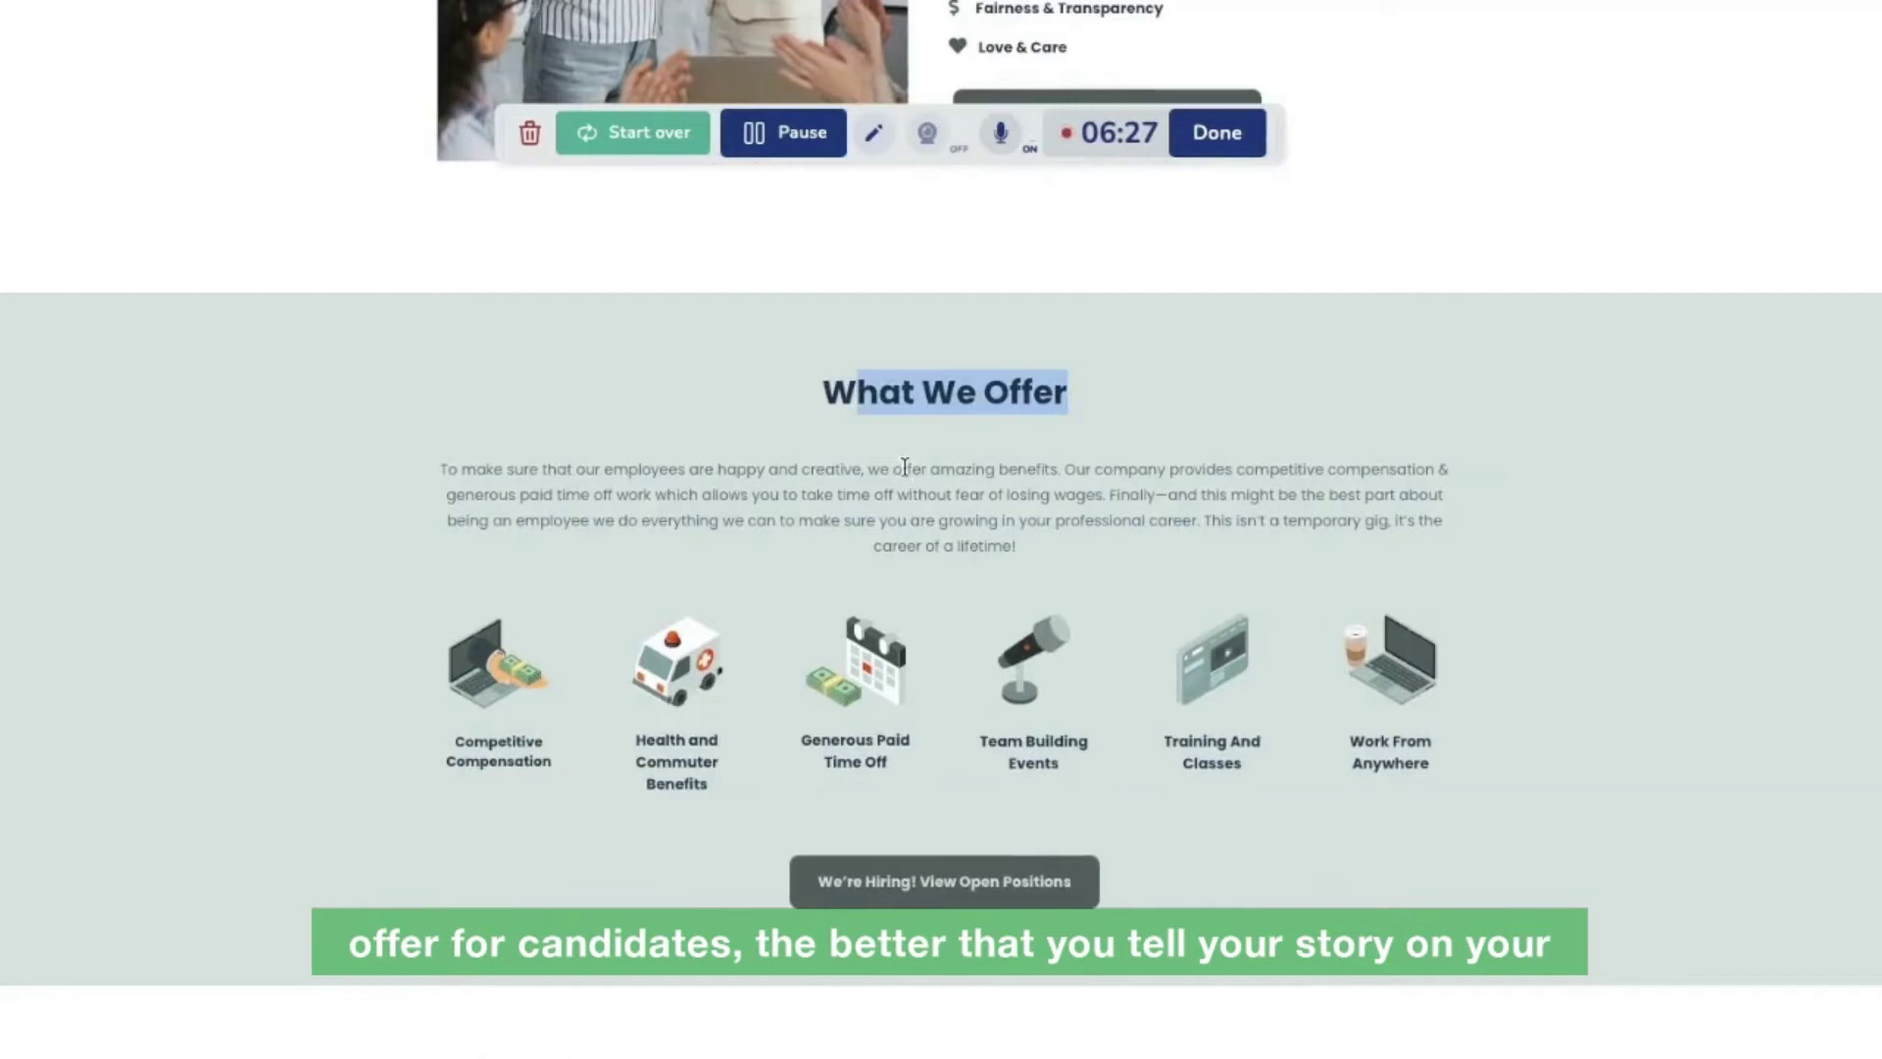
scroll(904, 467, down, 5)
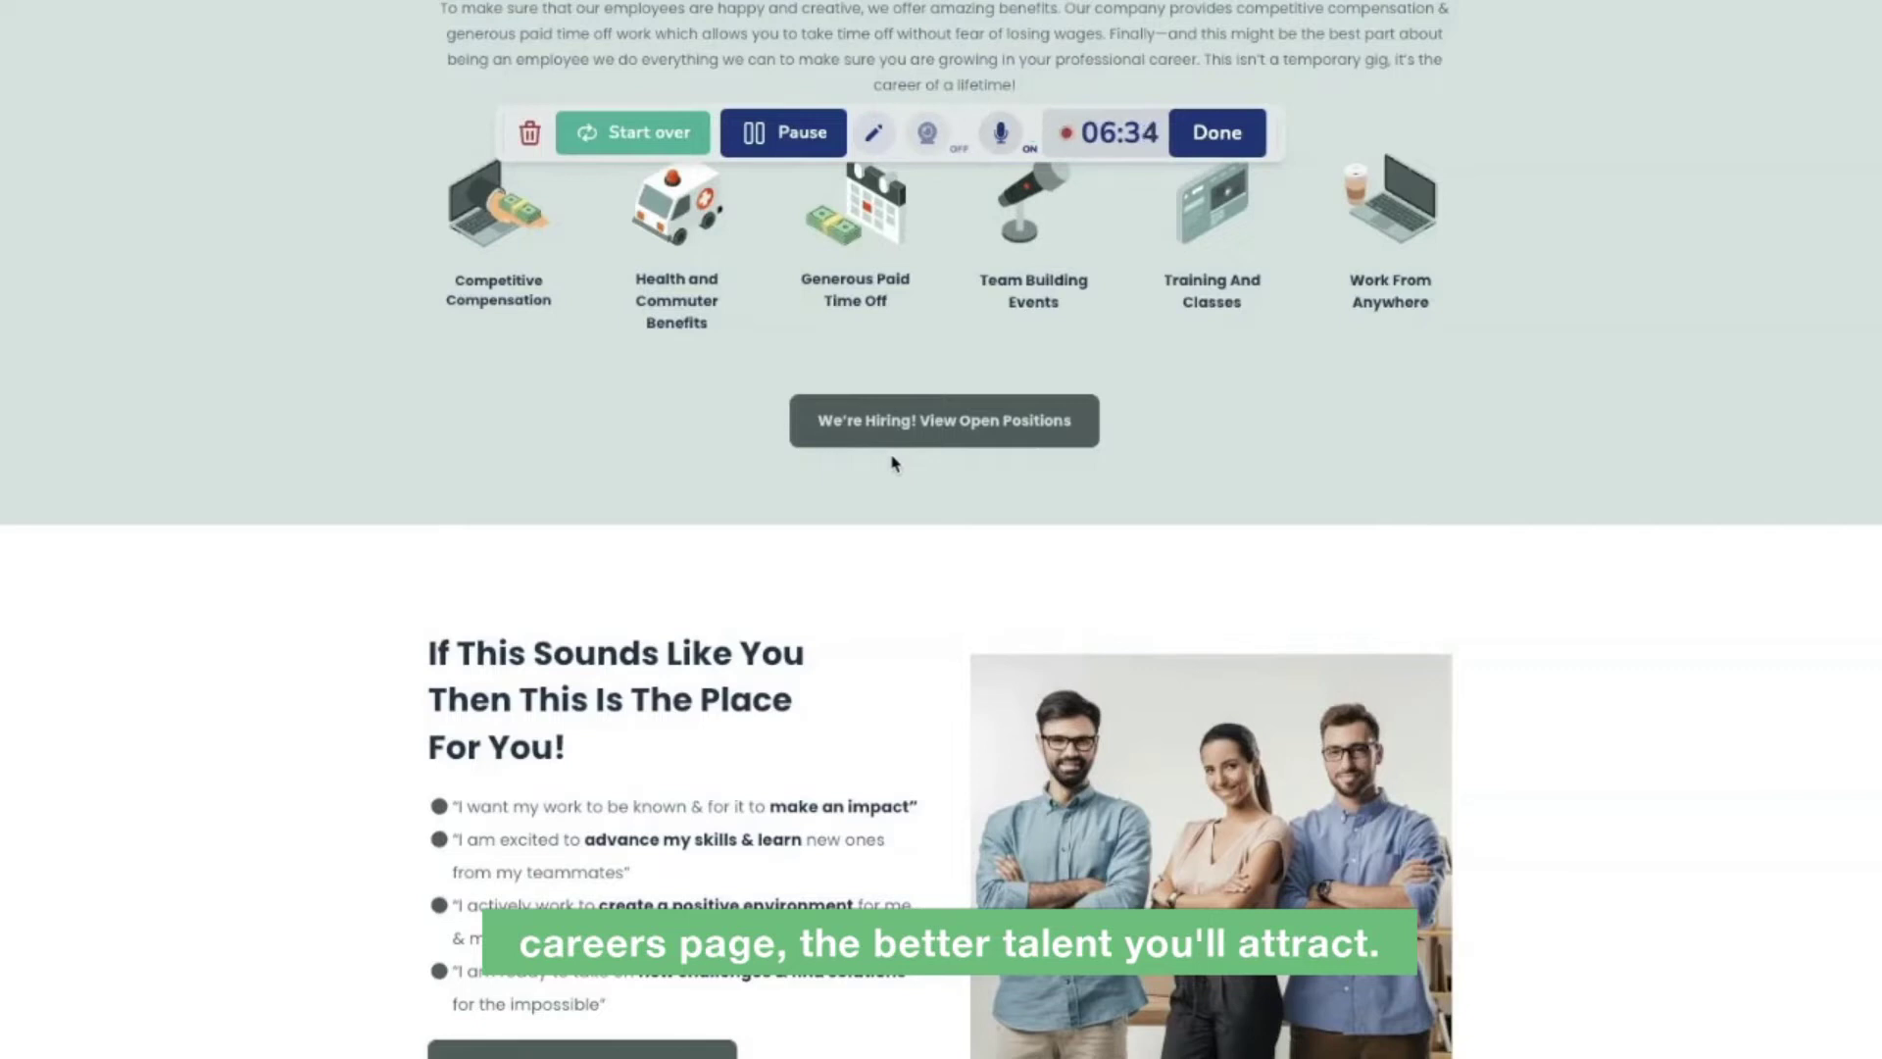
scroll(894, 464, down, 4)
scroll(894, 454, down, 1)
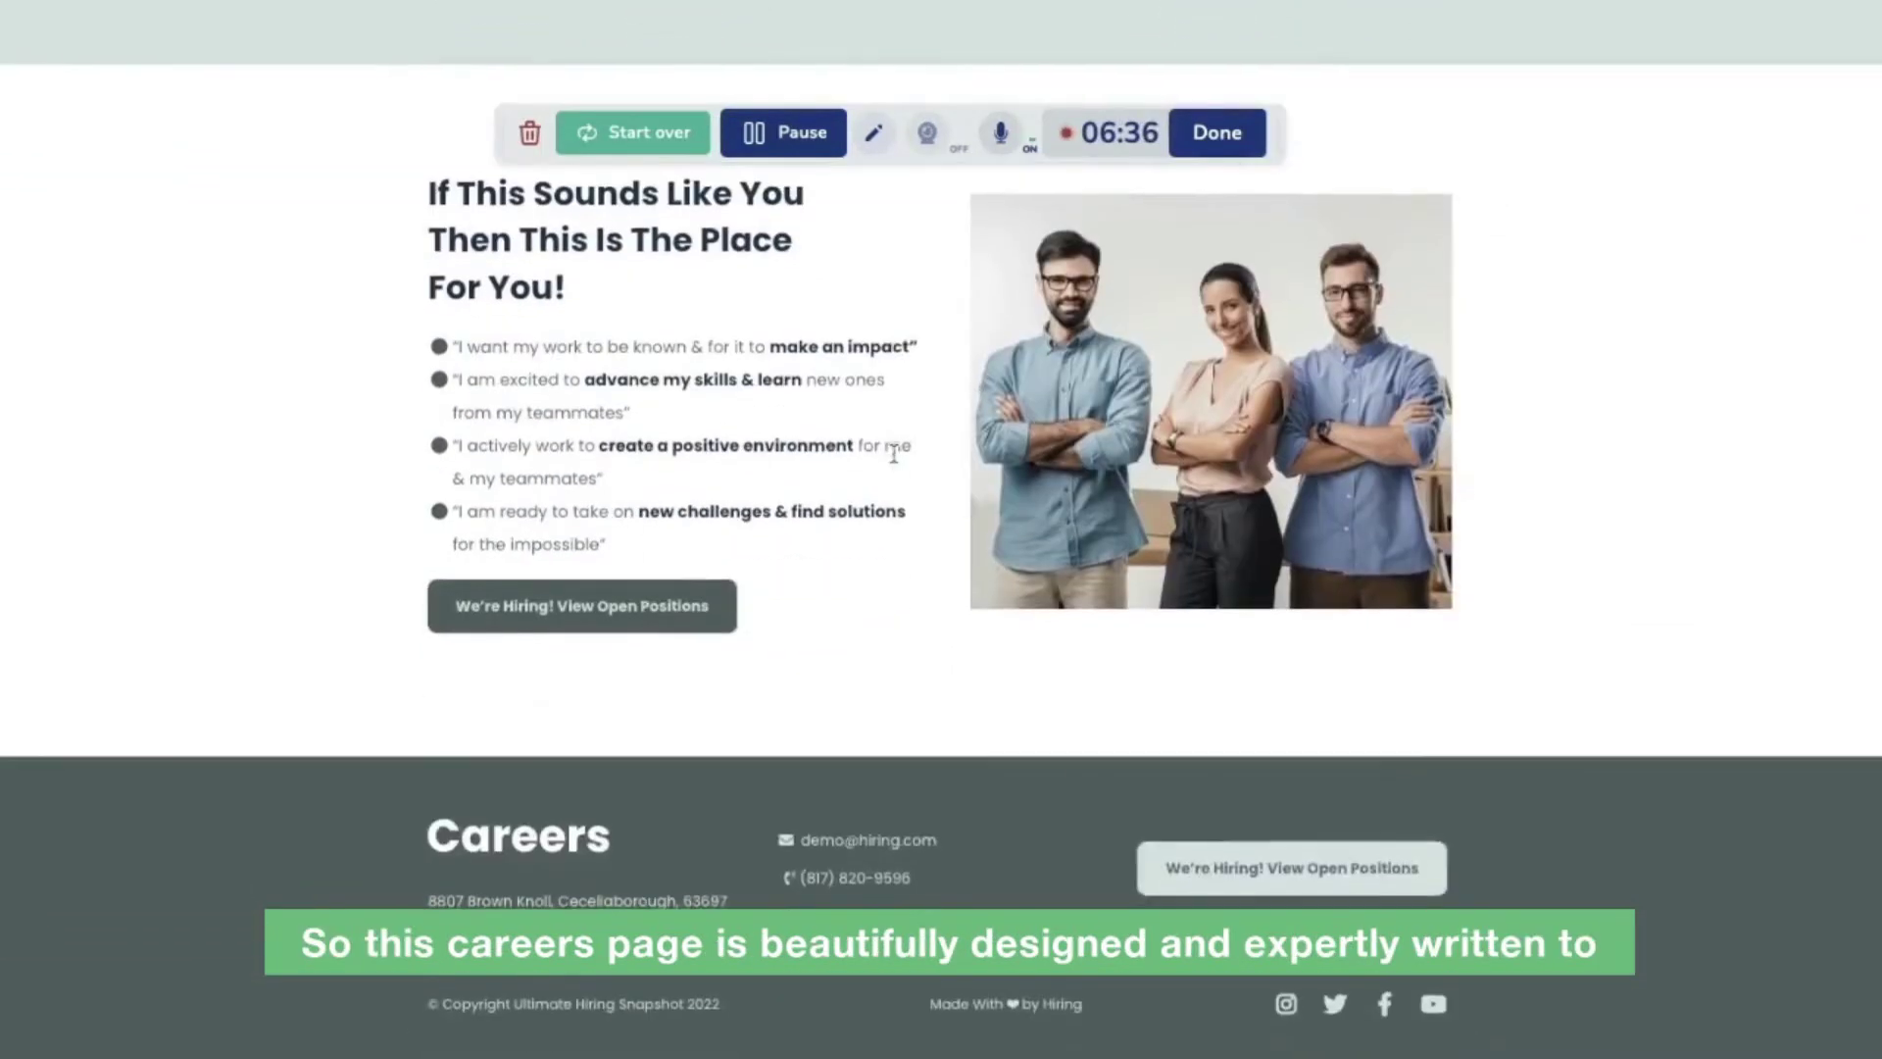
scroll(894, 454, up, 10)
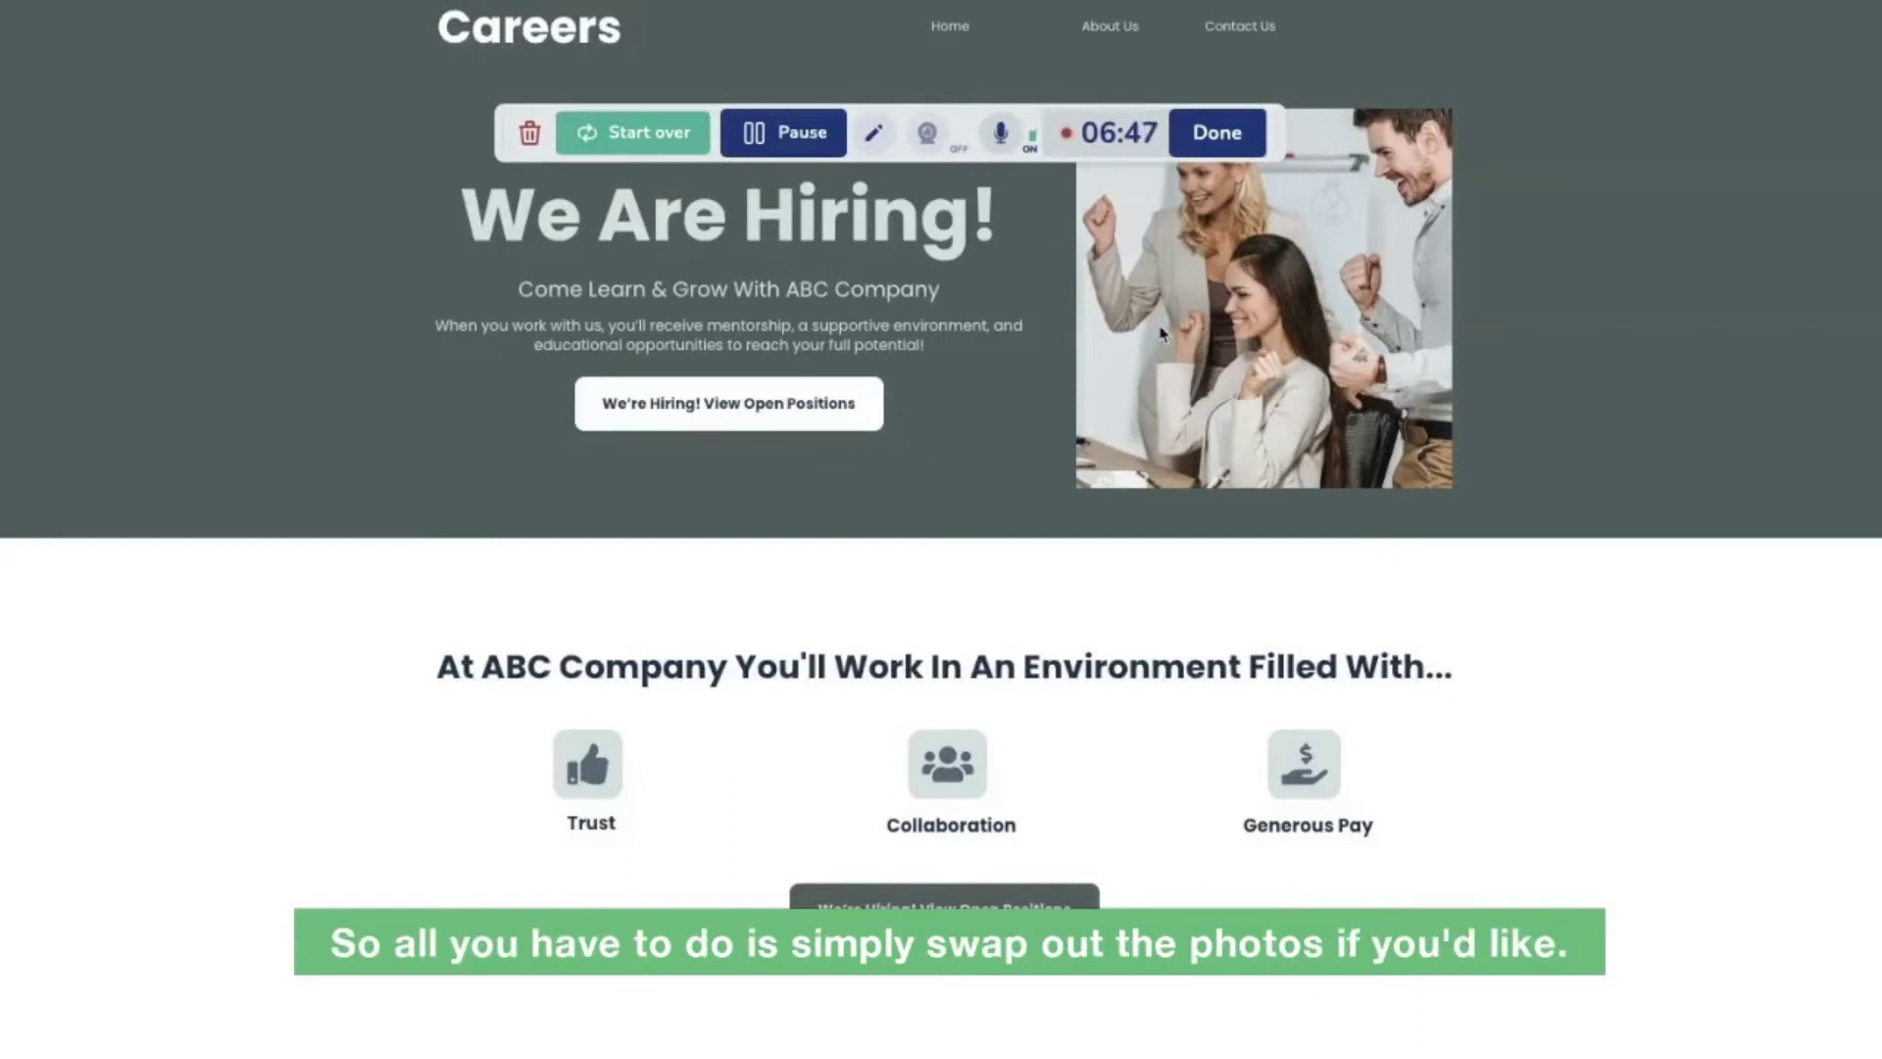
scroll(906, 529, down, 5)
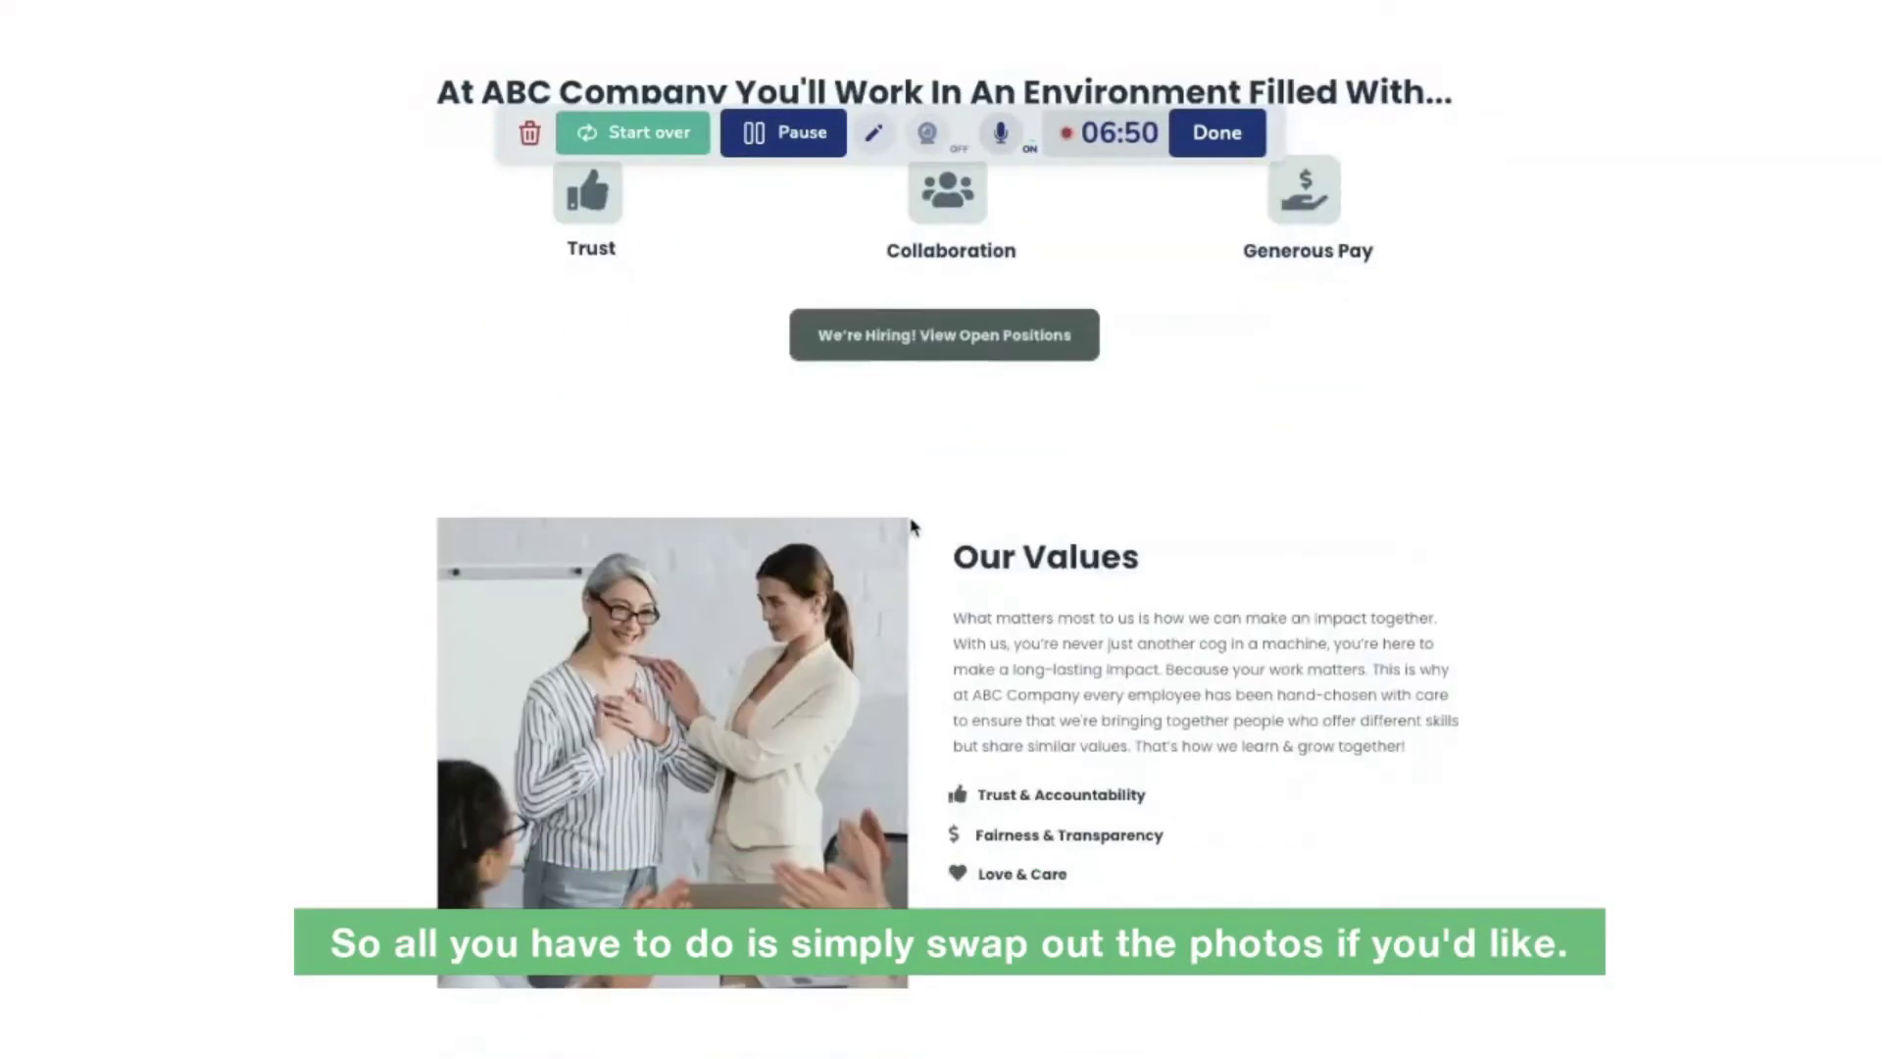
scroll(878, 588, up, 5)
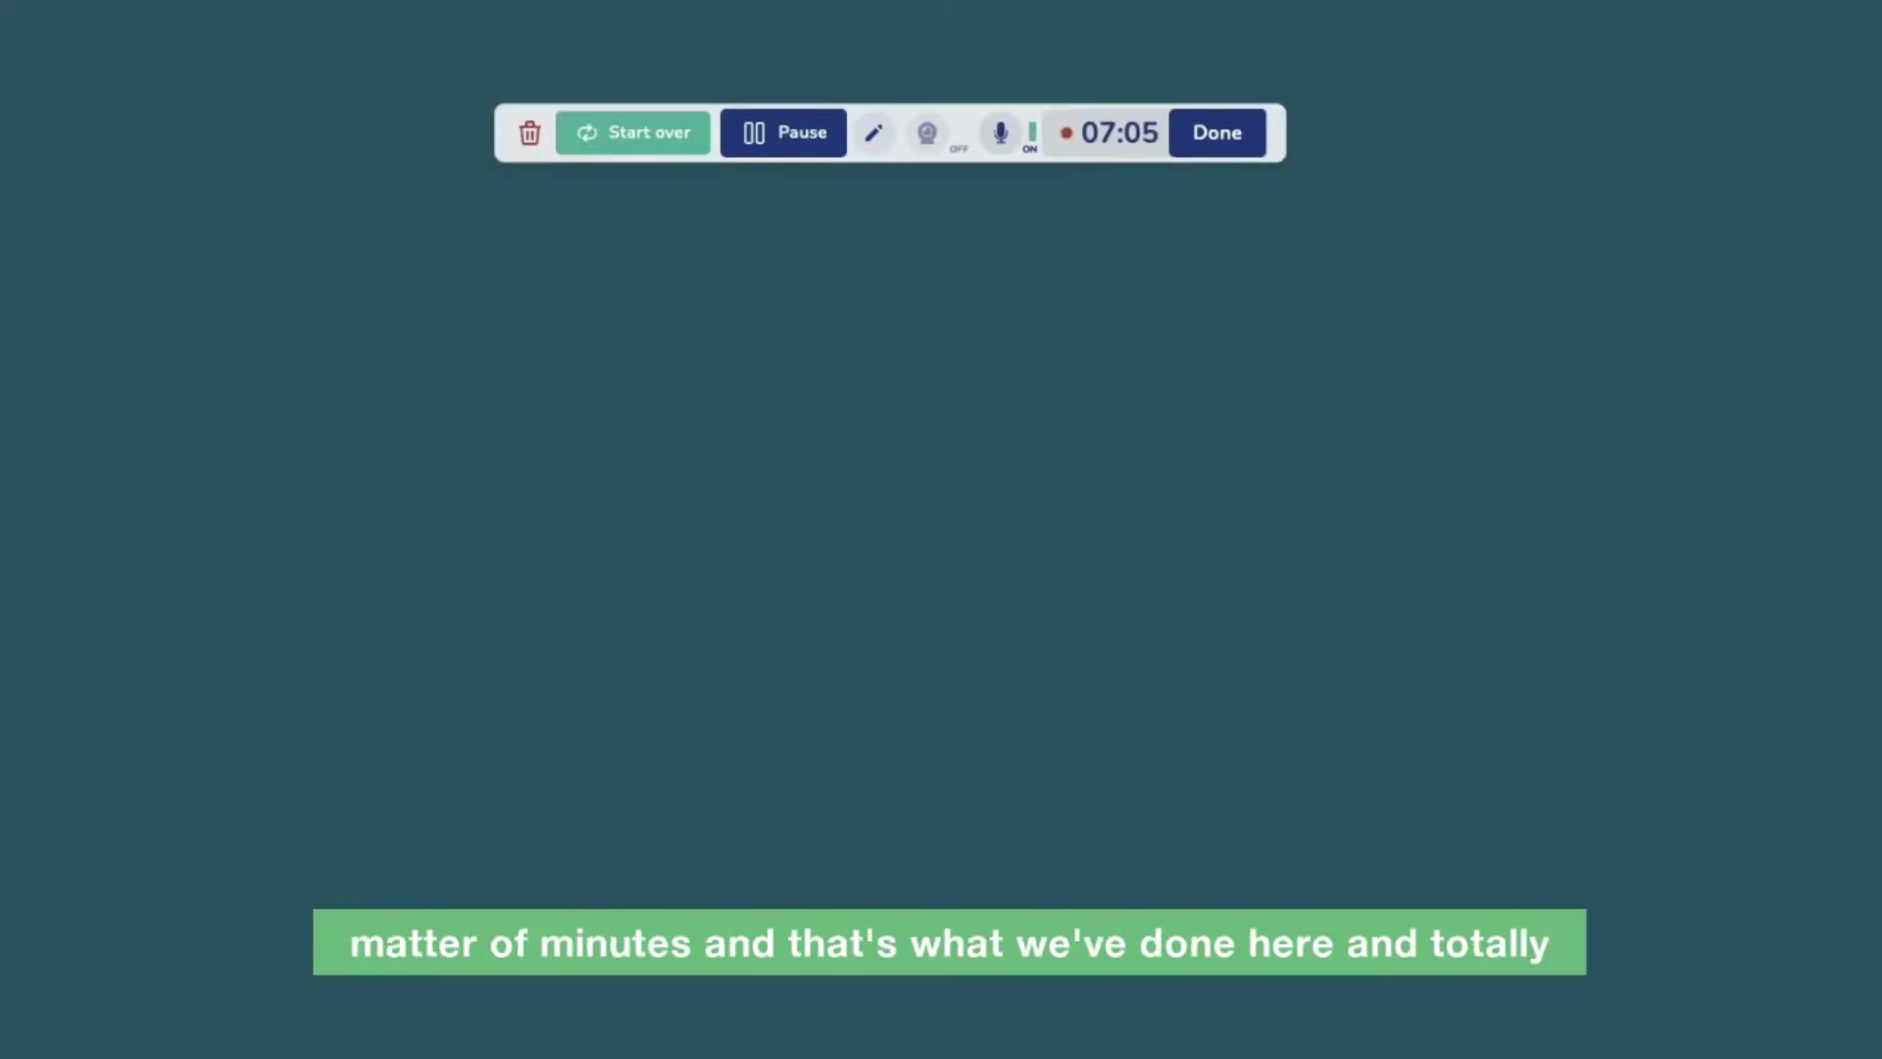
- Examine the customized Curry Pizza House careers page, from its hiring banner through values, benefits and candidate section
scroll(369, 279, down, 13)
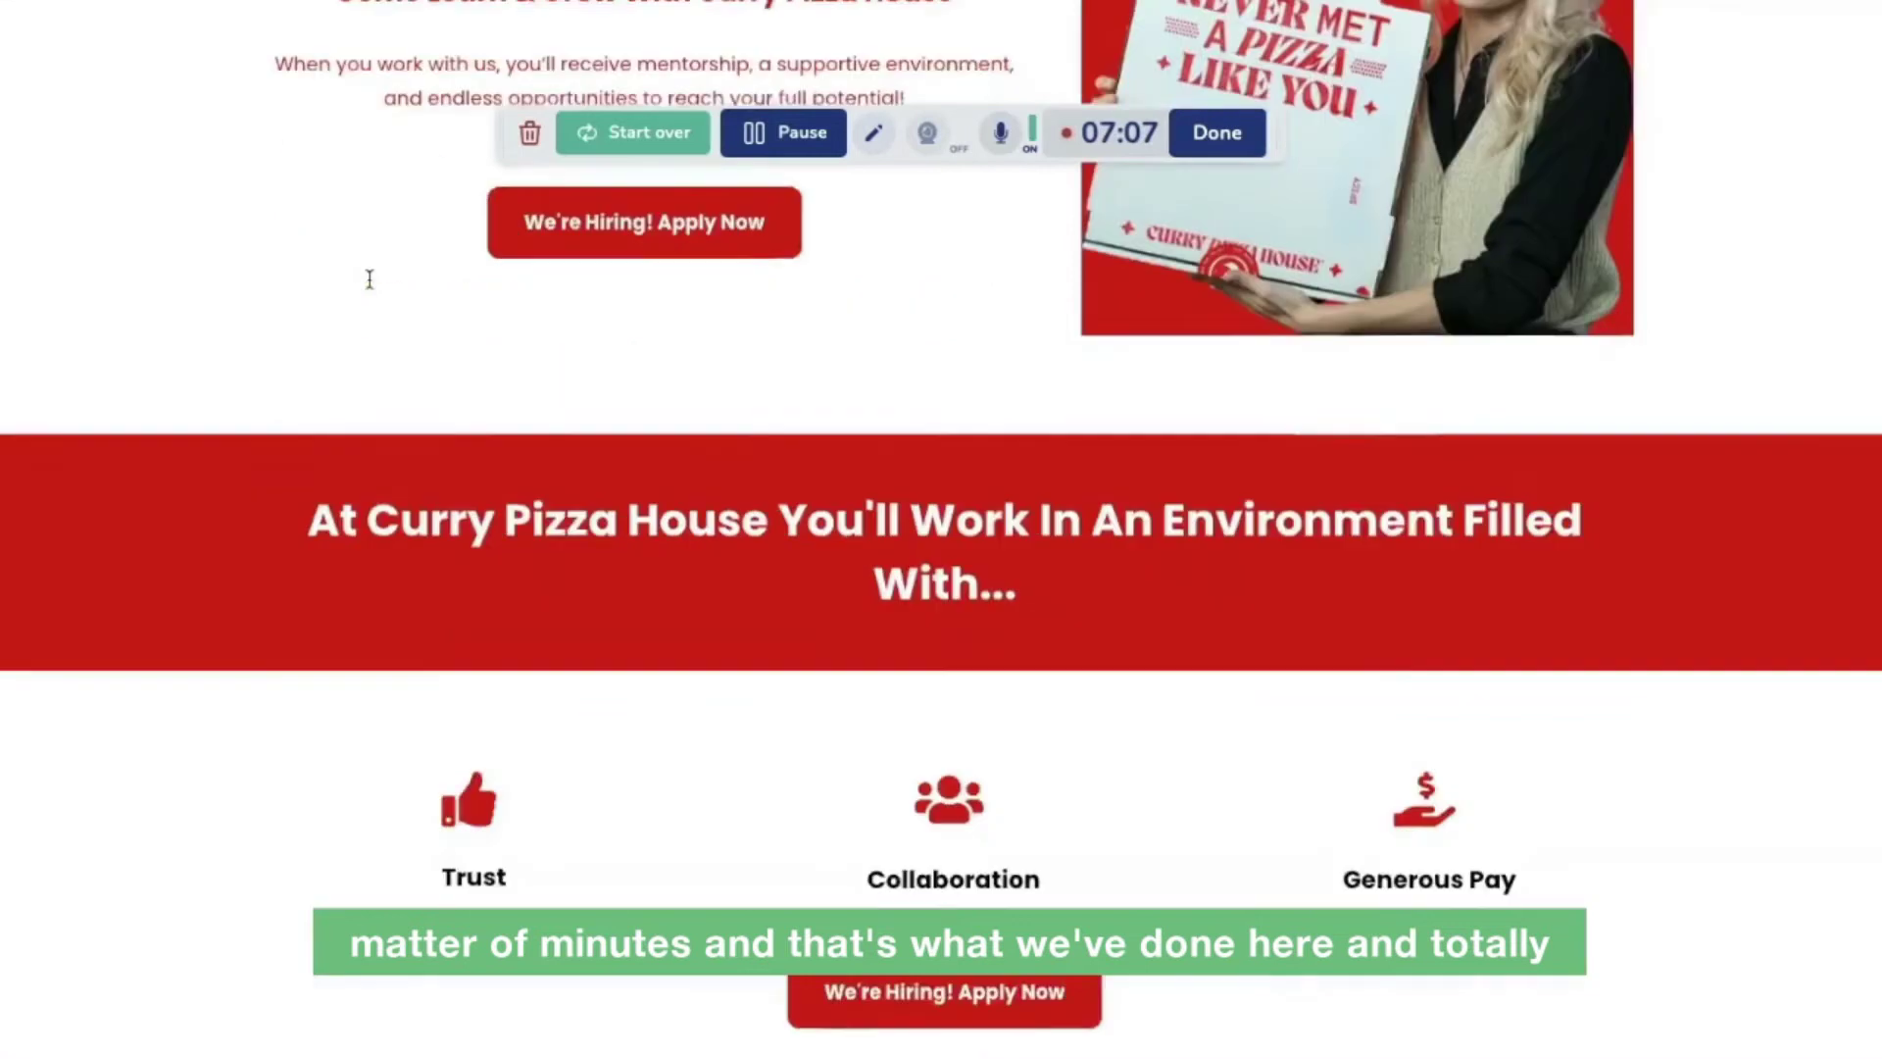
scroll(369, 288, down, 6)
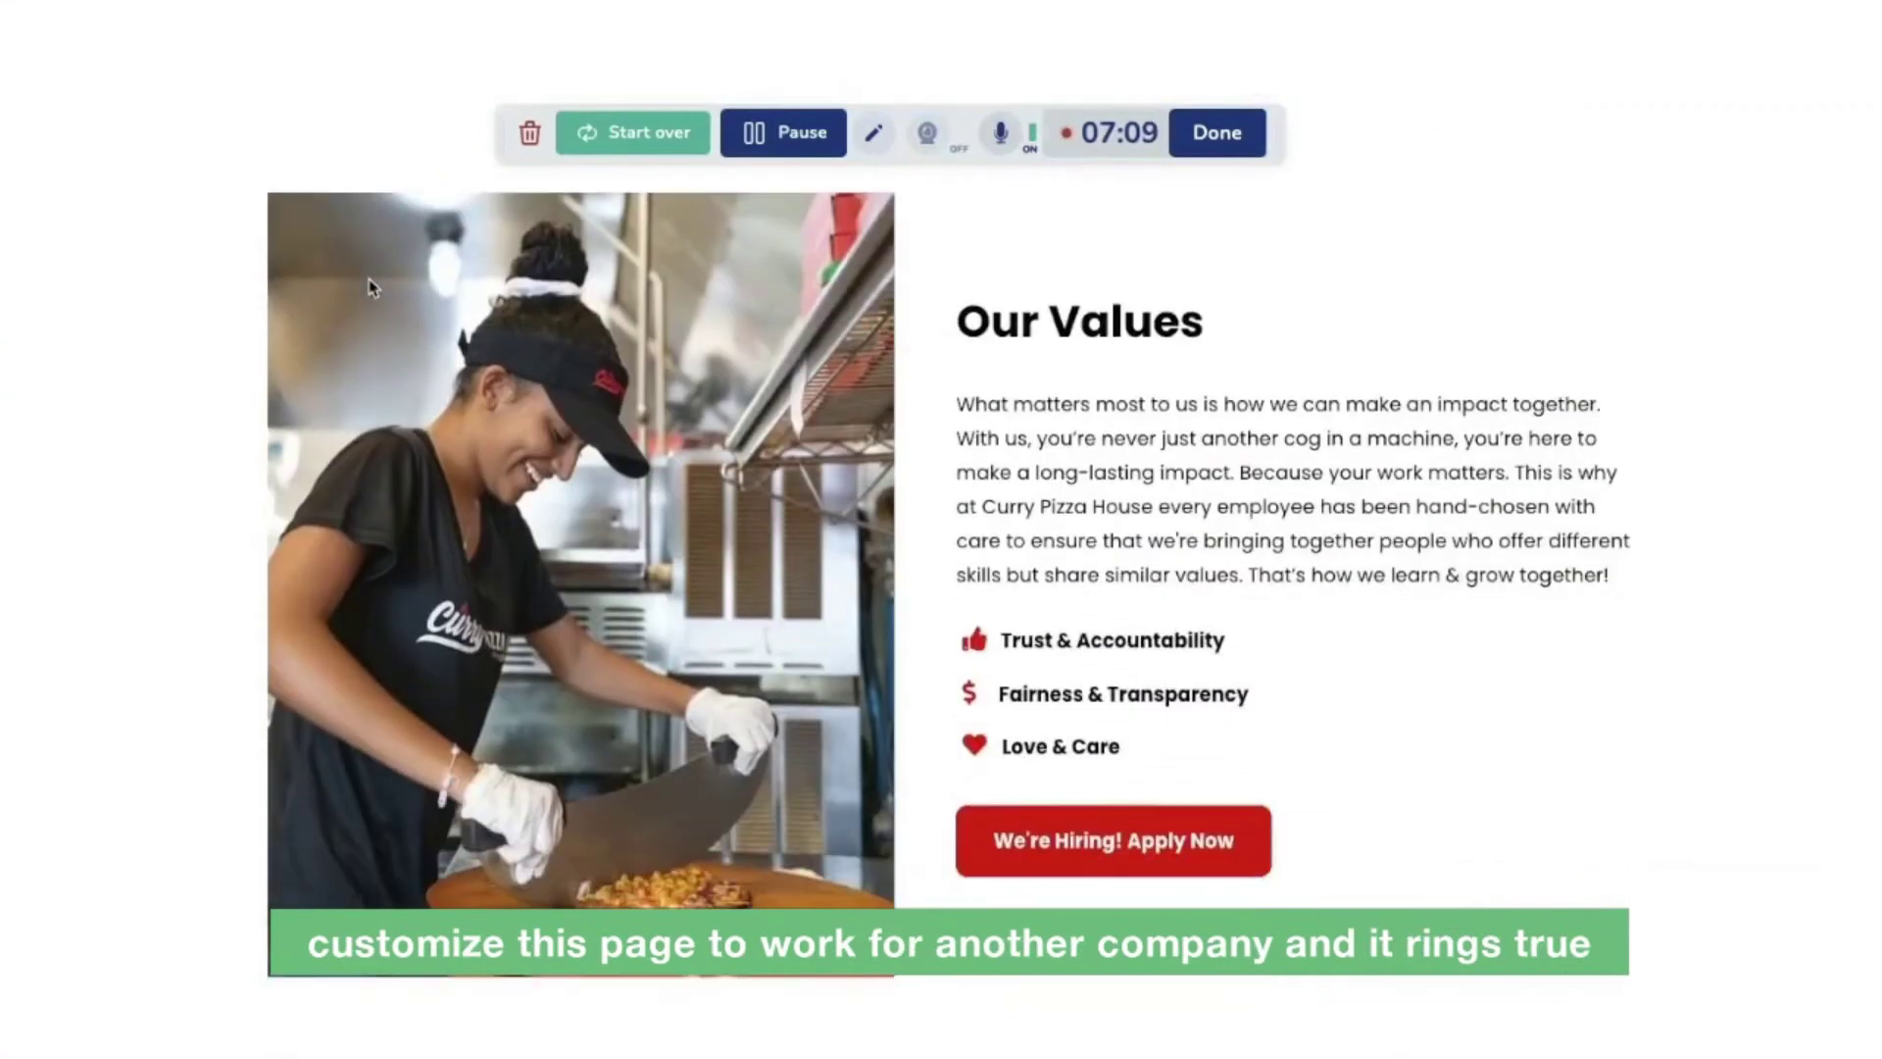
scroll(370, 286, down, 7)
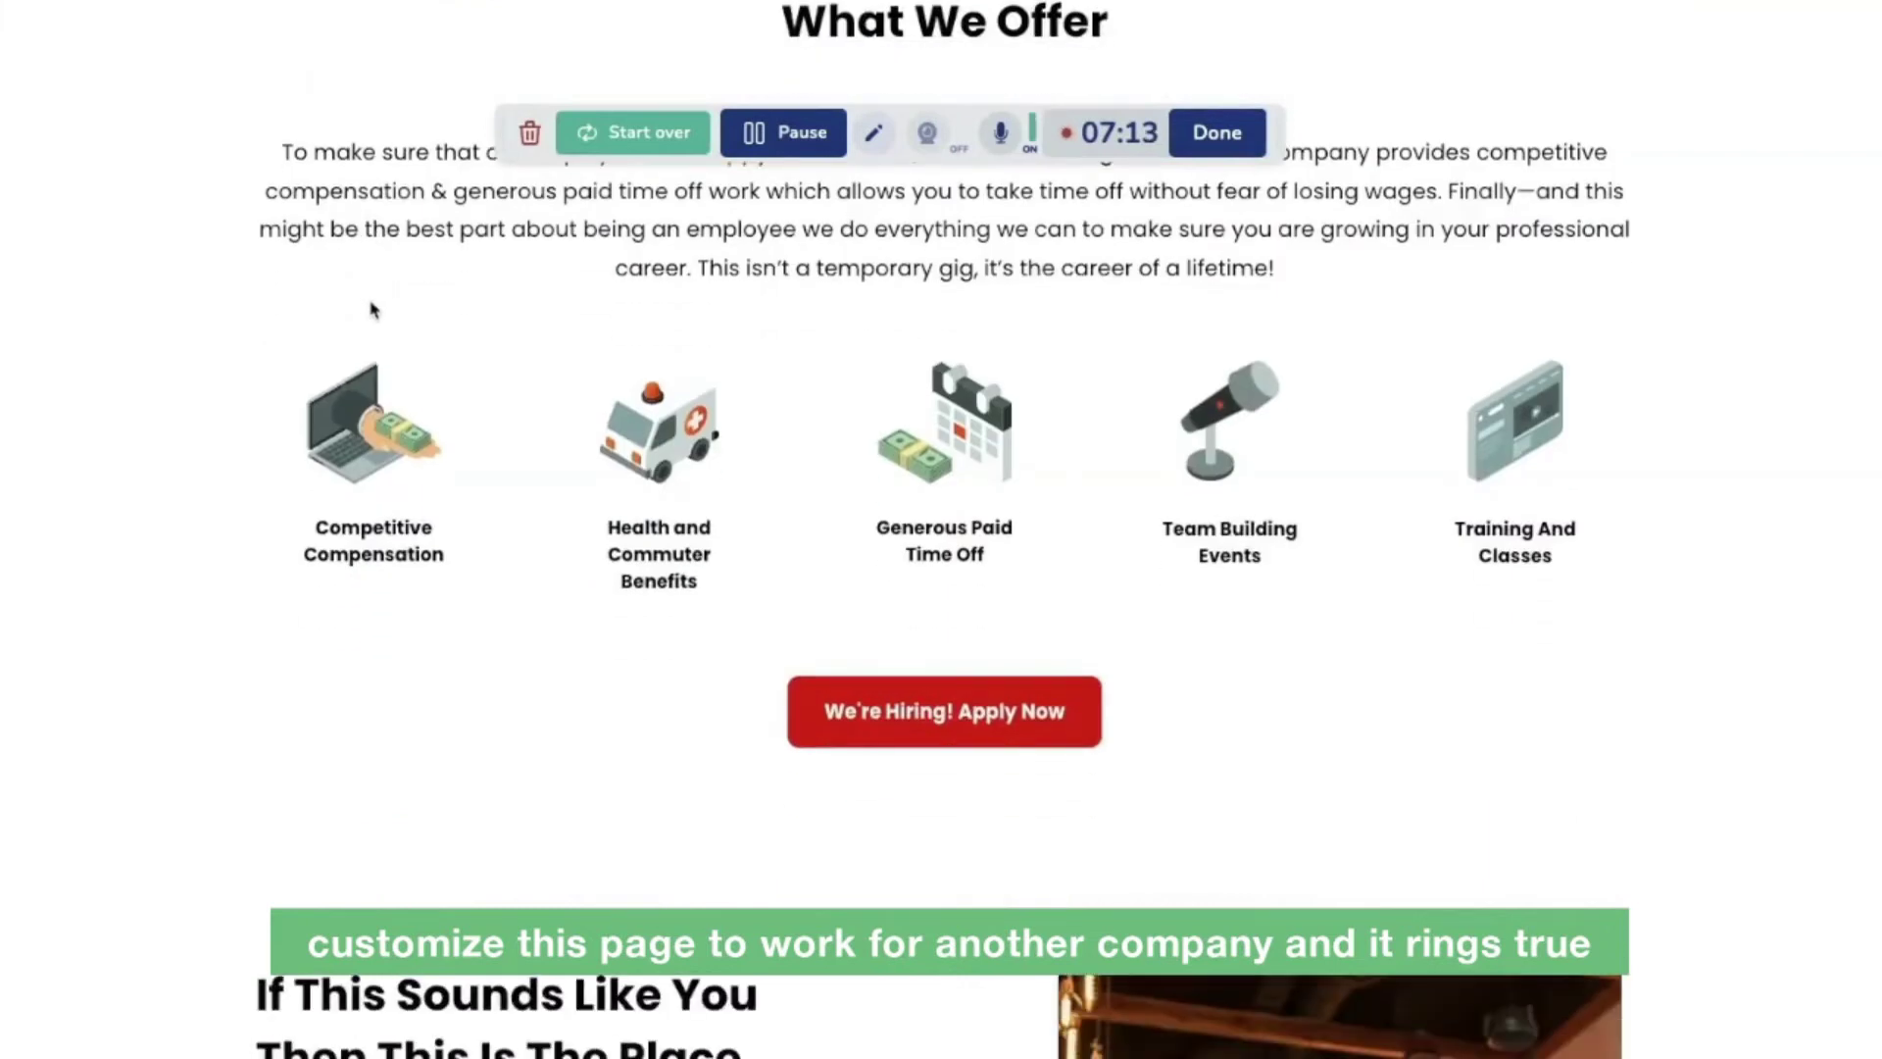
scroll(370, 303, down, 1)
scroll(374, 307, up, 3)
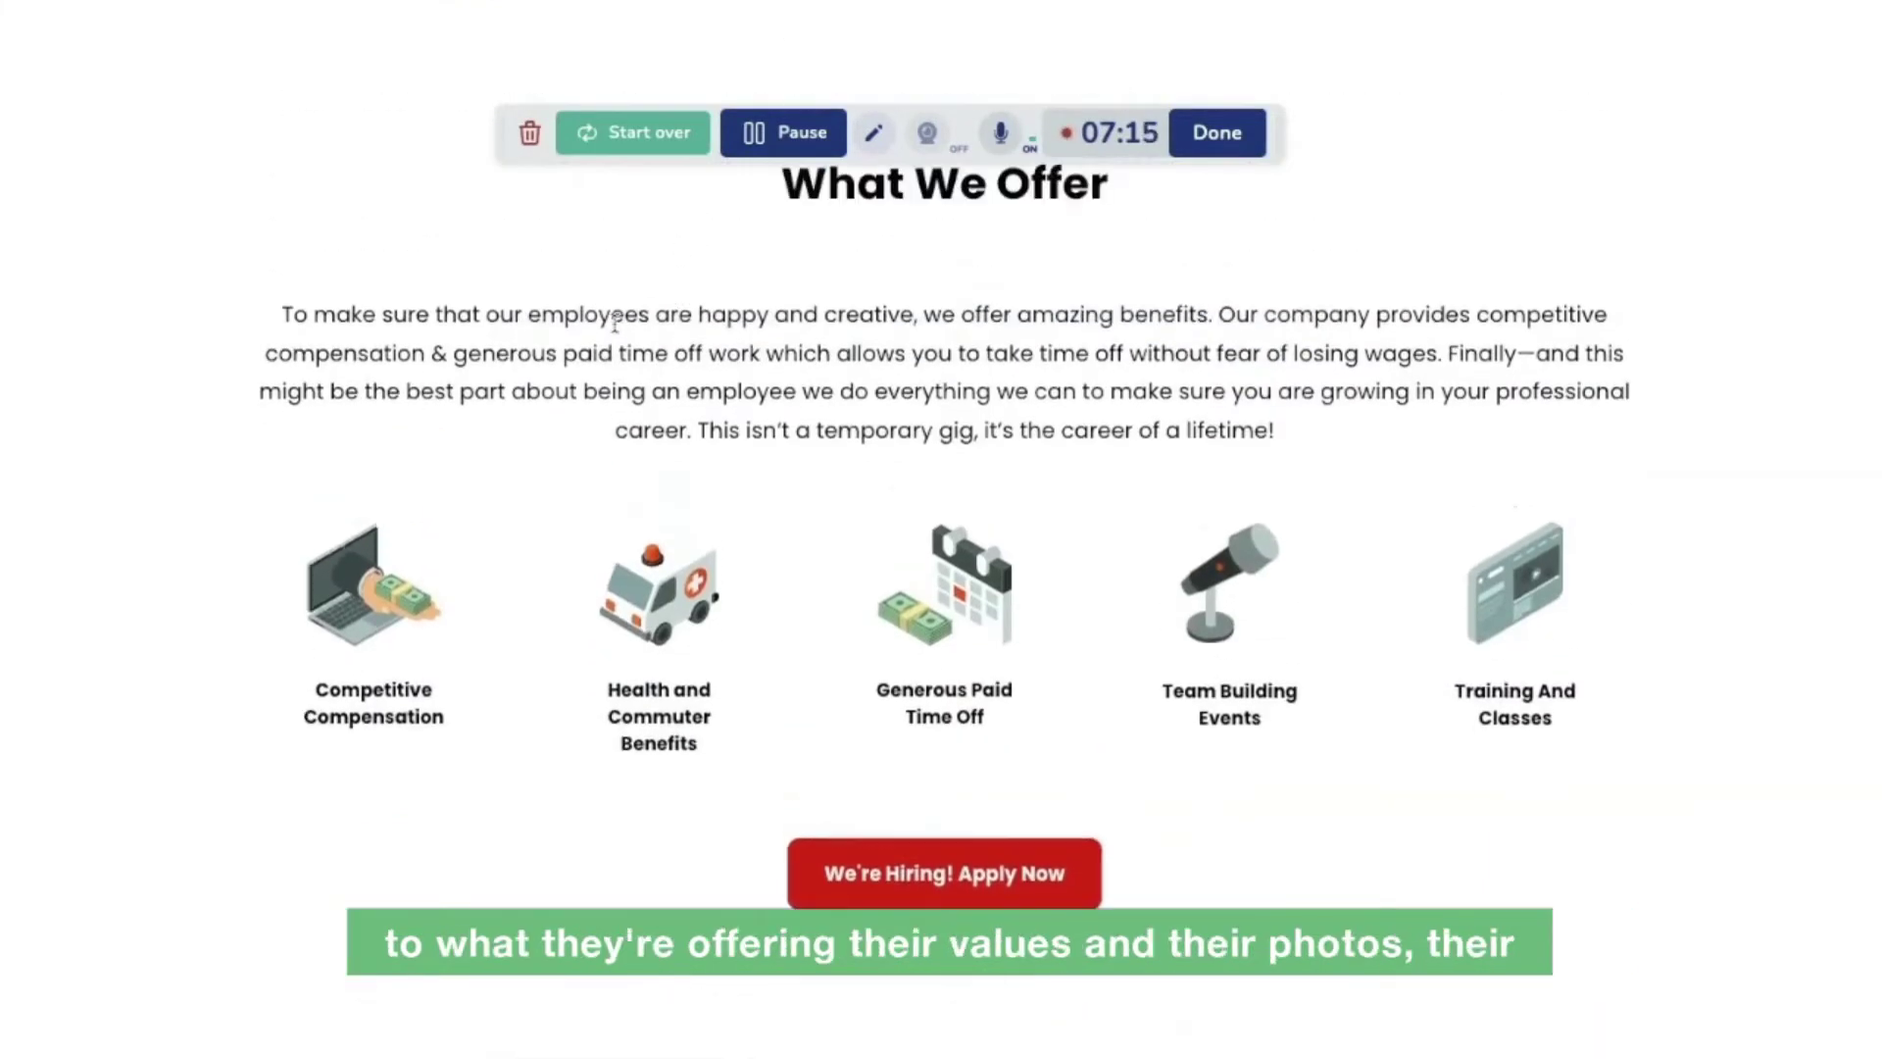
scroll(635, 319, down, 7)
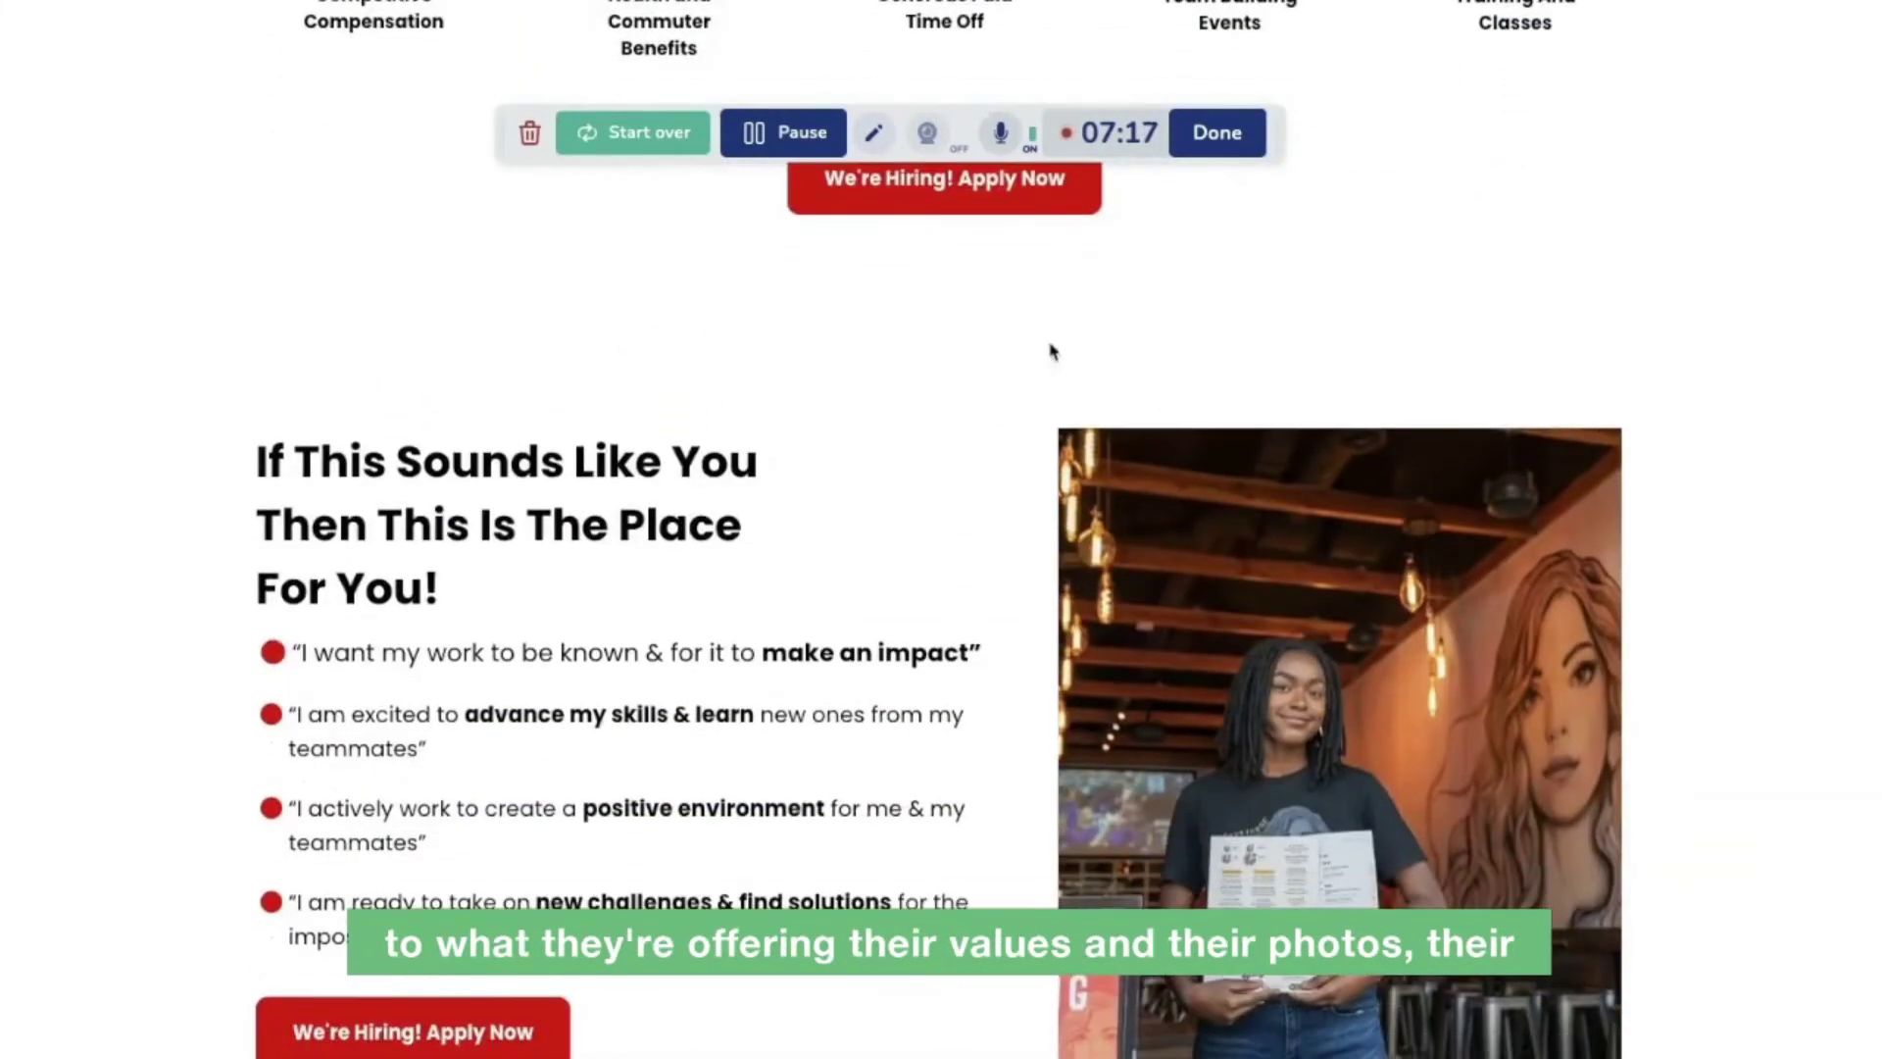
scroll(1166, 491, down, 4)
scroll(1152, 487, up, 12)
scroll(1147, 485, up, 8)
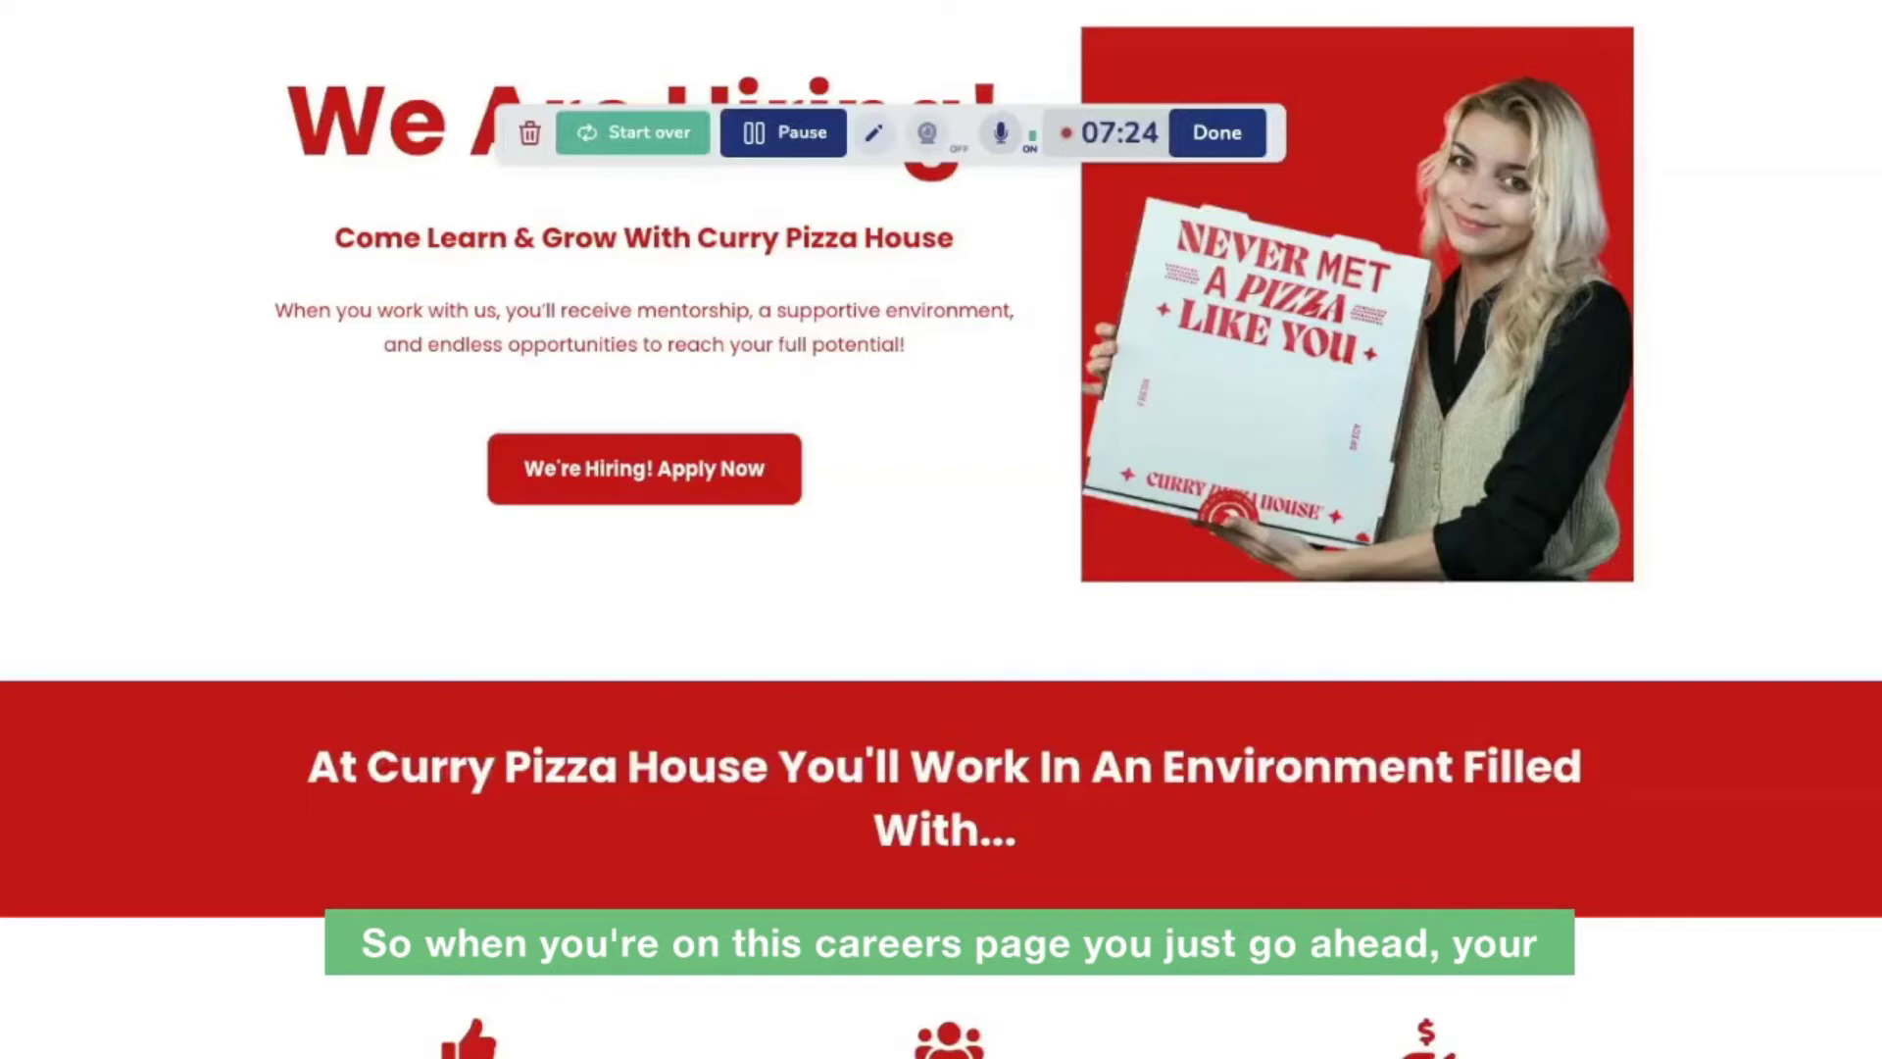
- Preview the hiring funnel's Open Positions (option 1) page and highlight the Project Manager job description
key(ctrl+Tab)
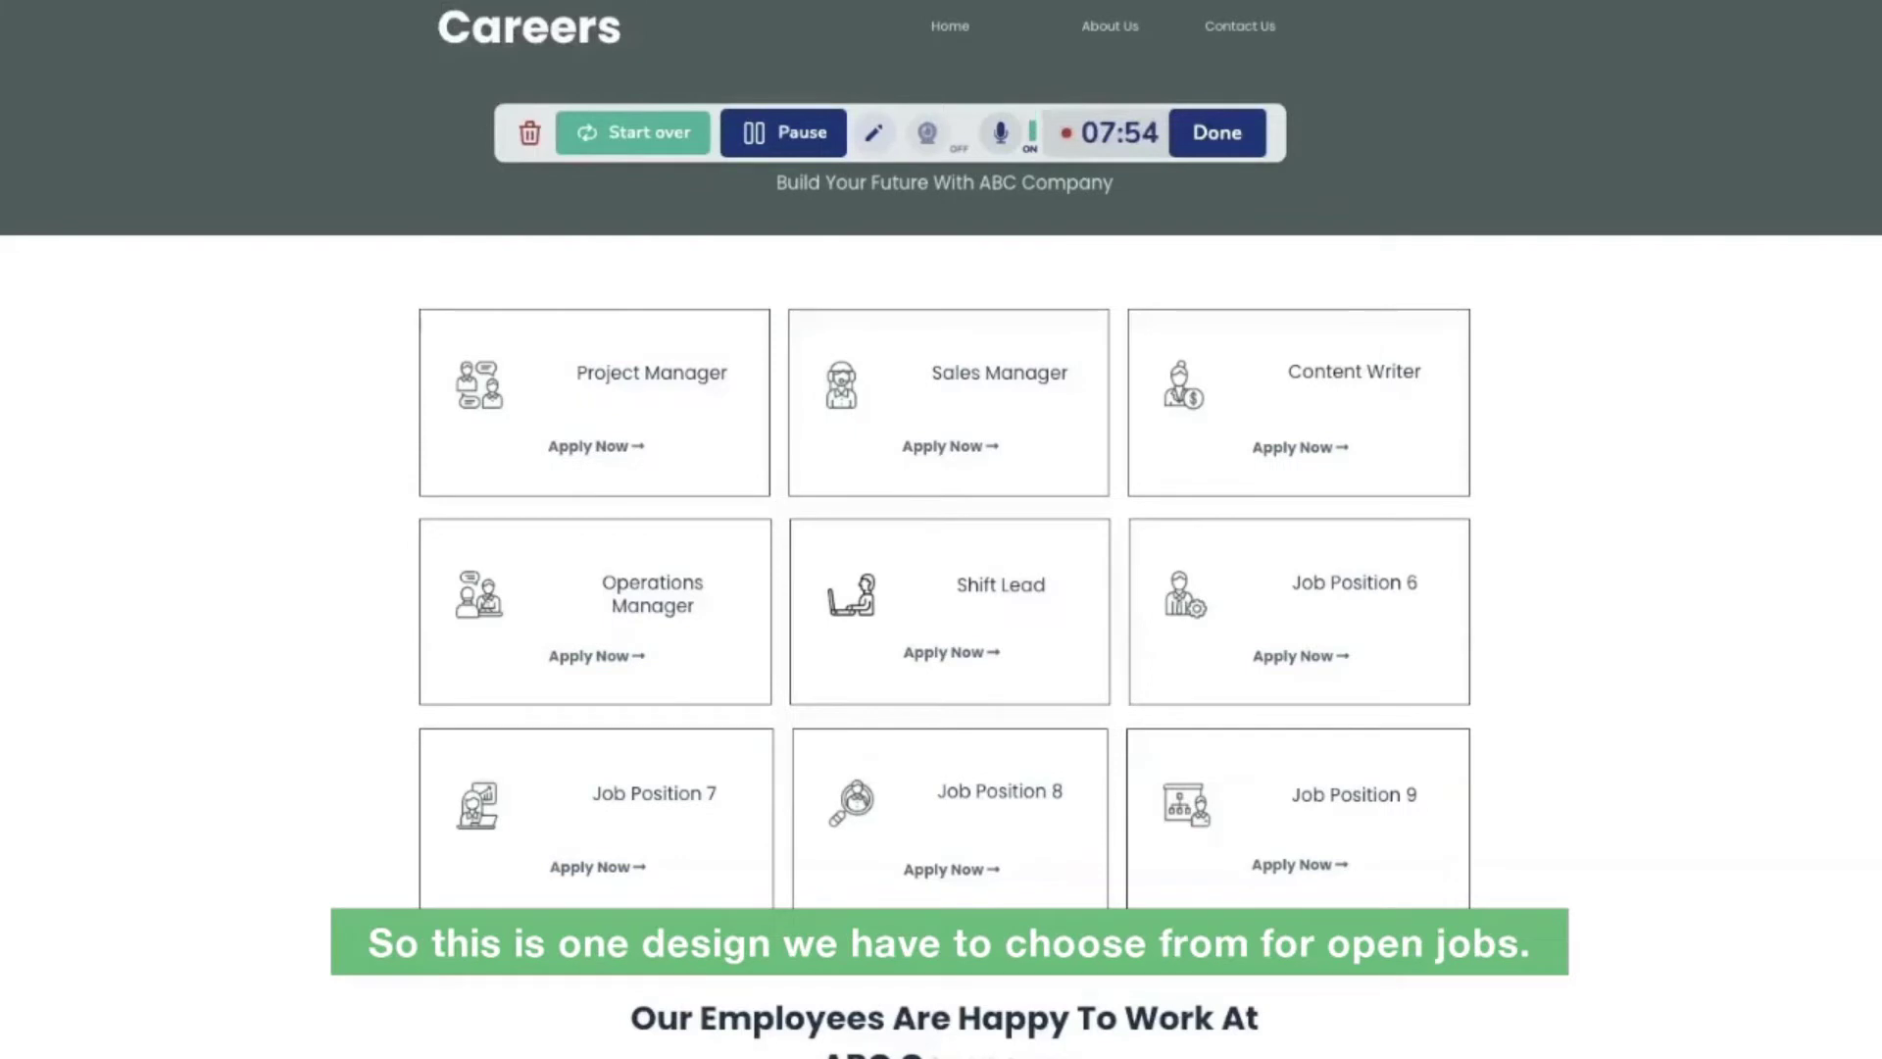
key(ctrl+w)
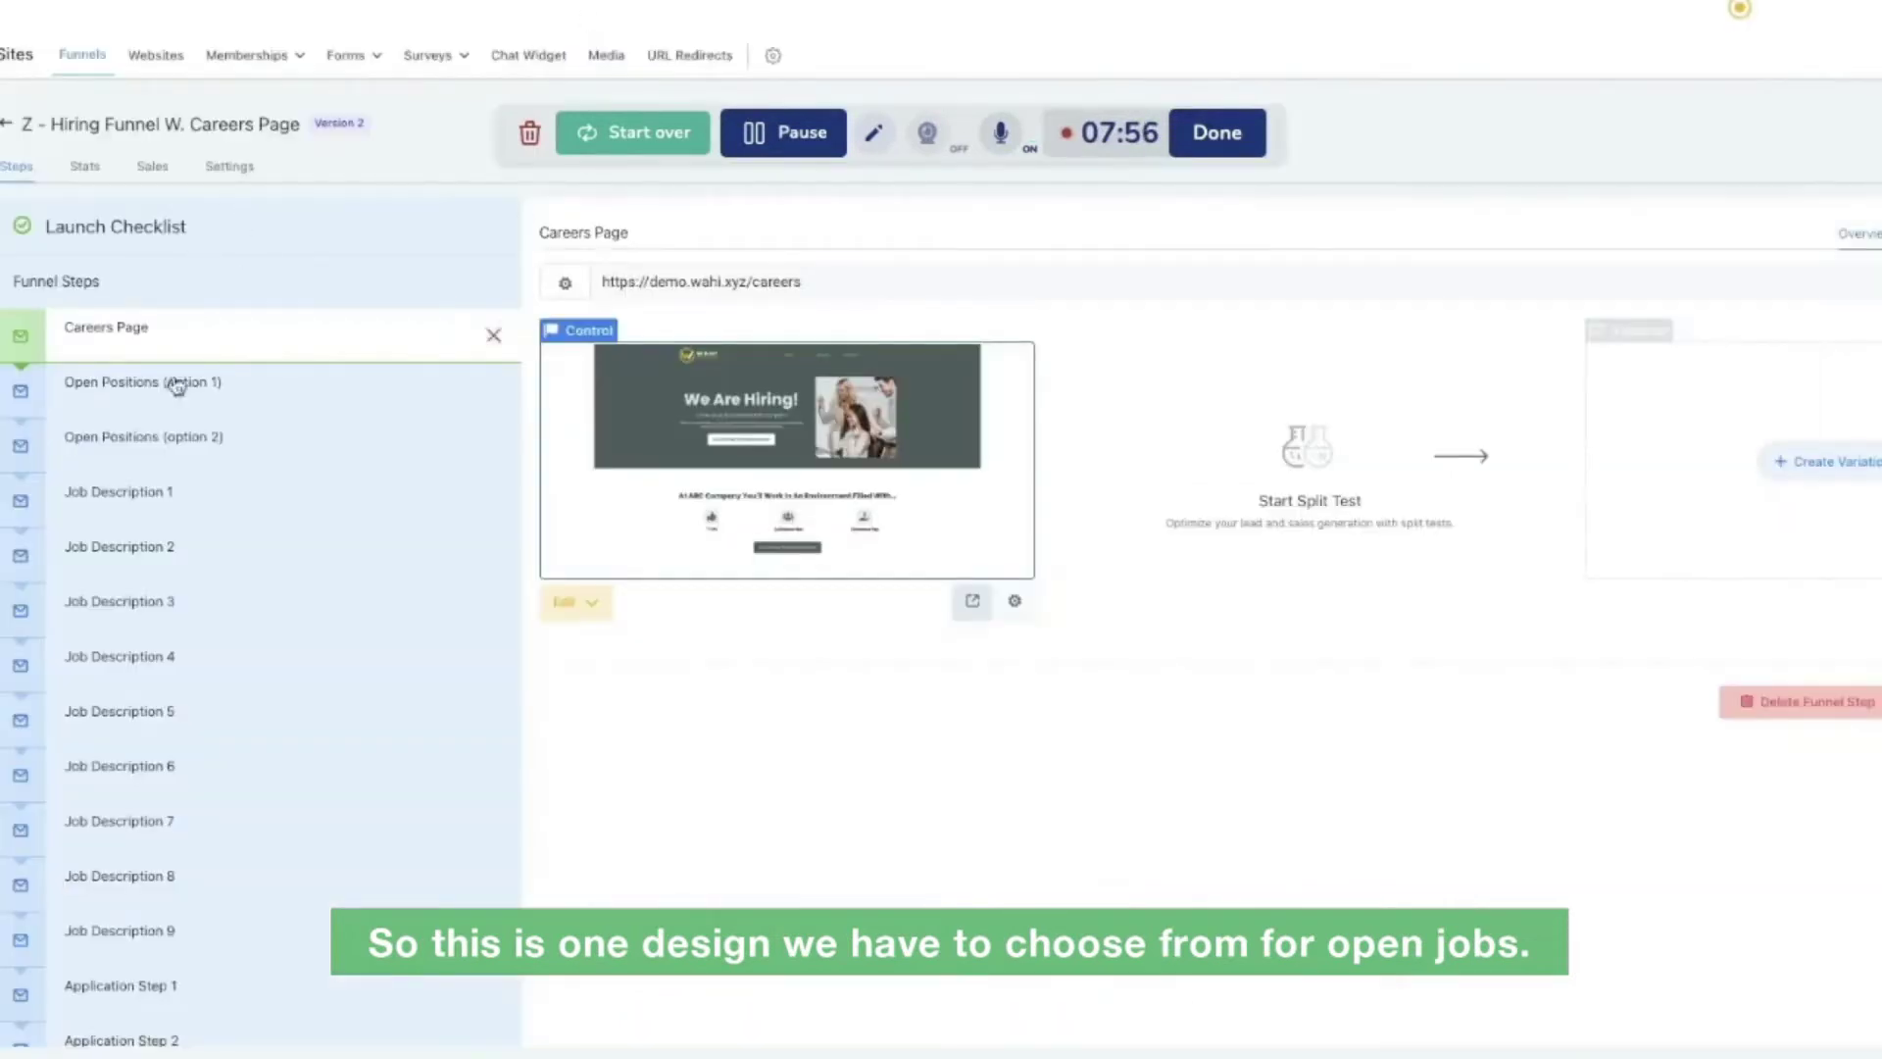
click(167, 385)
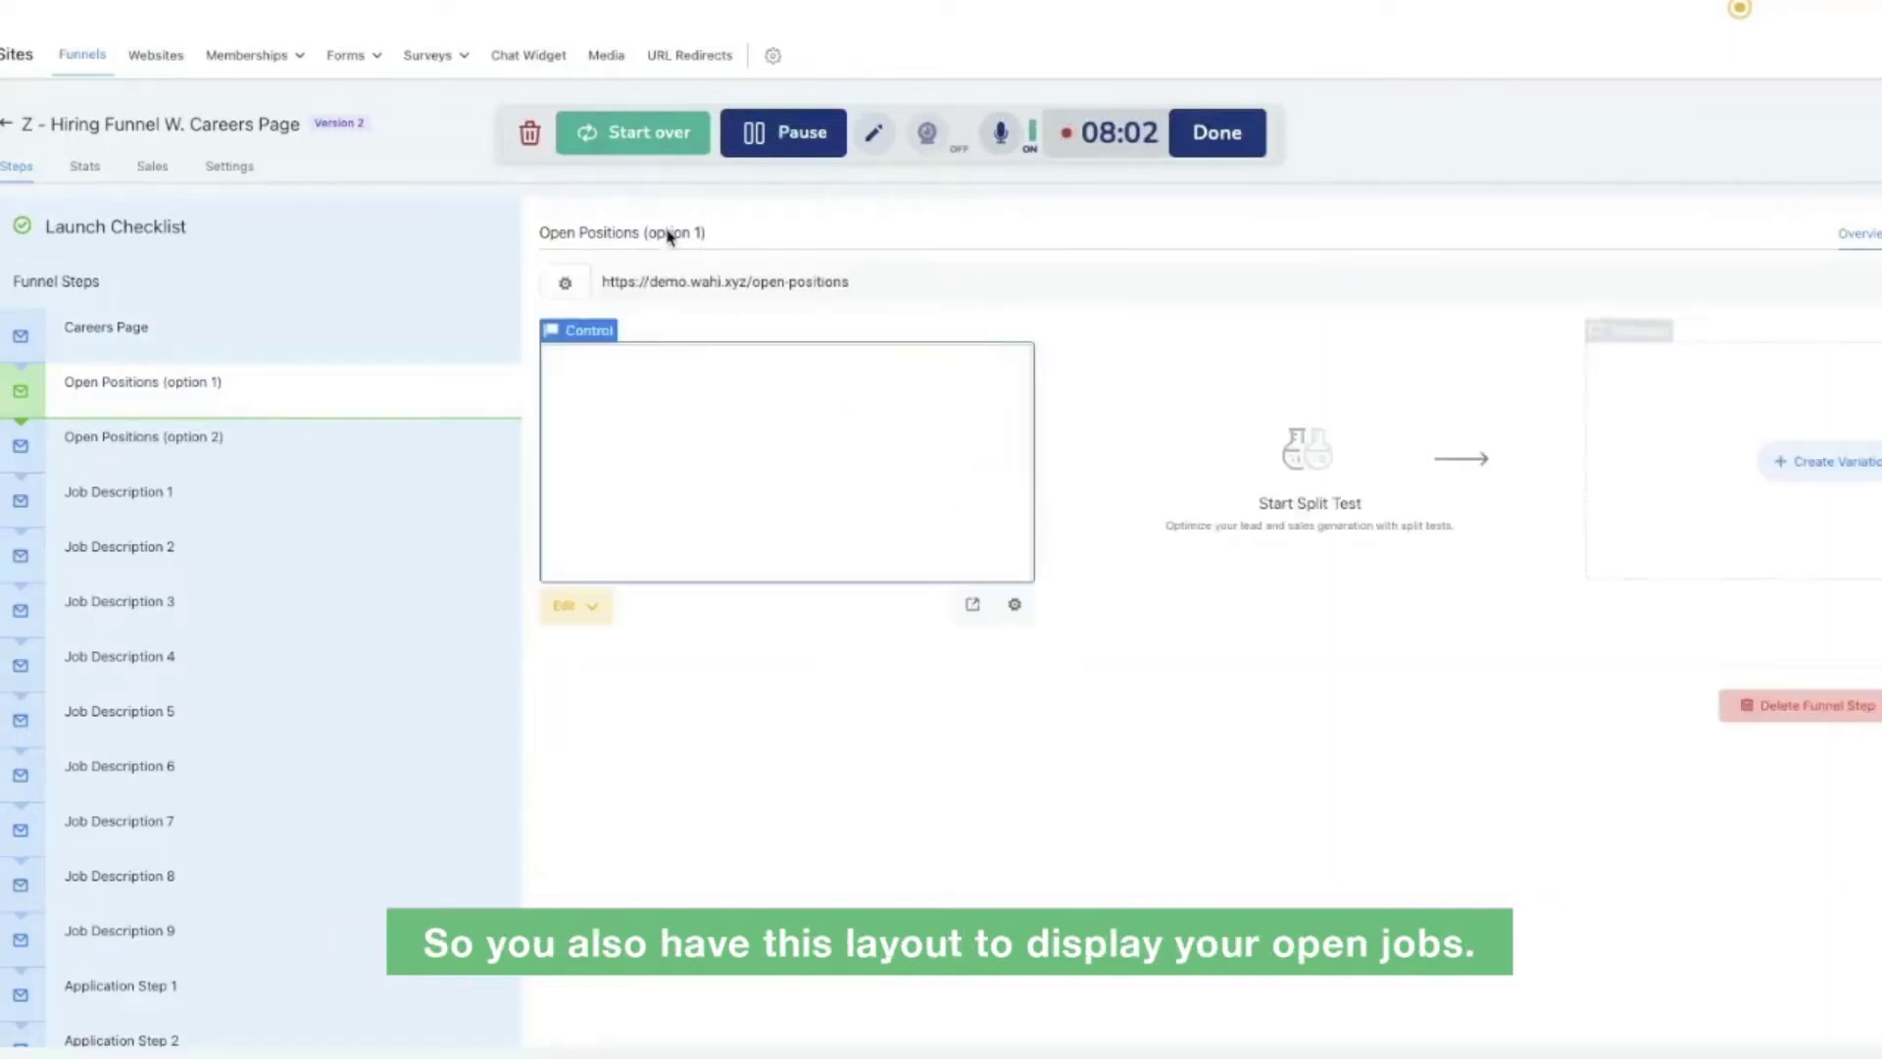
click(971, 602)
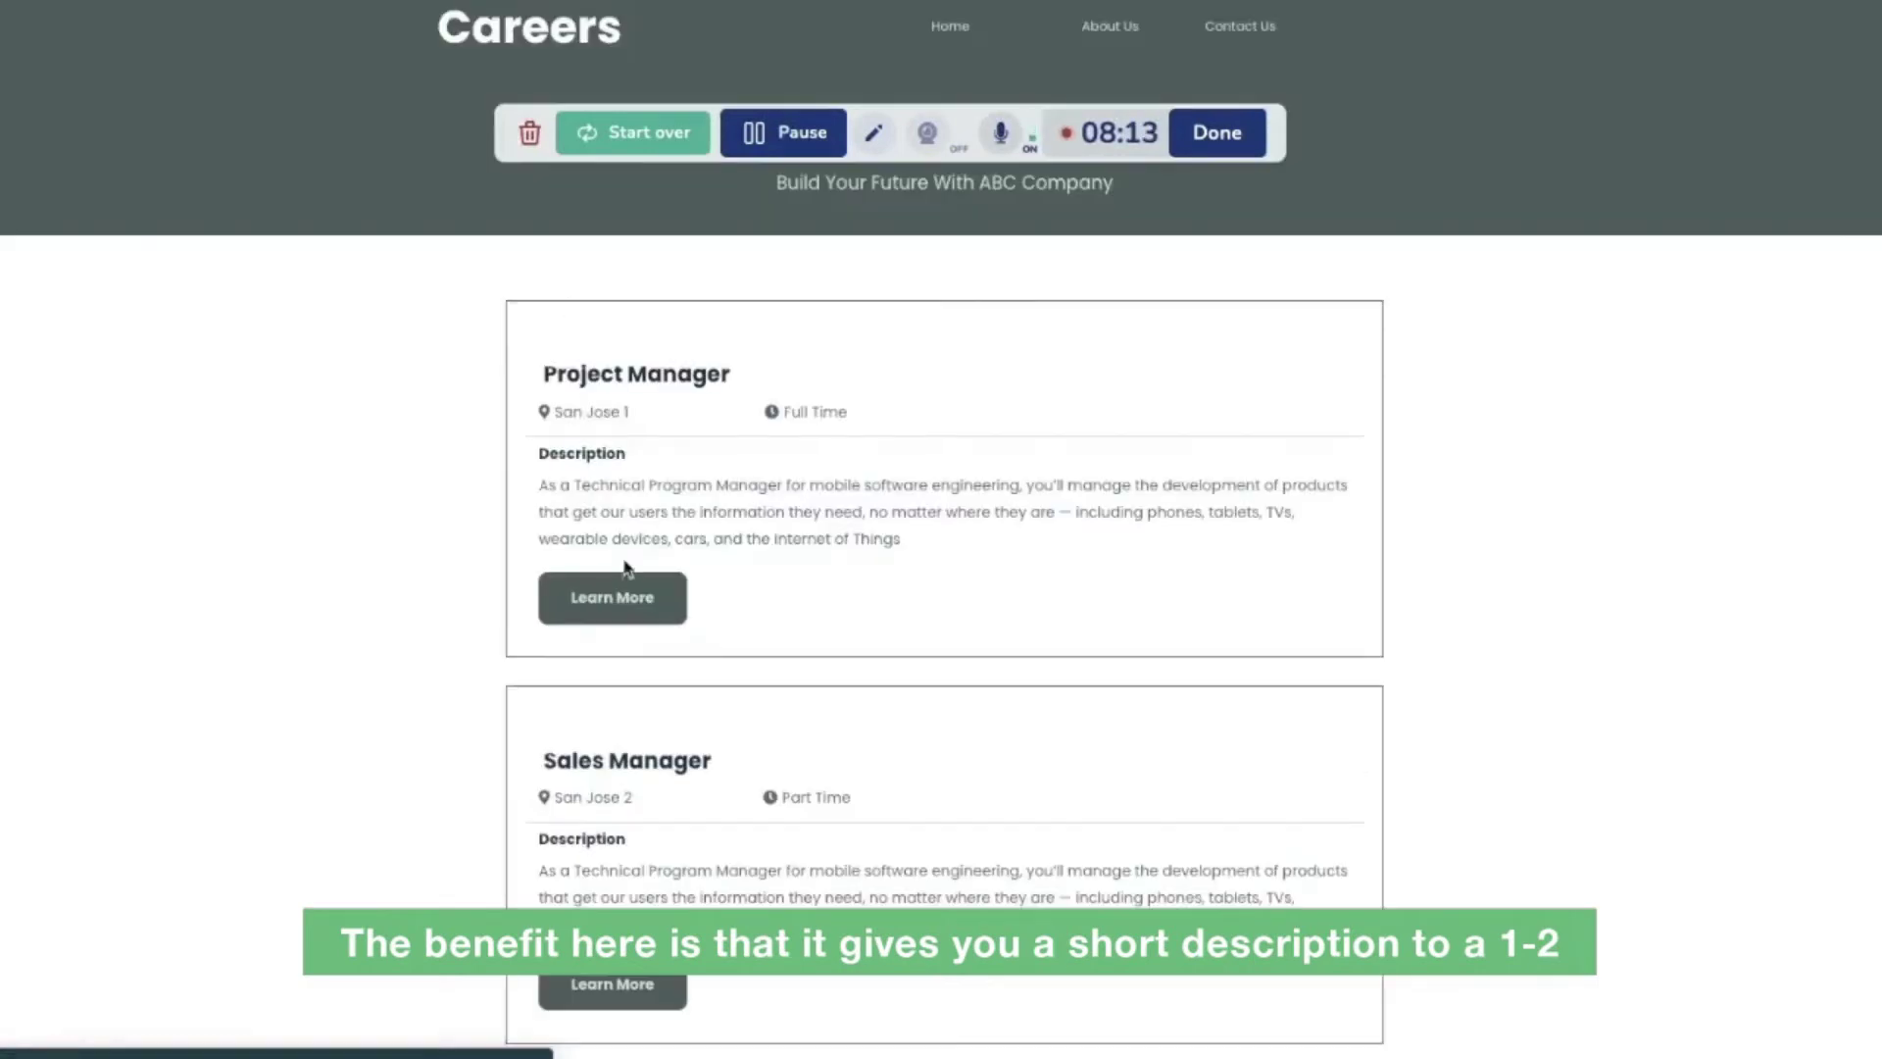
drag(946, 554, 534, 487)
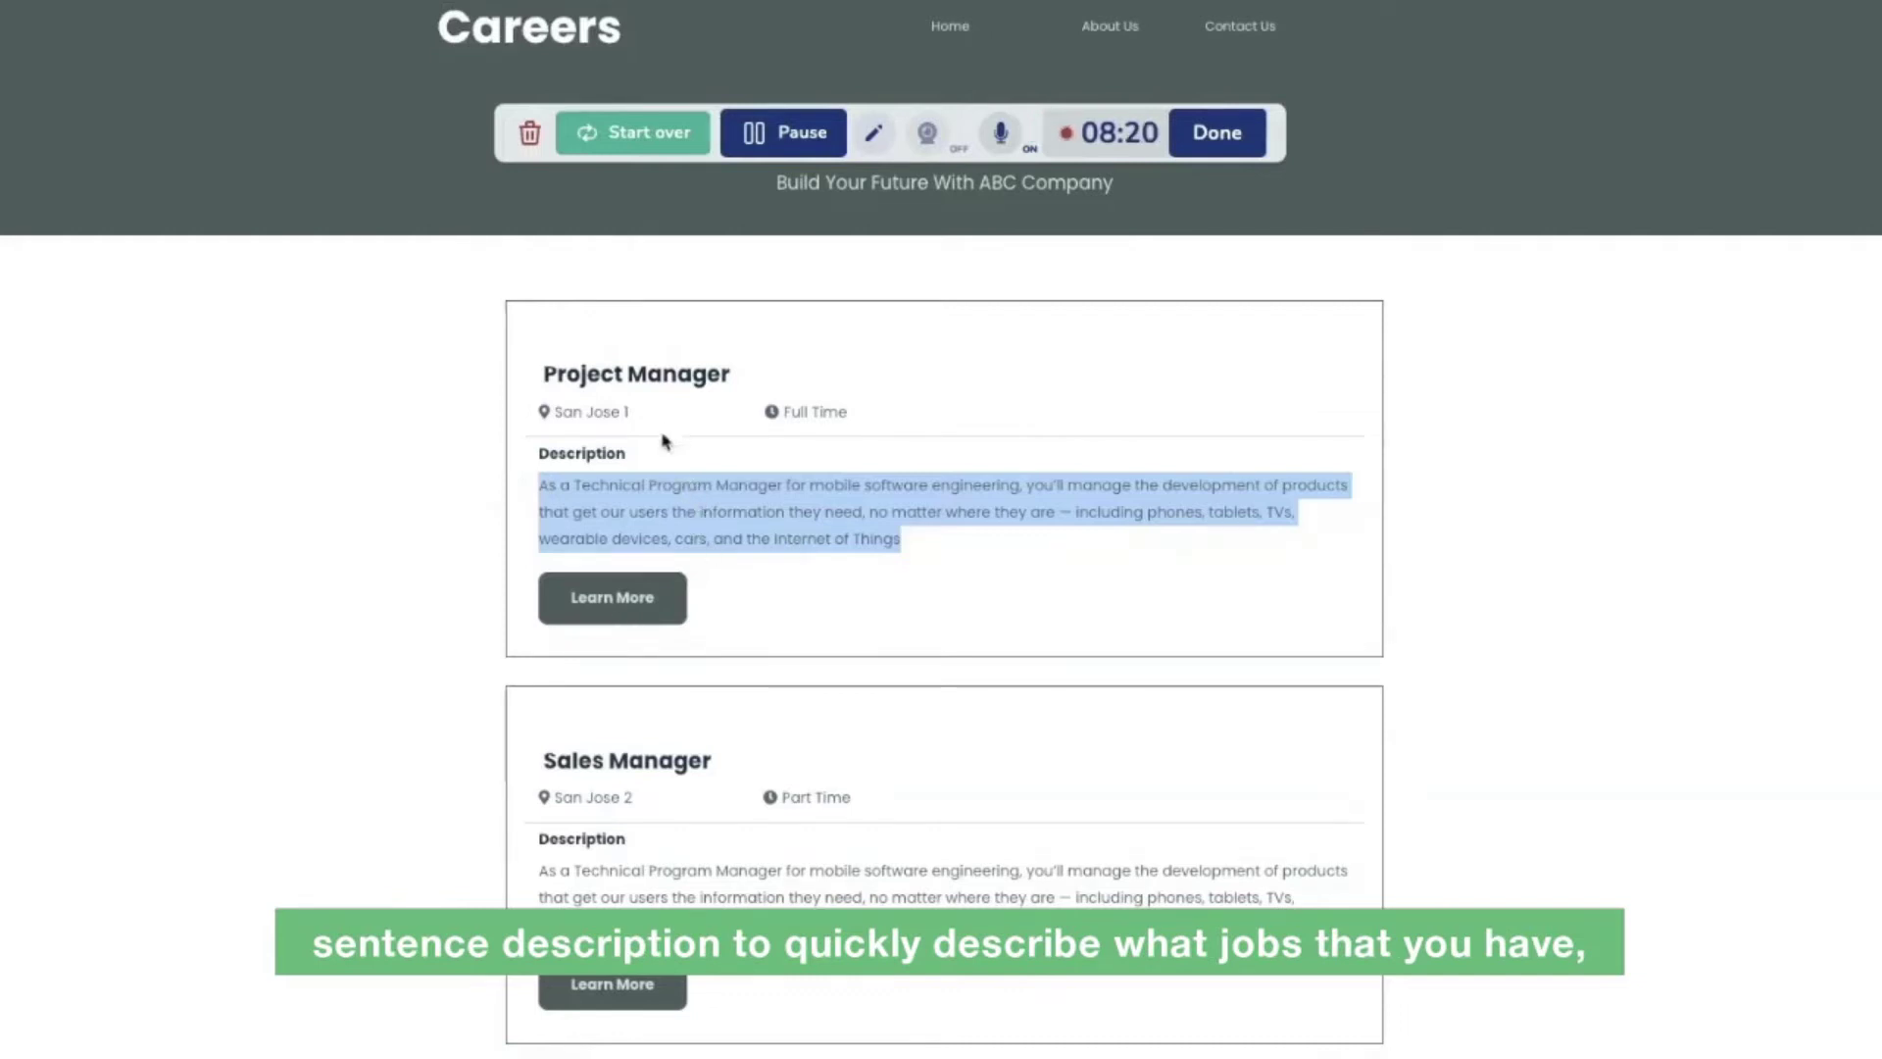
- Highlight the location and the Full Time employment type on the Project Manager listing
scroll(682, 500, down, 2)
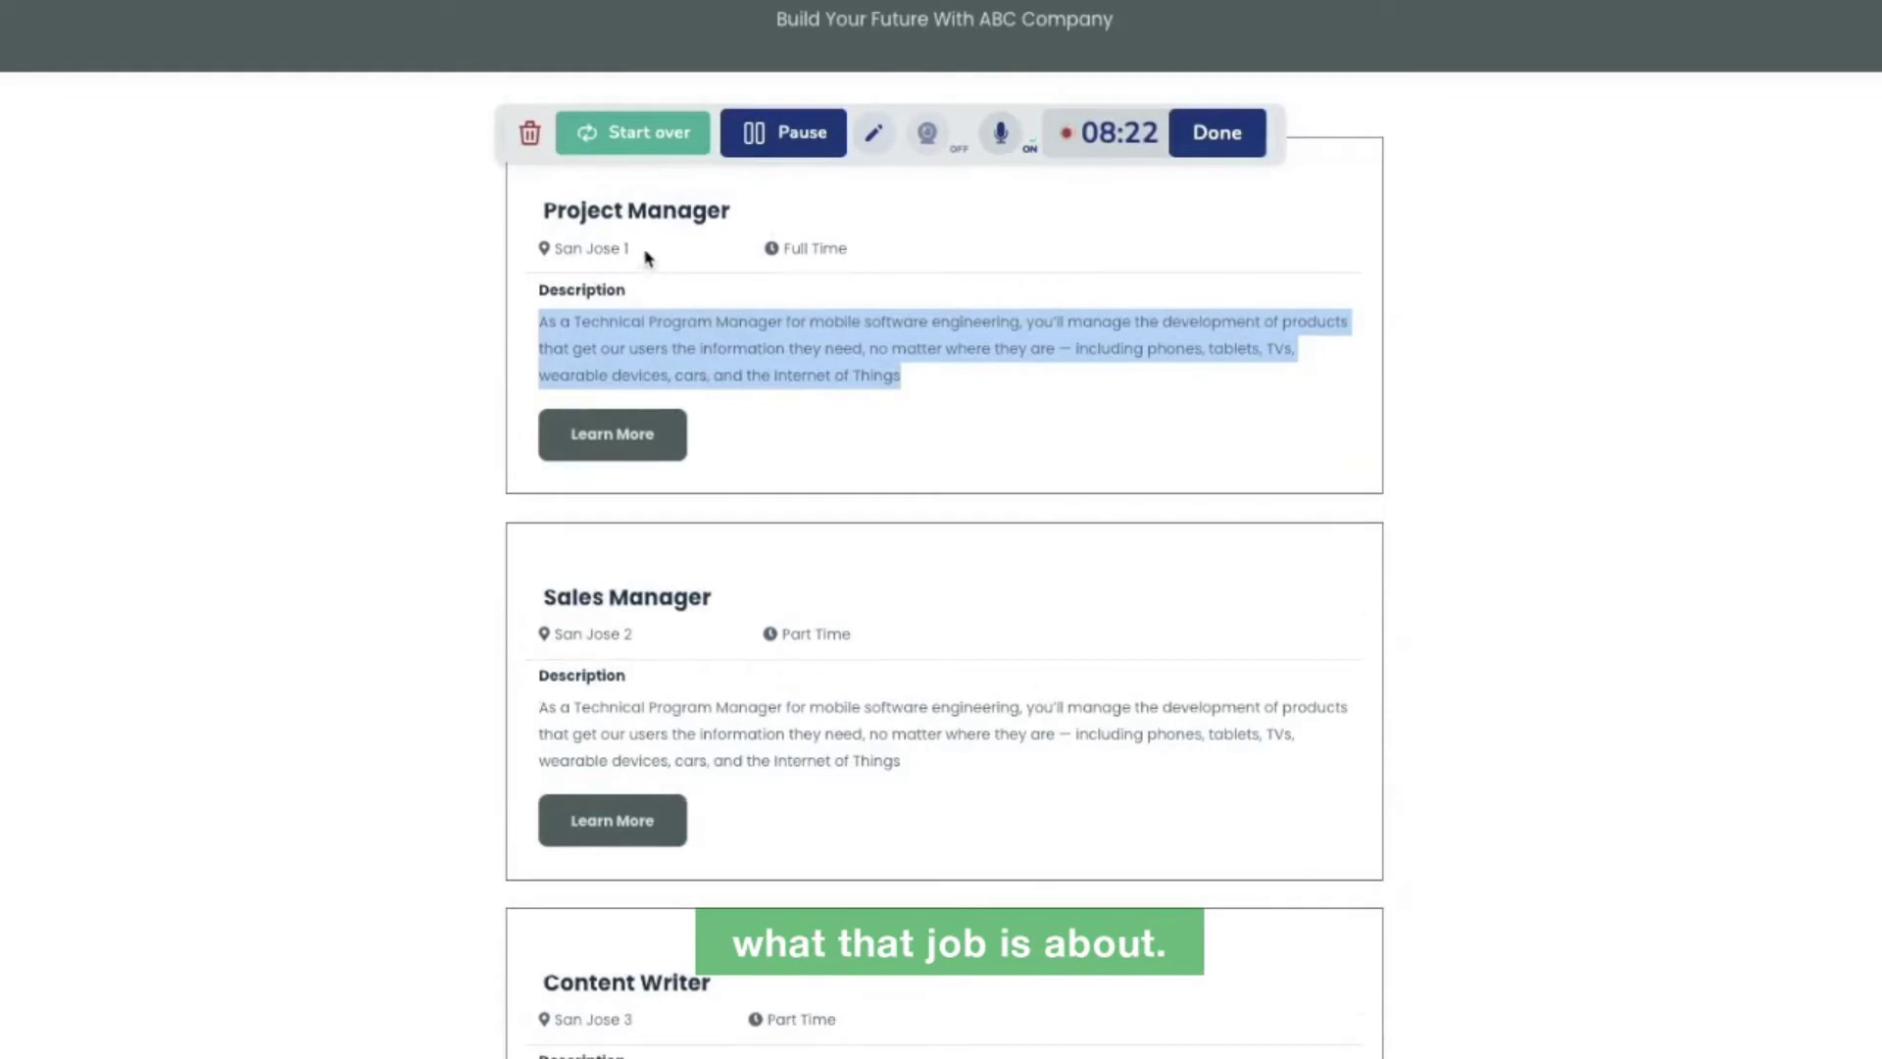
drag(640, 252, 555, 251)
drag(850, 251, 786, 251)
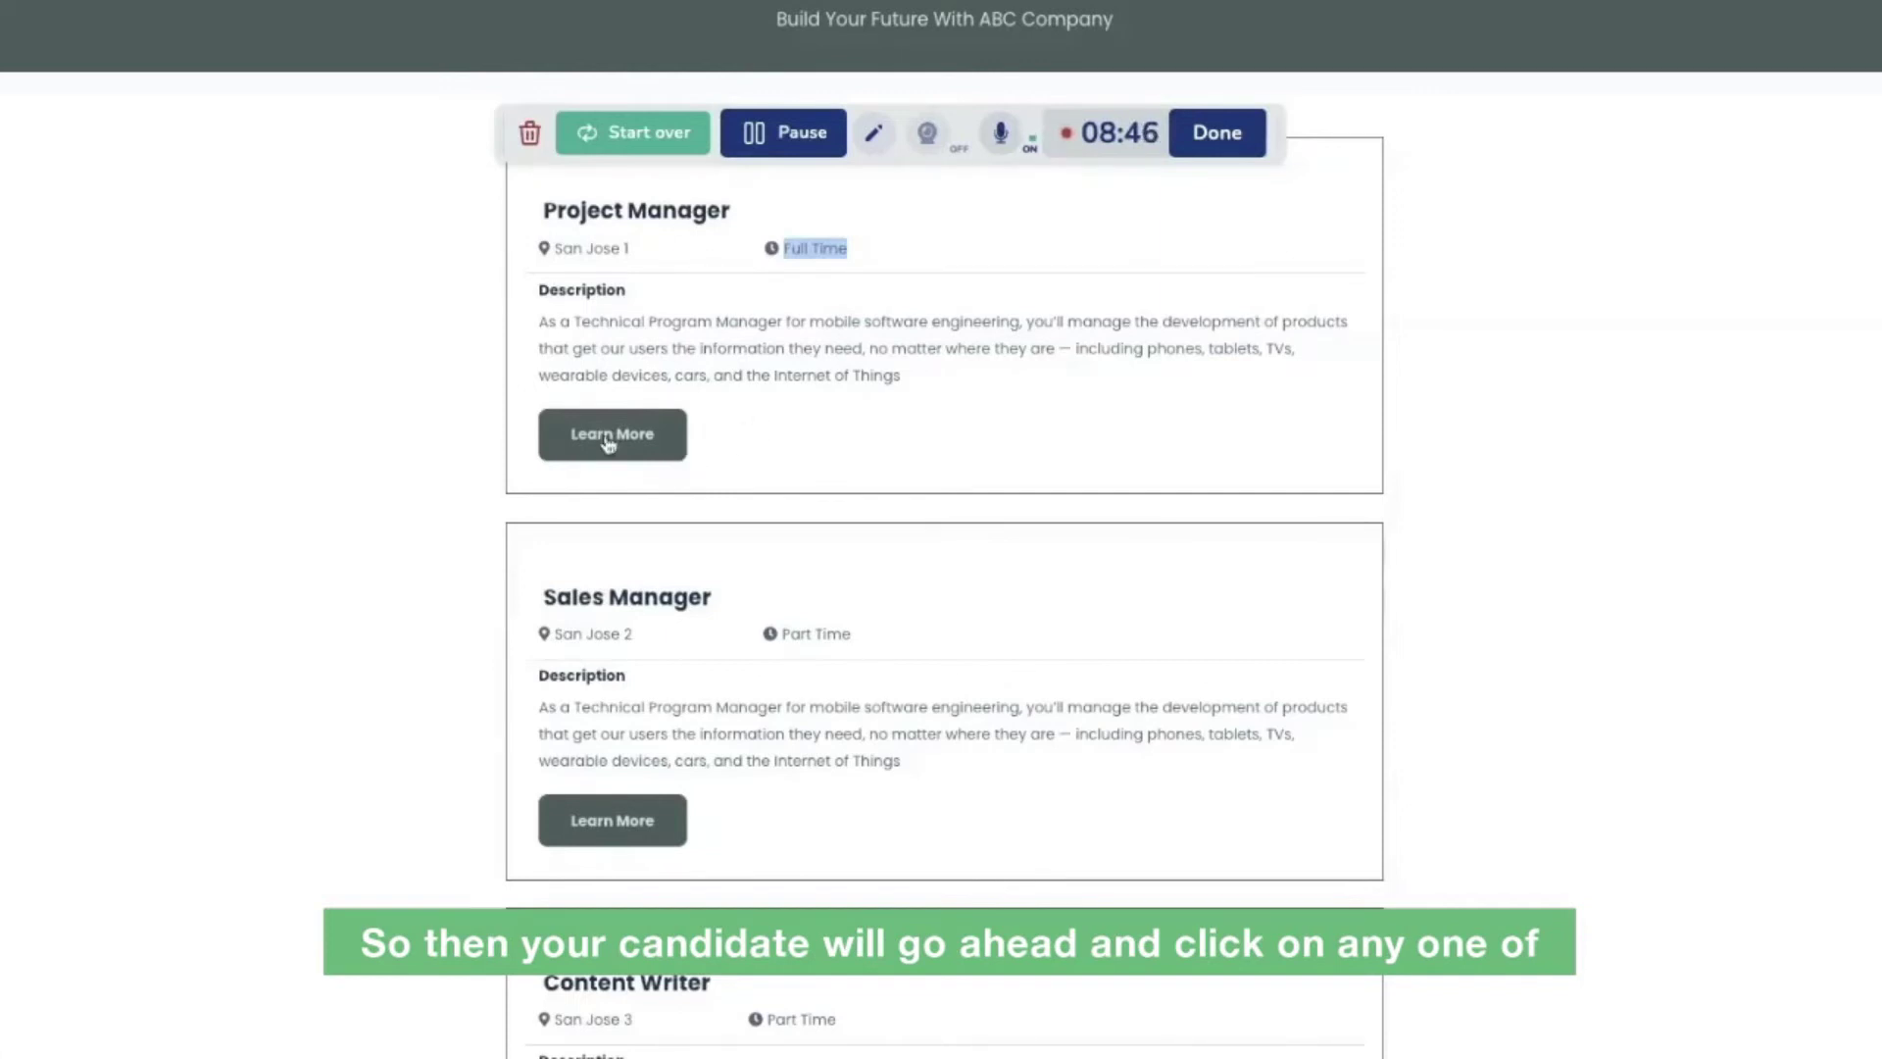
click(796, 137)
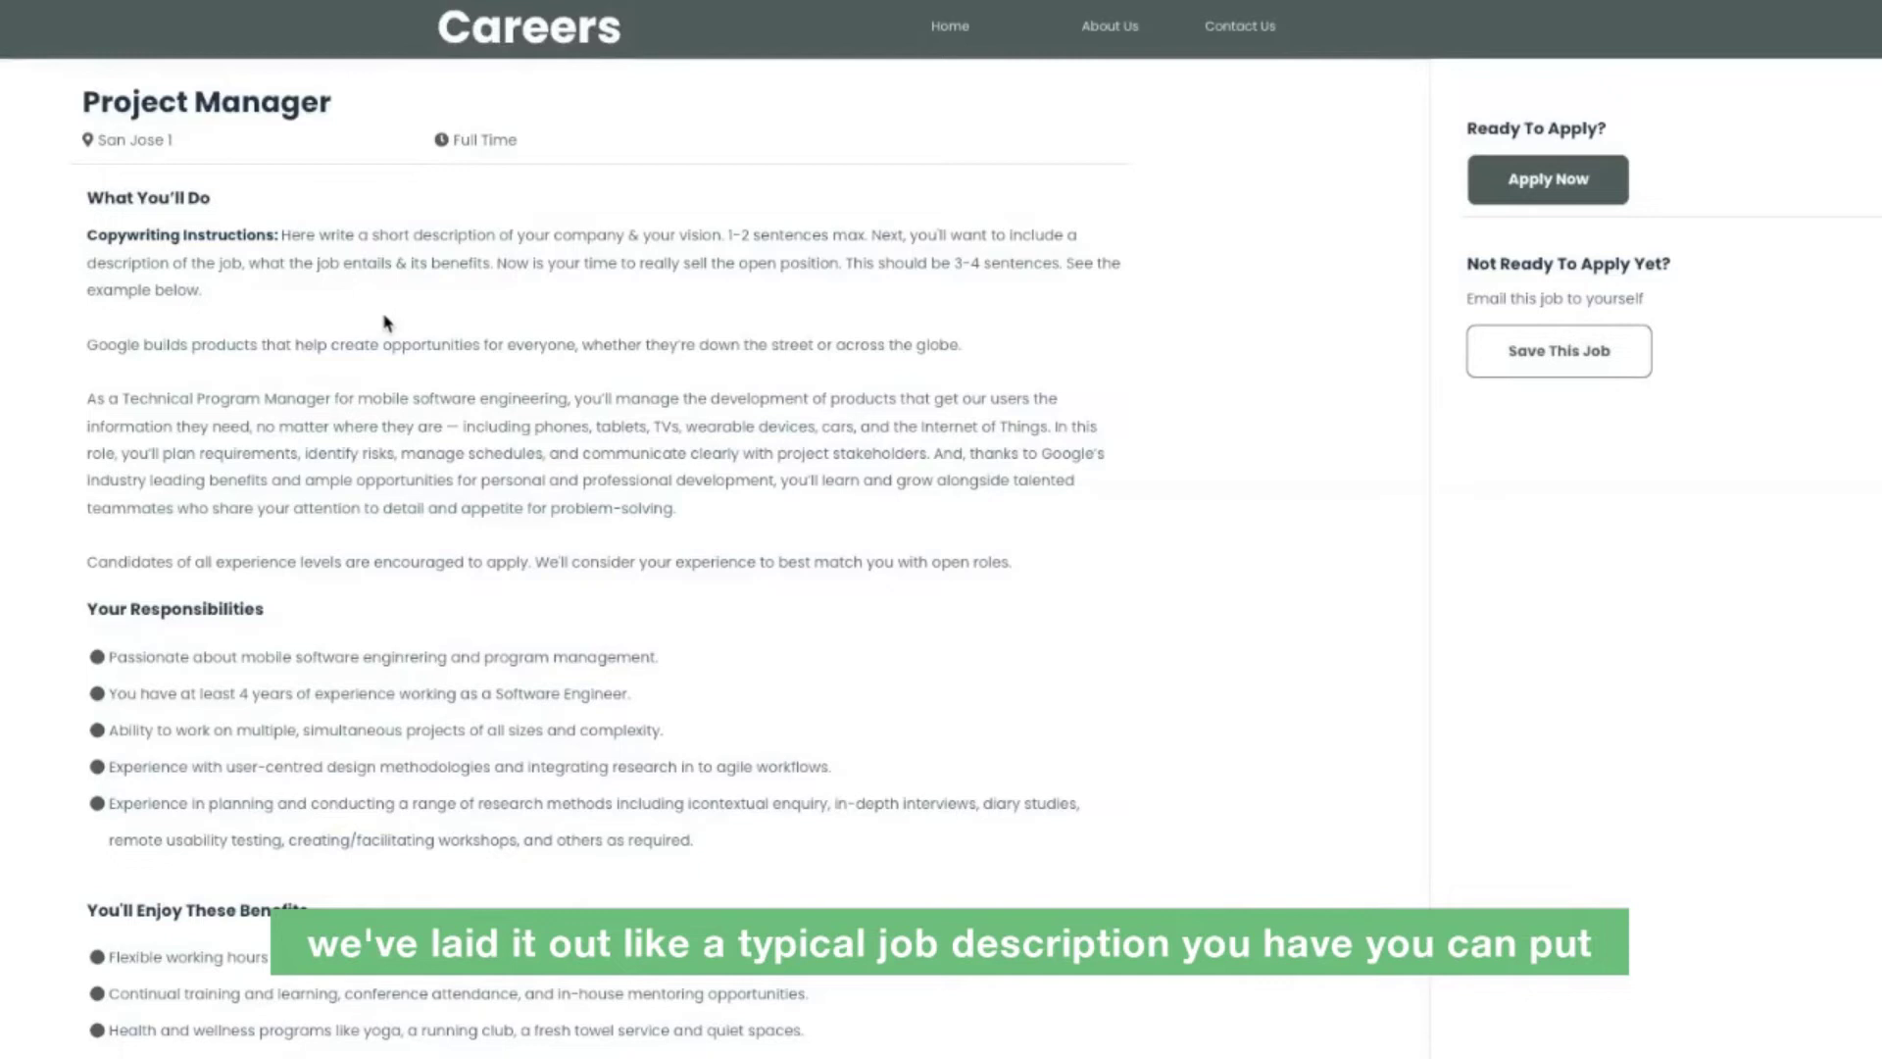
- Examine the Project Manager job page, highlighting the You'll Enjoy These Benefits and Our Perfect Candidate headings
scroll(386, 322, down, 3)
triple_click(87, 329)
scroll(90, 313, down, 4)
drag(90, 297, 326, 311)
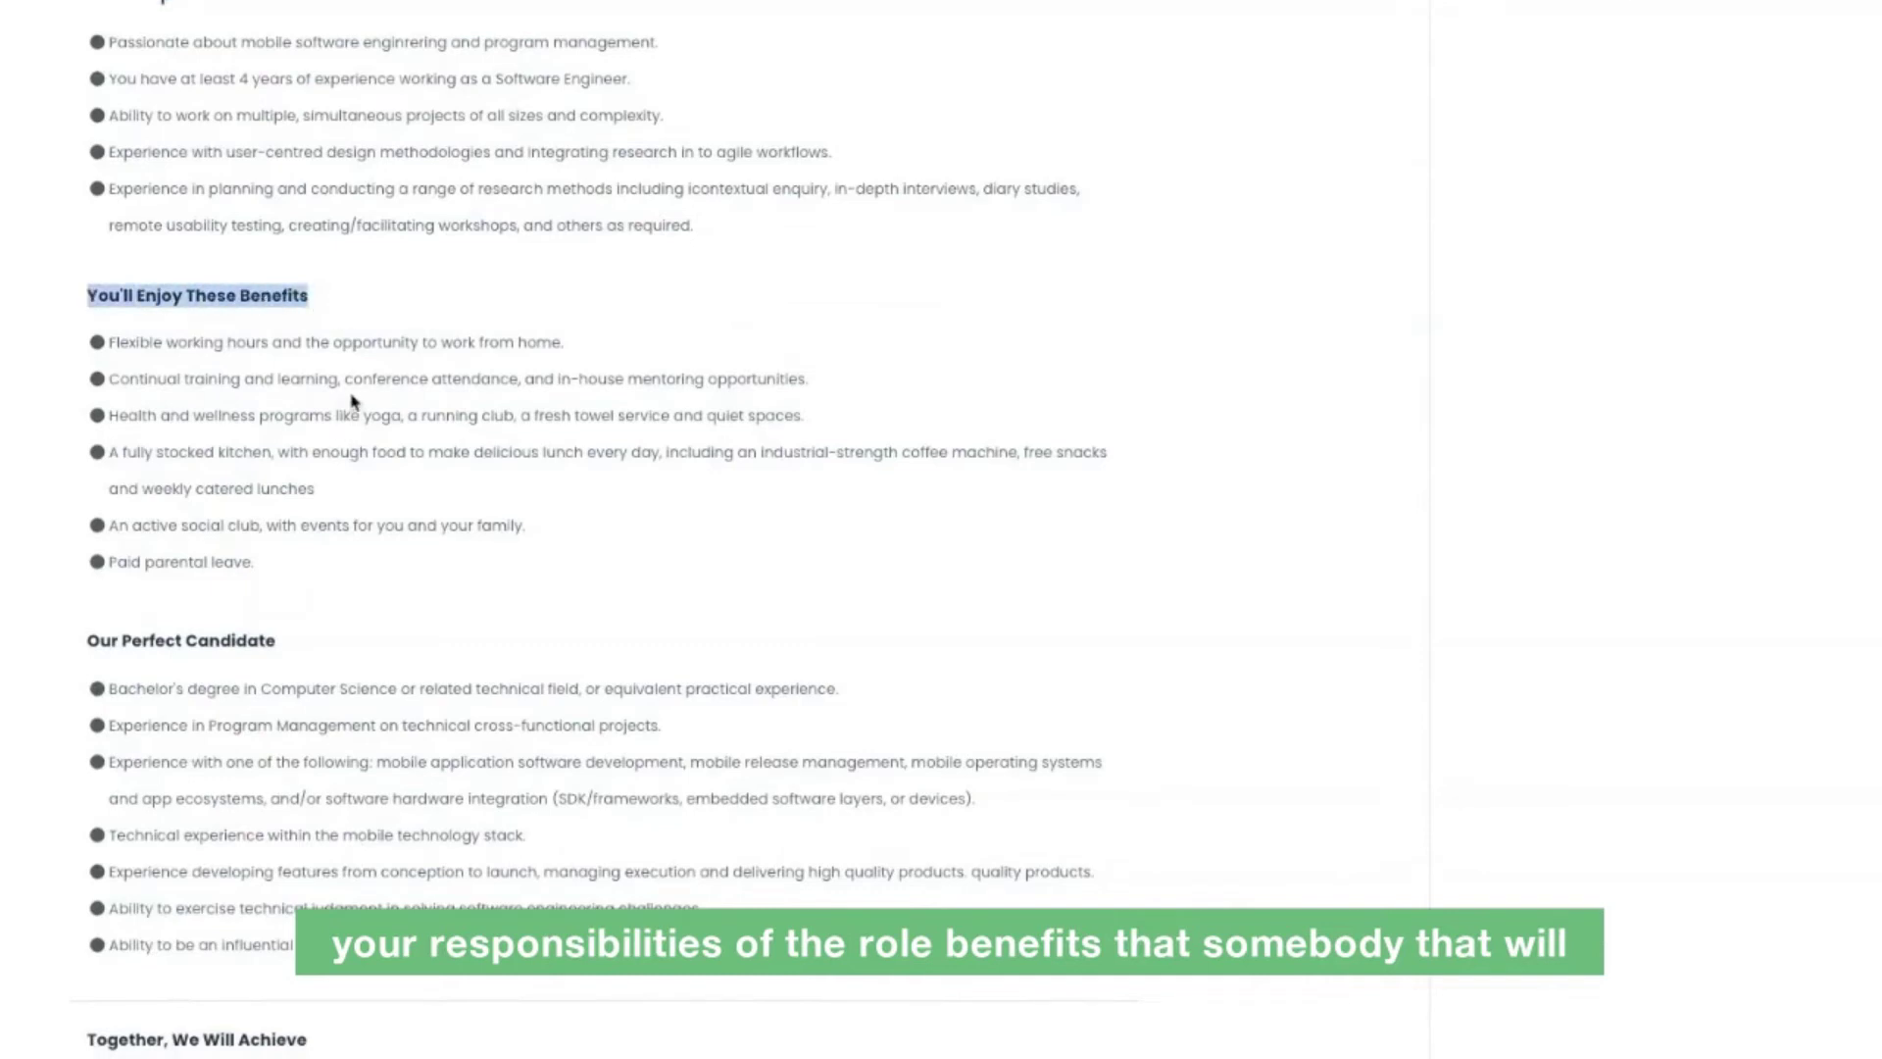
scroll(353, 401, down, 2)
drag(87, 443, 342, 458)
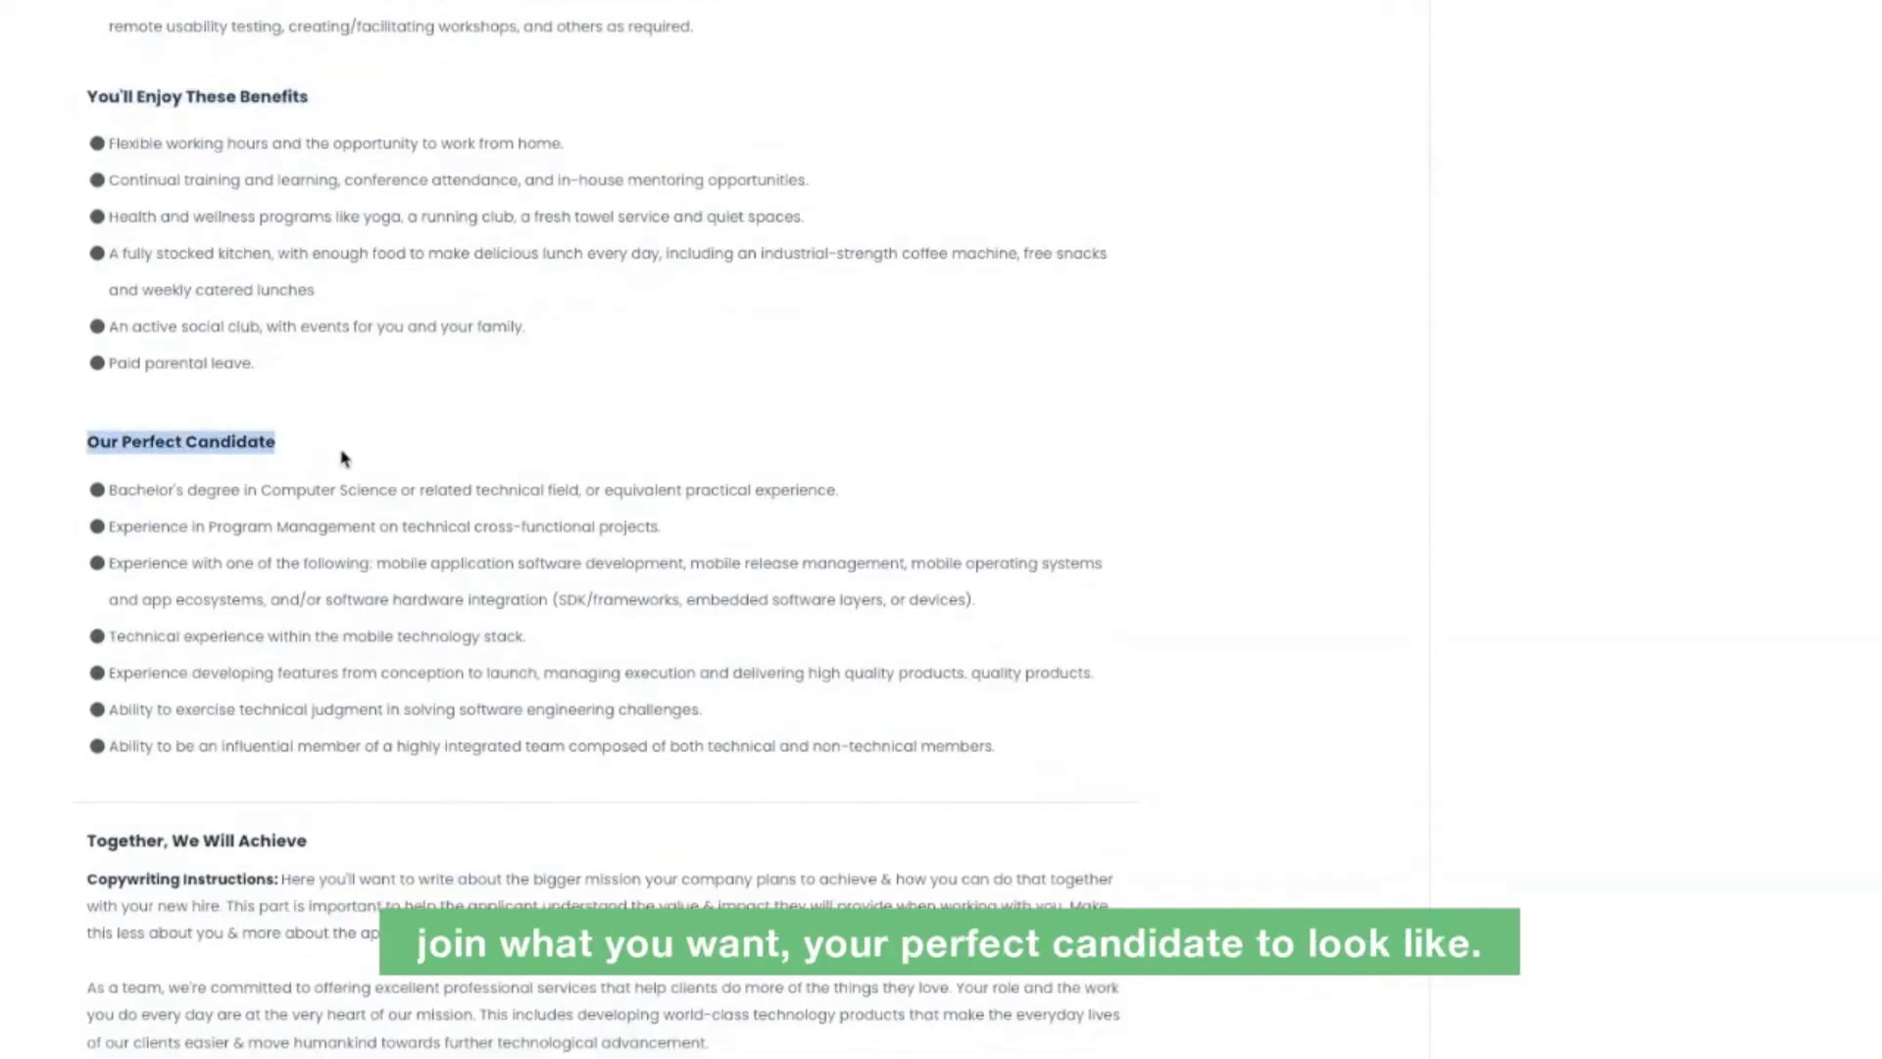
- Highlight the Together, We Will Achieve heading and the phrase "bigger mission your company plans to achieve" in its copywriting instructions
scroll(343, 460, down, 4)
click(298, 504)
drag(89, 493, 320, 500)
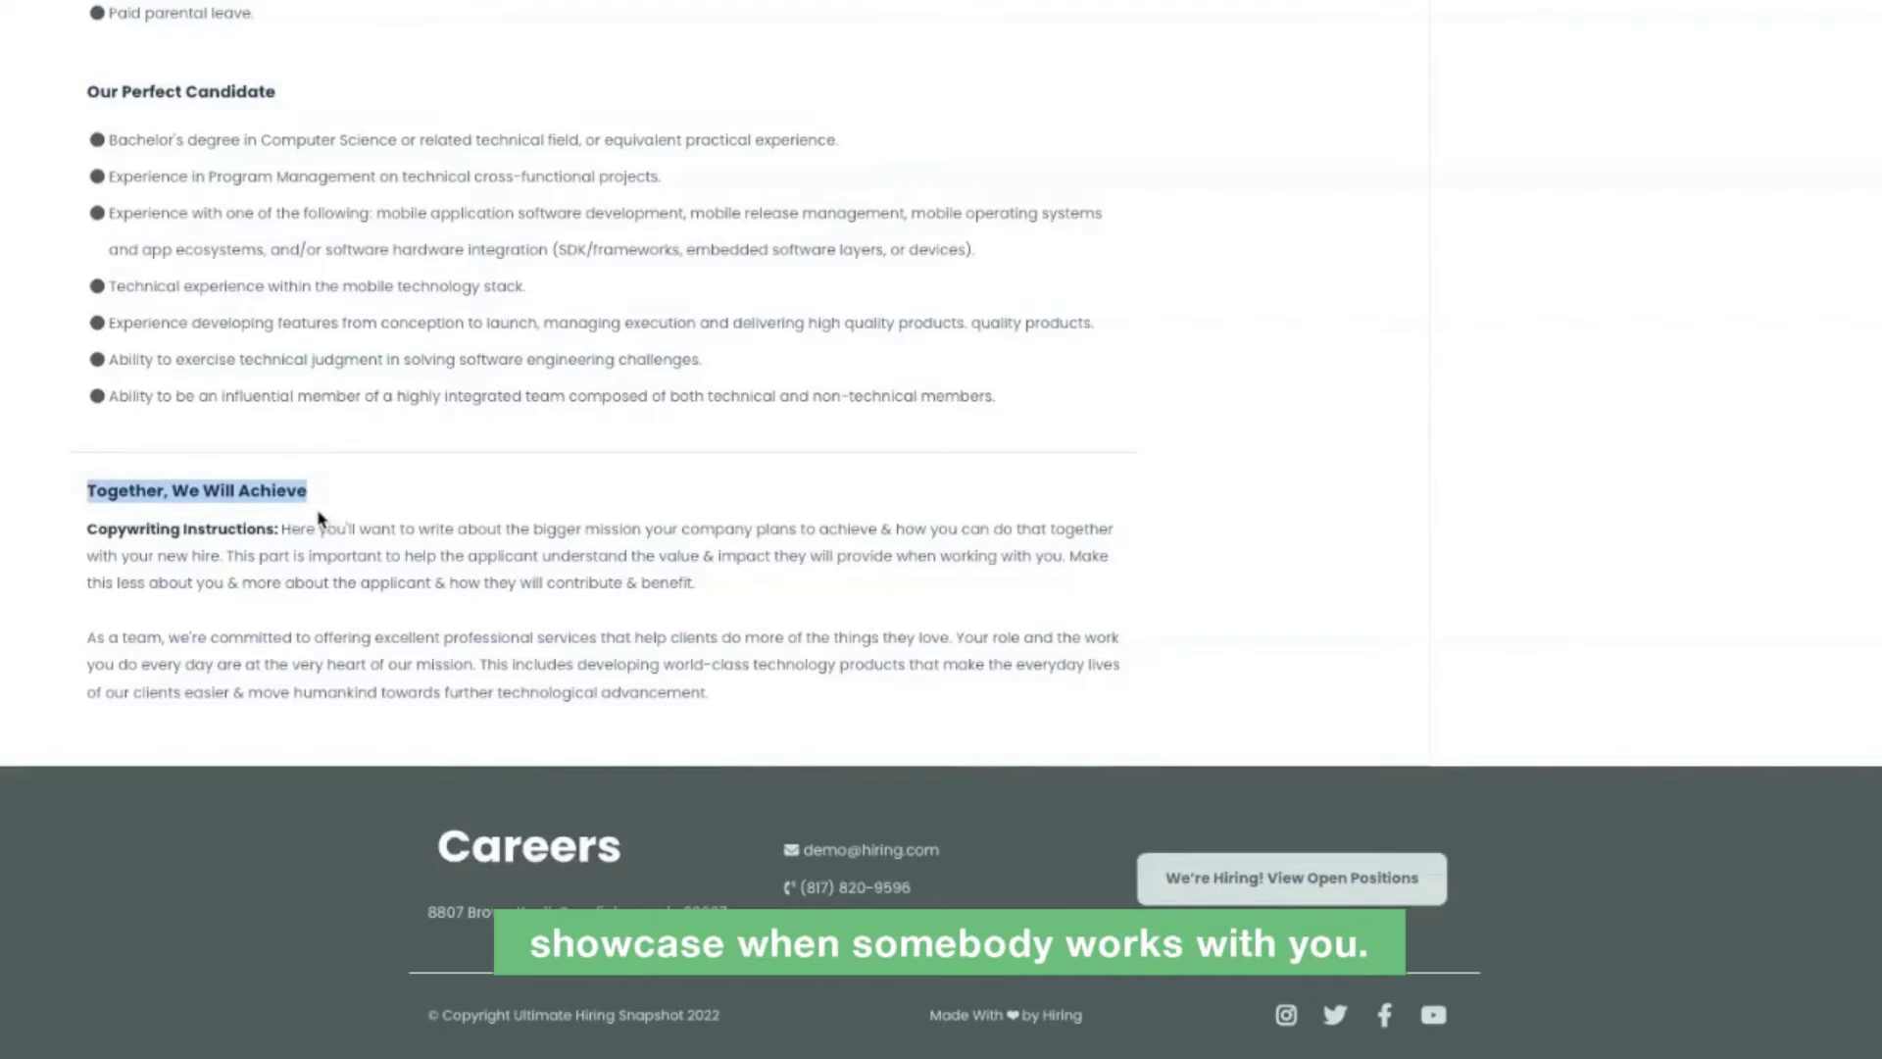
drag(534, 530, 873, 522)
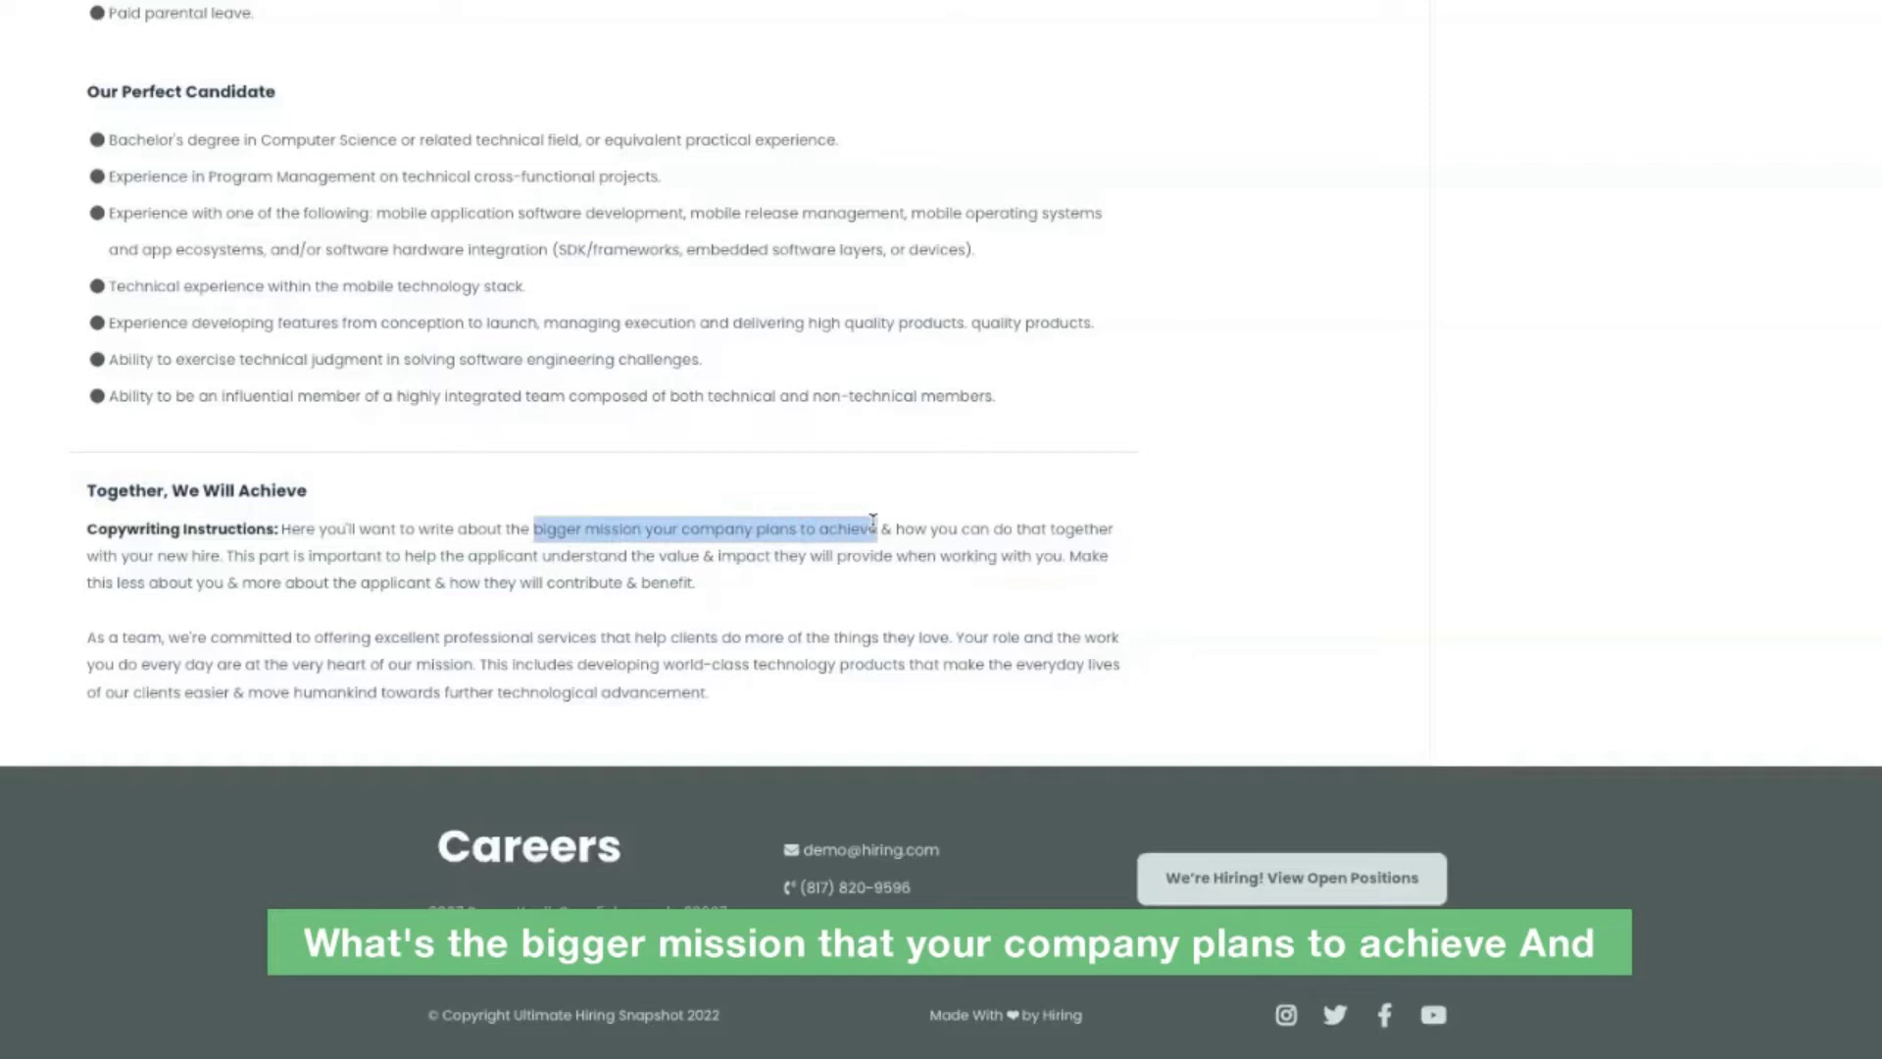
click(732, 474)
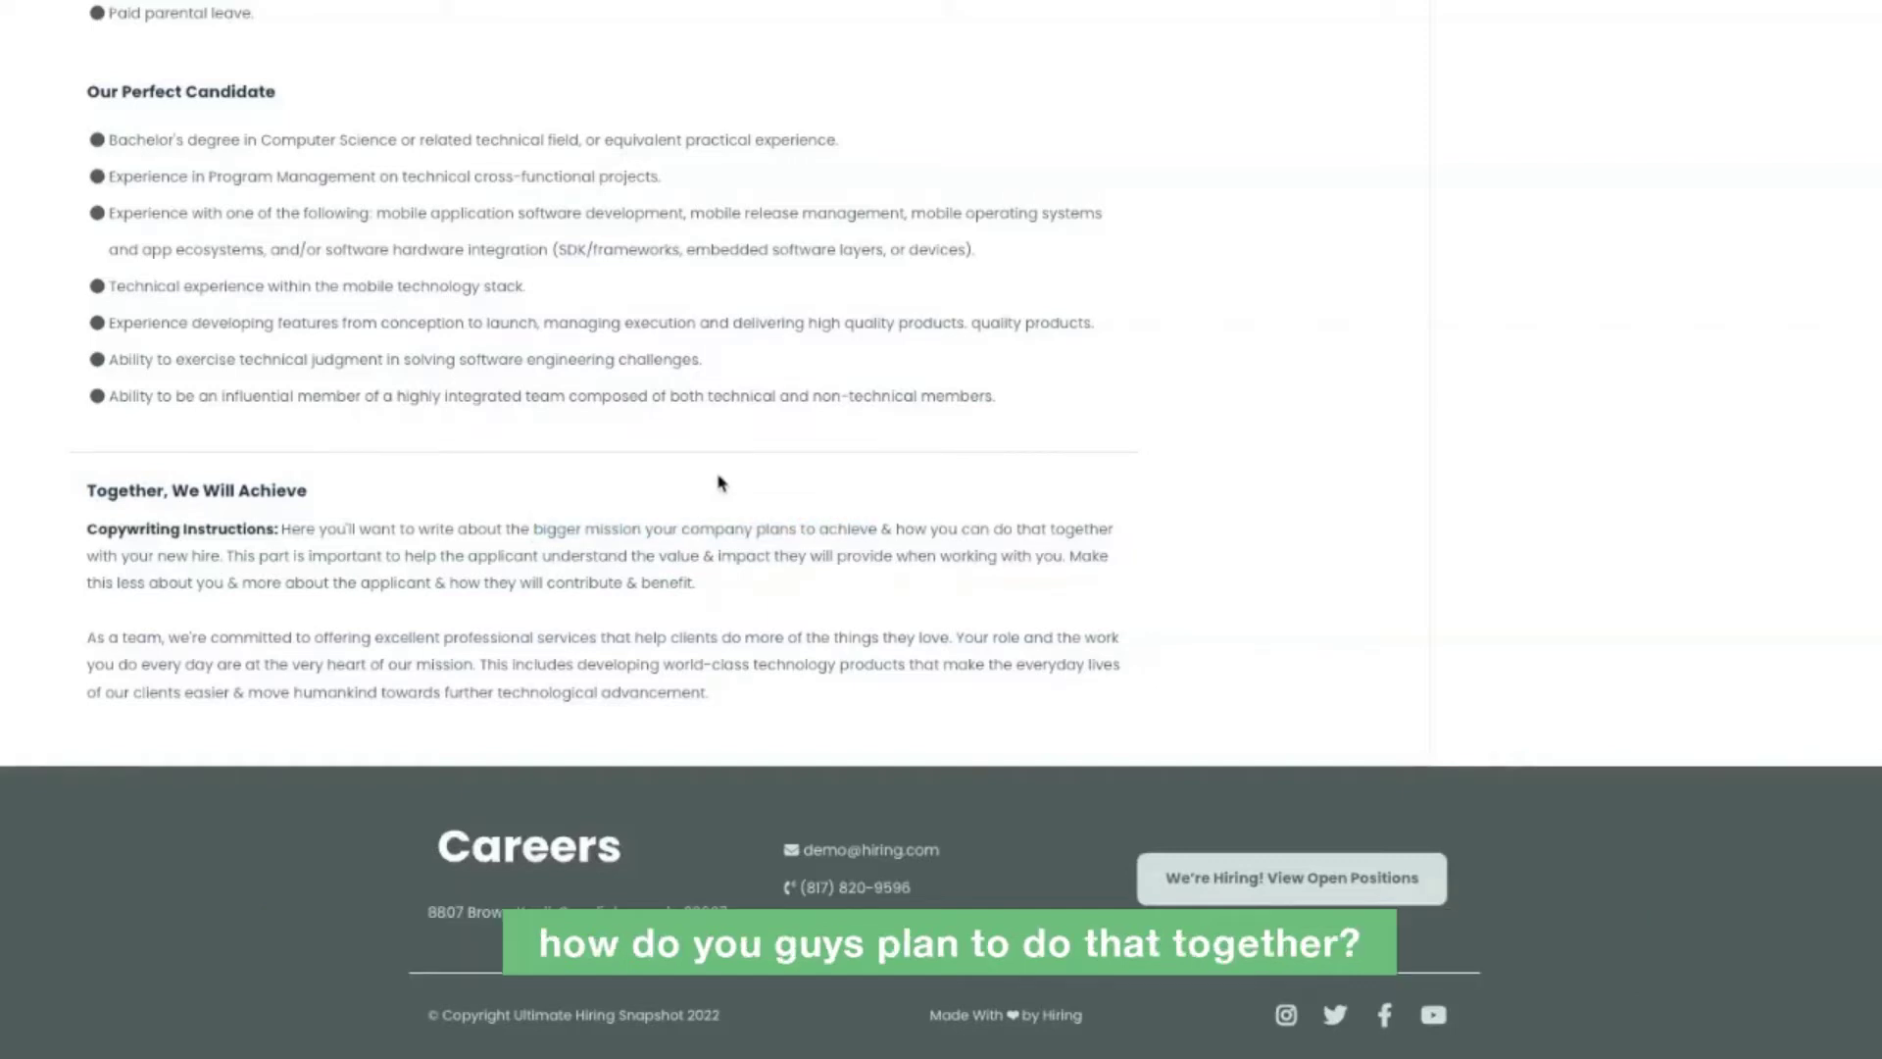
scroll(716, 481, up, 2)
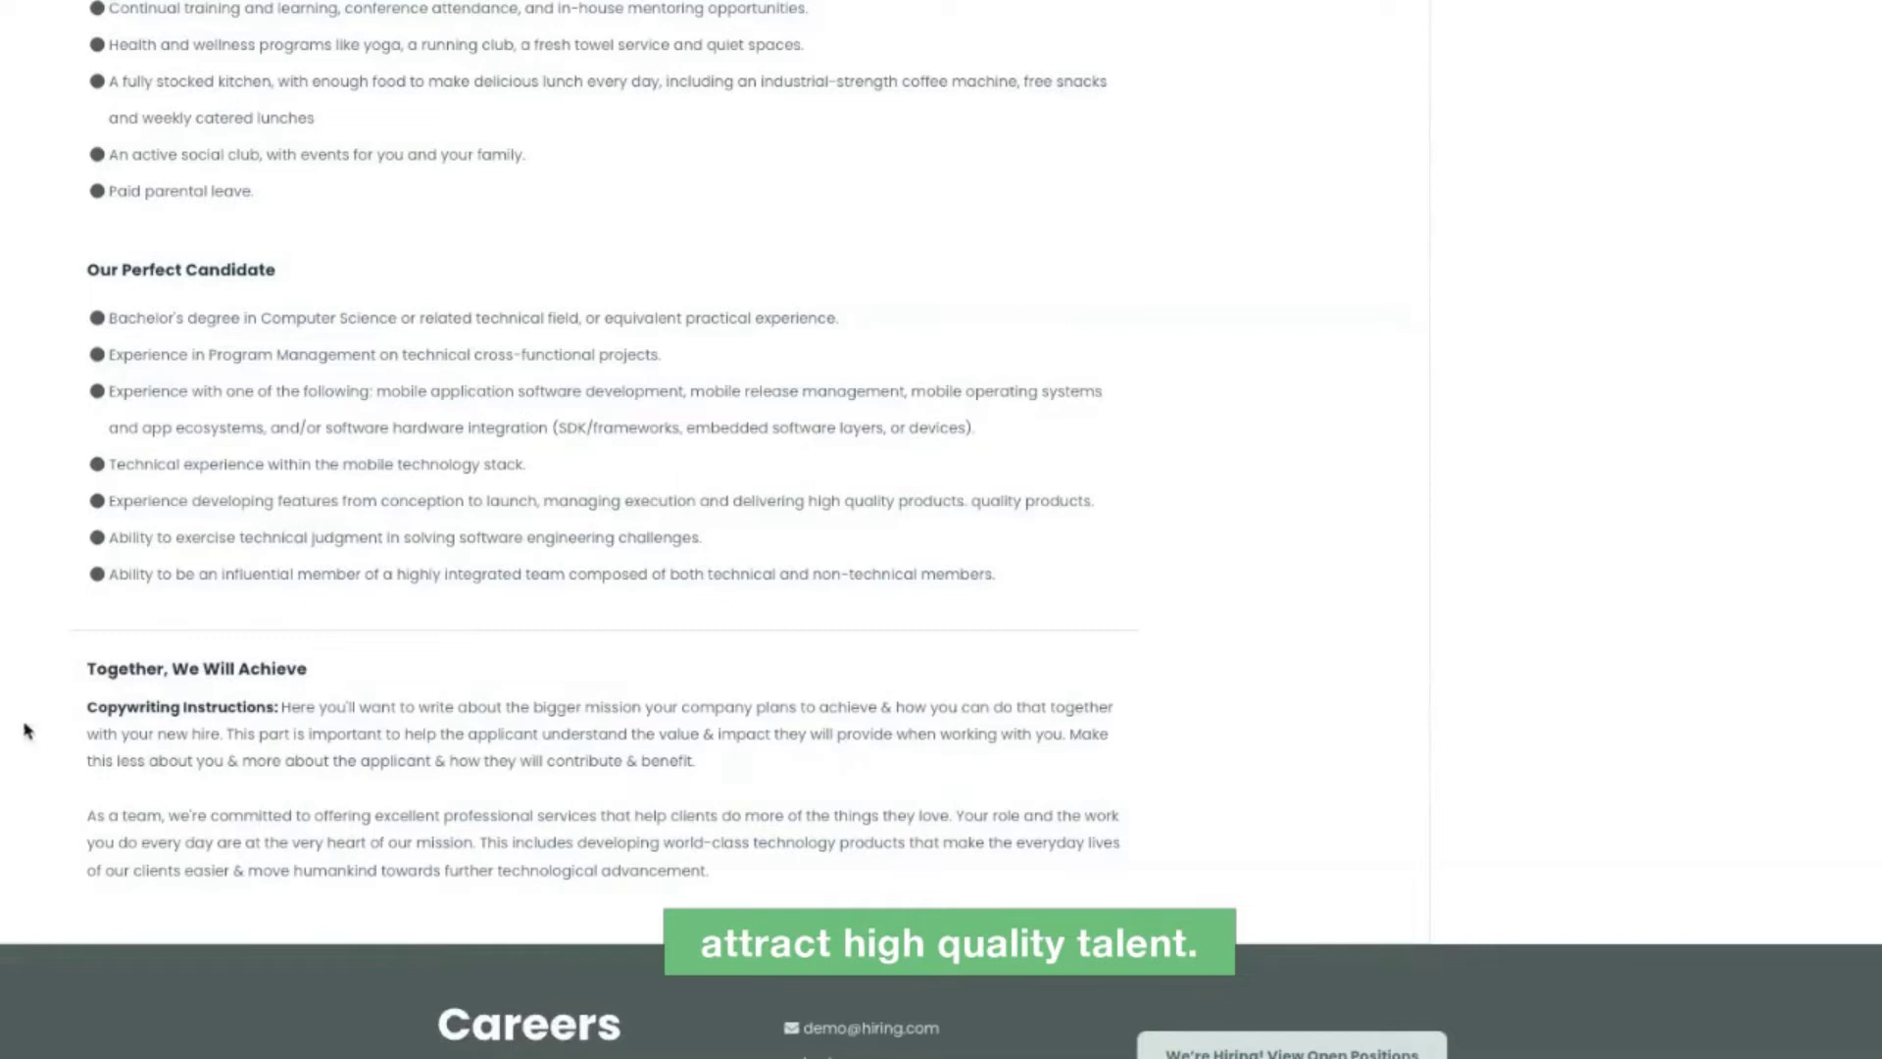
- Highlight the copywriting instructions and example text under What You'll Do on the Project Manager page
scroll(26, 731, up, 12)
drag(86, 242, 1304, 589)
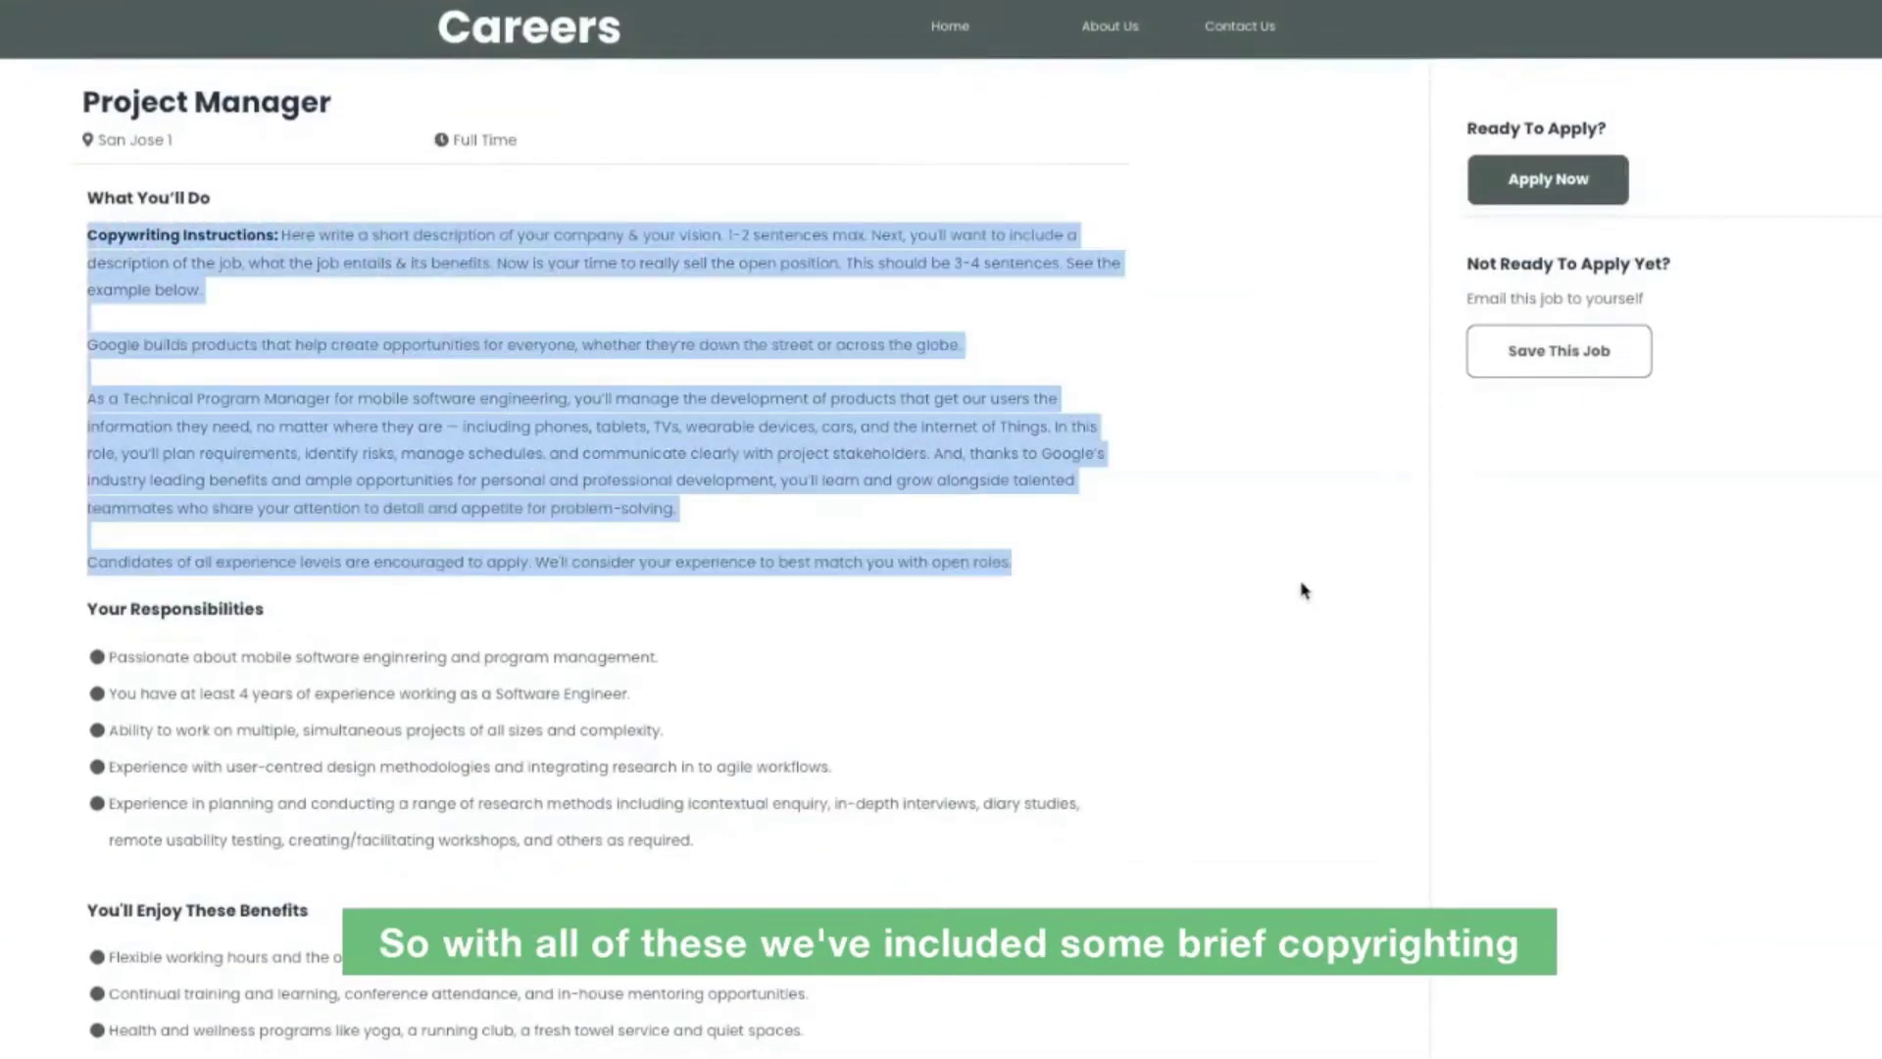
click(362, 443)
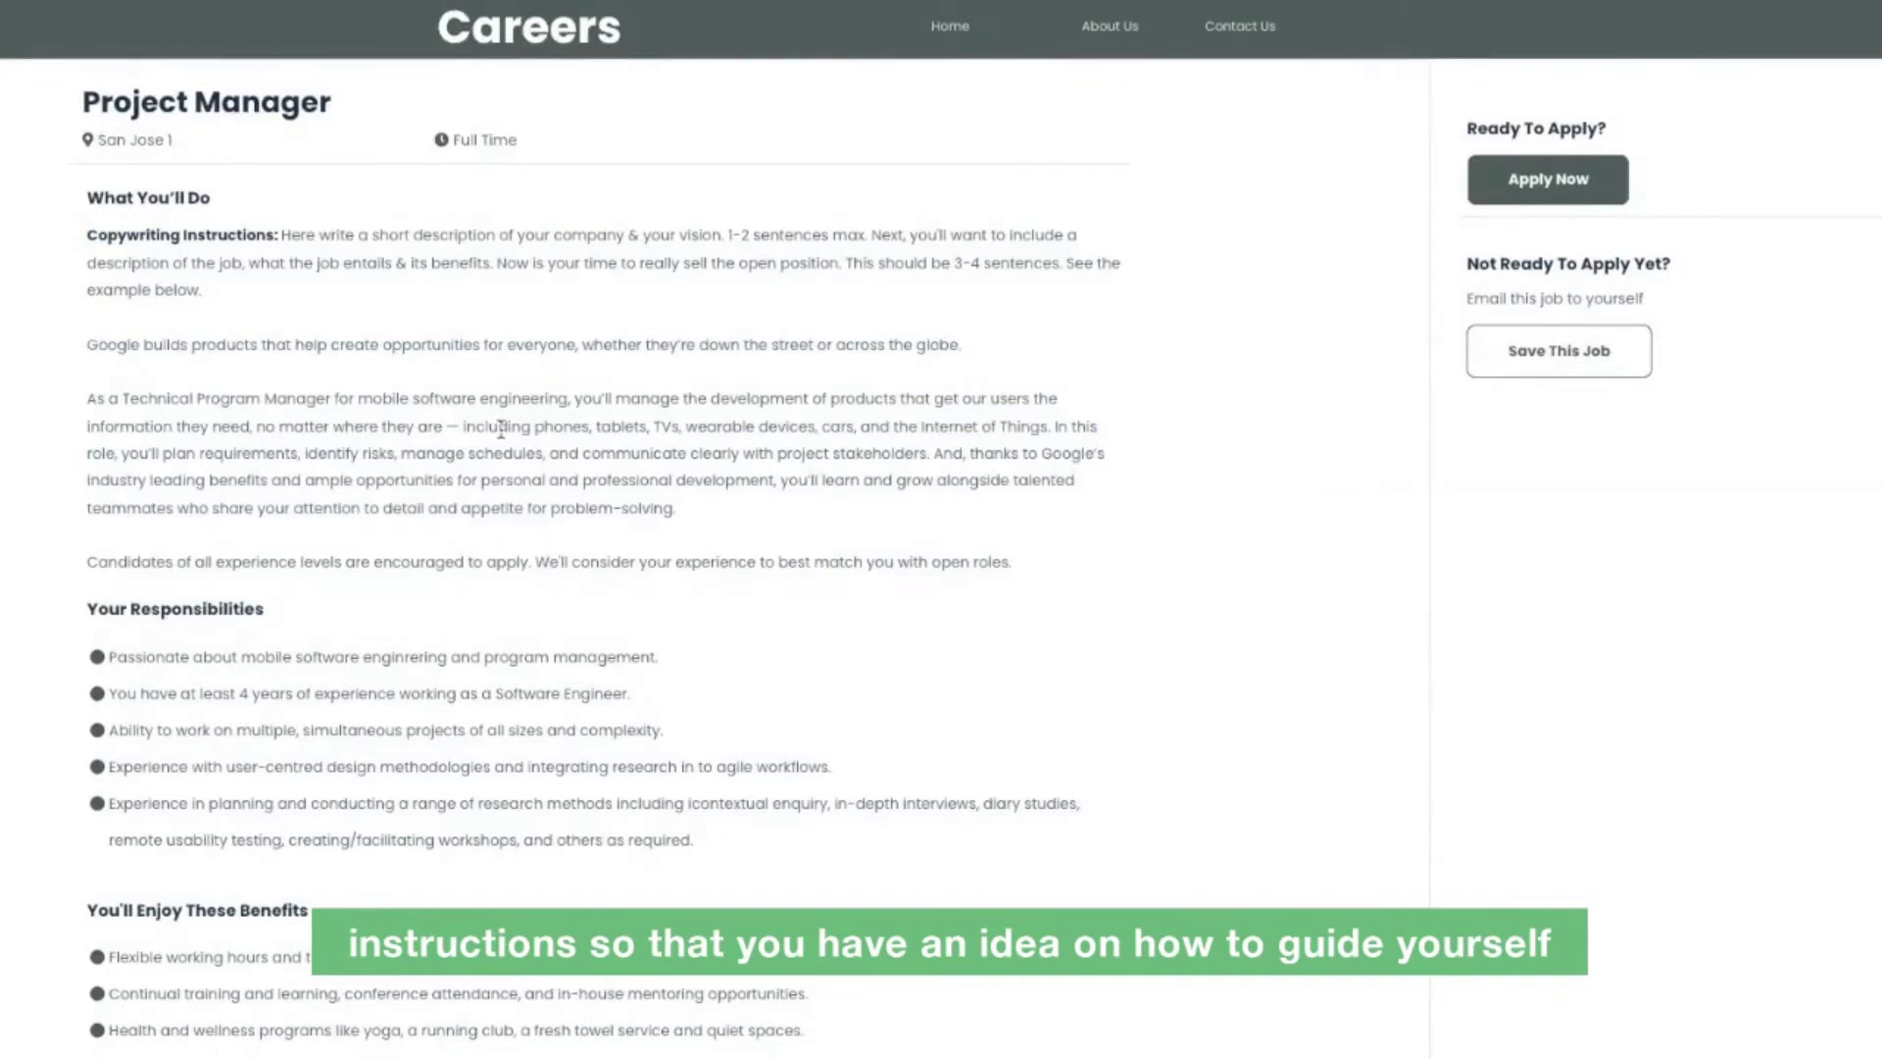
- Highlight the example bullets under You'll Enjoy These Benefits and Your Responsibilities on the job page
scroll(406, 659, down, 3)
scroll(378, 581, up, 3)
drag(187, 659, 392, 768)
scroll(392, 767, down, 4)
drag(169, 584, 263, 801)
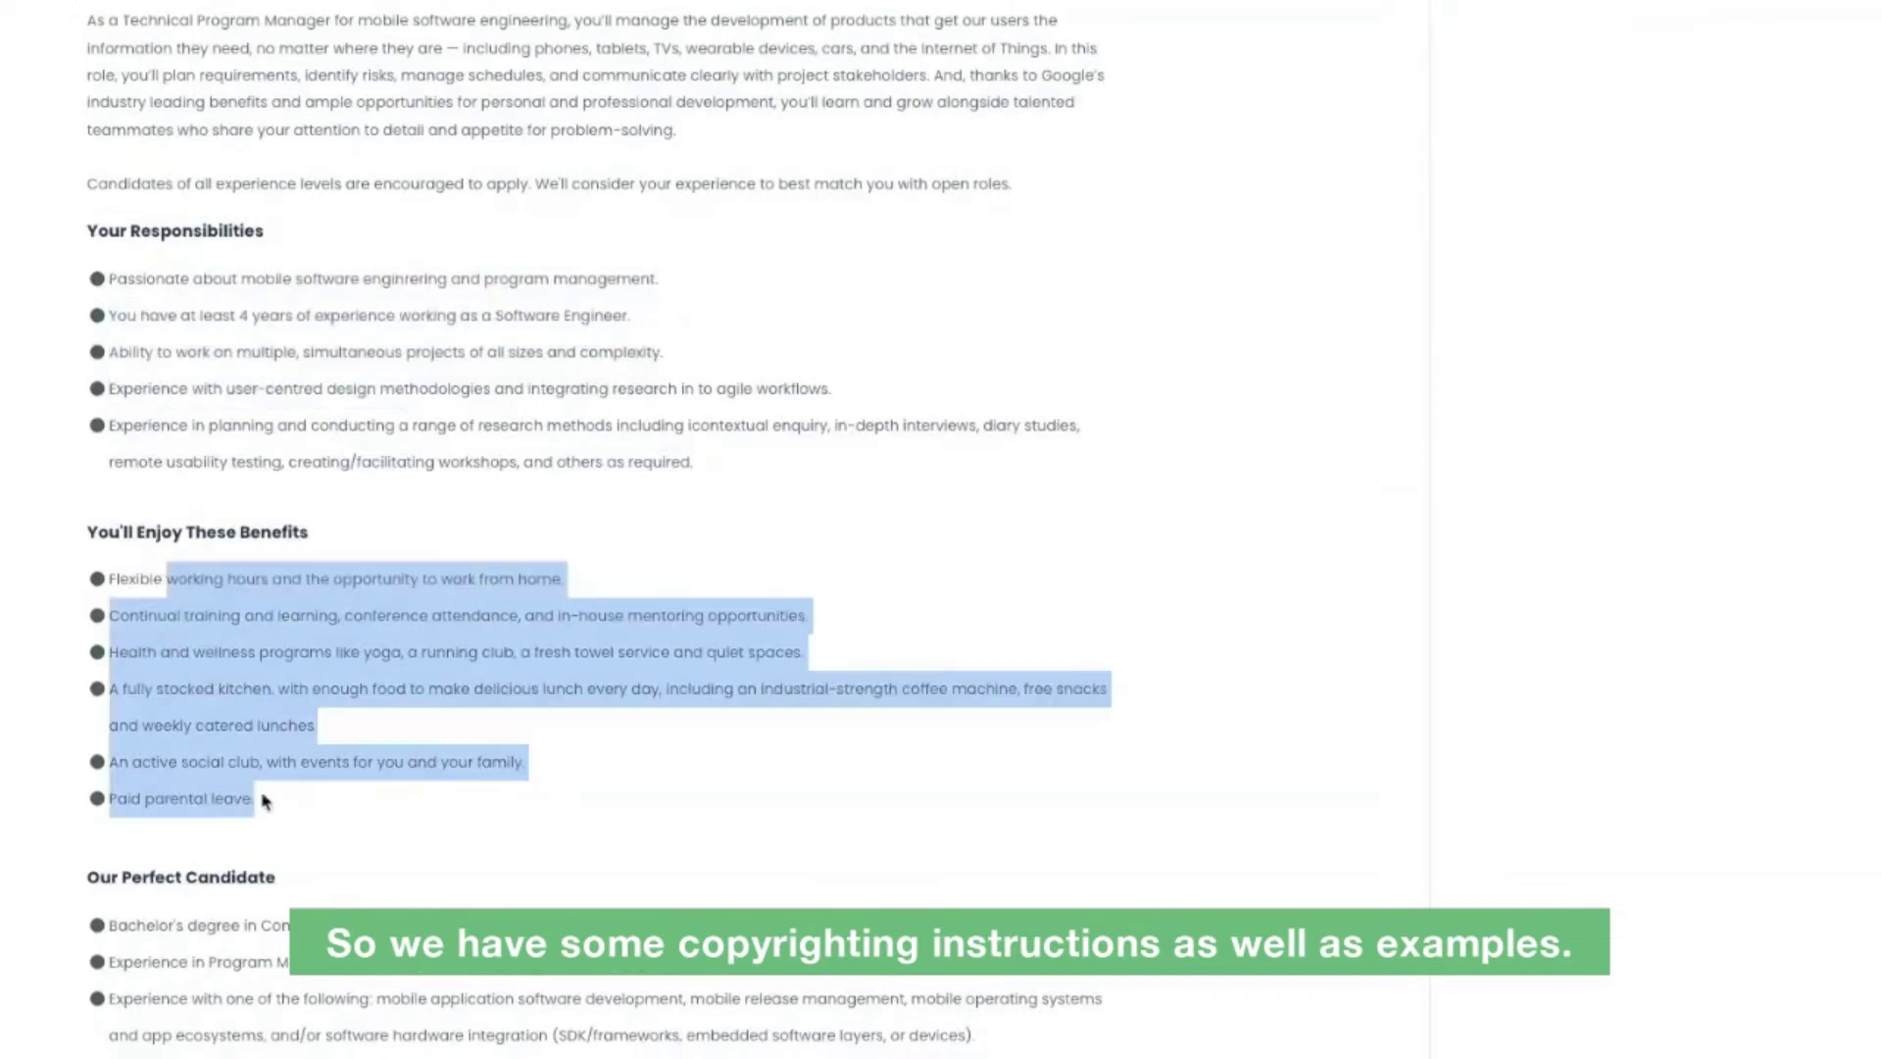
click(377, 677)
drag(631, 597, 137, 557)
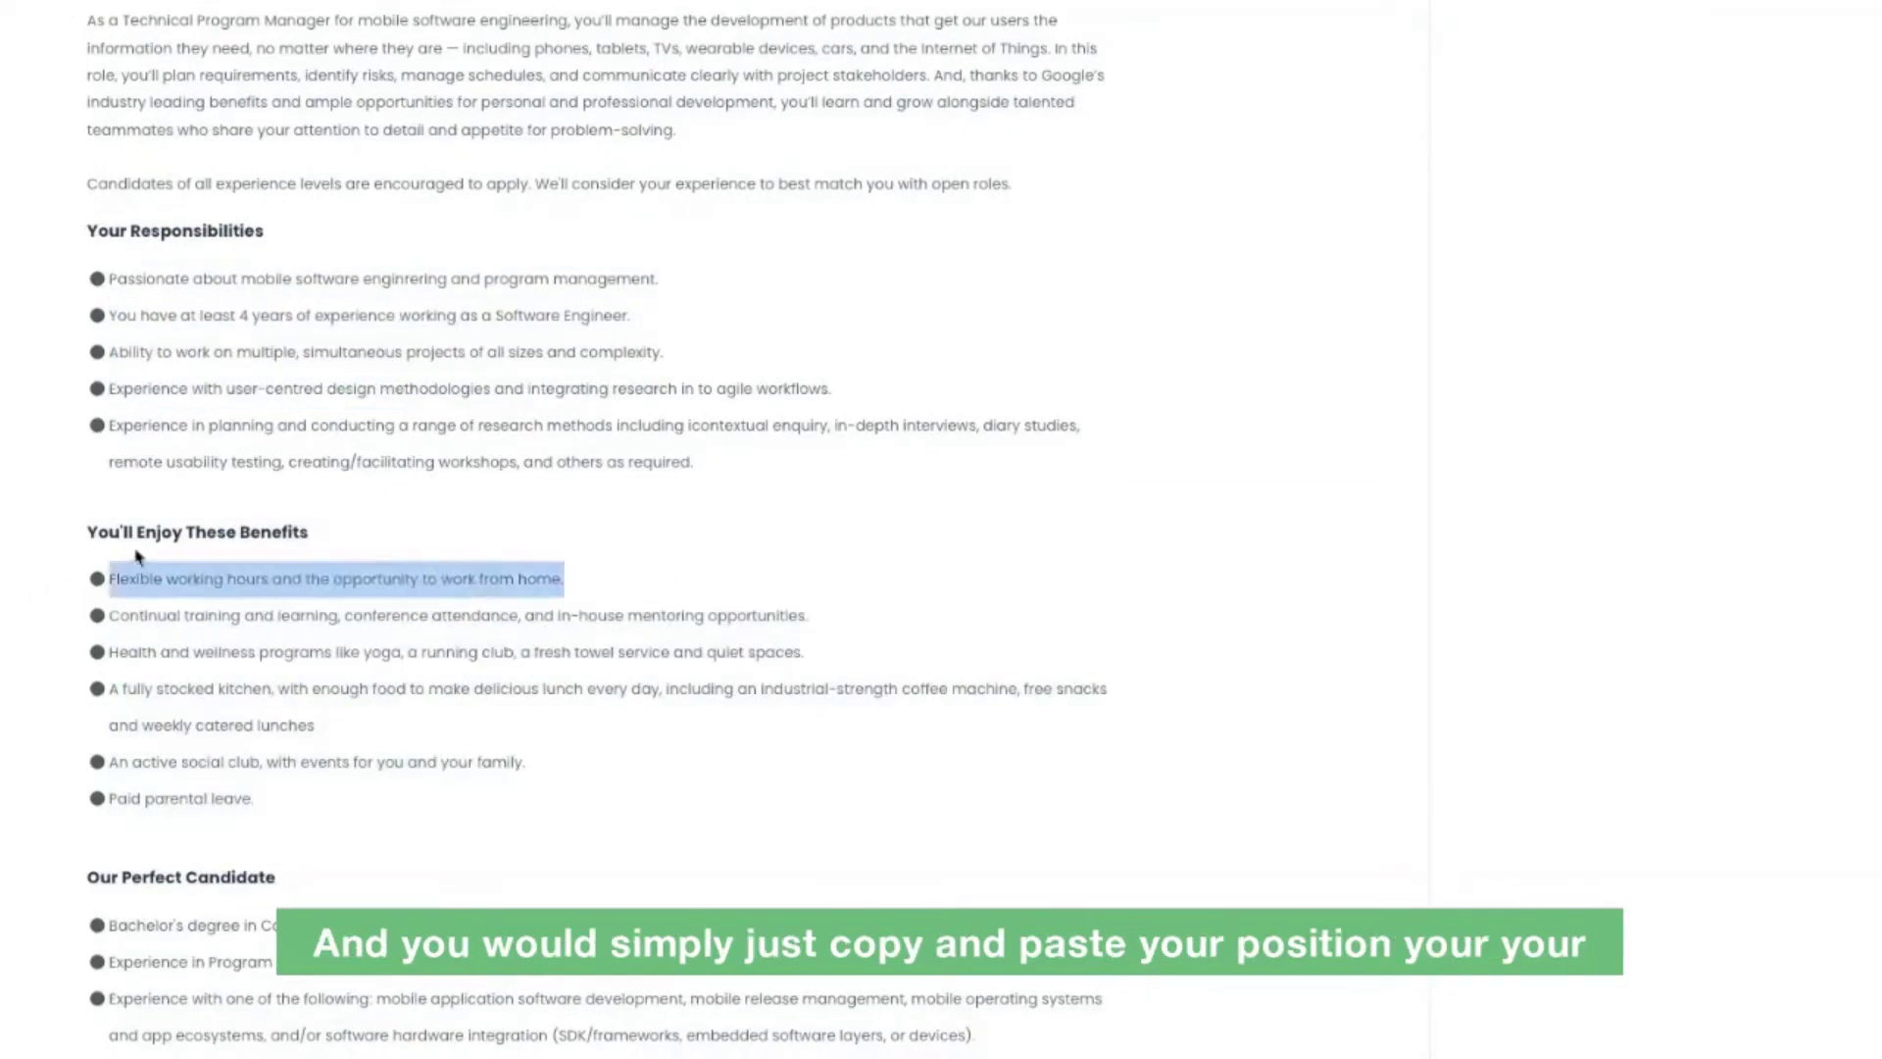
drag(676, 282, 67, 284)
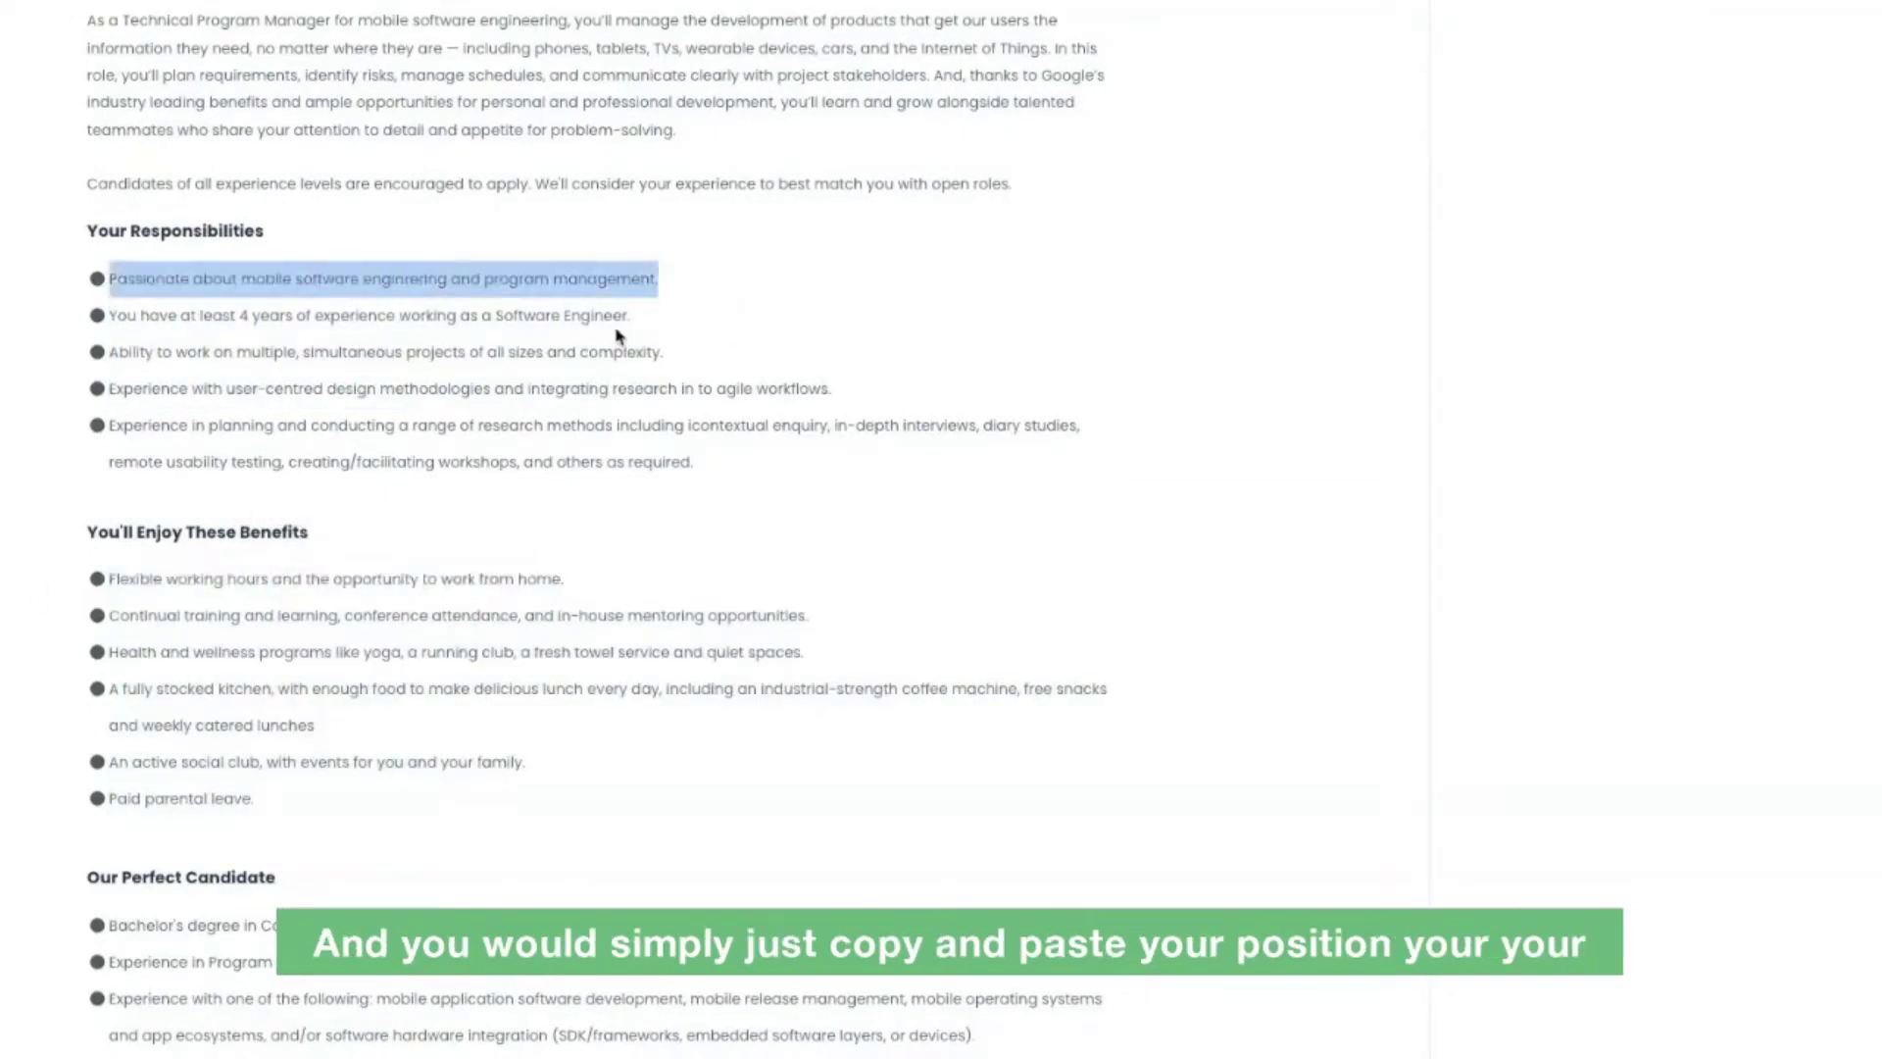
drag(614, 315, 103, 317)
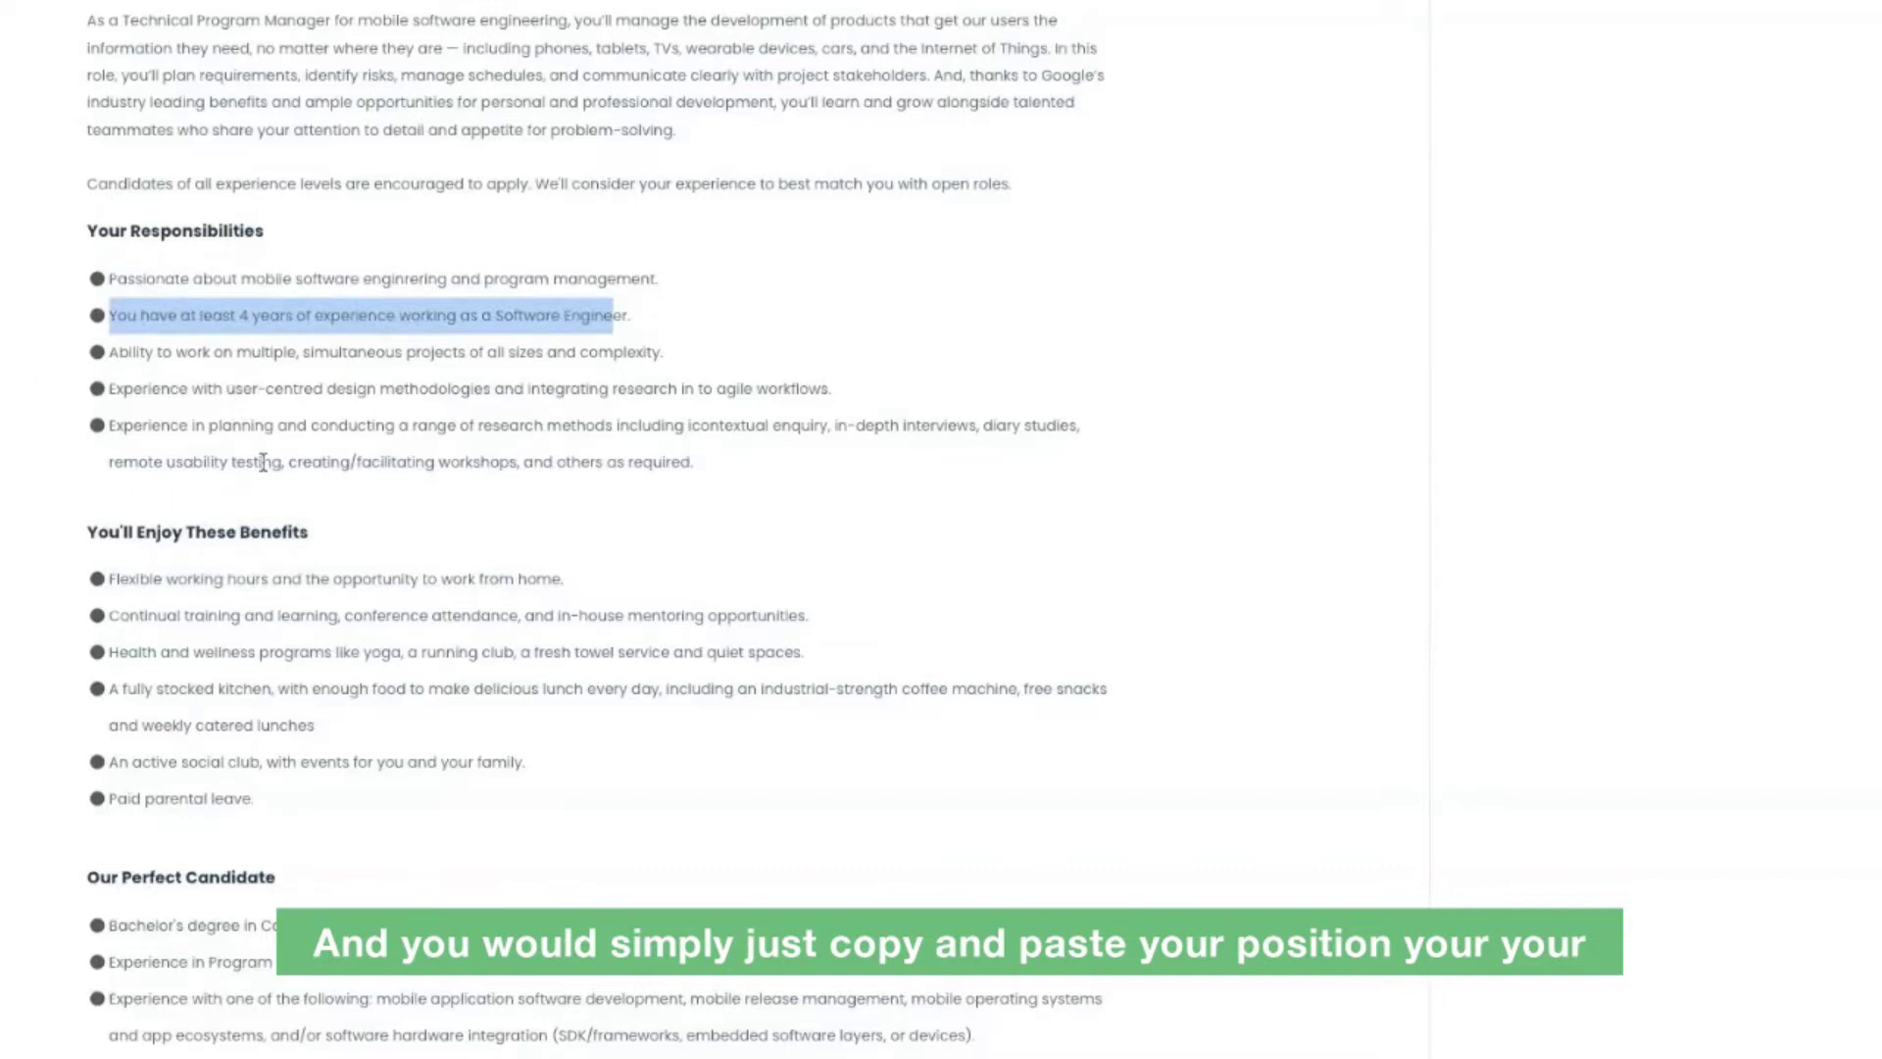
- Start an application for the Project Manager position from its job page
scroll(263, 462, up, 4)
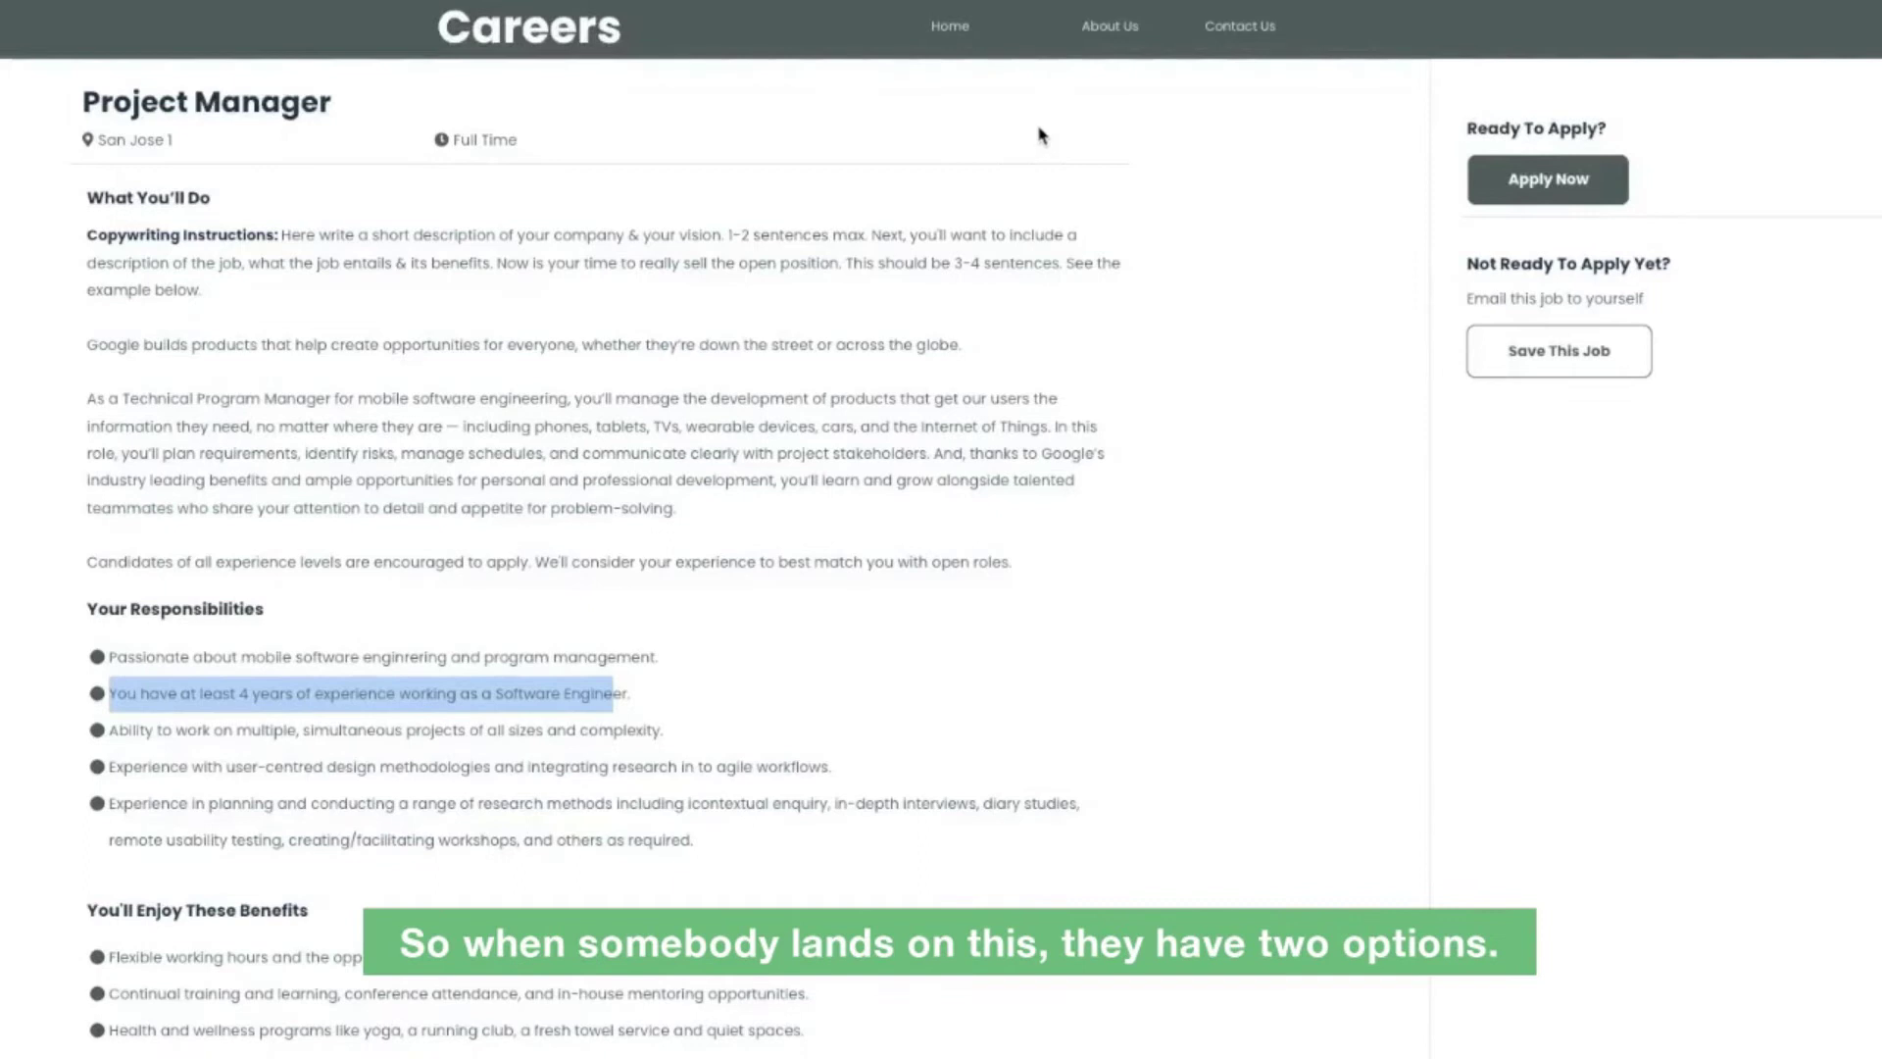
scroll(1041, 136, down, 1)
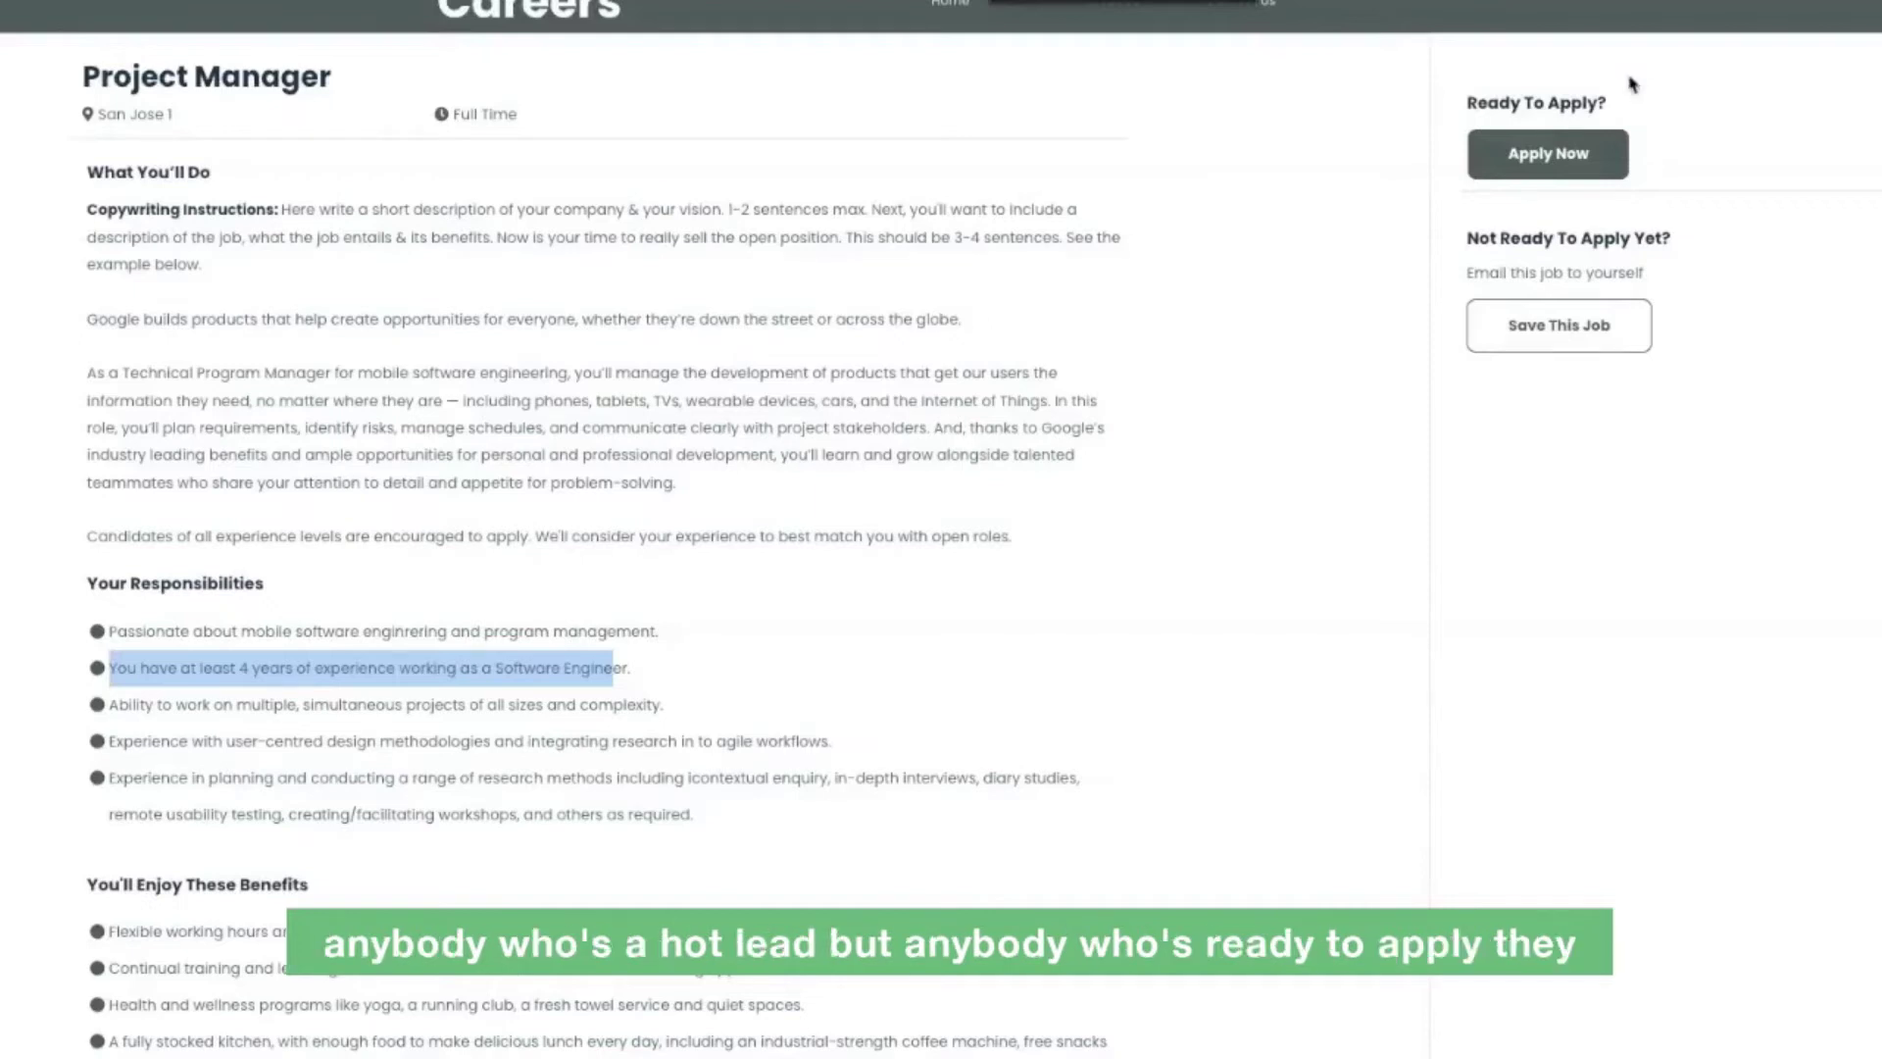
click(1539, 157)
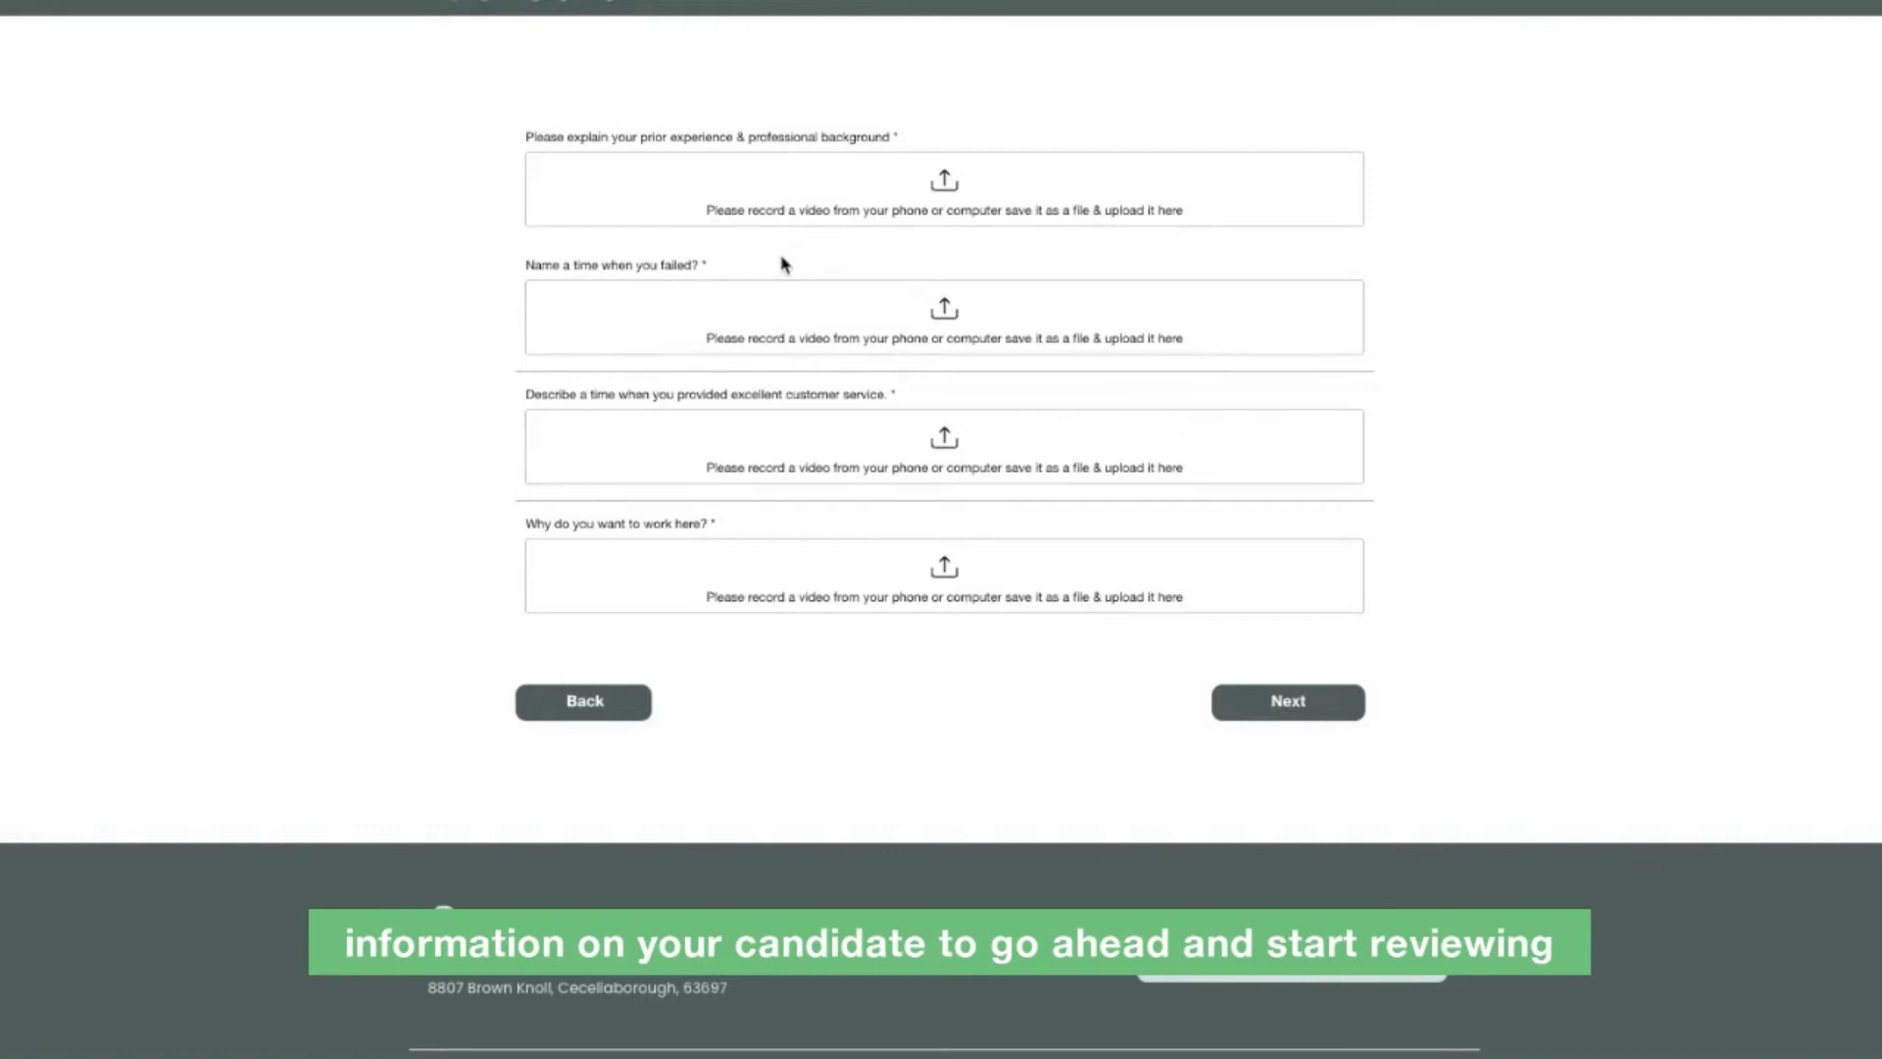
- Examine the application's video questions and personality survey, pointing out the statement "I am patient at work."
scroll(784, 262, up, 1)
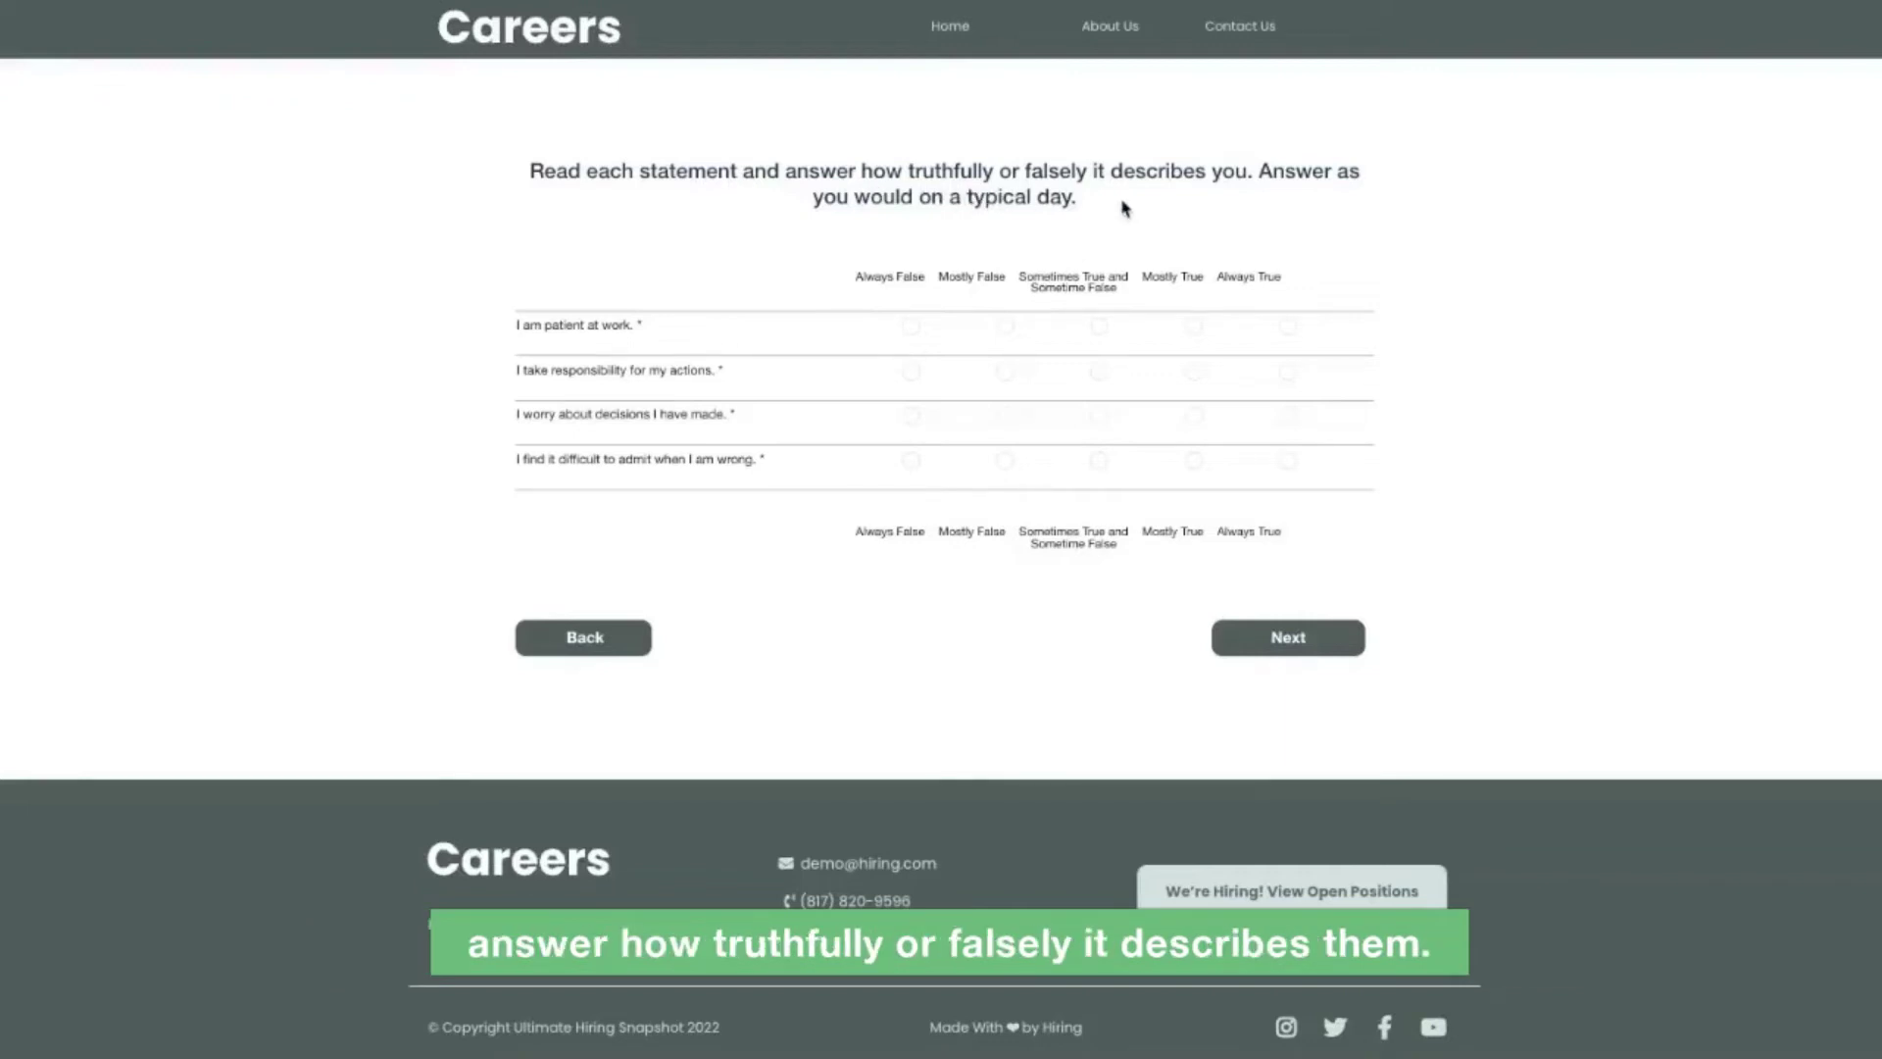
drag(517, 327, 549, 336)
click(549, 335)
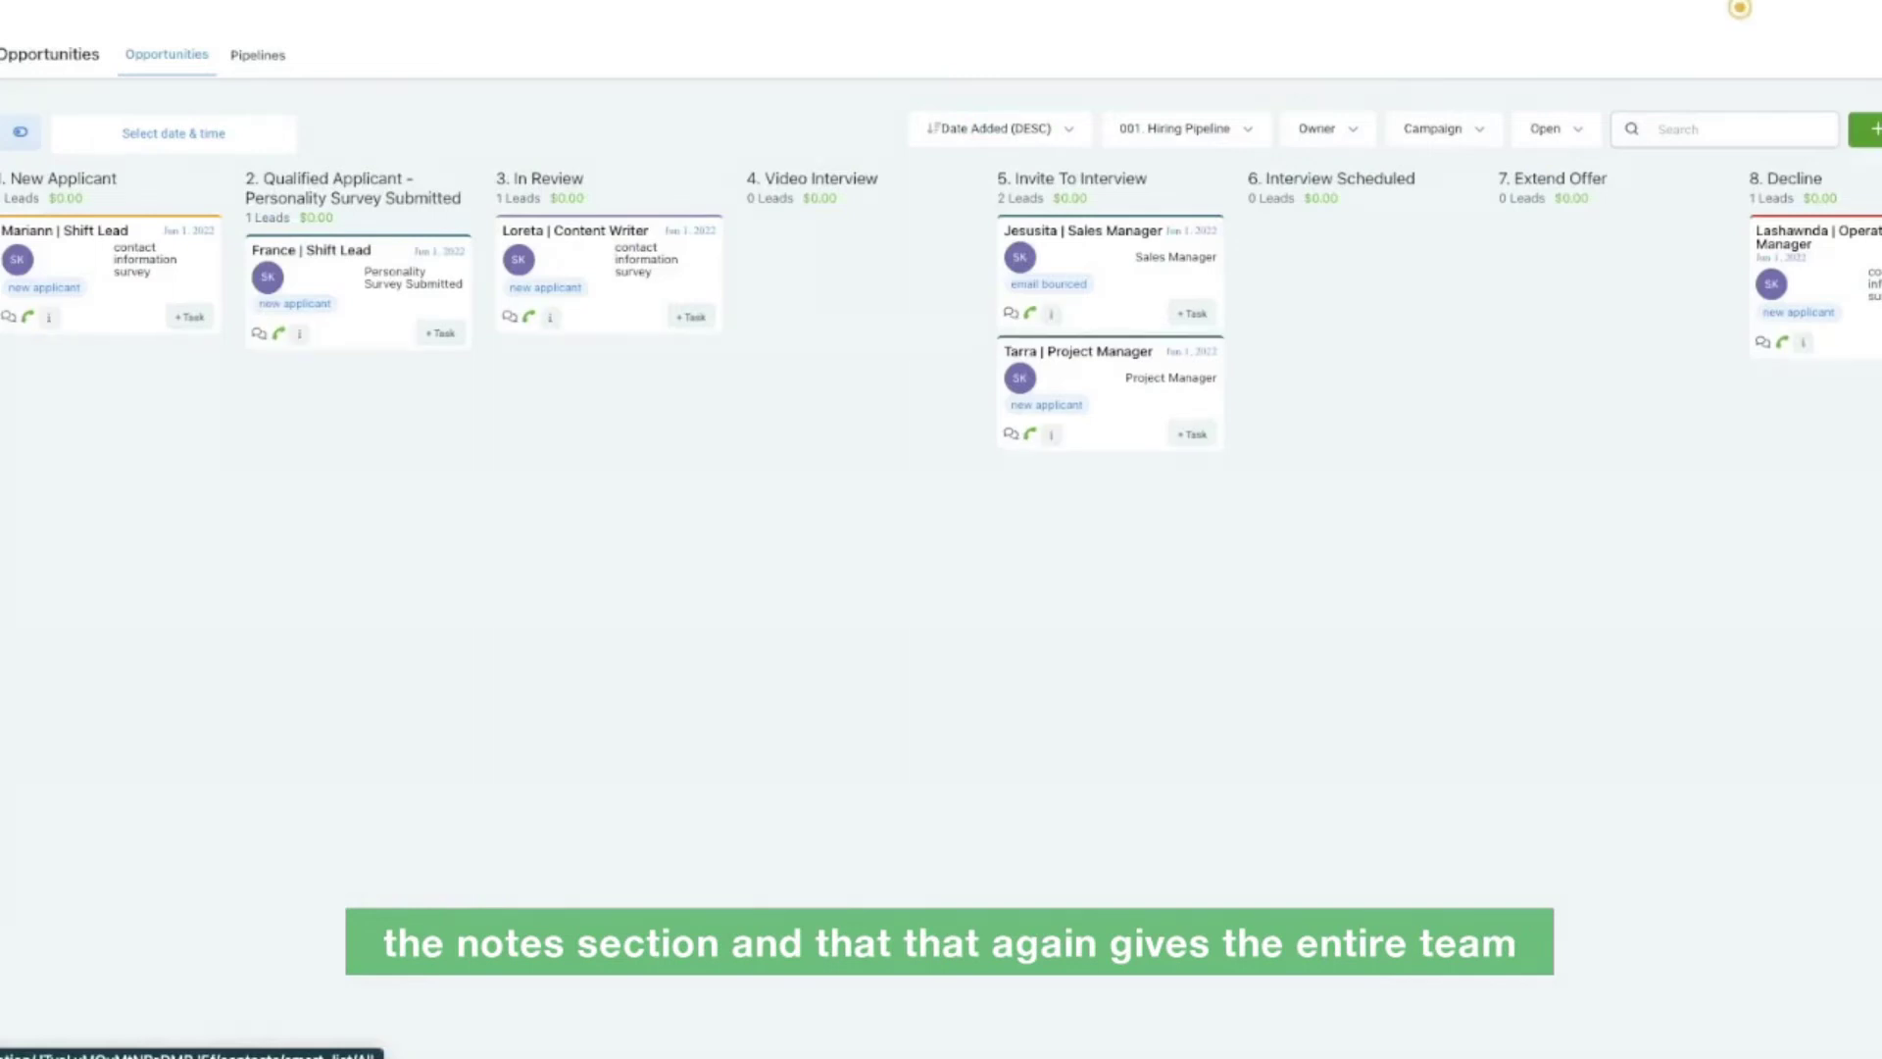
- Open the first named applicant's record from the contacts list and review its notes
click(20, 280)
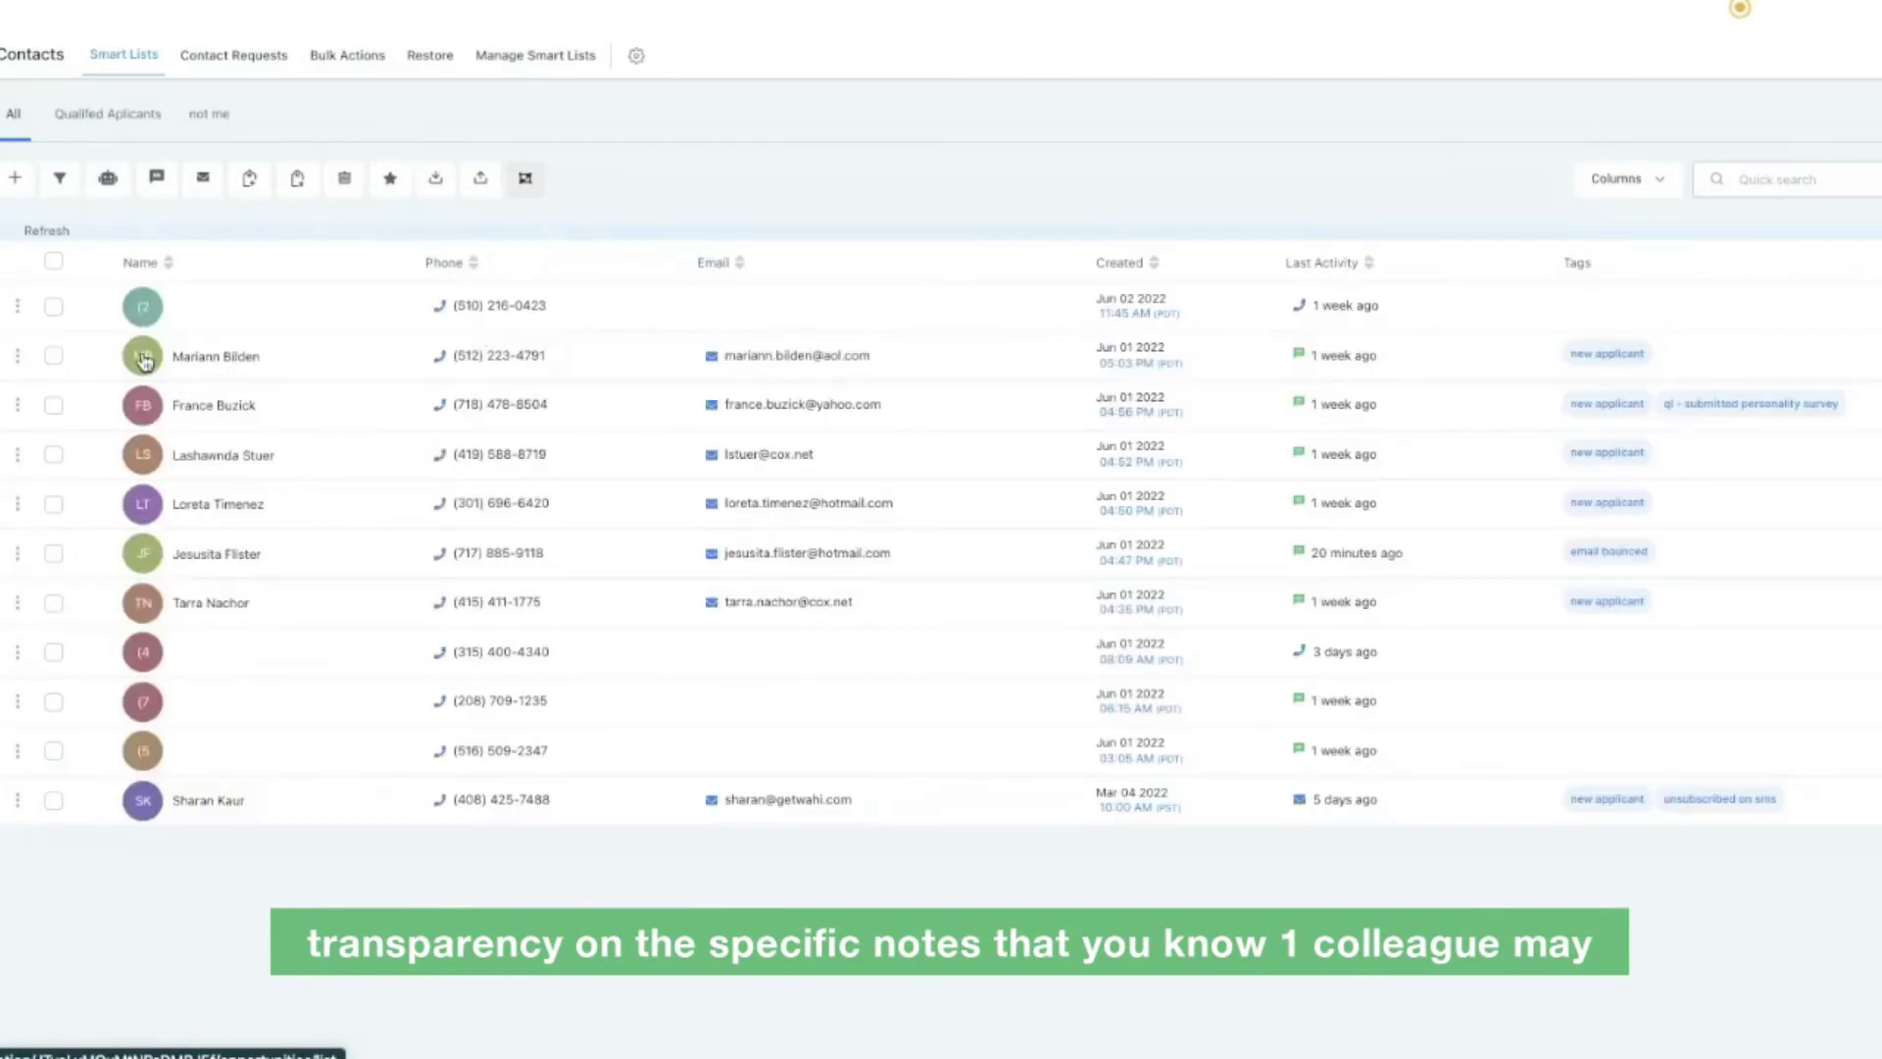
click(144, 358)
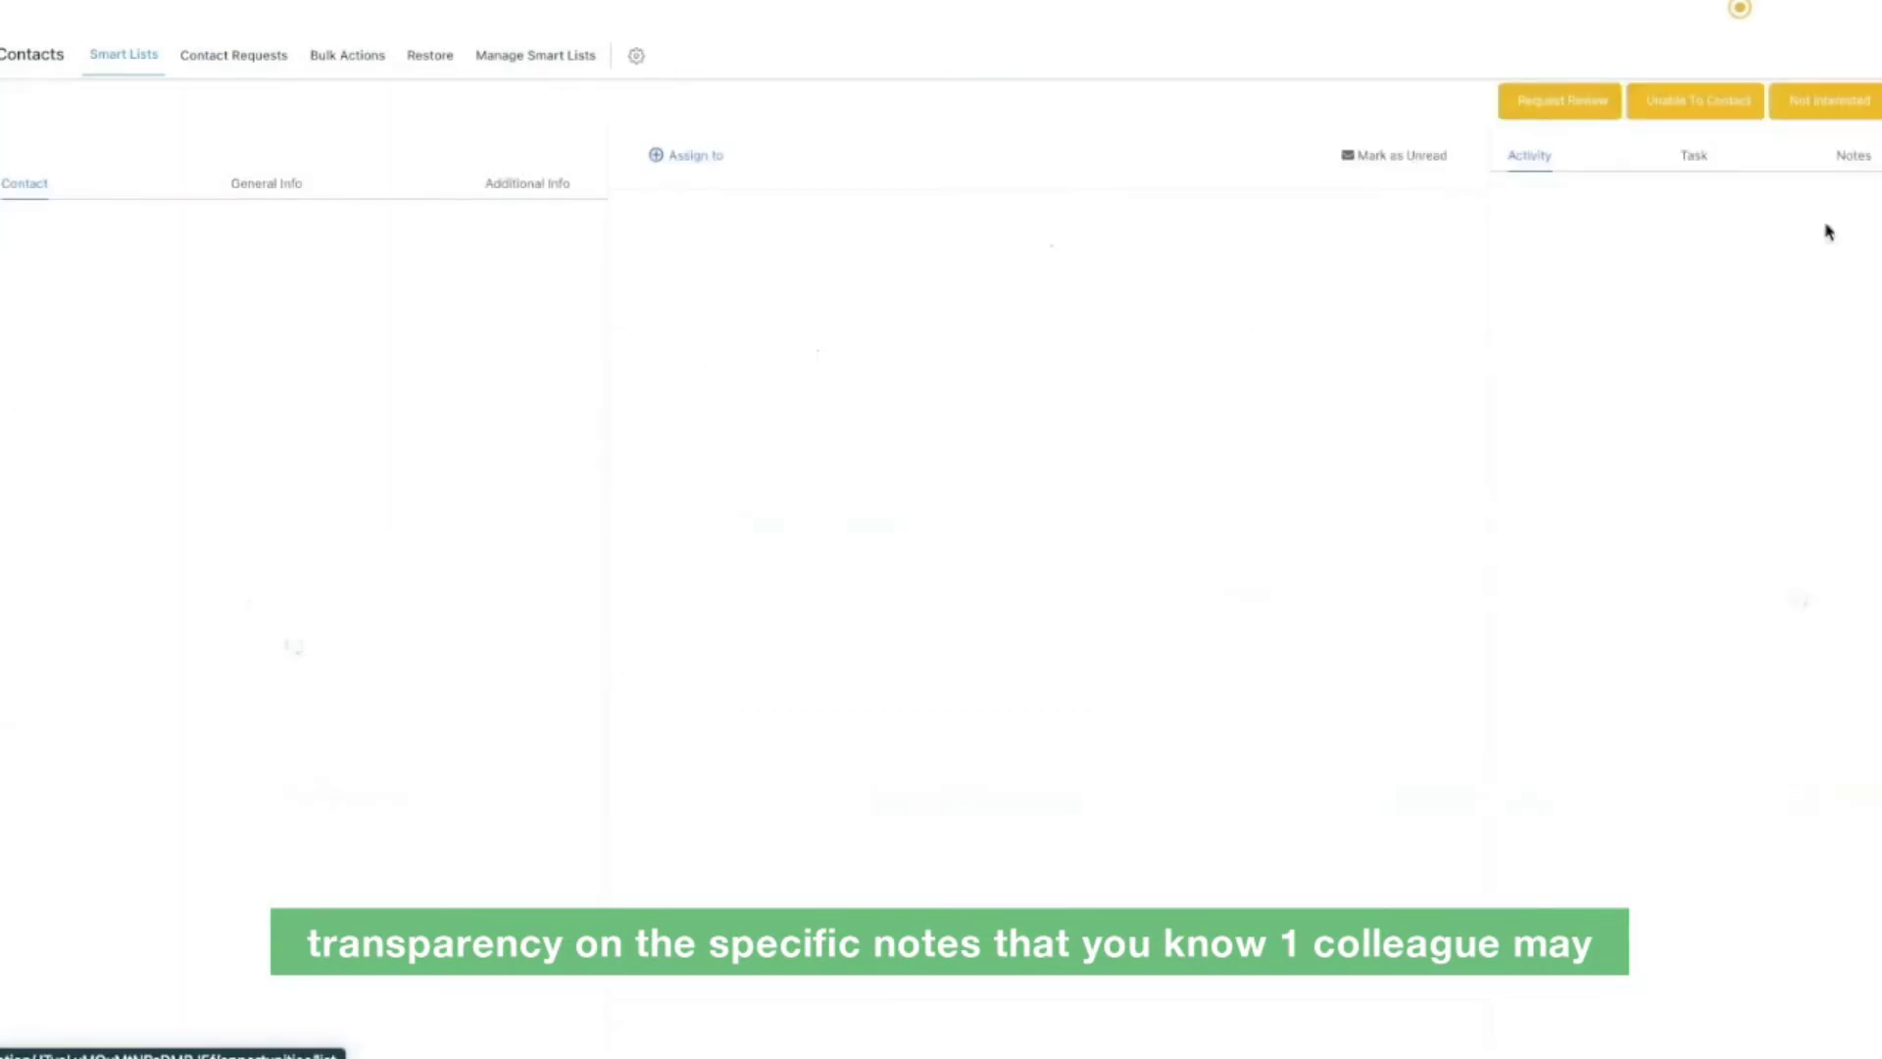
click(1858, 162)
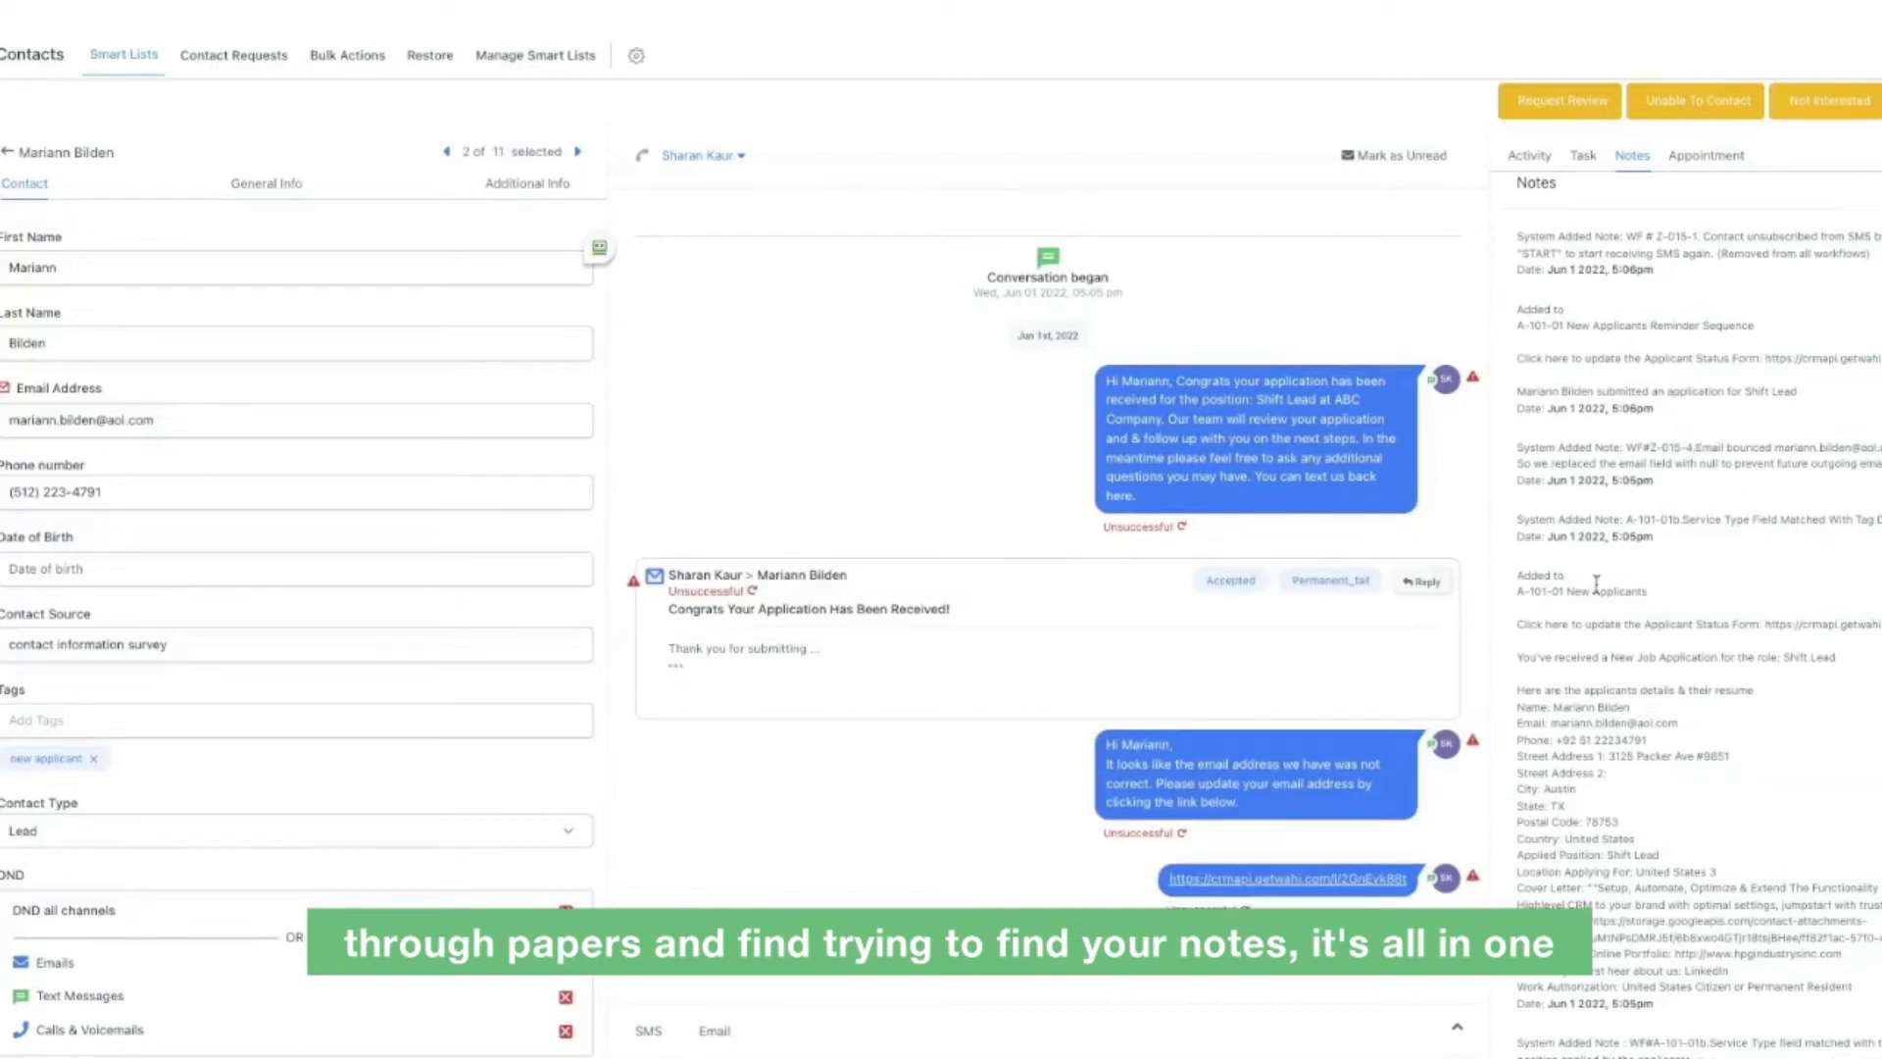
scroll(1591, 652, down, 1)
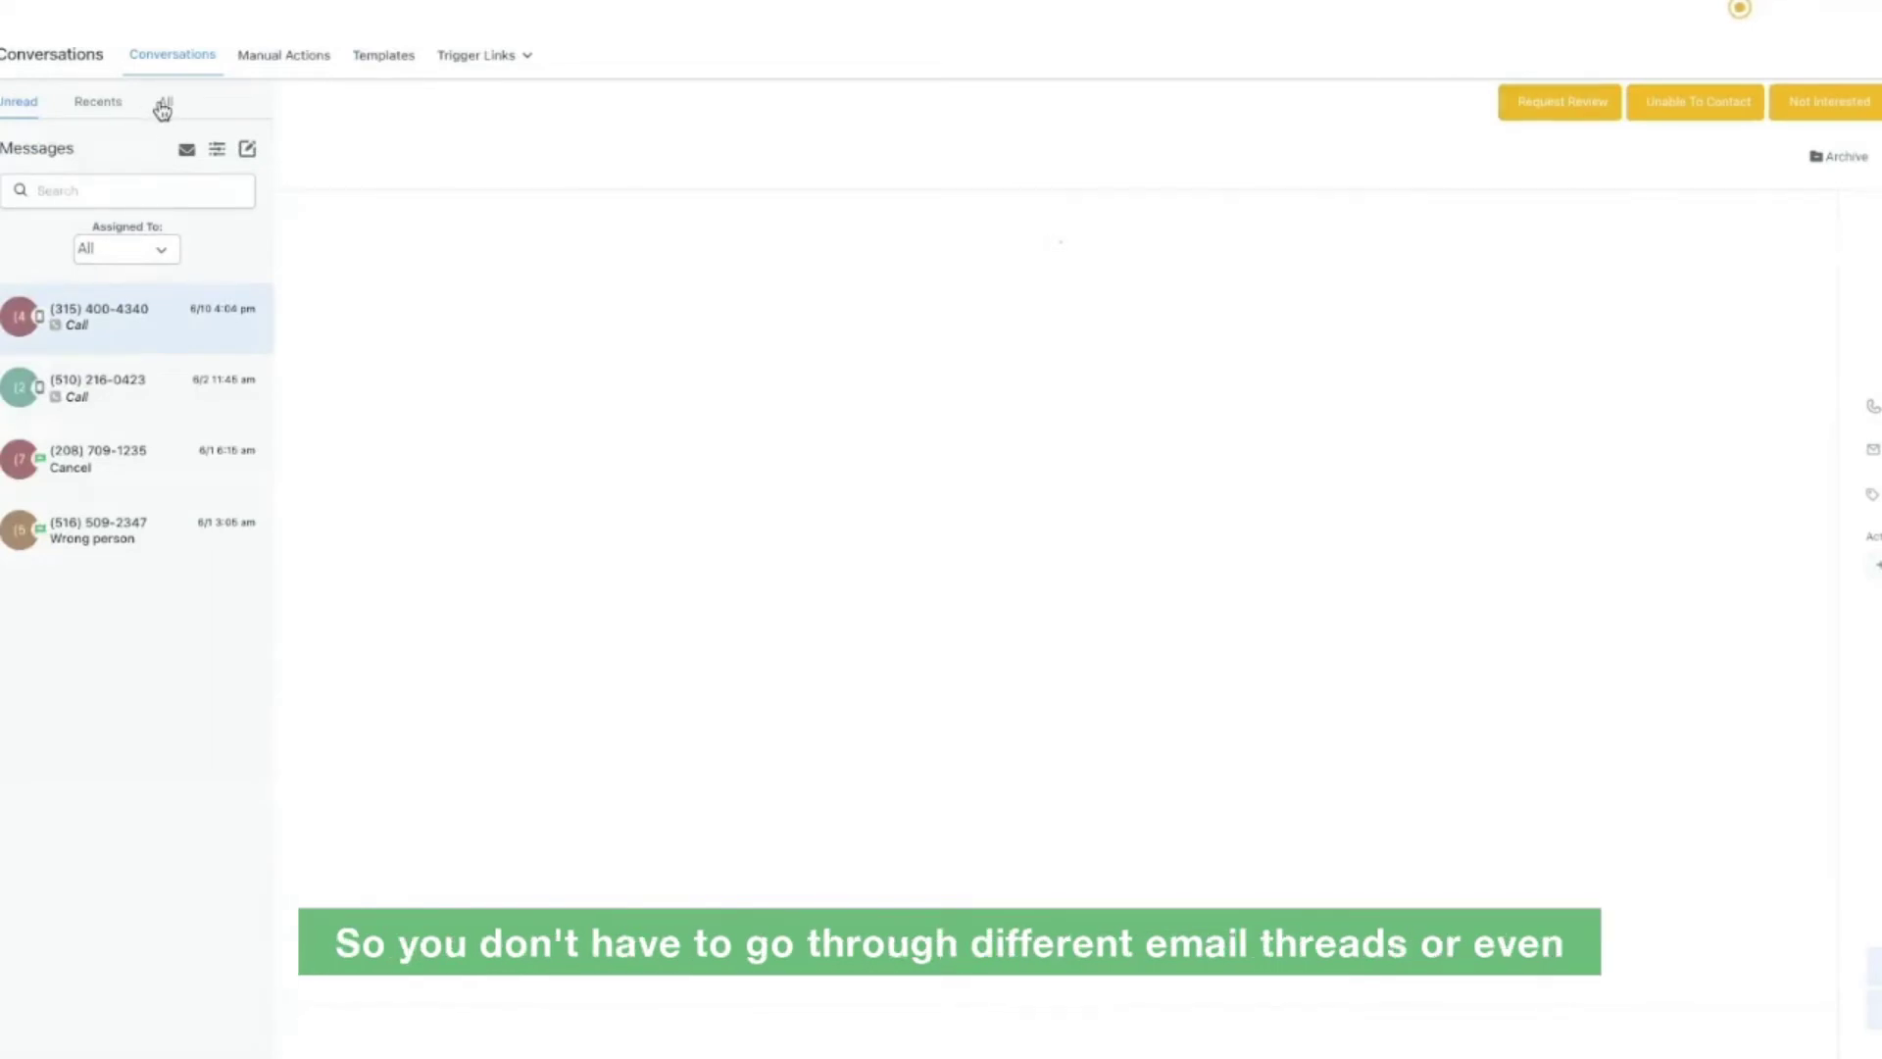
- Show all conversations and review the full email and text timeline of the Sales Manager applicant
click(162, 106)
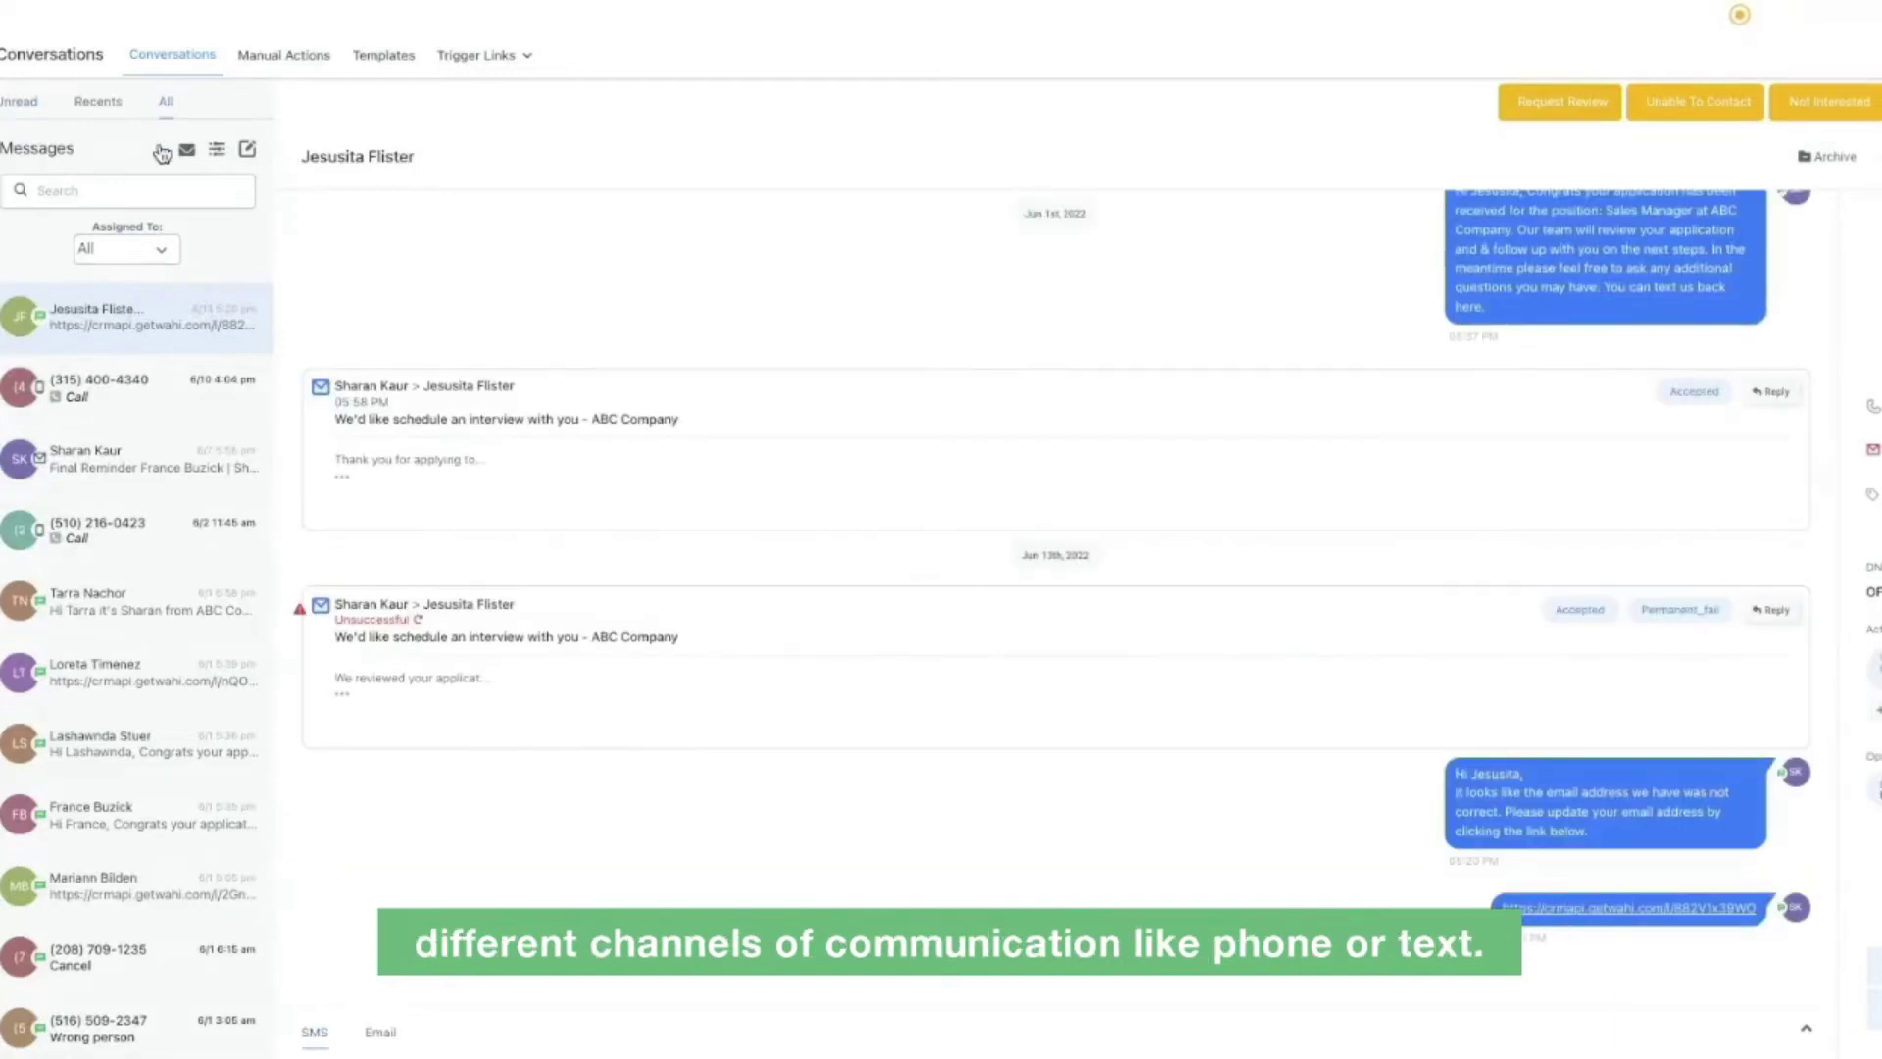
scroll(542, 382, up, 5)
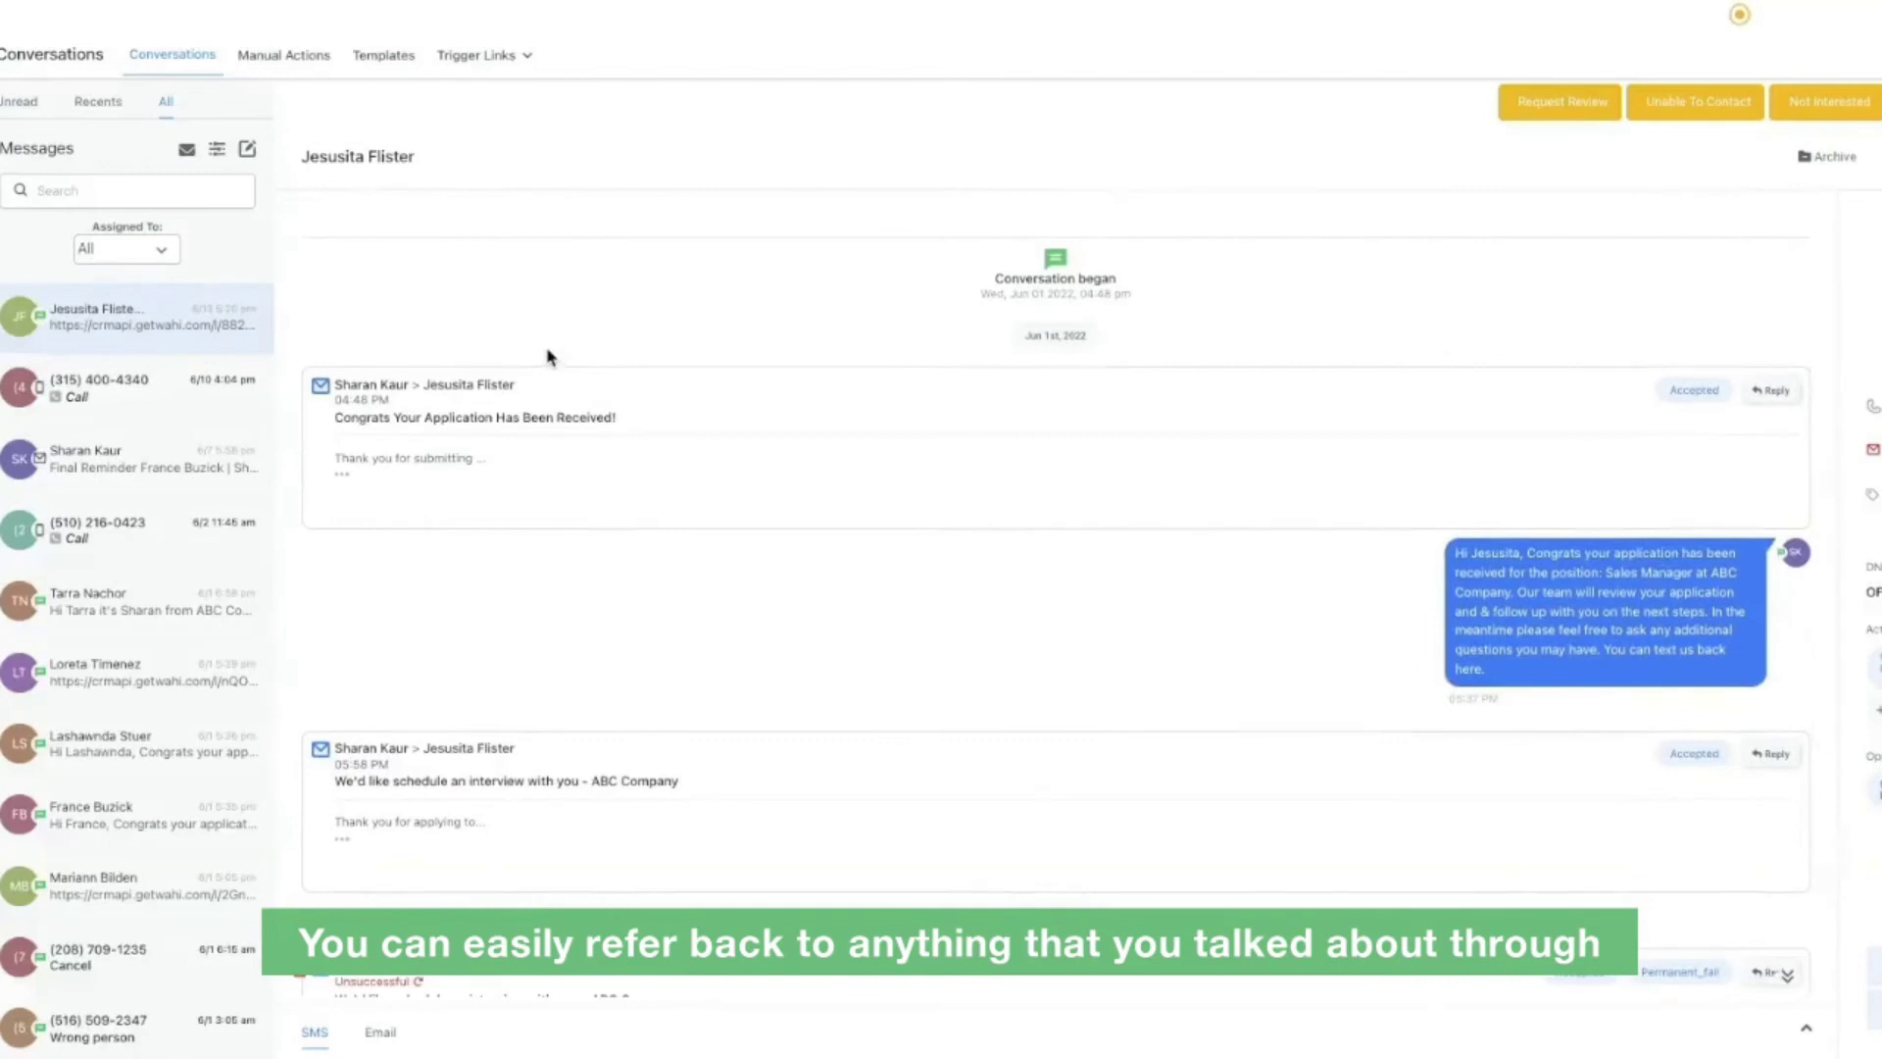
scroll(544, 376, down, 5)
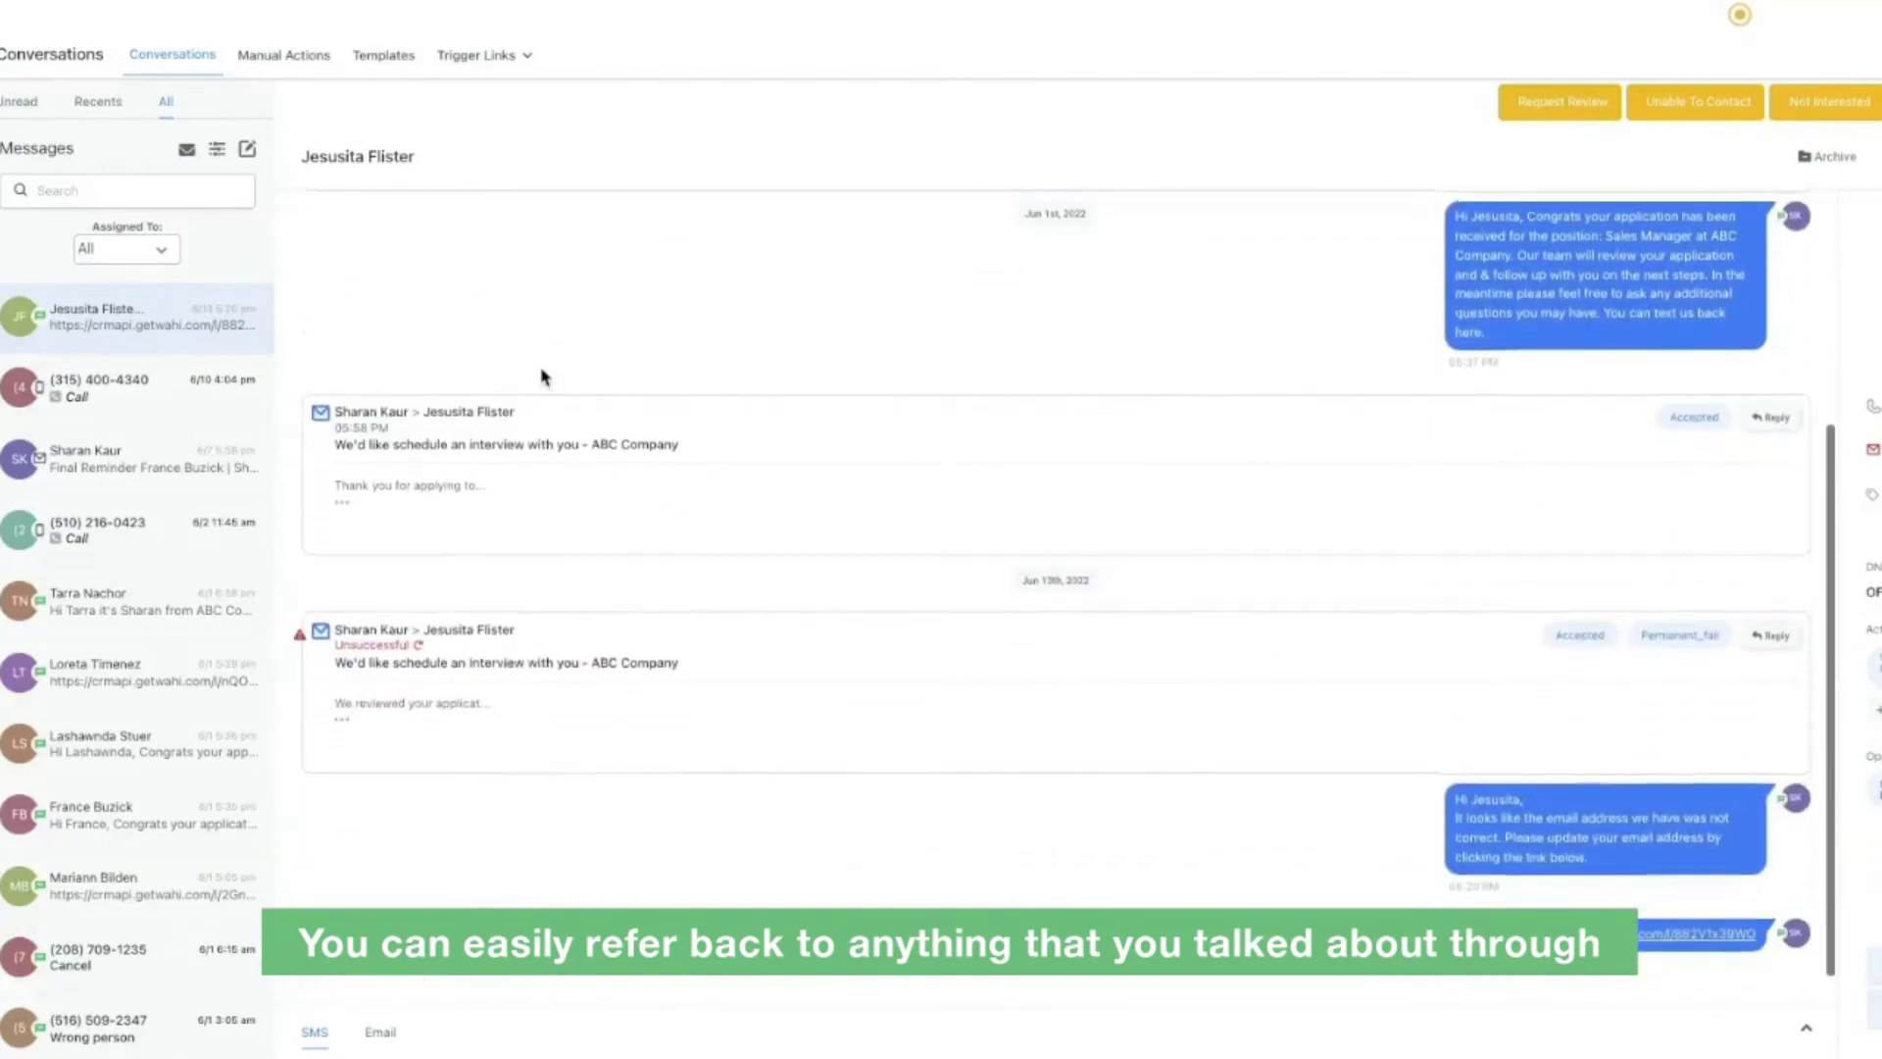
scroll(542, 376, up, 5)
scroll(542, 376, down, 5)
scroll(542, 376, up, 5)
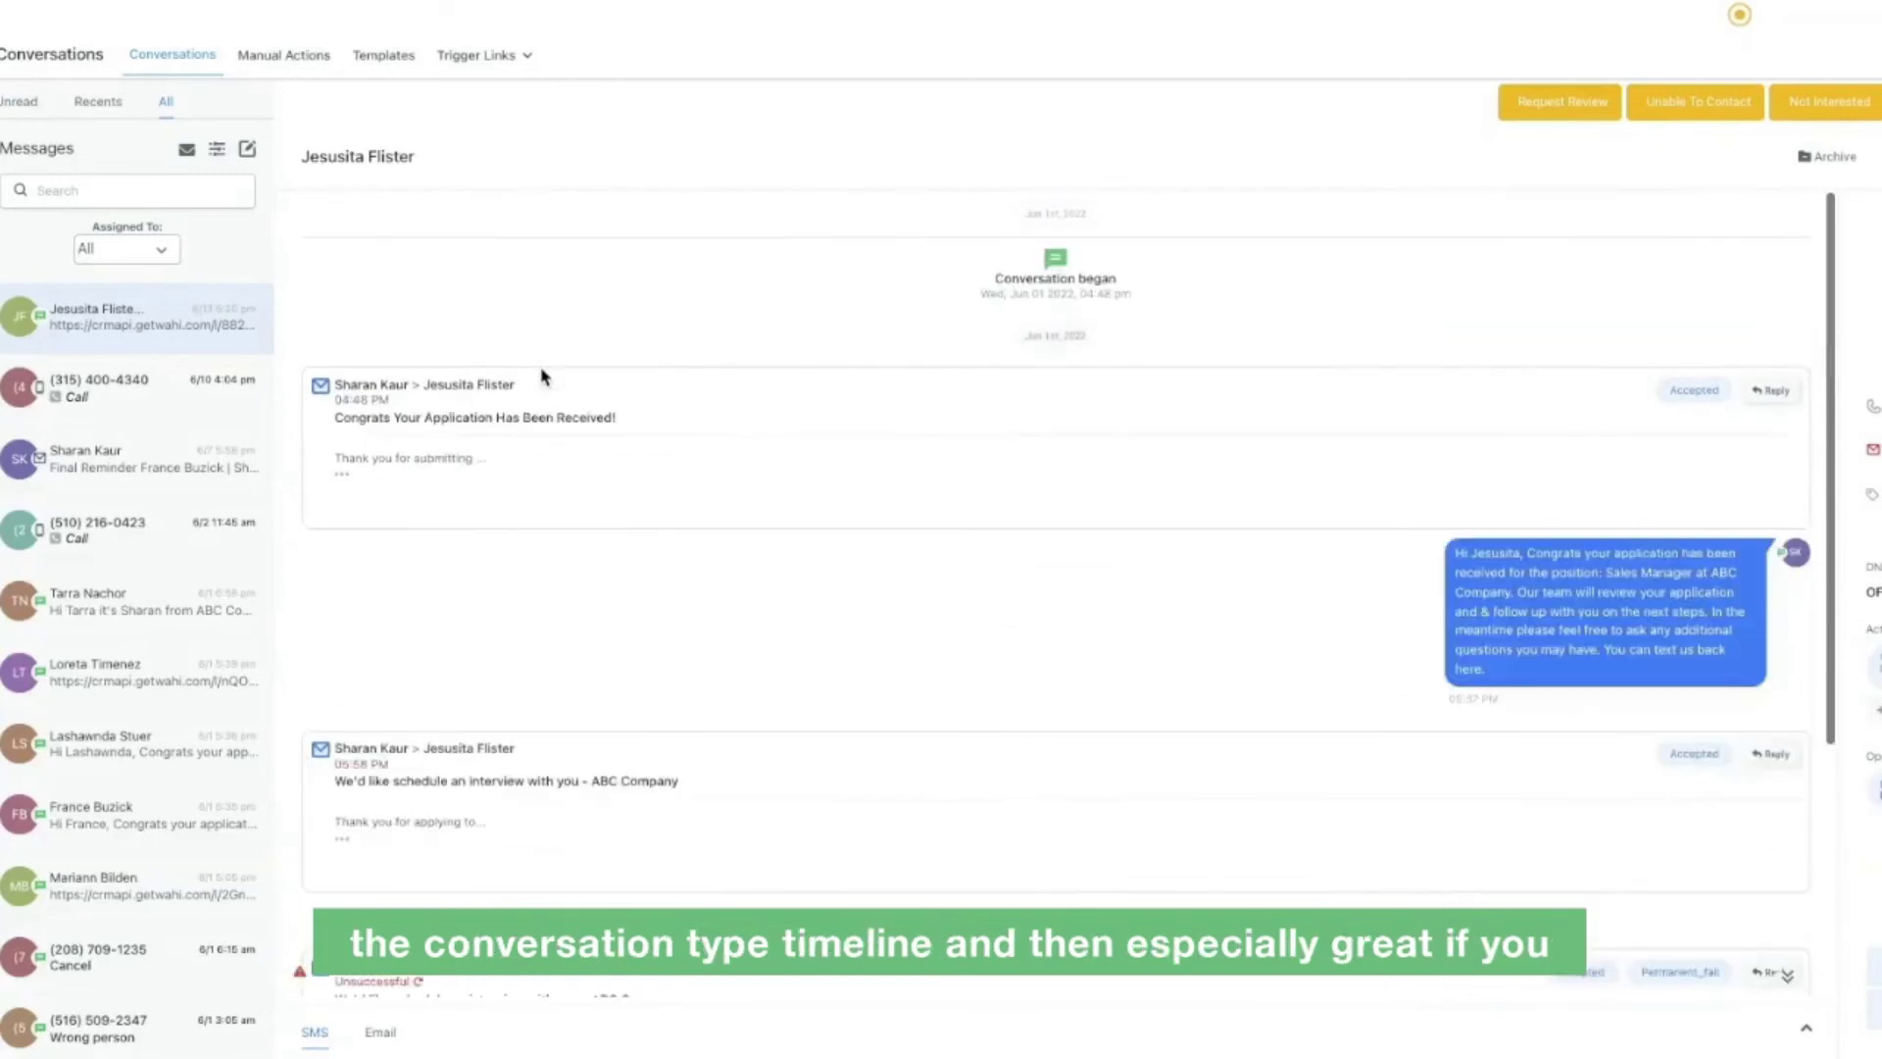
scroll(542, 376, down, 5)
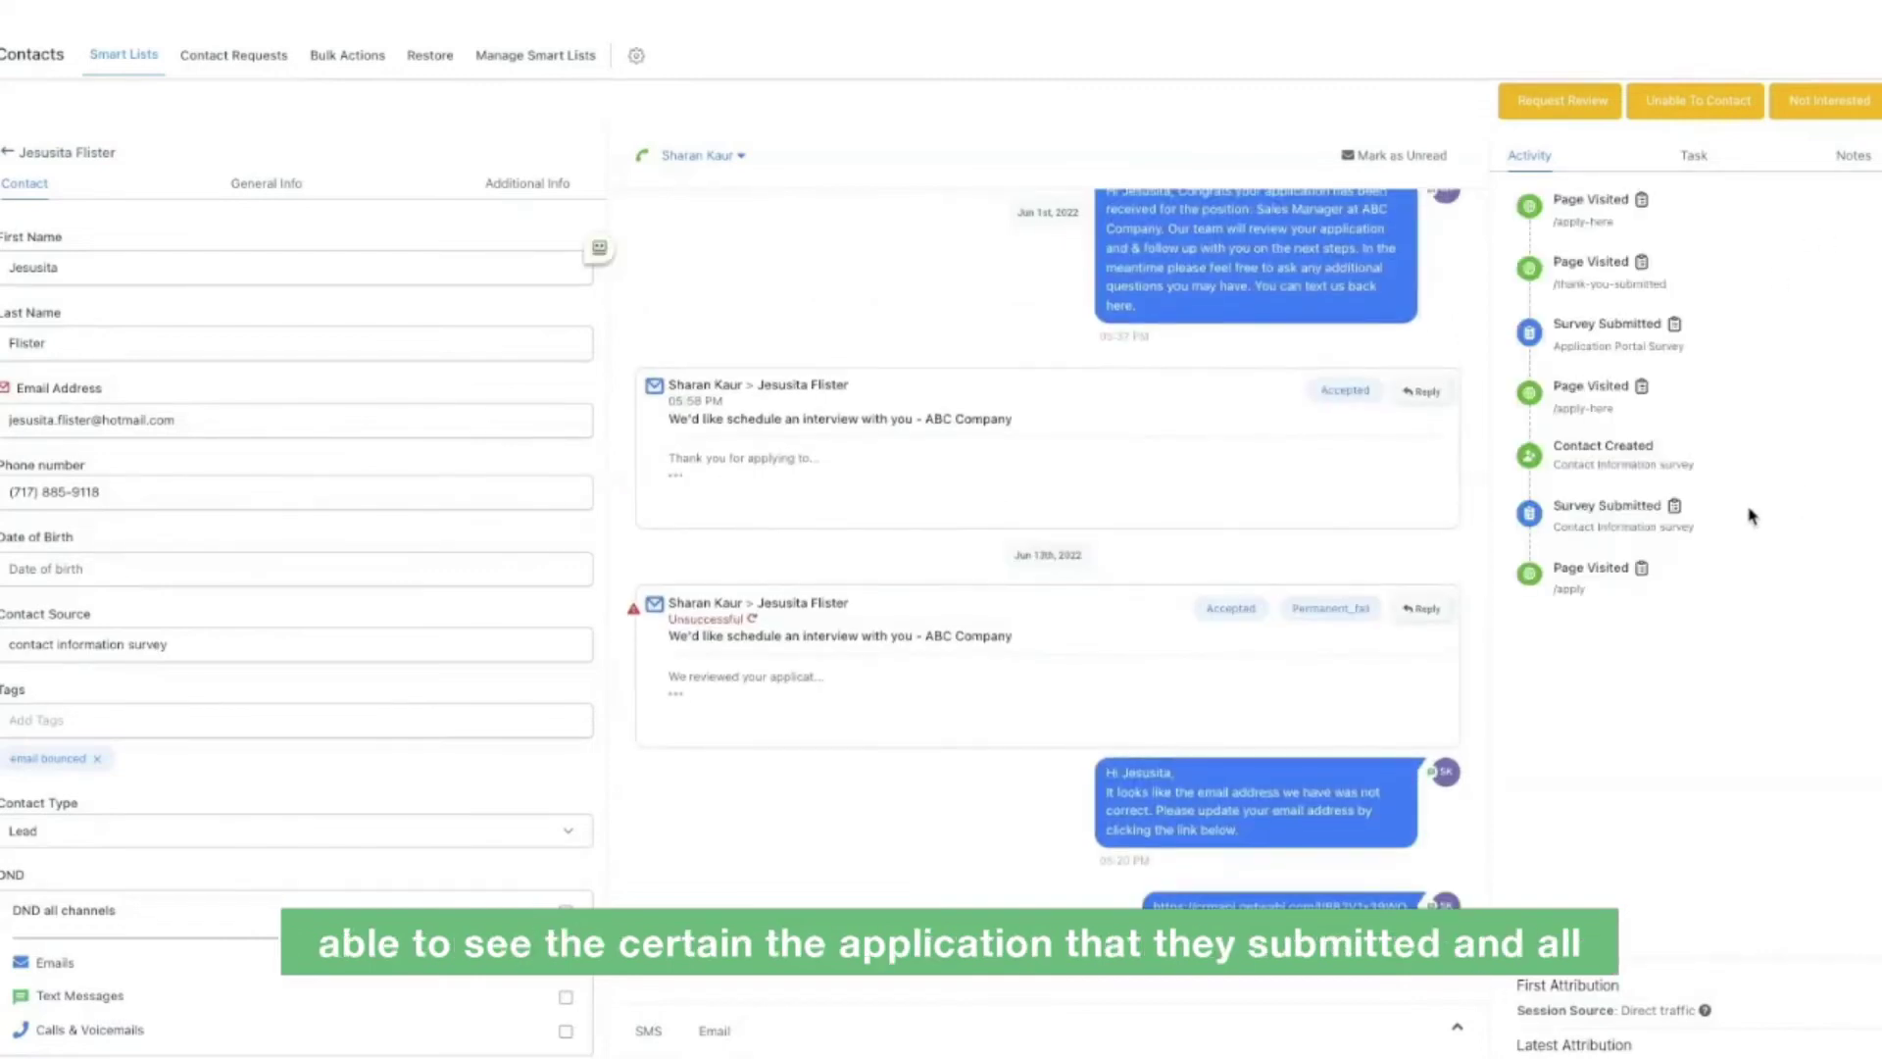
- Review the applicant's Application Portal Survey submission and open the applicant status form from the contact's notes
click(1676, 325)
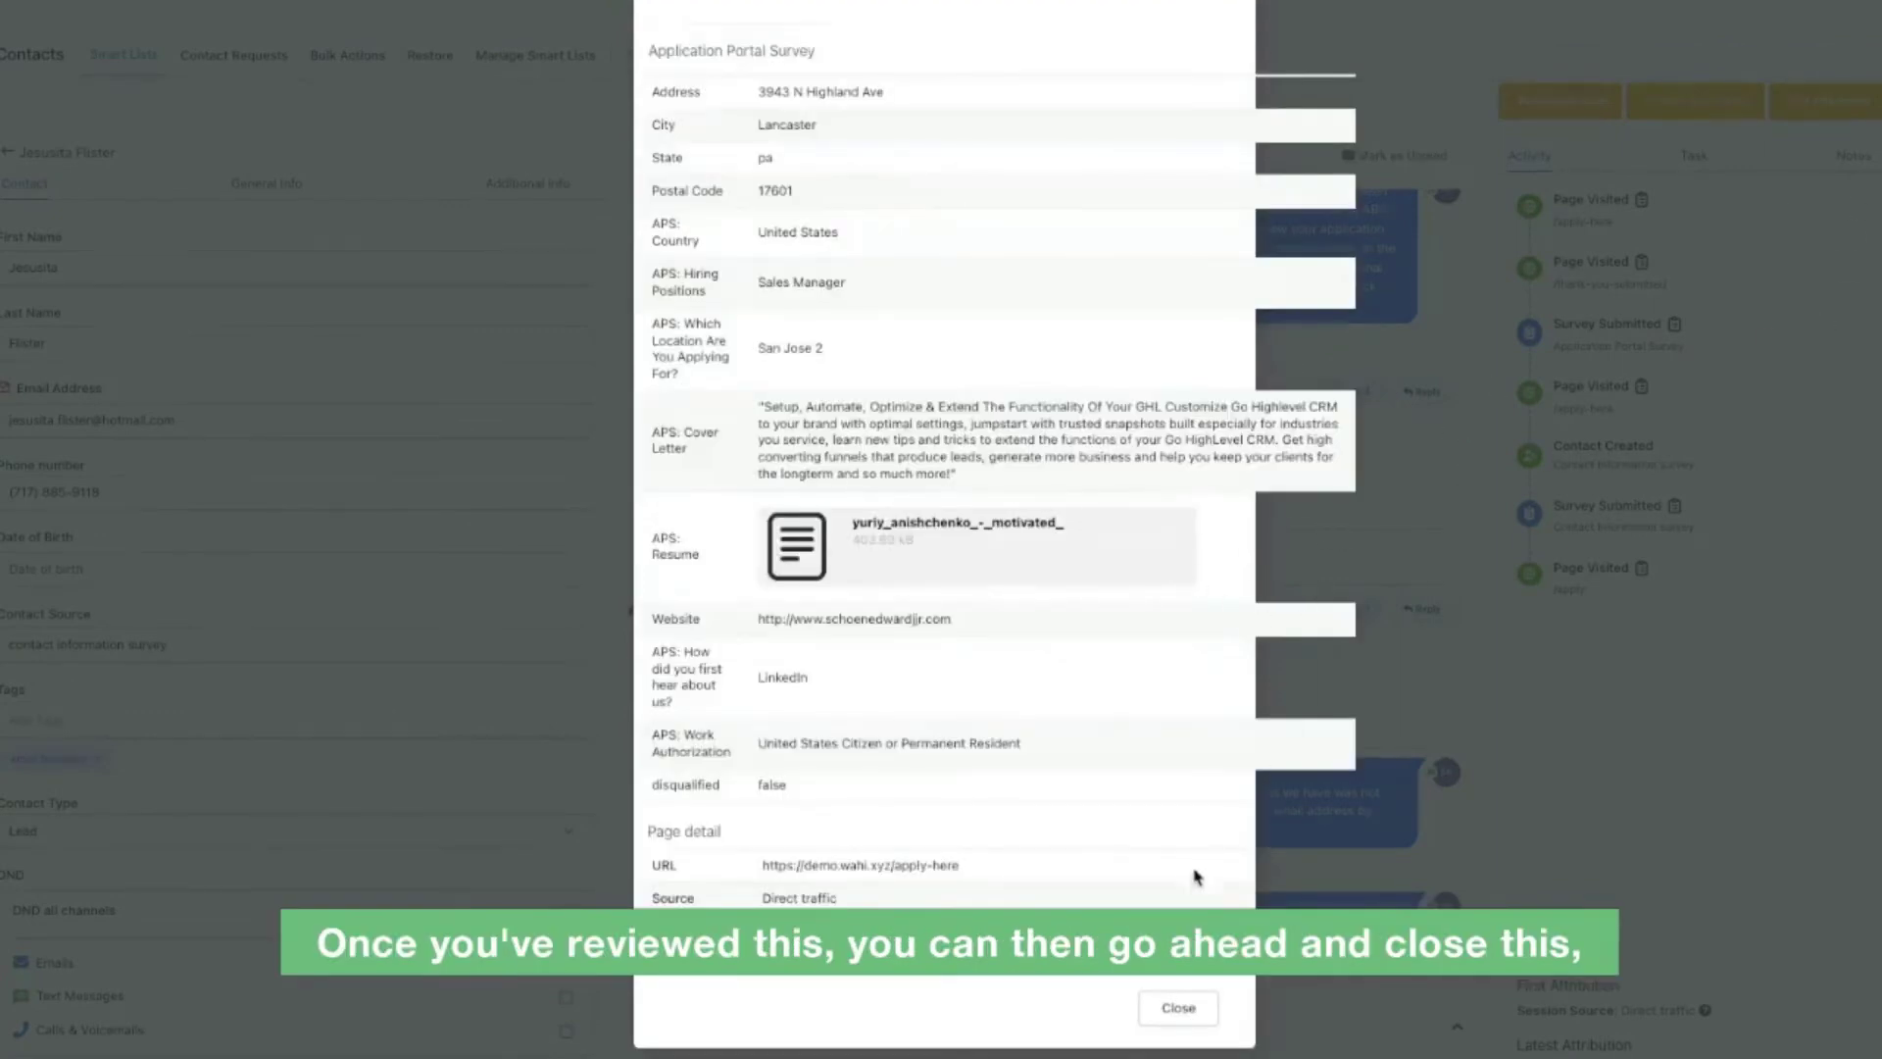
click(1182, 1009)
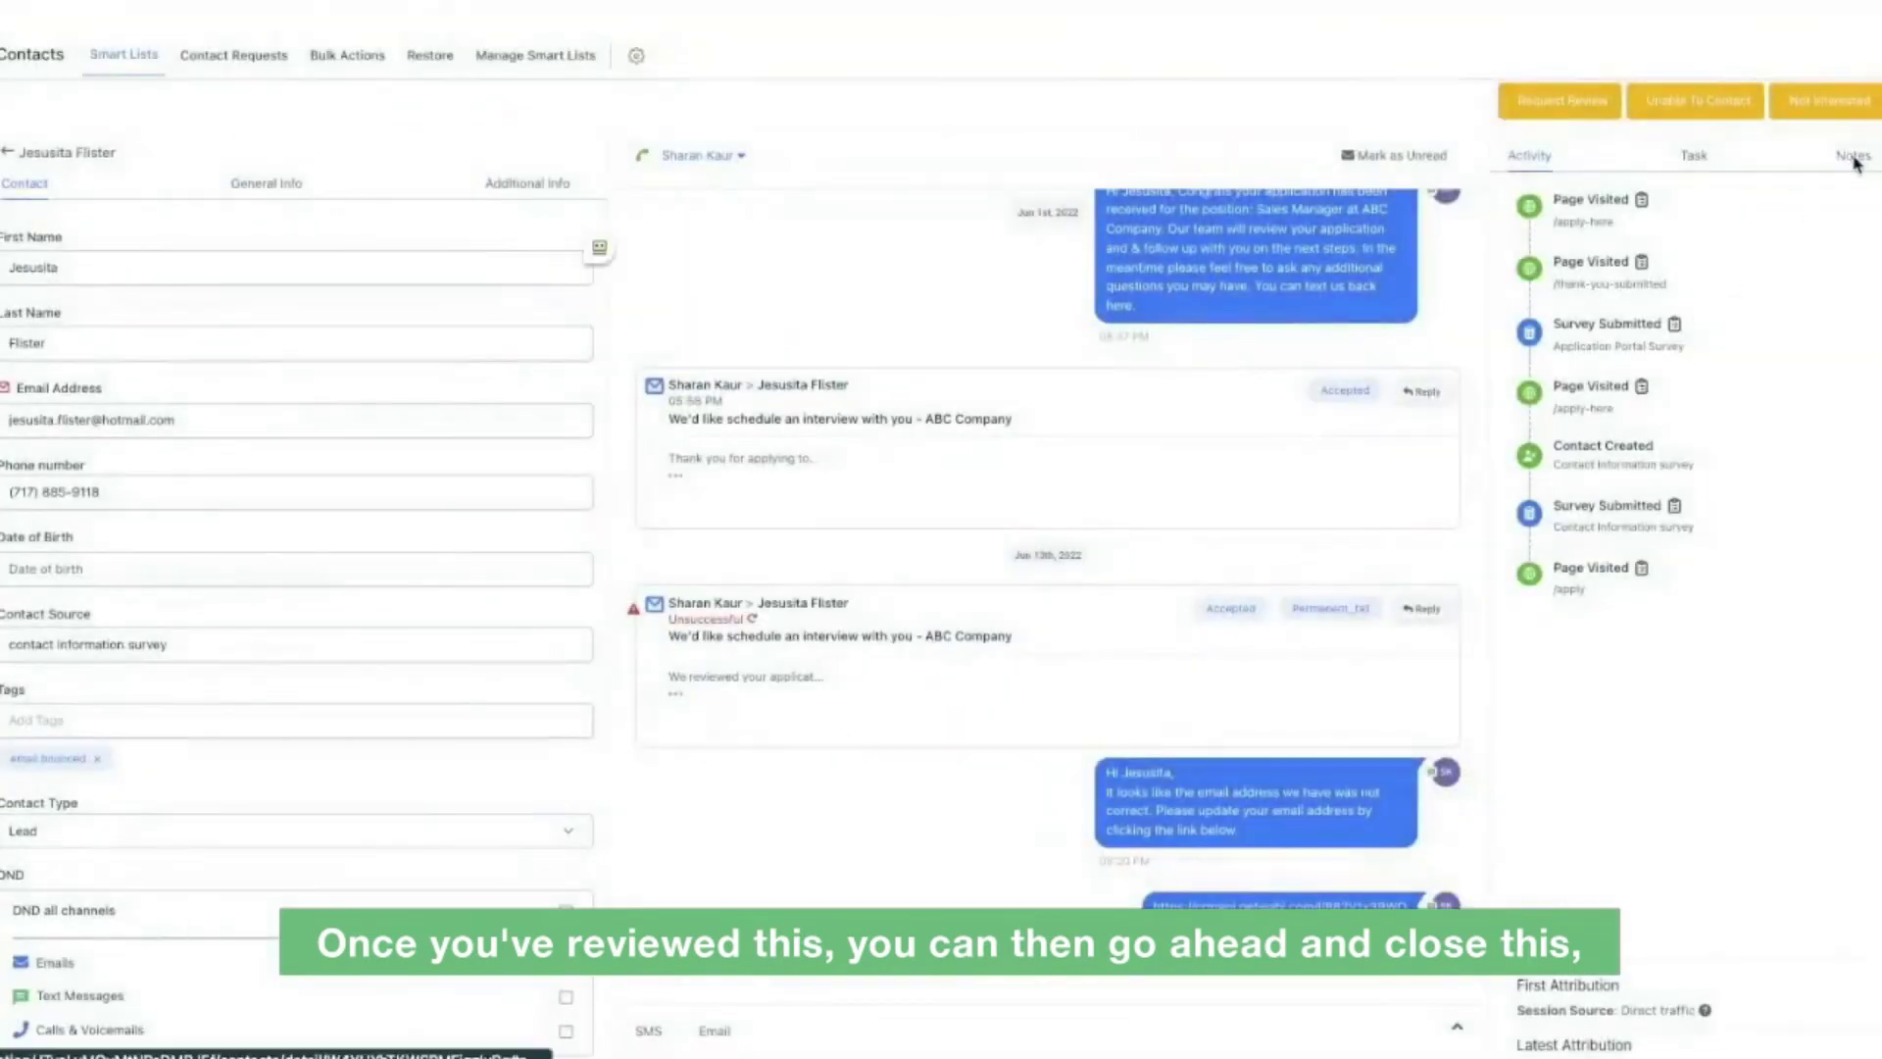
click(1843, 162)
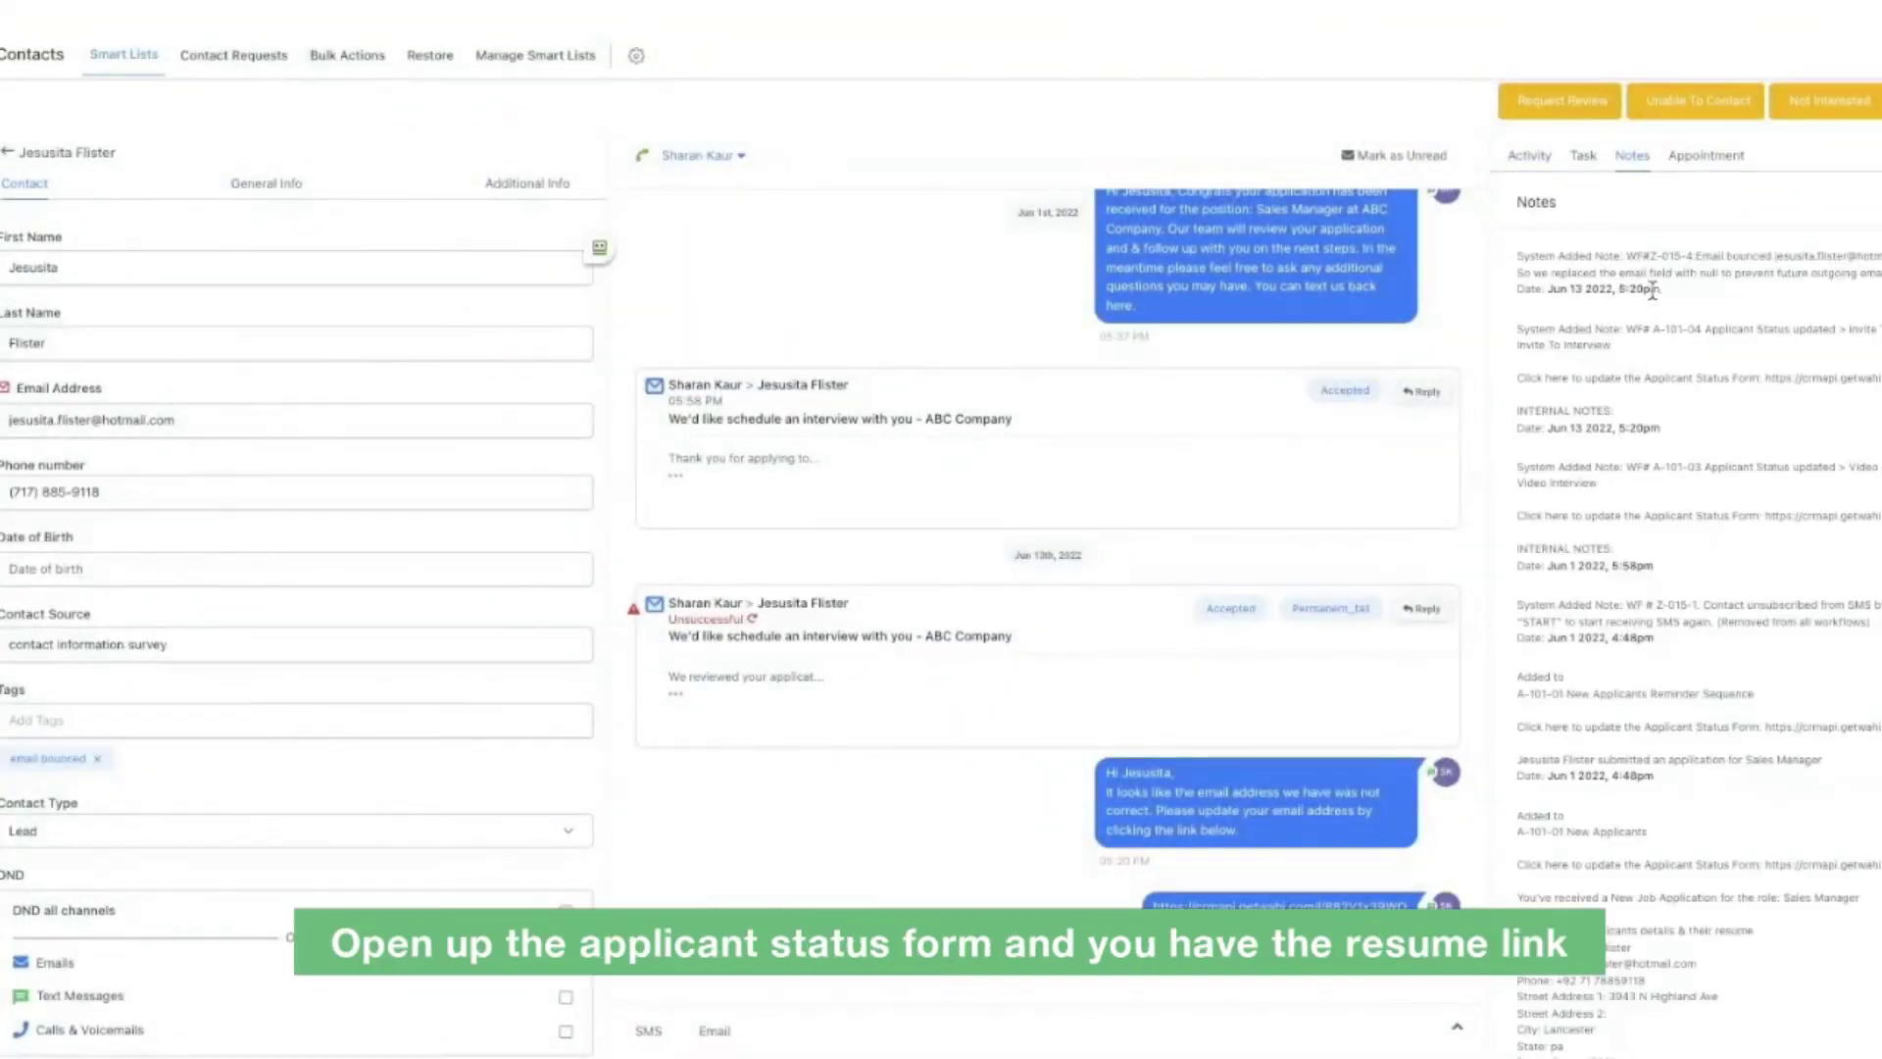
drag(1660, 379, 1738, 380)
click(1829, 382)
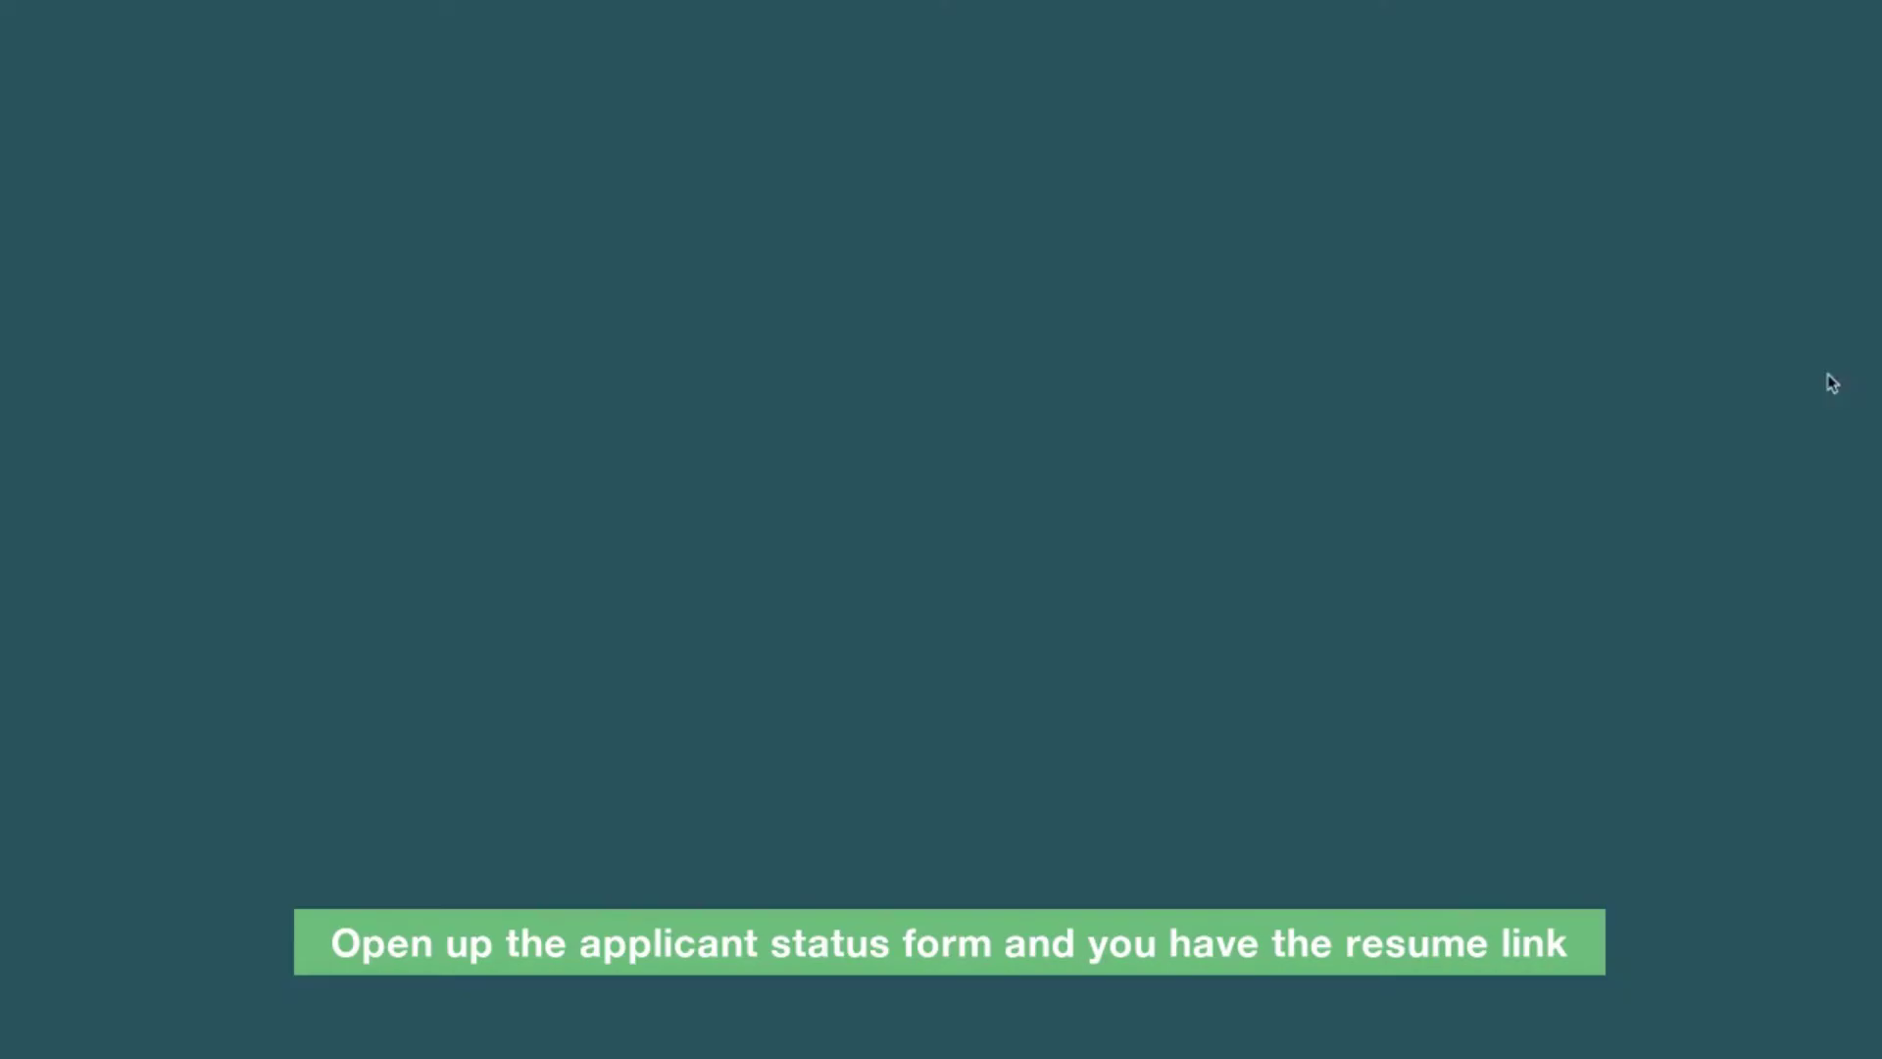
- Select the resume link in the applicant status form and examine the available Applicant Status options
triple_click(910, 421)
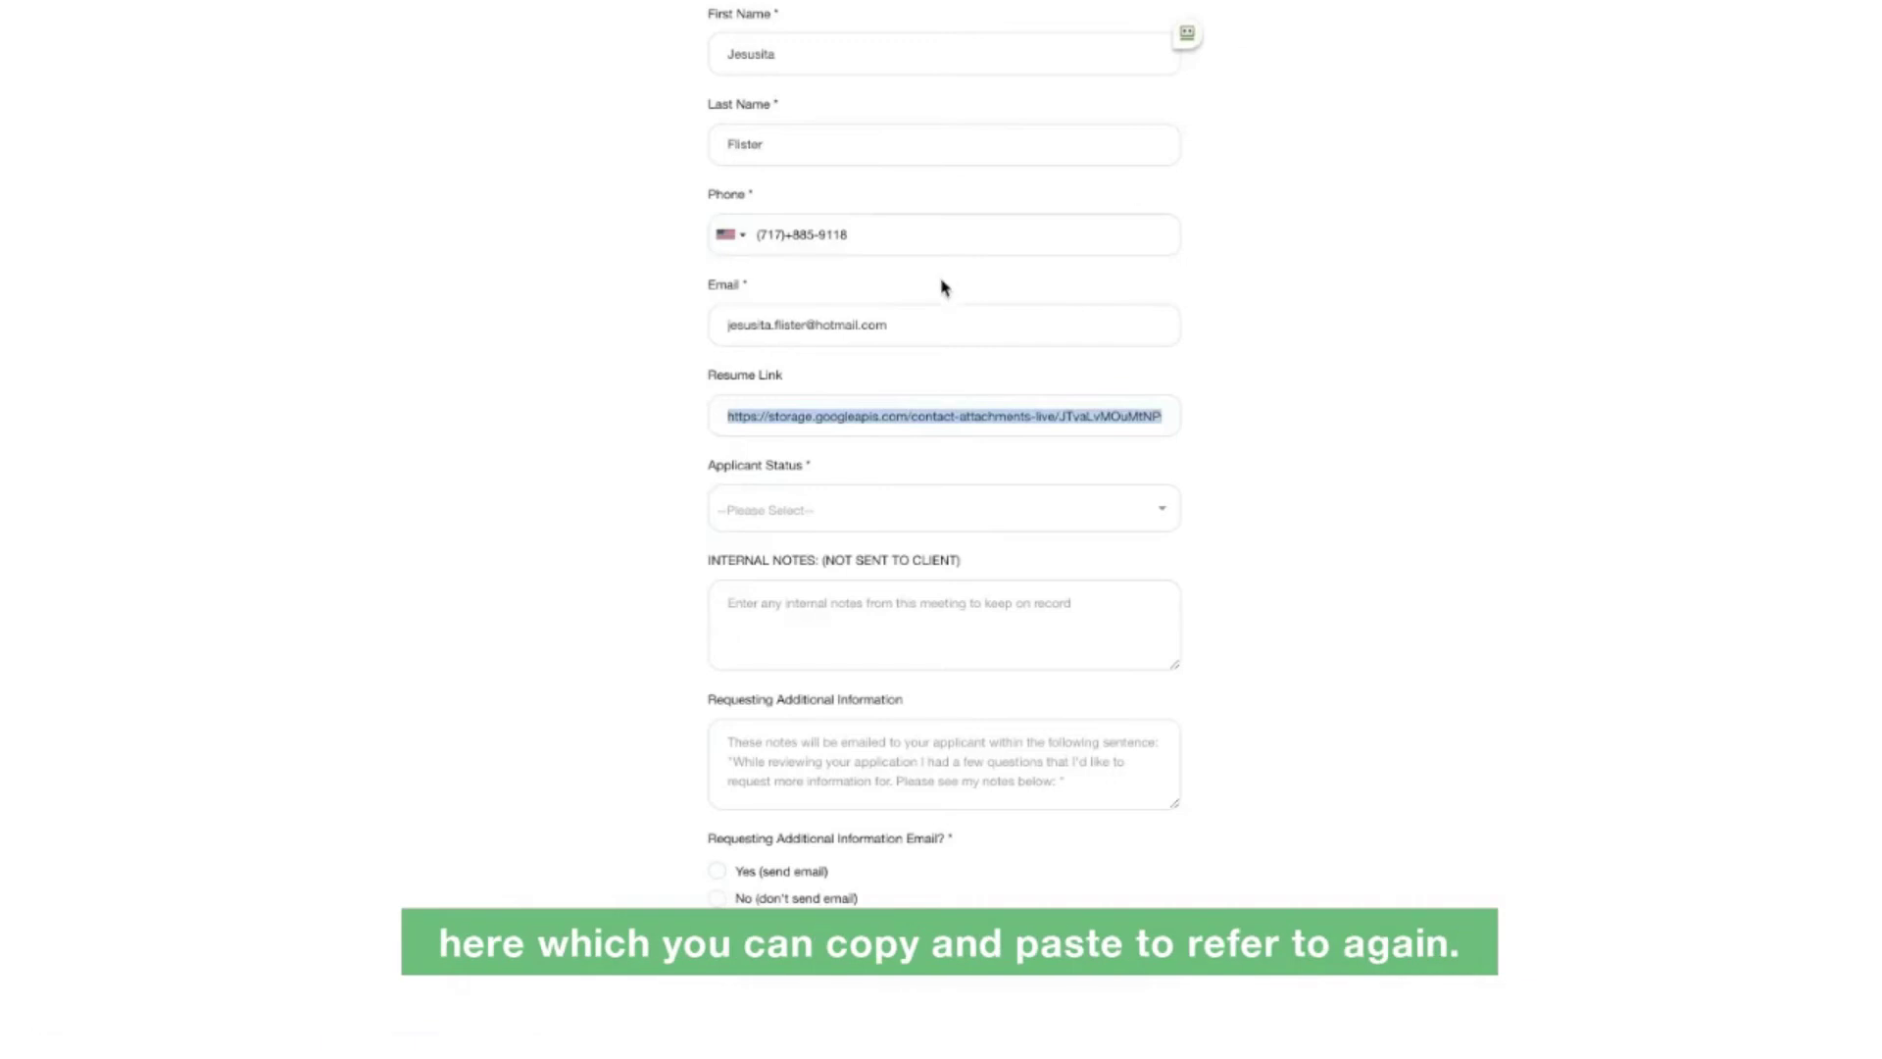
click(849, 515)
scroll(851, 518, down, 2)
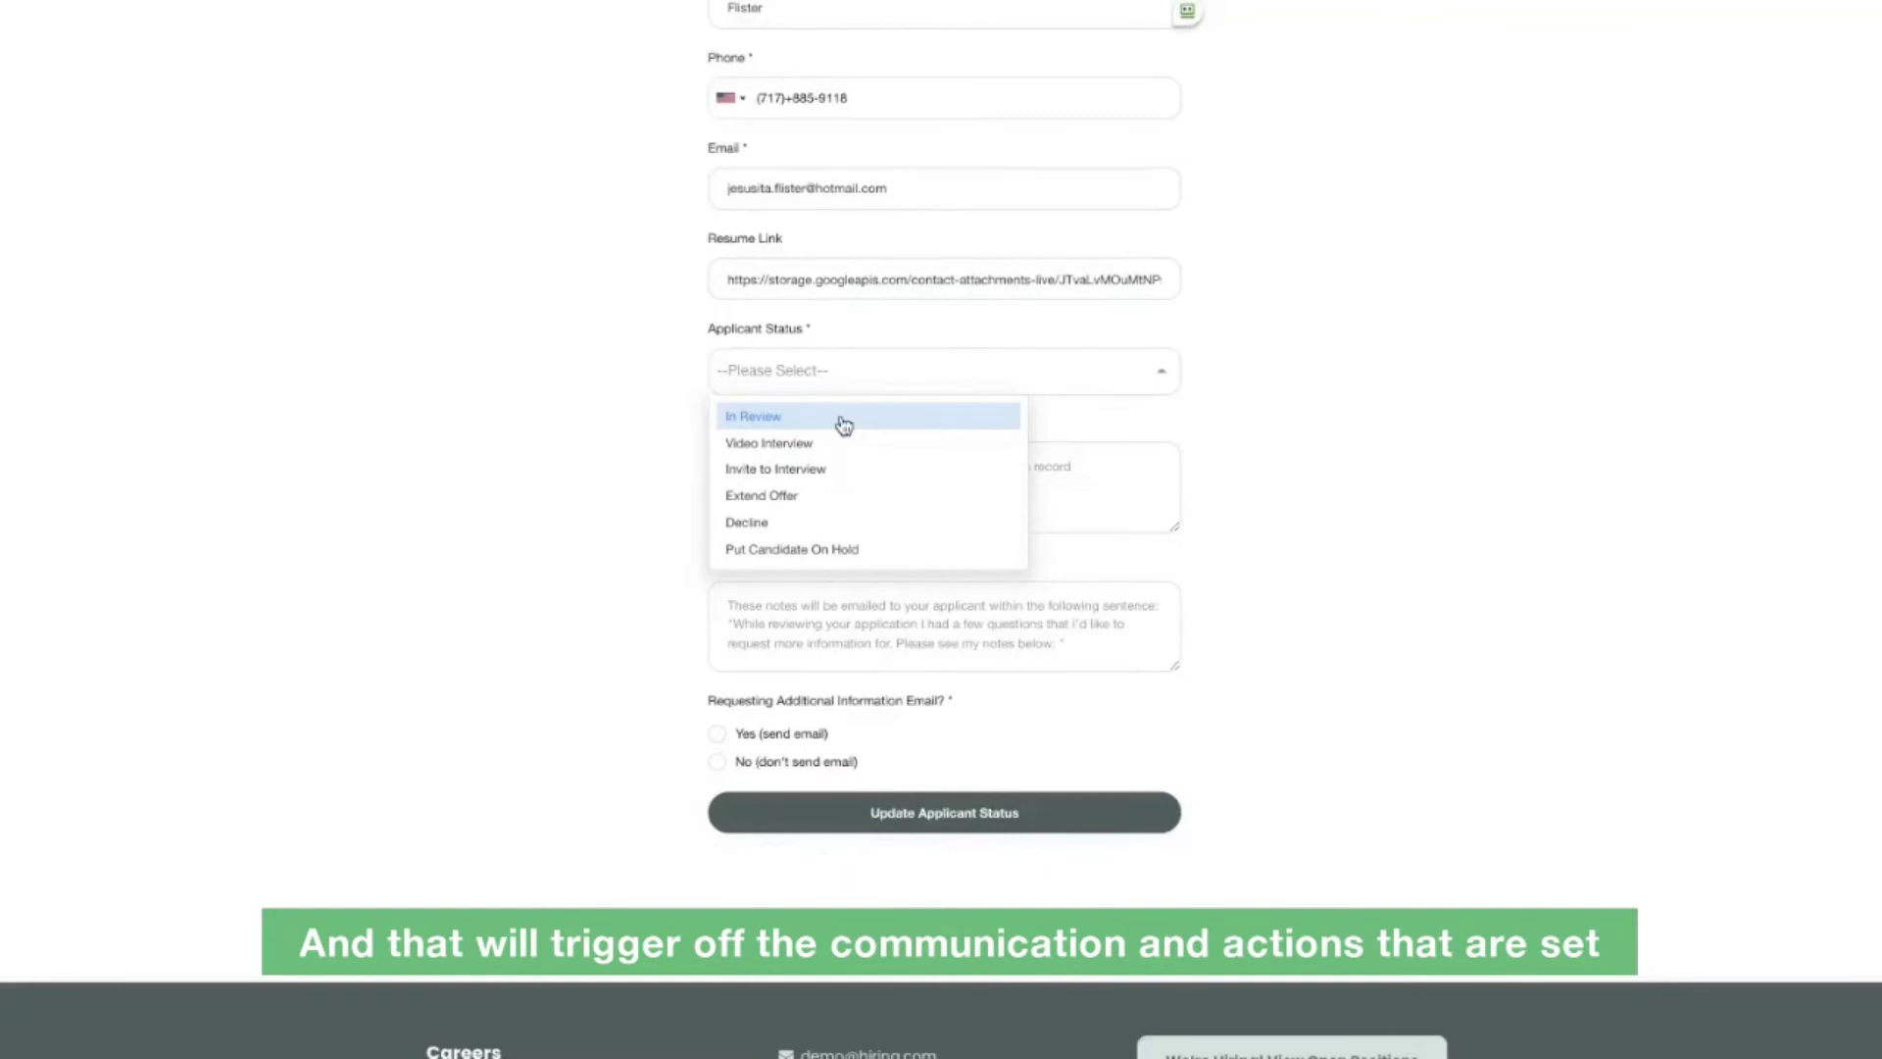
scroll(838, 460, down, 1)
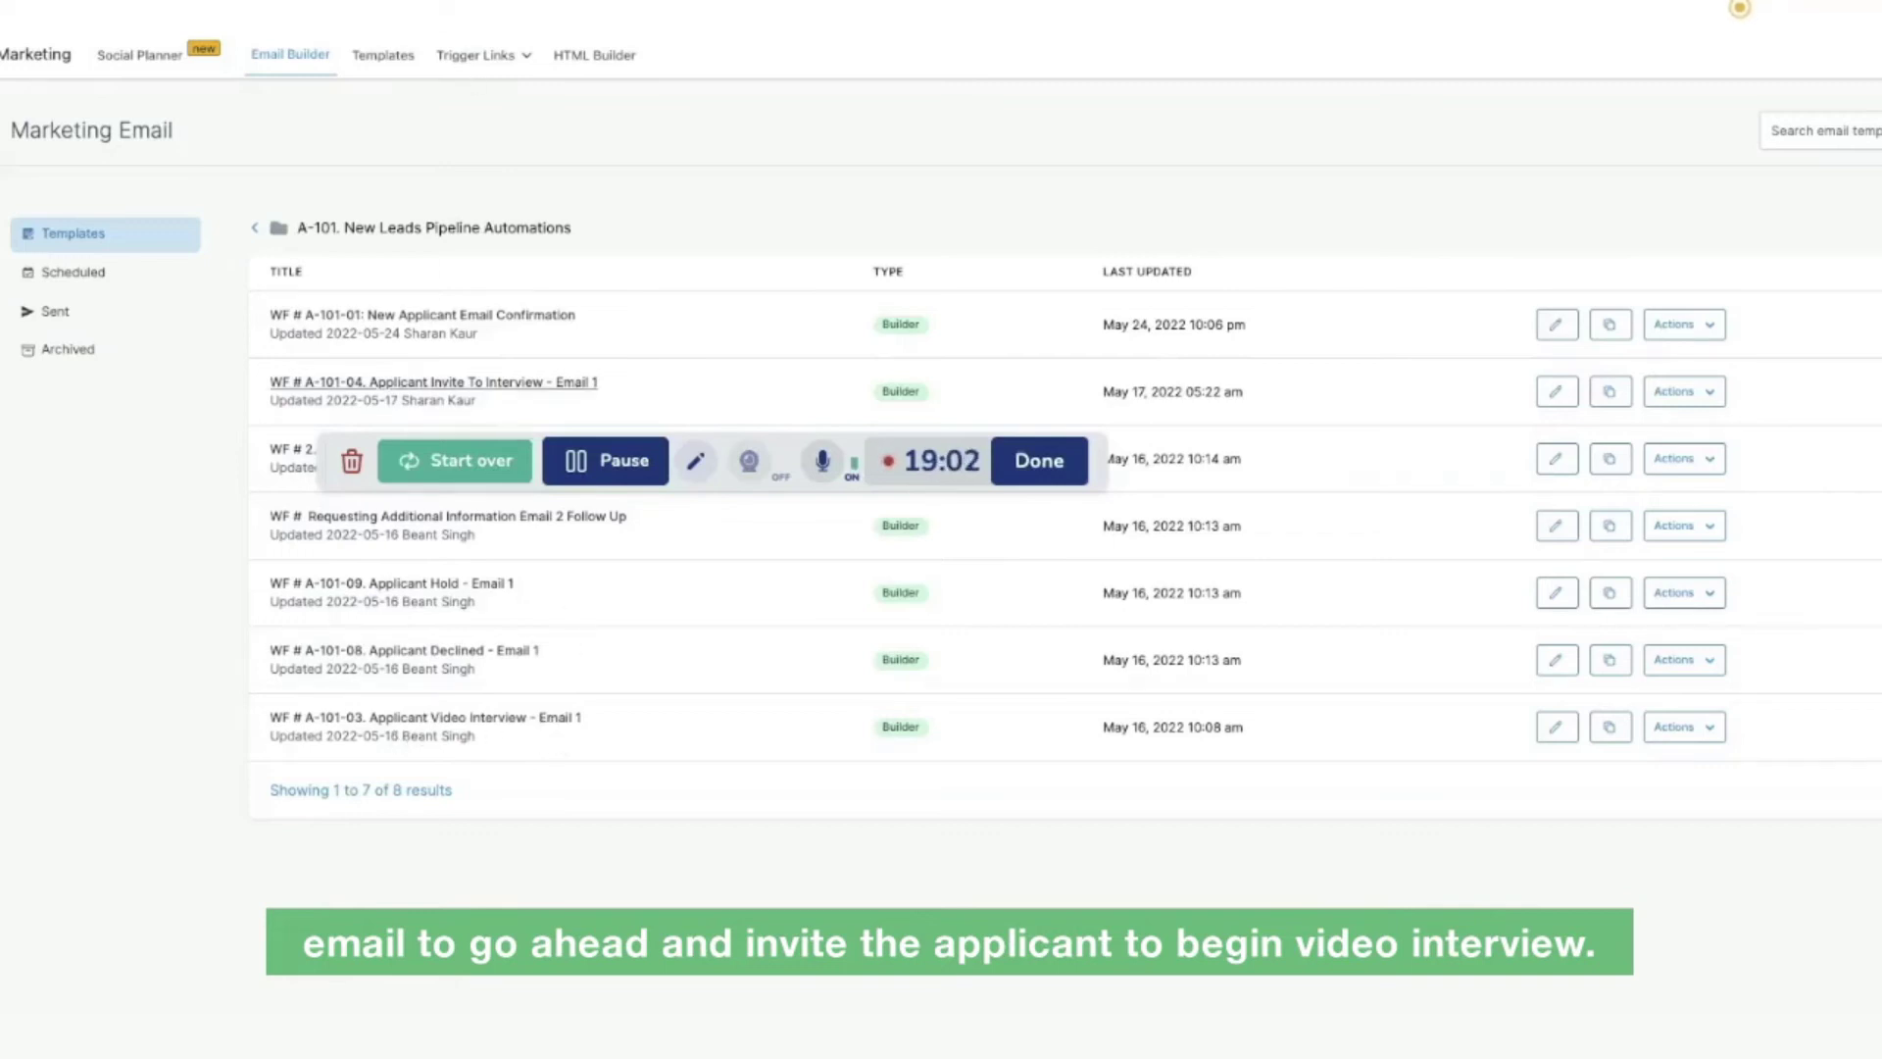
- Switch from the marketing email templates to the Careers video interview welcome page and review its instructions
key(ctrl+Tab)
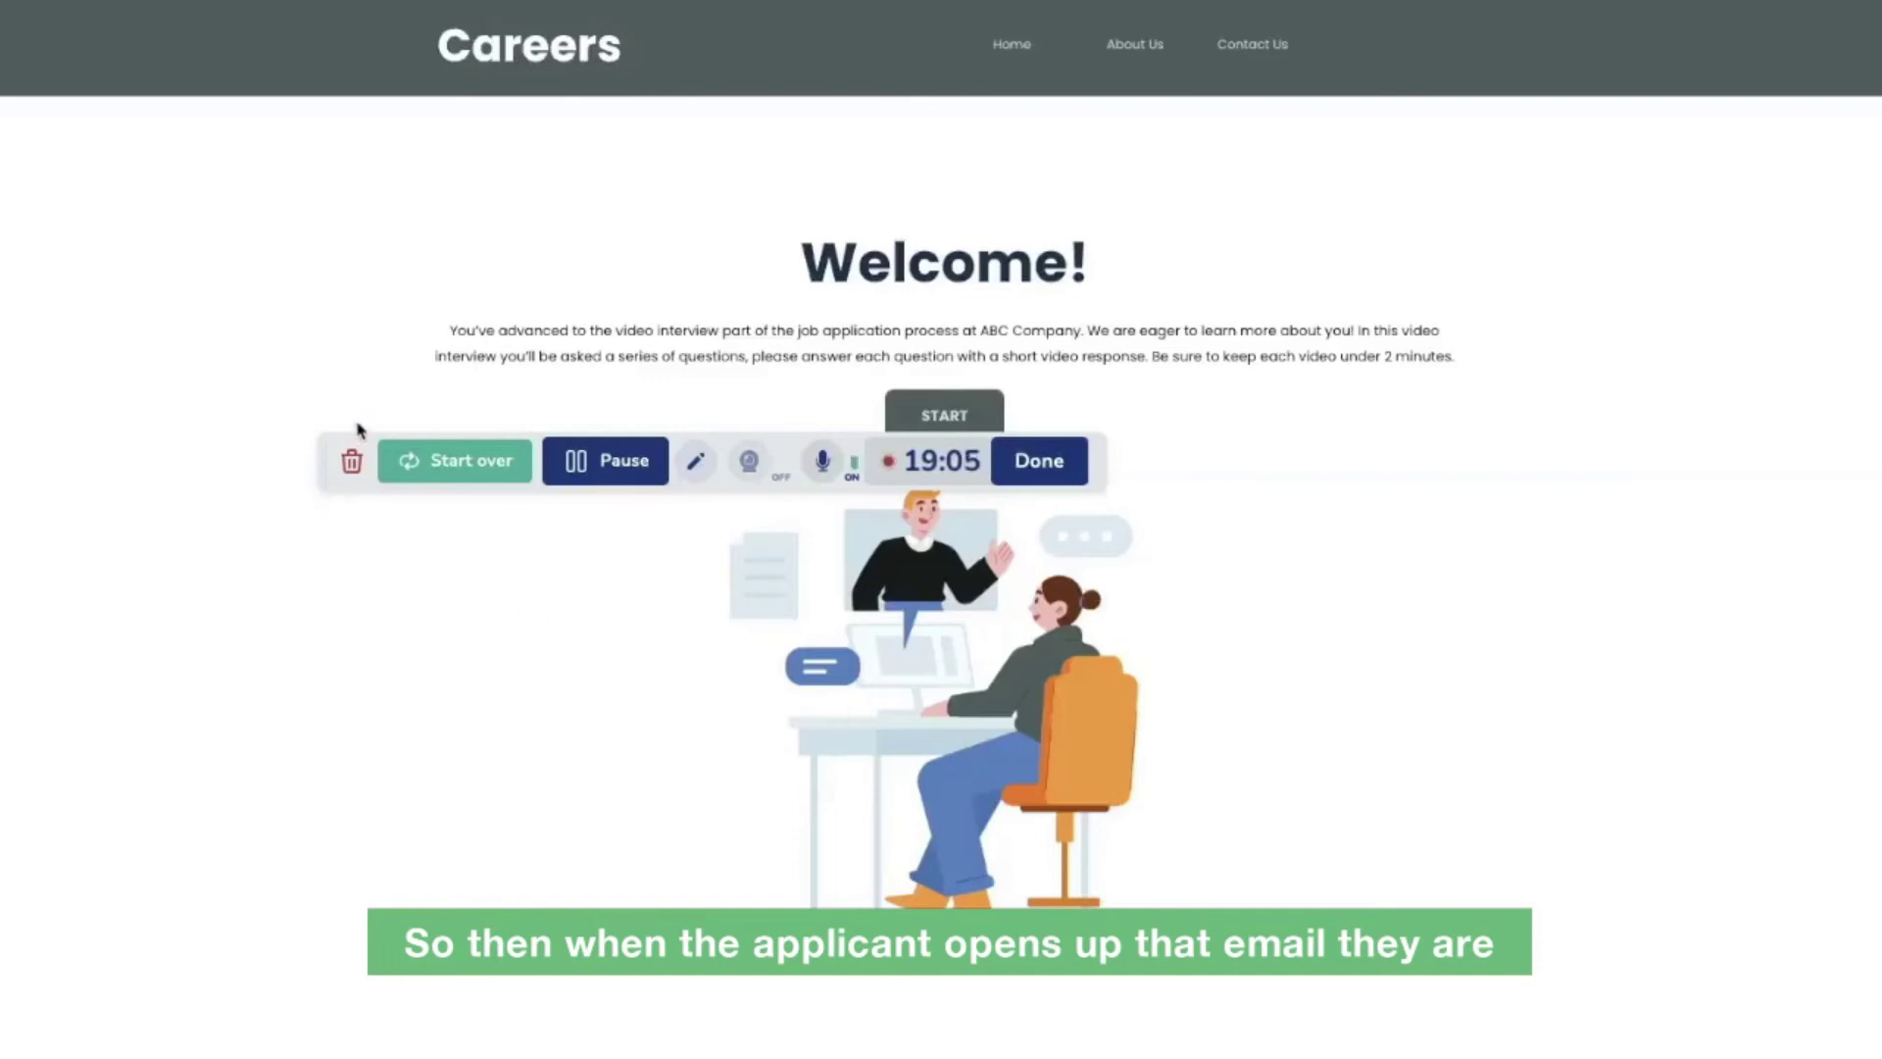
drag(345, 443, 318, 127)
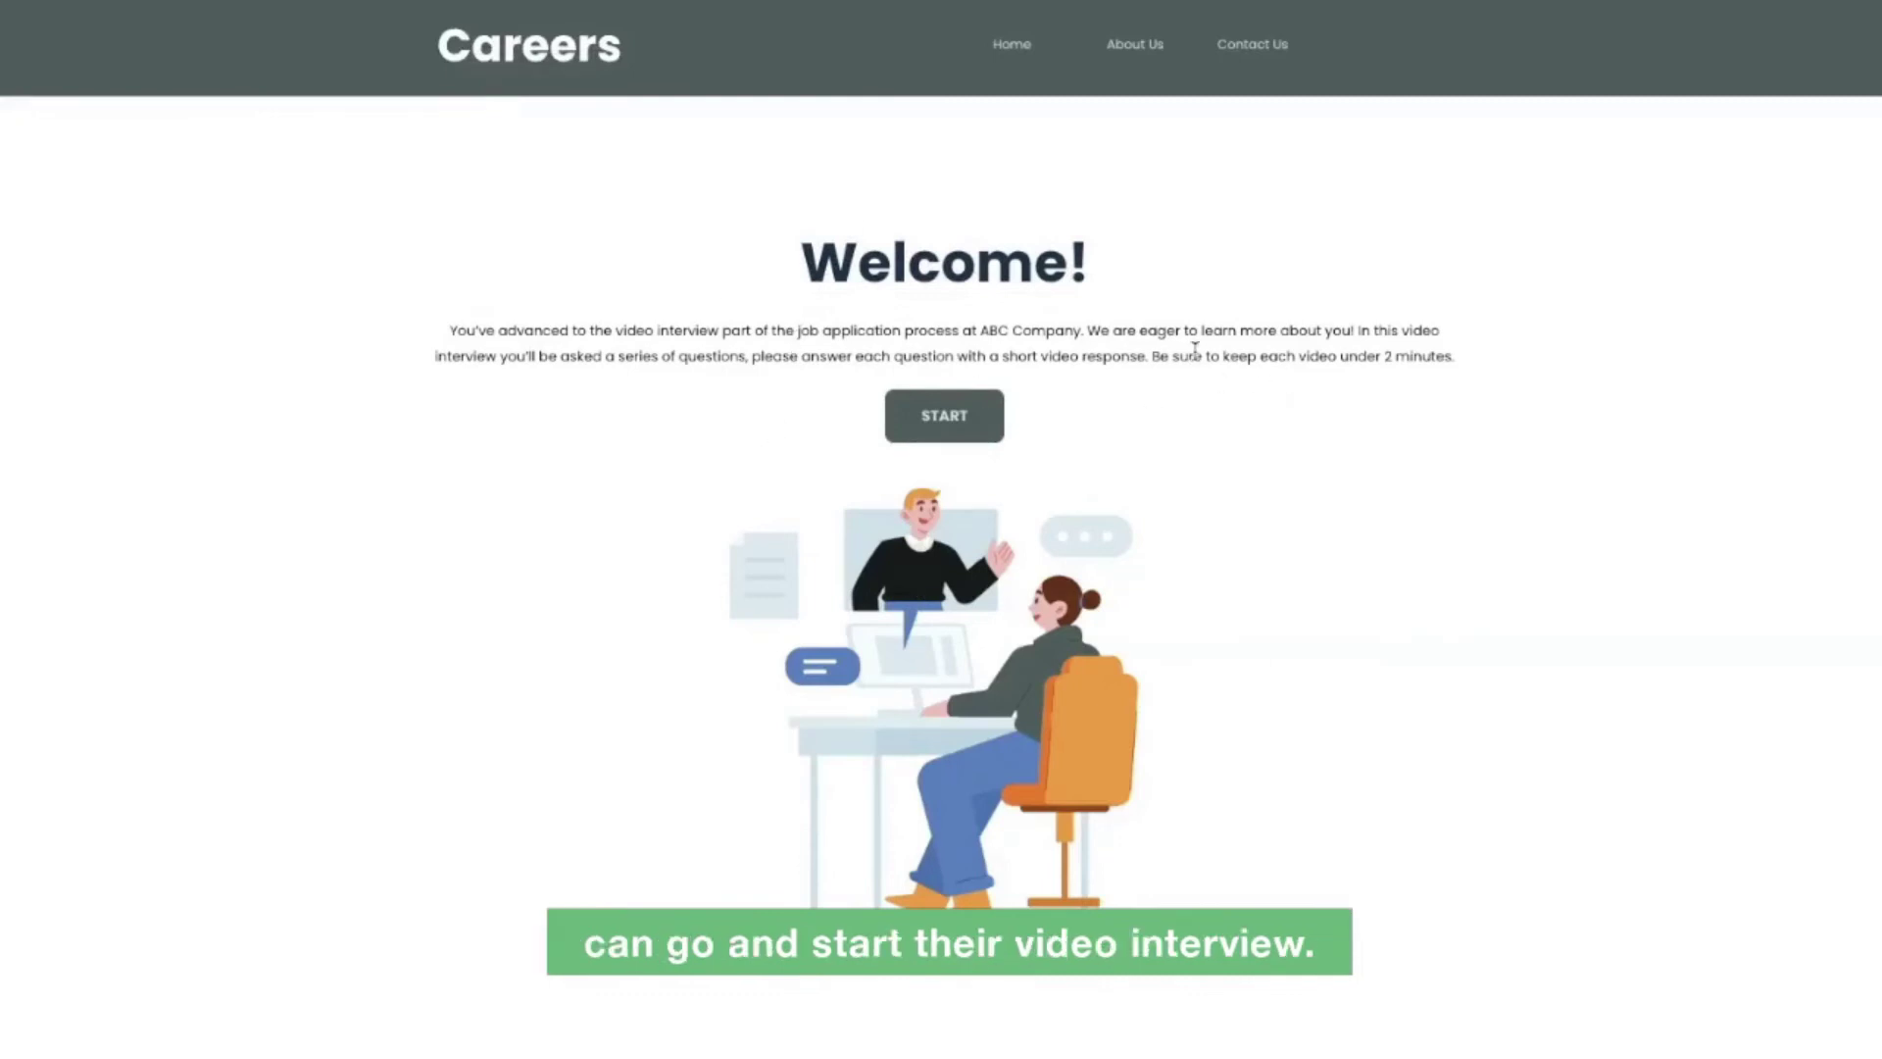
scroll(1195, 348, down, 1)
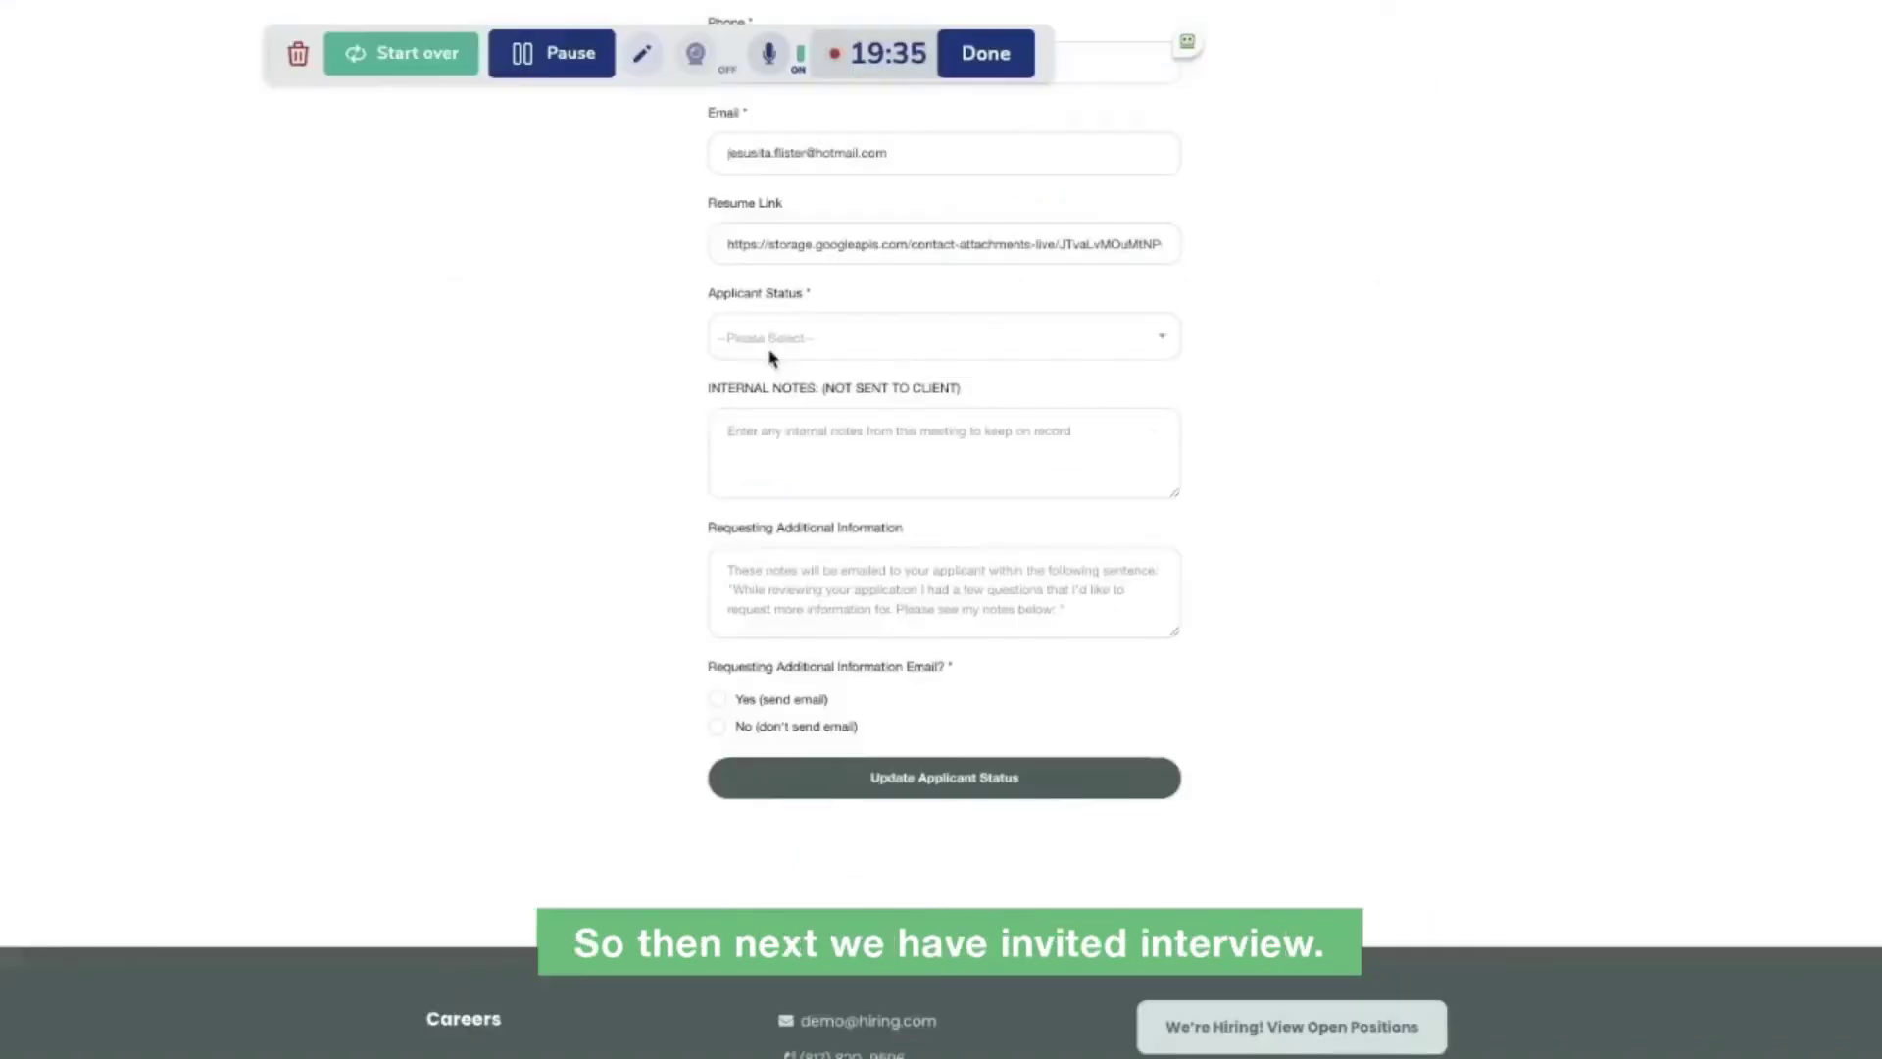
- Review the Applicant Status choices again, close them without choosing, and examine the Requesting Additional Information fields
click(772, 337)
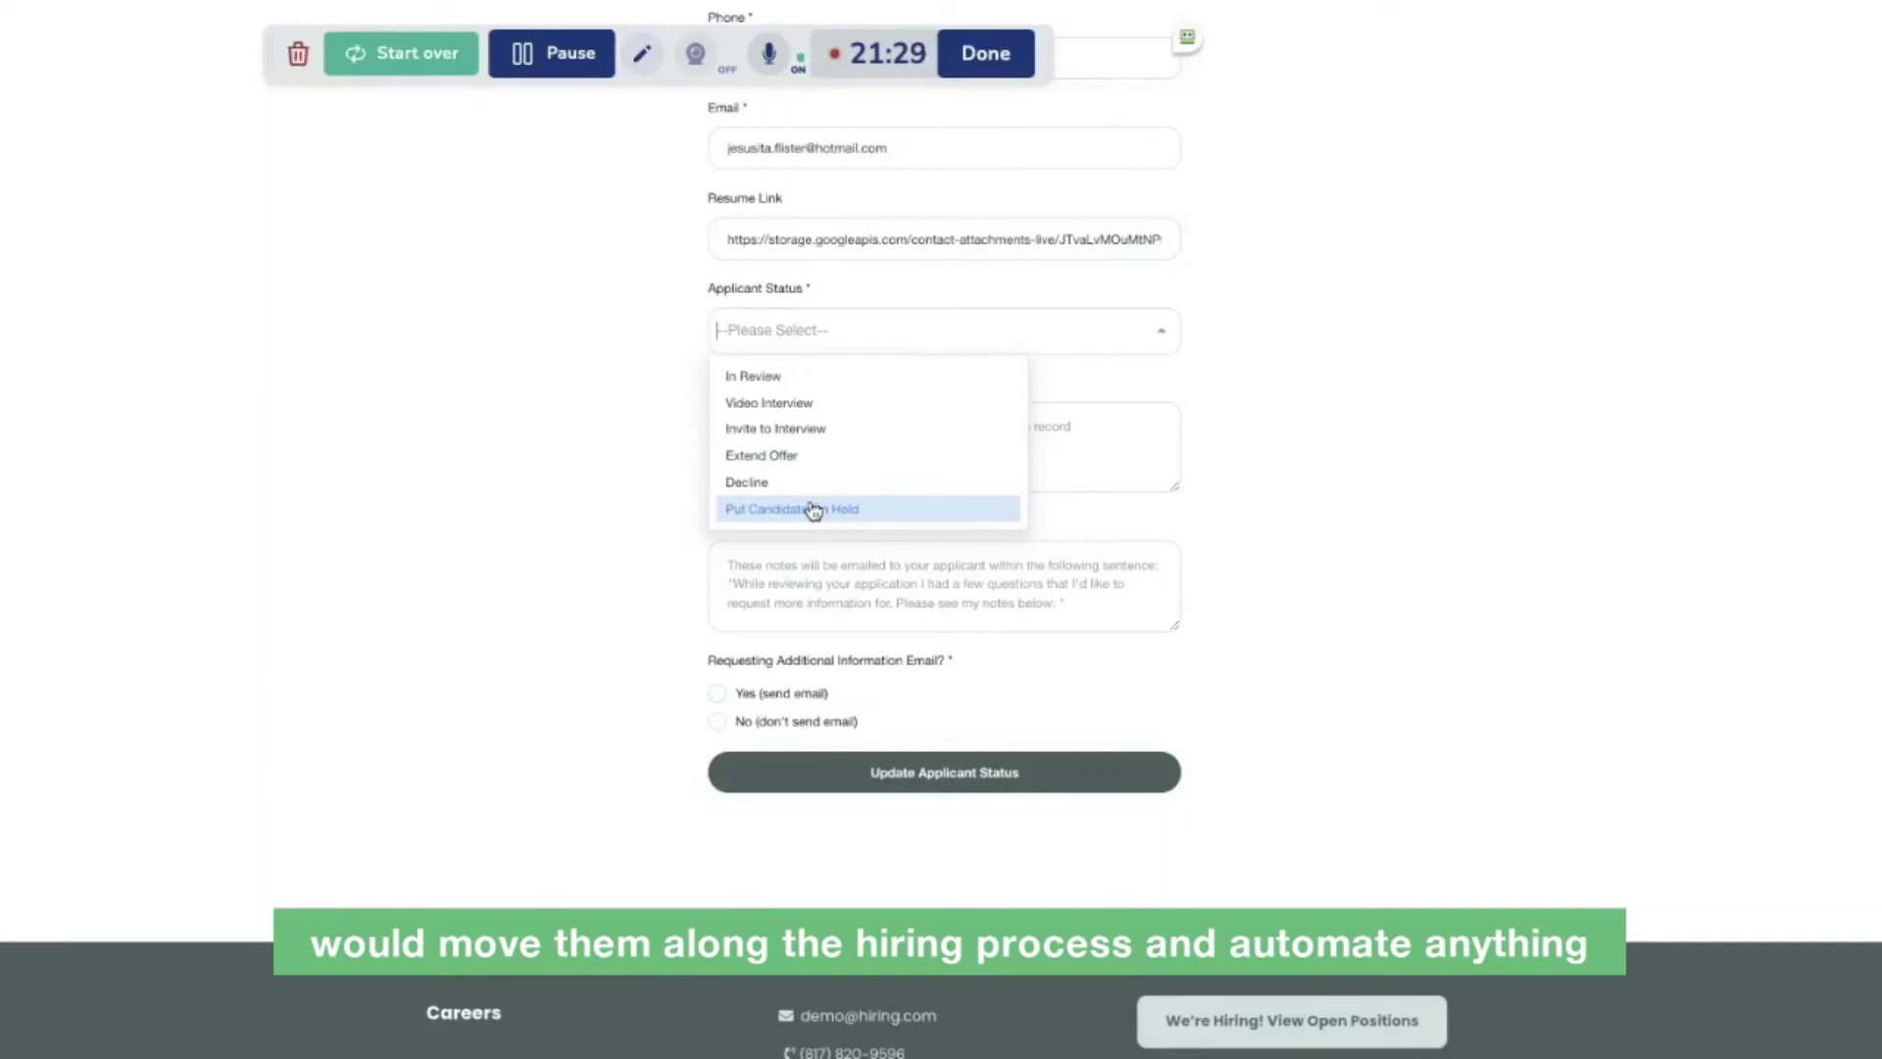
click(586, 410)
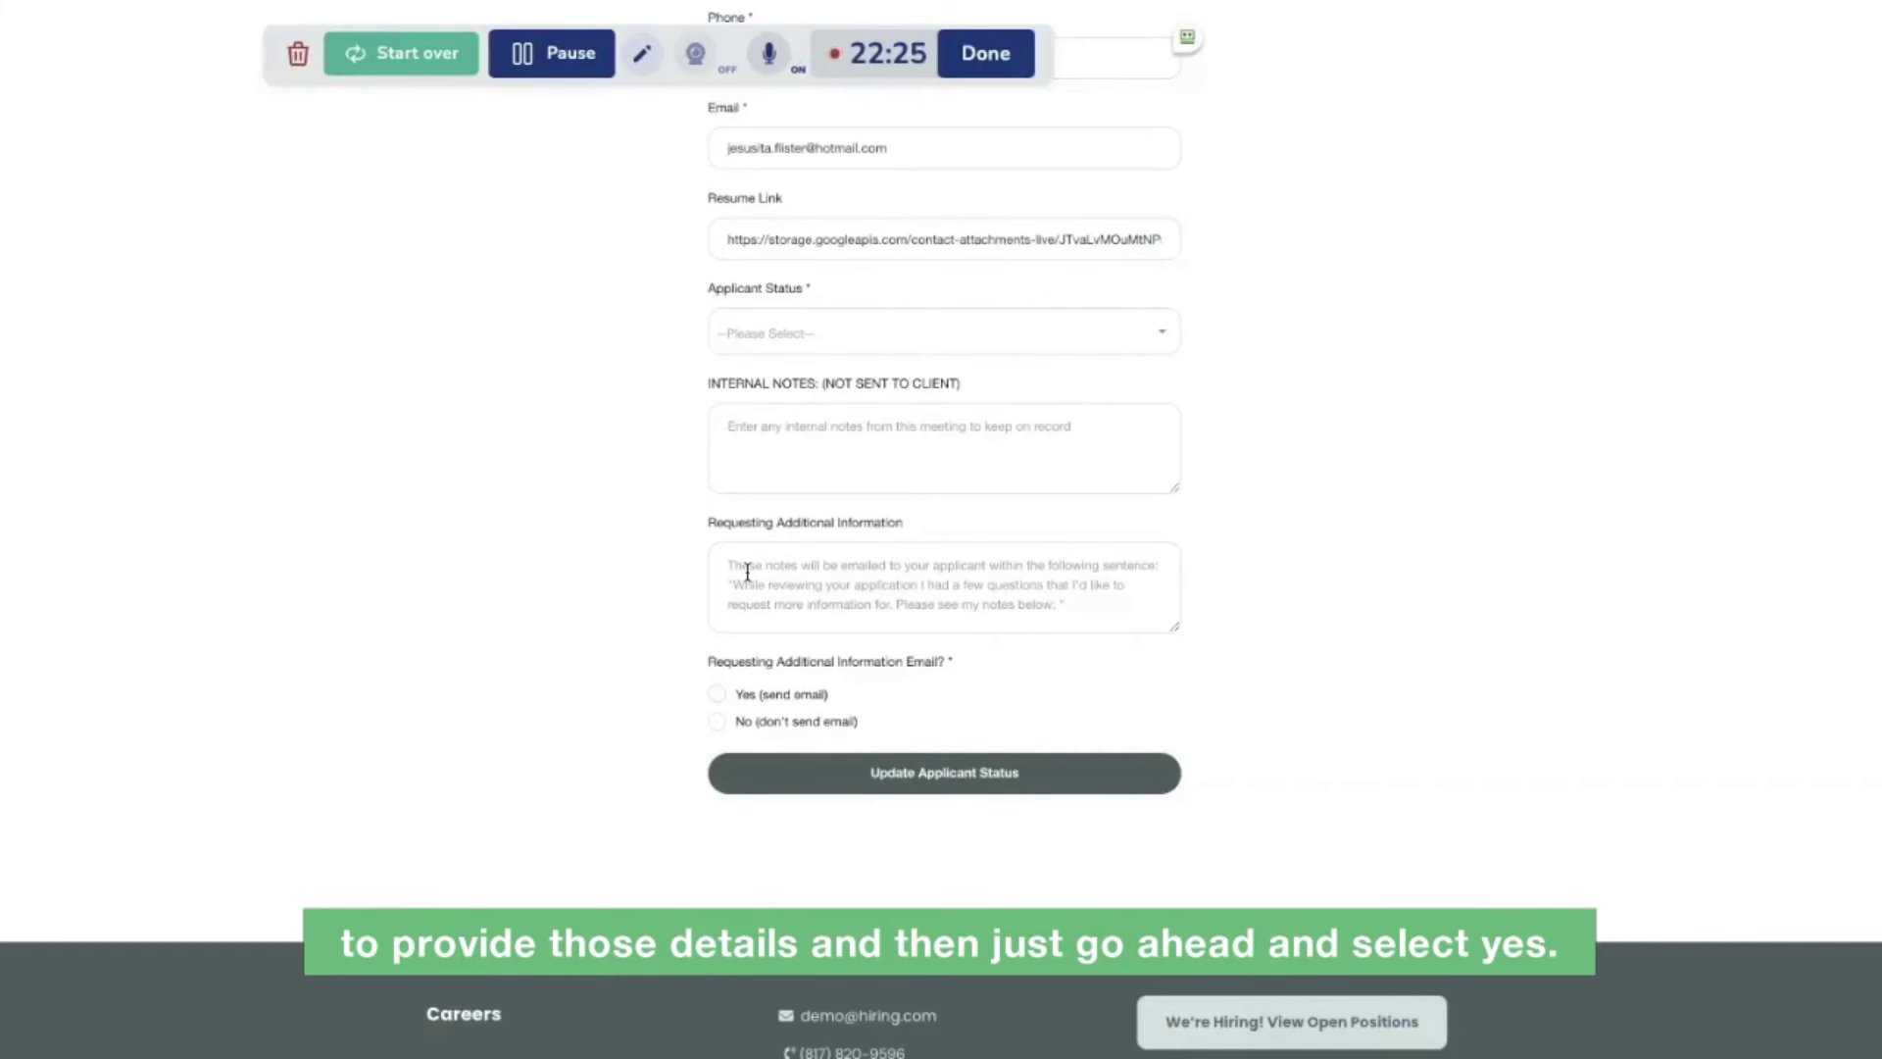
scroll(747, 572, down, 2)
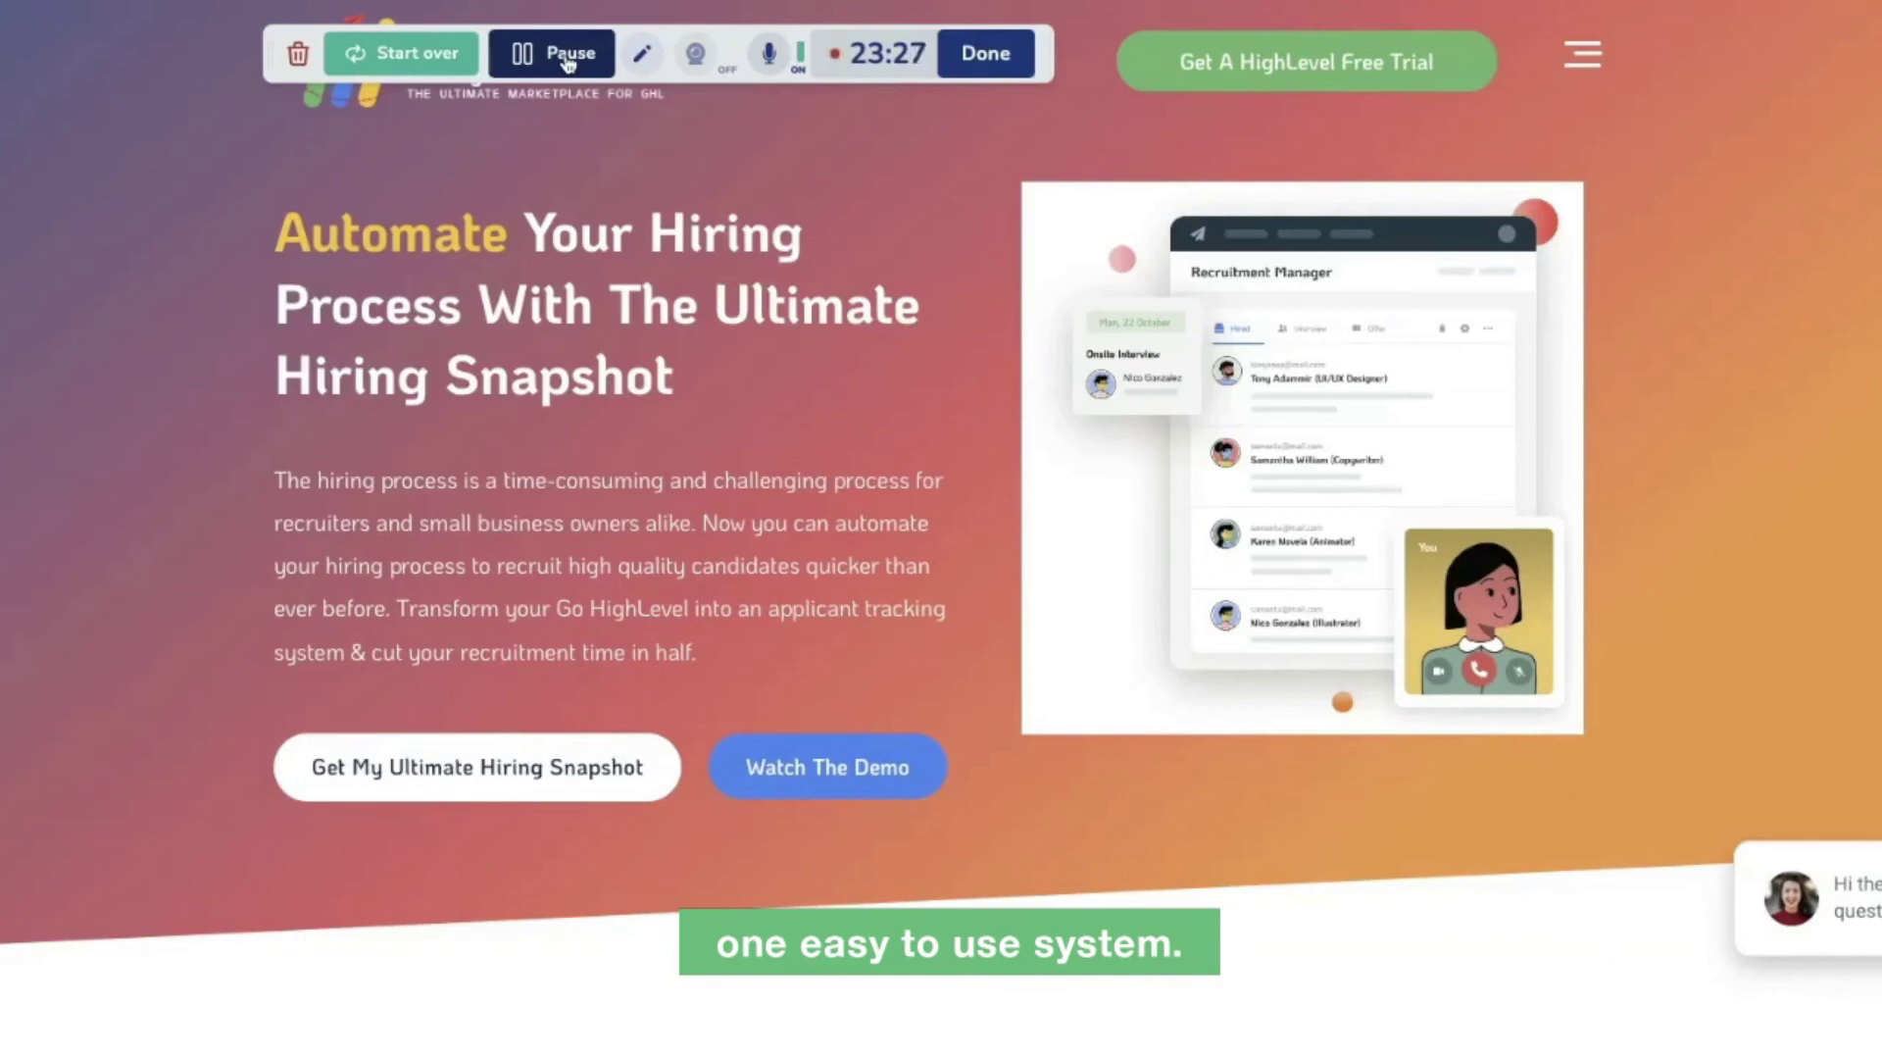
- On the Ultimate Hiring Snapshot sales page, point out Snapshot Tech Support and 1 on 1 Onboarding among the inclusions
scroll(908, 237, down, 8)
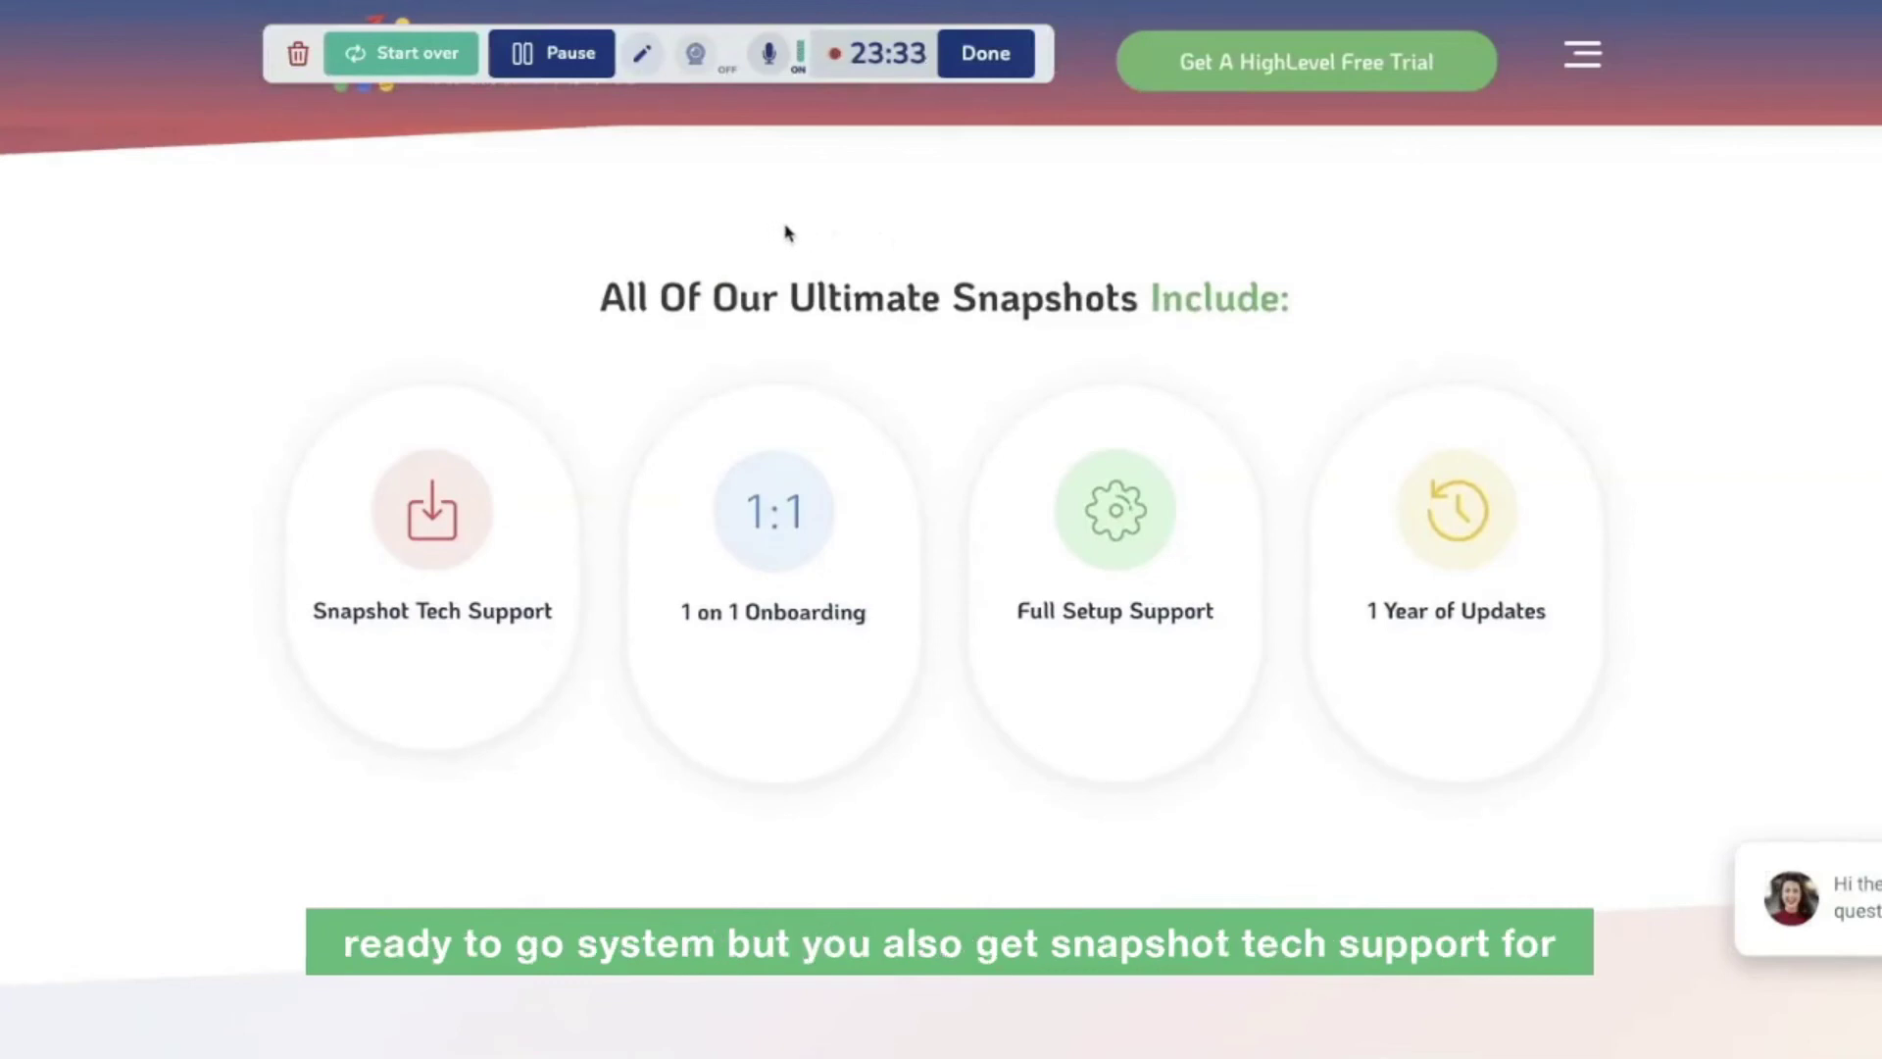
scroll(538, 589, down, 2)
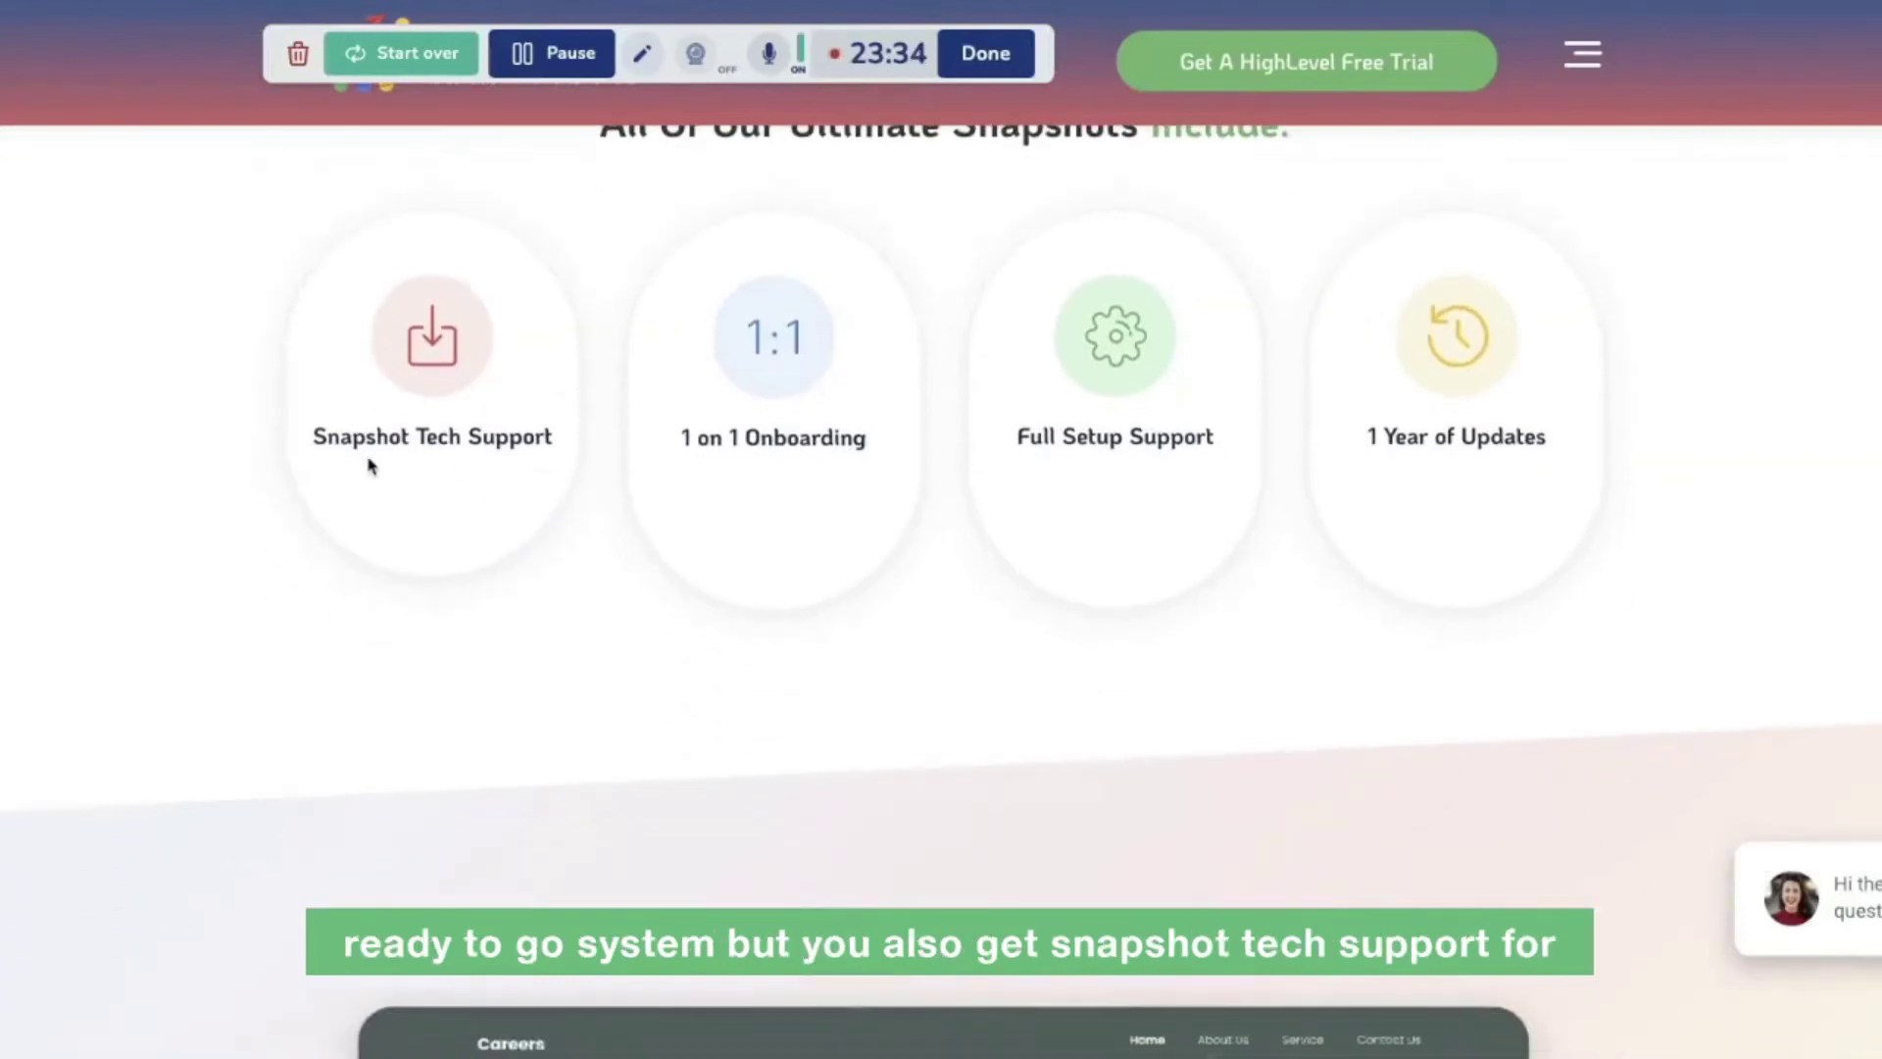
drag(563, 437, 327, 434)
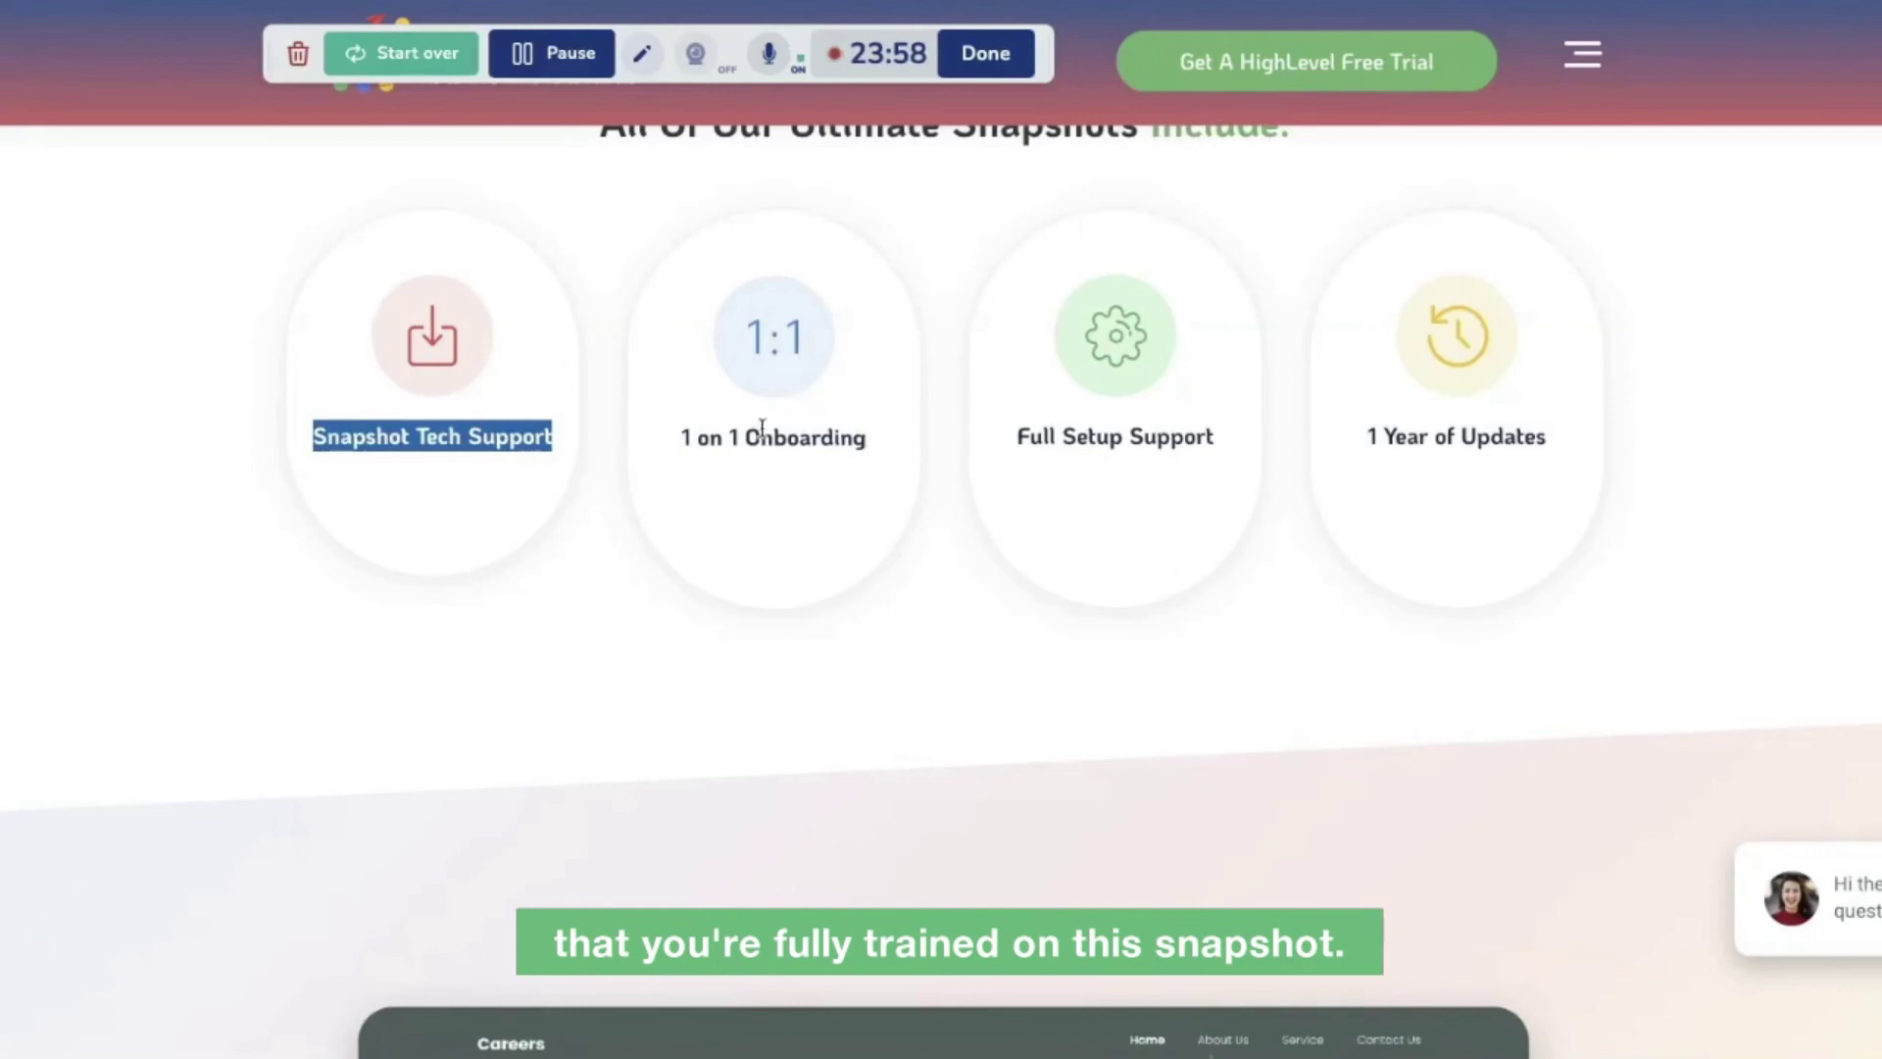
click(698, 439)
drag(670, 443, 875, 453)
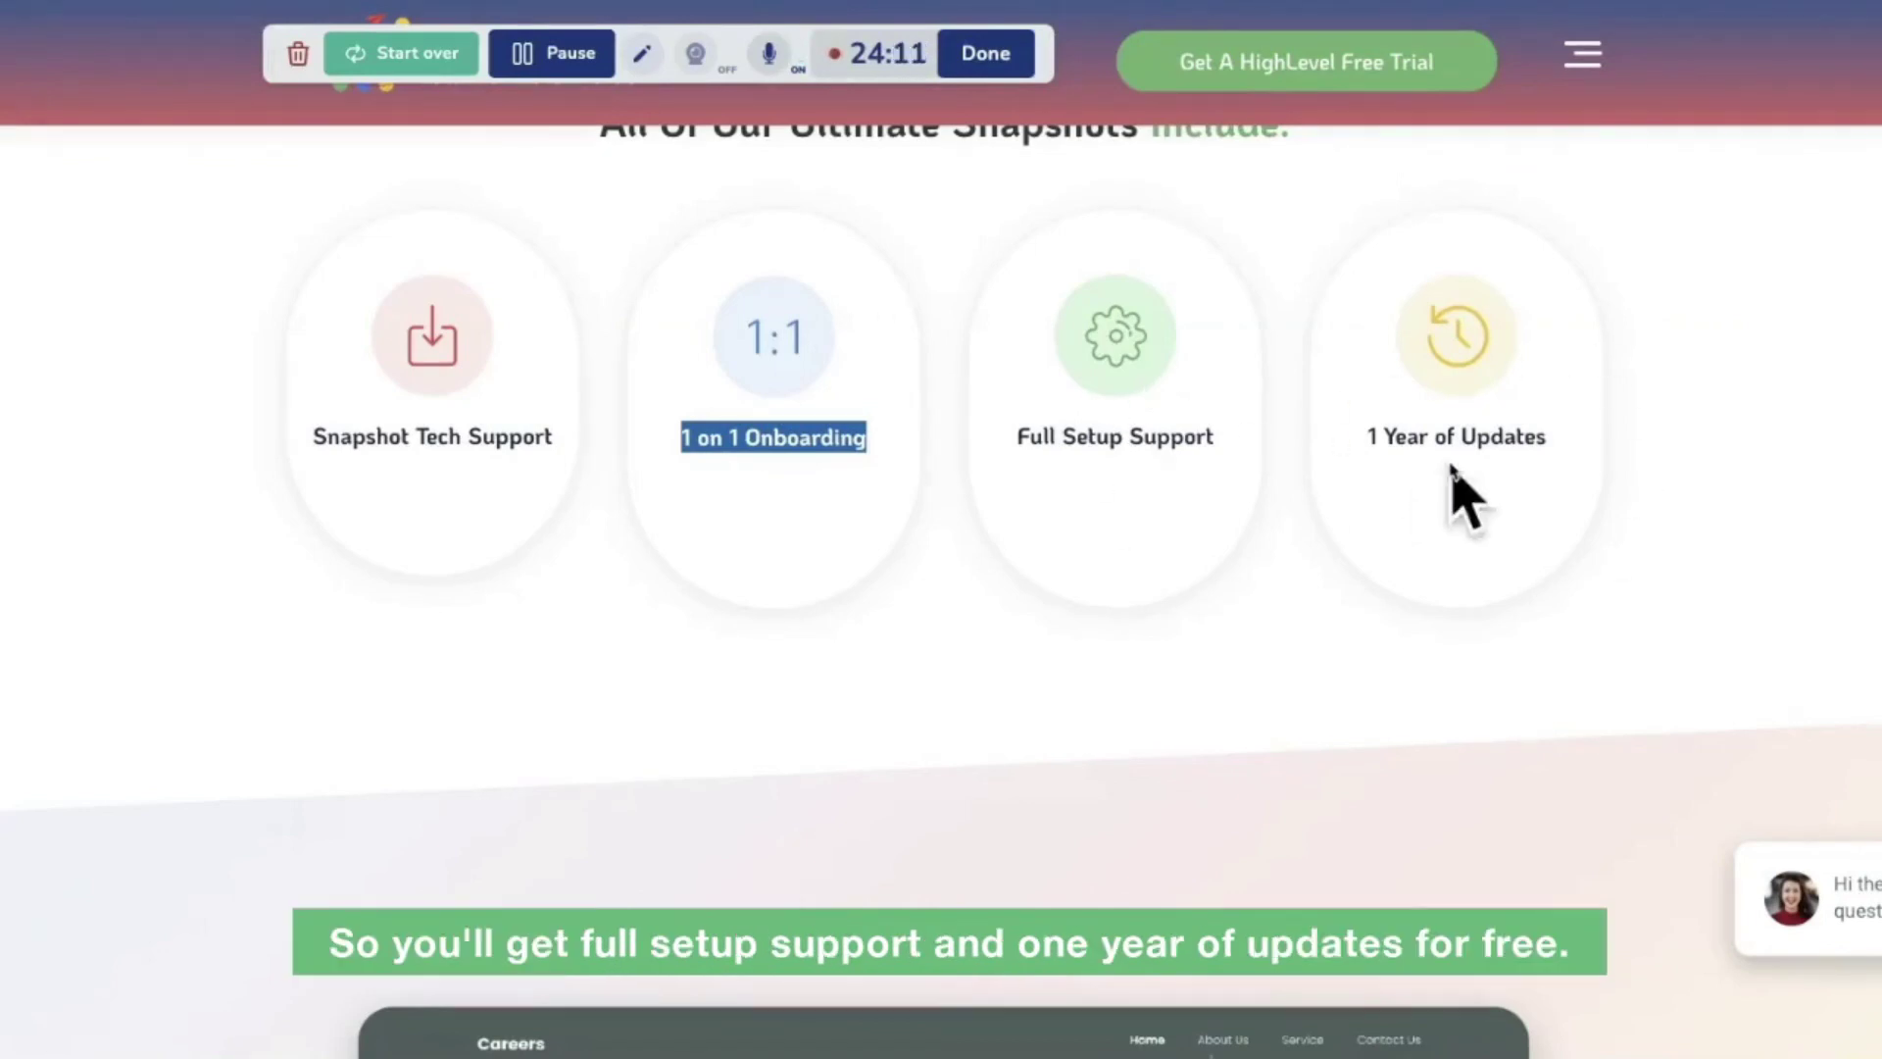
- Review the feature sections from Full Hiring Funnel to Extensive Workflows, highlighting each section's heading
scroll(1441, 521, down, 18)
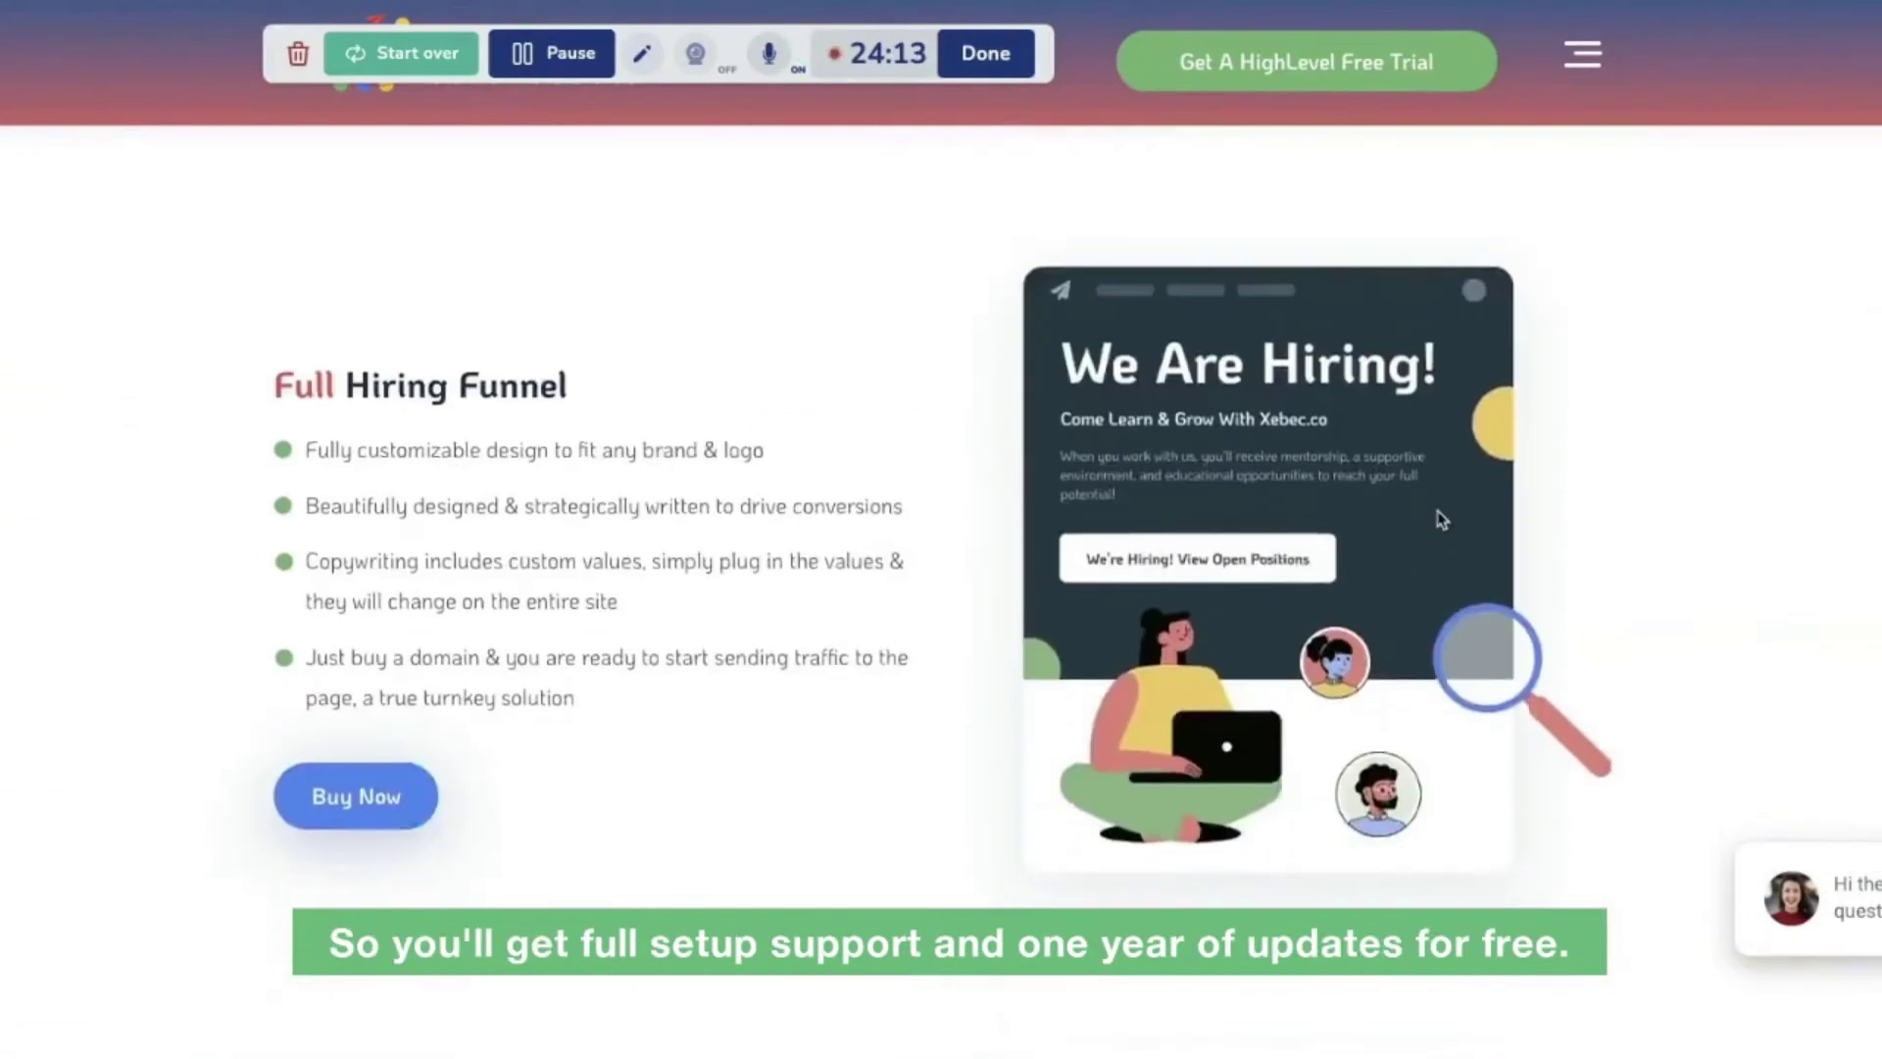
drag(259, 388, 694, 402)
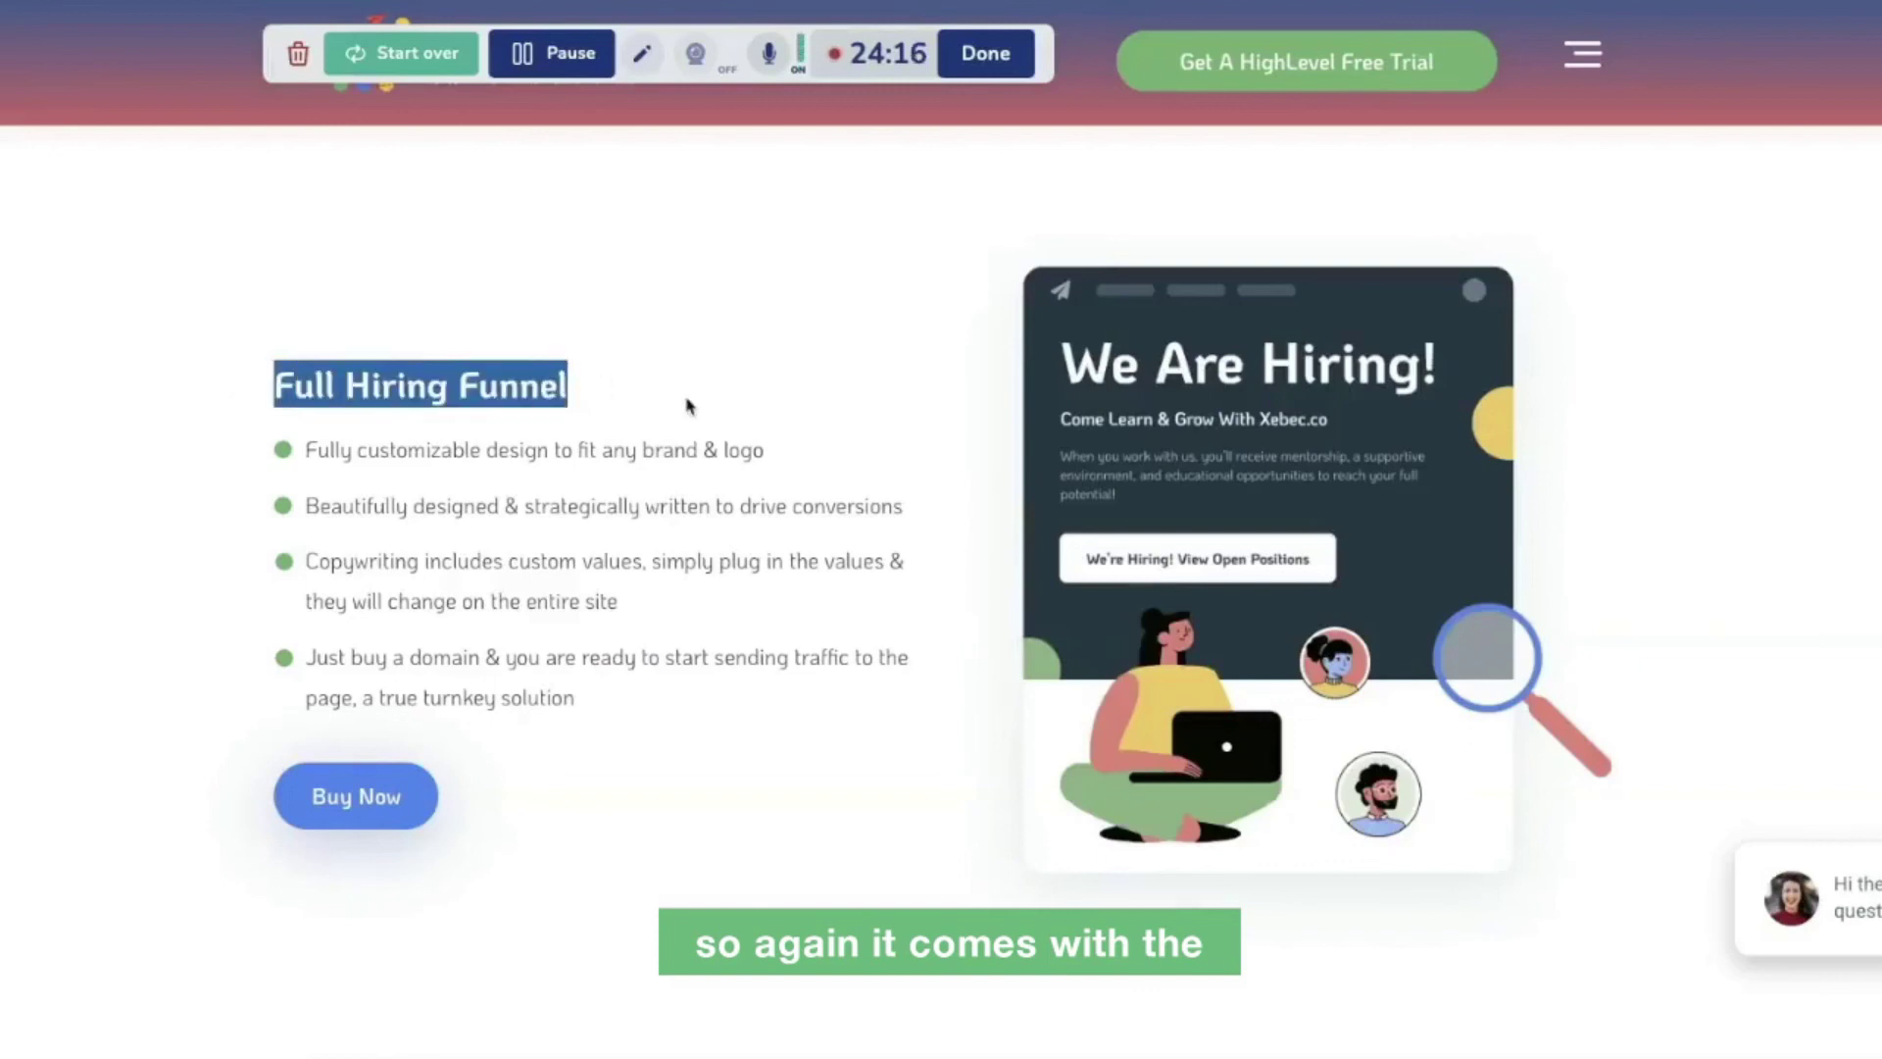
scroll(601, 698, down, 3)
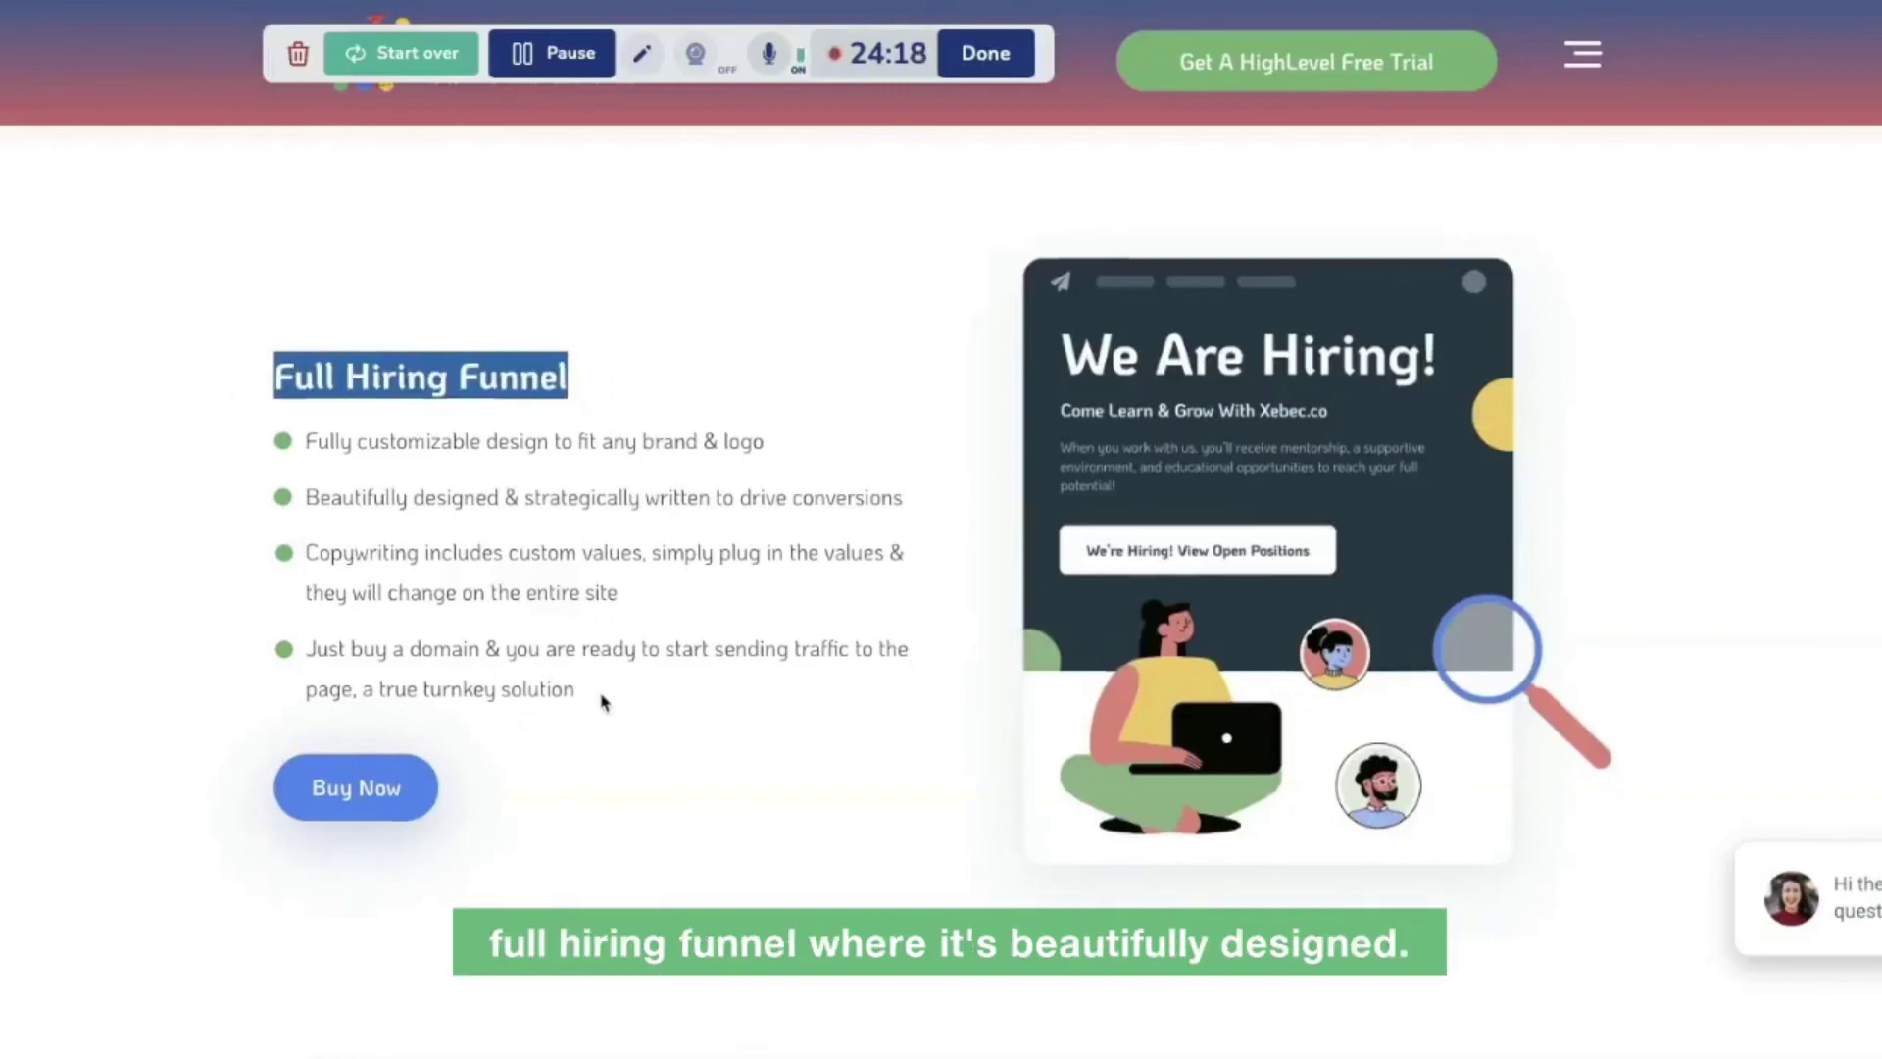
scroll(608, 704, down, 3)
drag(958, 444, 1377, 453)
scroll(996, 630, down, 7)
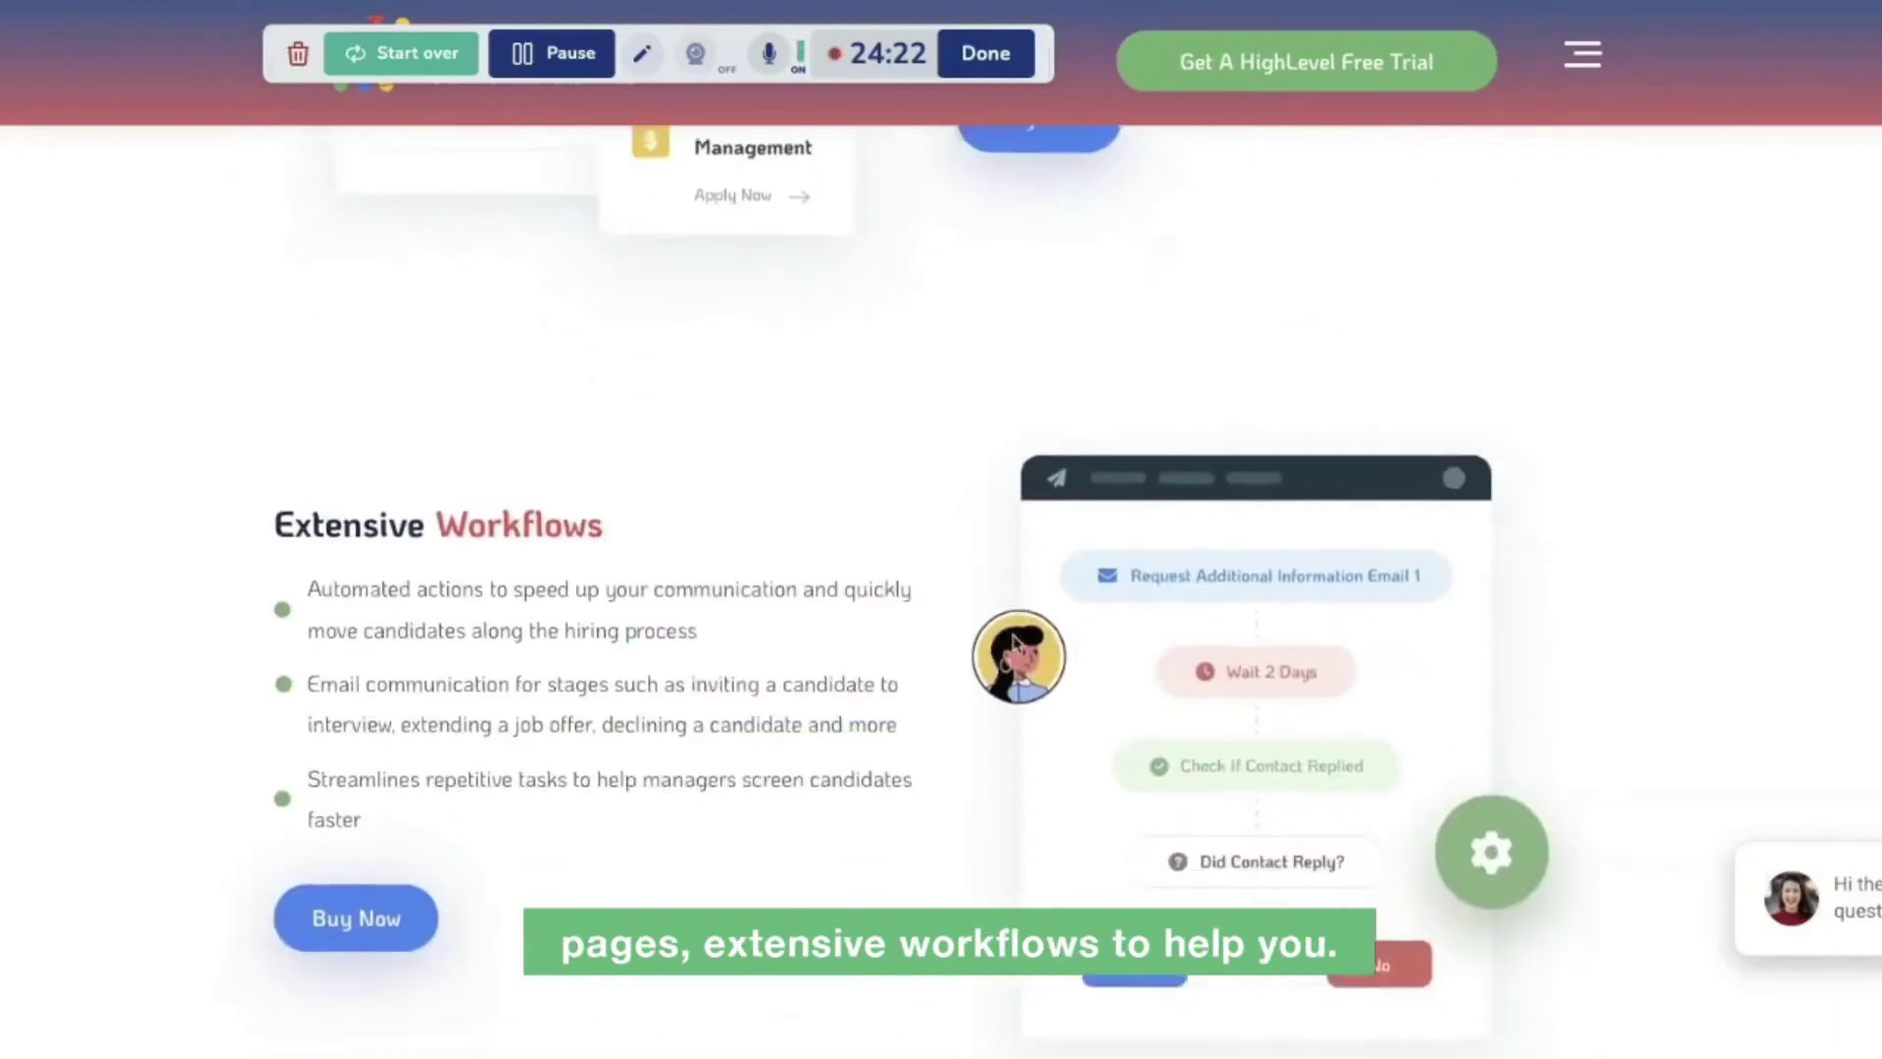
triple_click(317, 348)
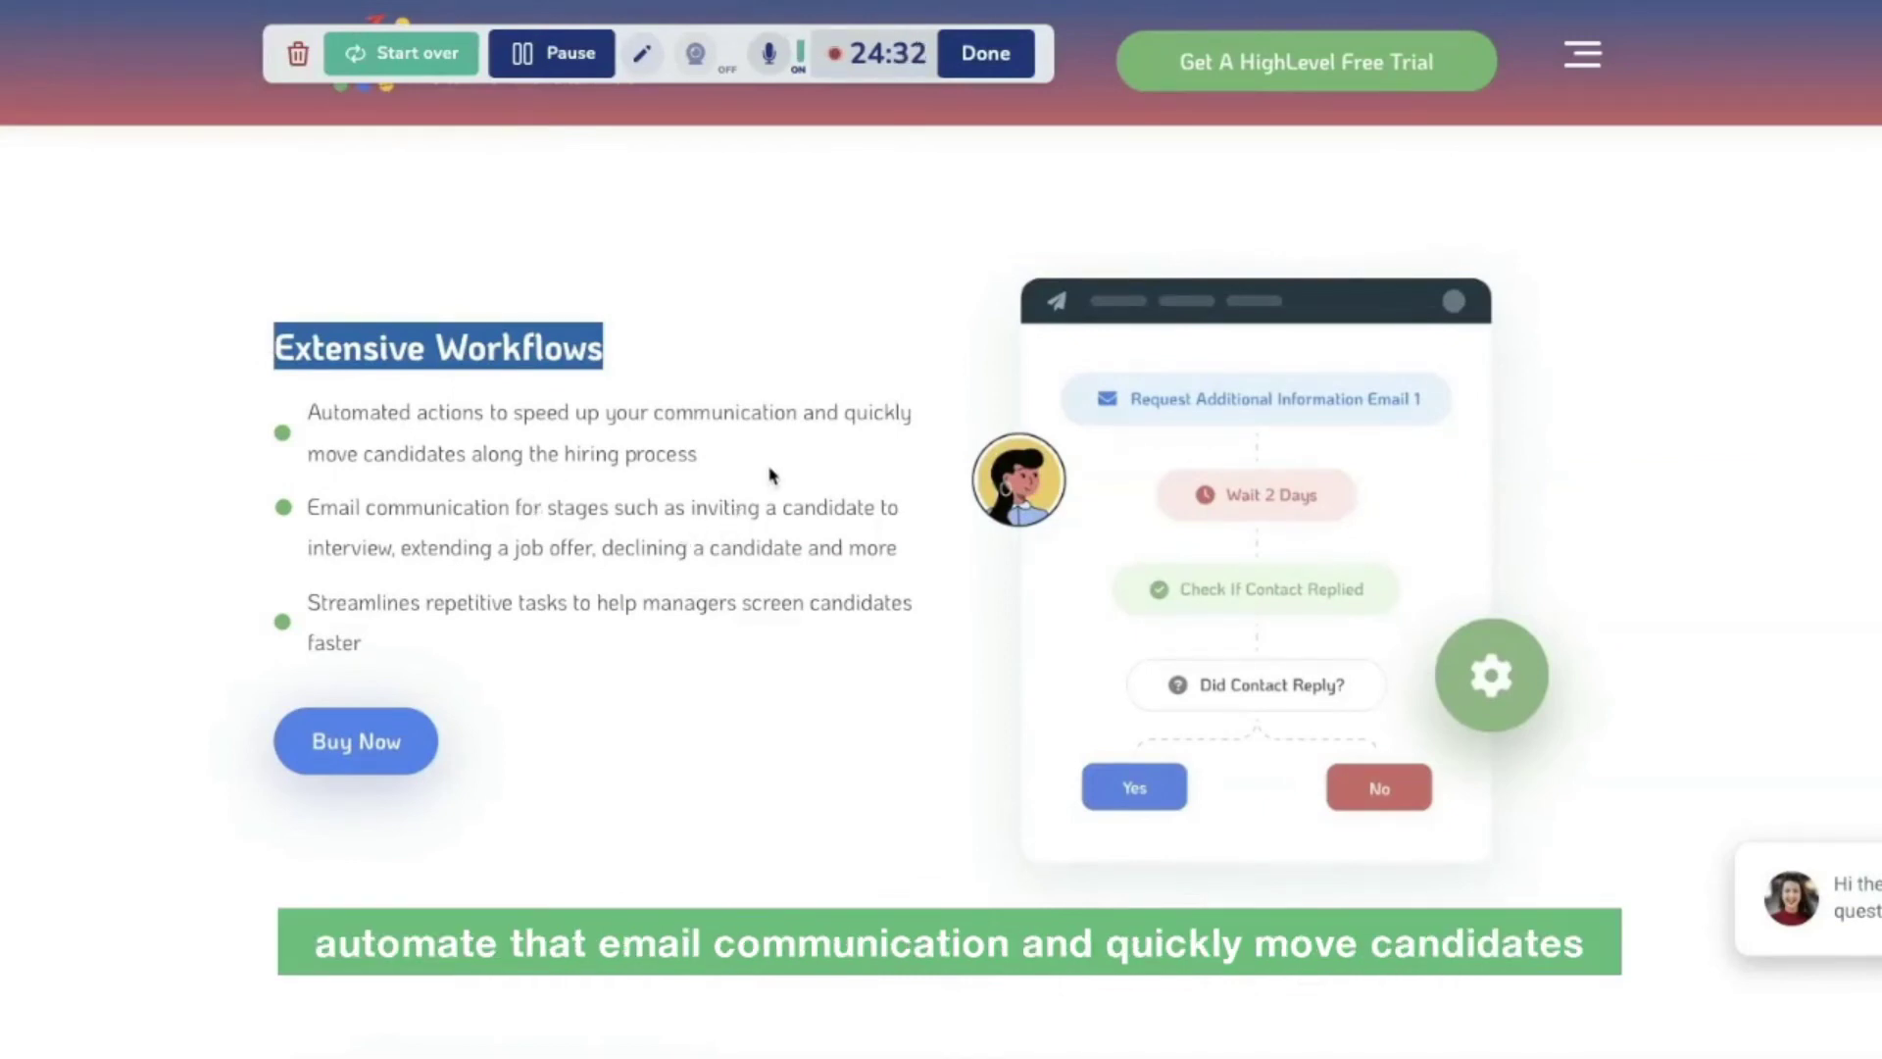
- Highlight the Automated Pipelines heading and review that section of the sales page
scroll(771, 477, down, 5)
scroll(771, 480, down, 4)
drag(1296, 351, 911, 357)
scroll(902, 410, up, 1)
scroll(899, 412, up, 3)
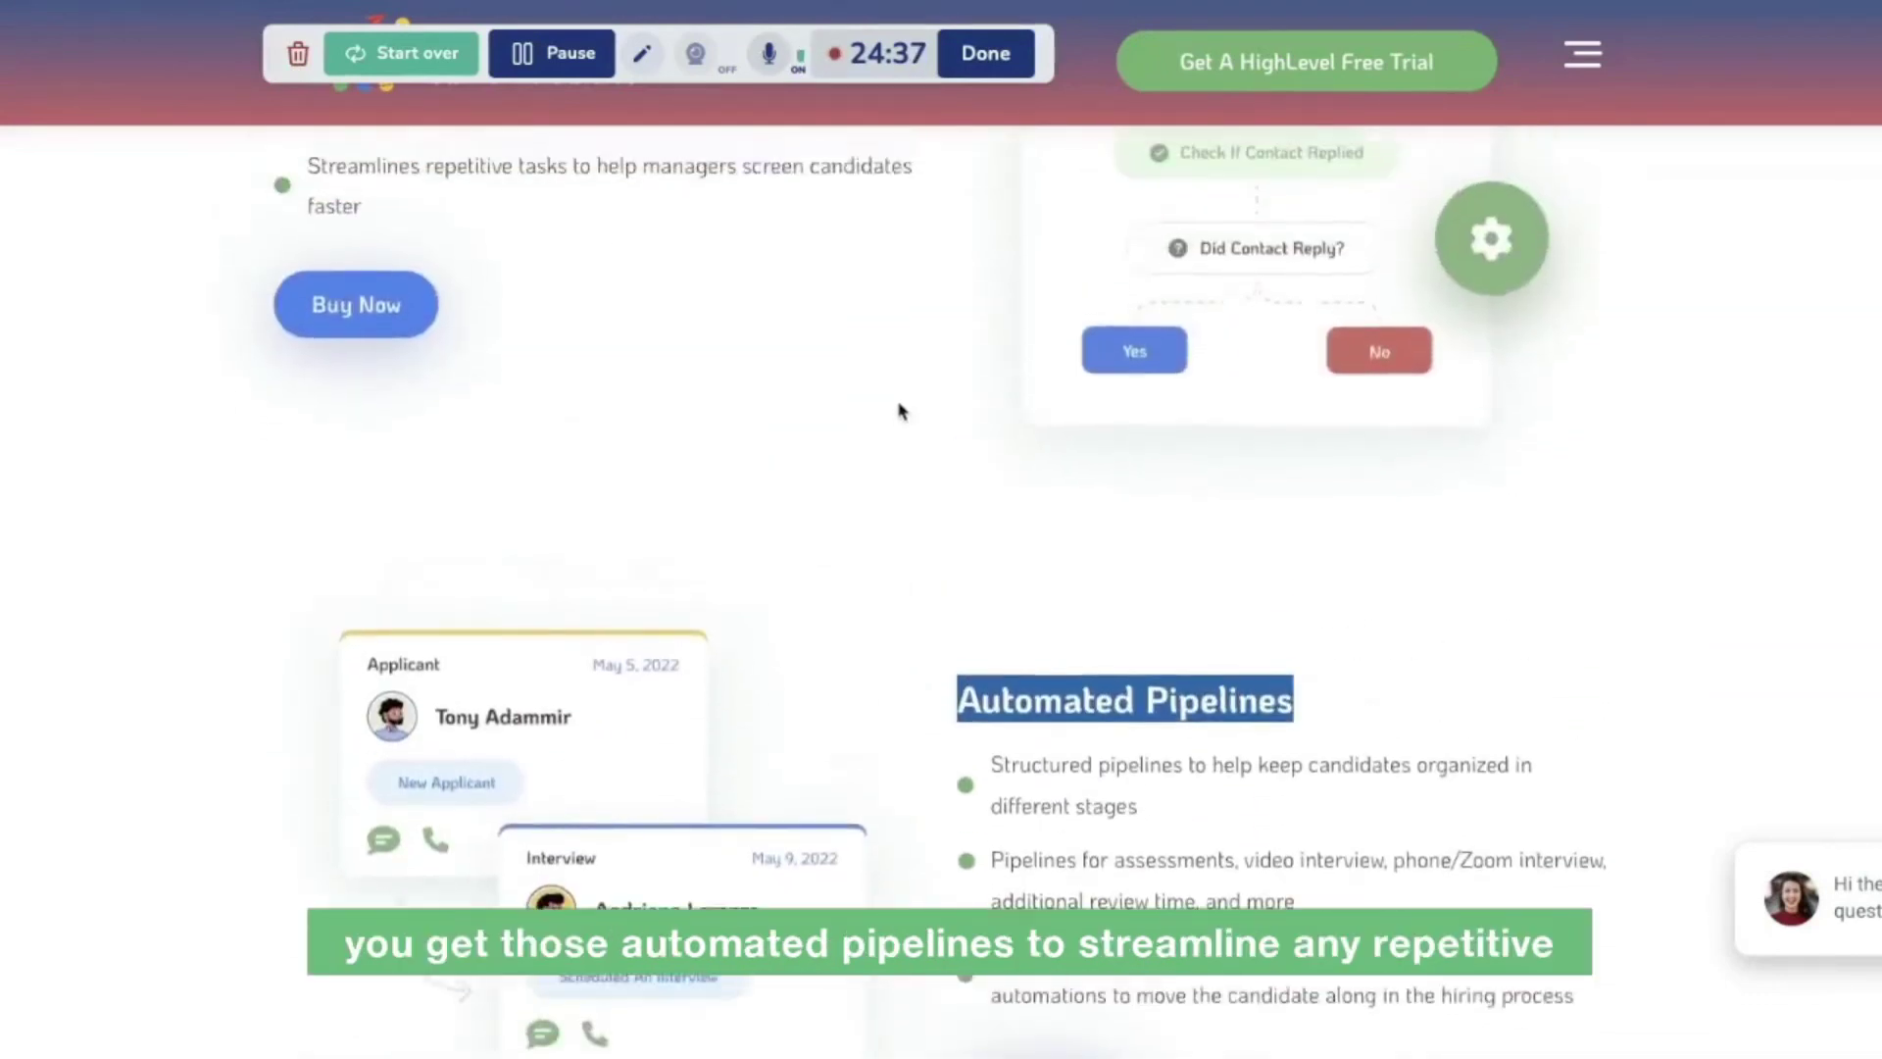
- Review the Email Follow Up and Multiple Interview Options sections, highlighting both headings
scroll(873, 477, down, 5)
scroll(888, 477, down, 5)
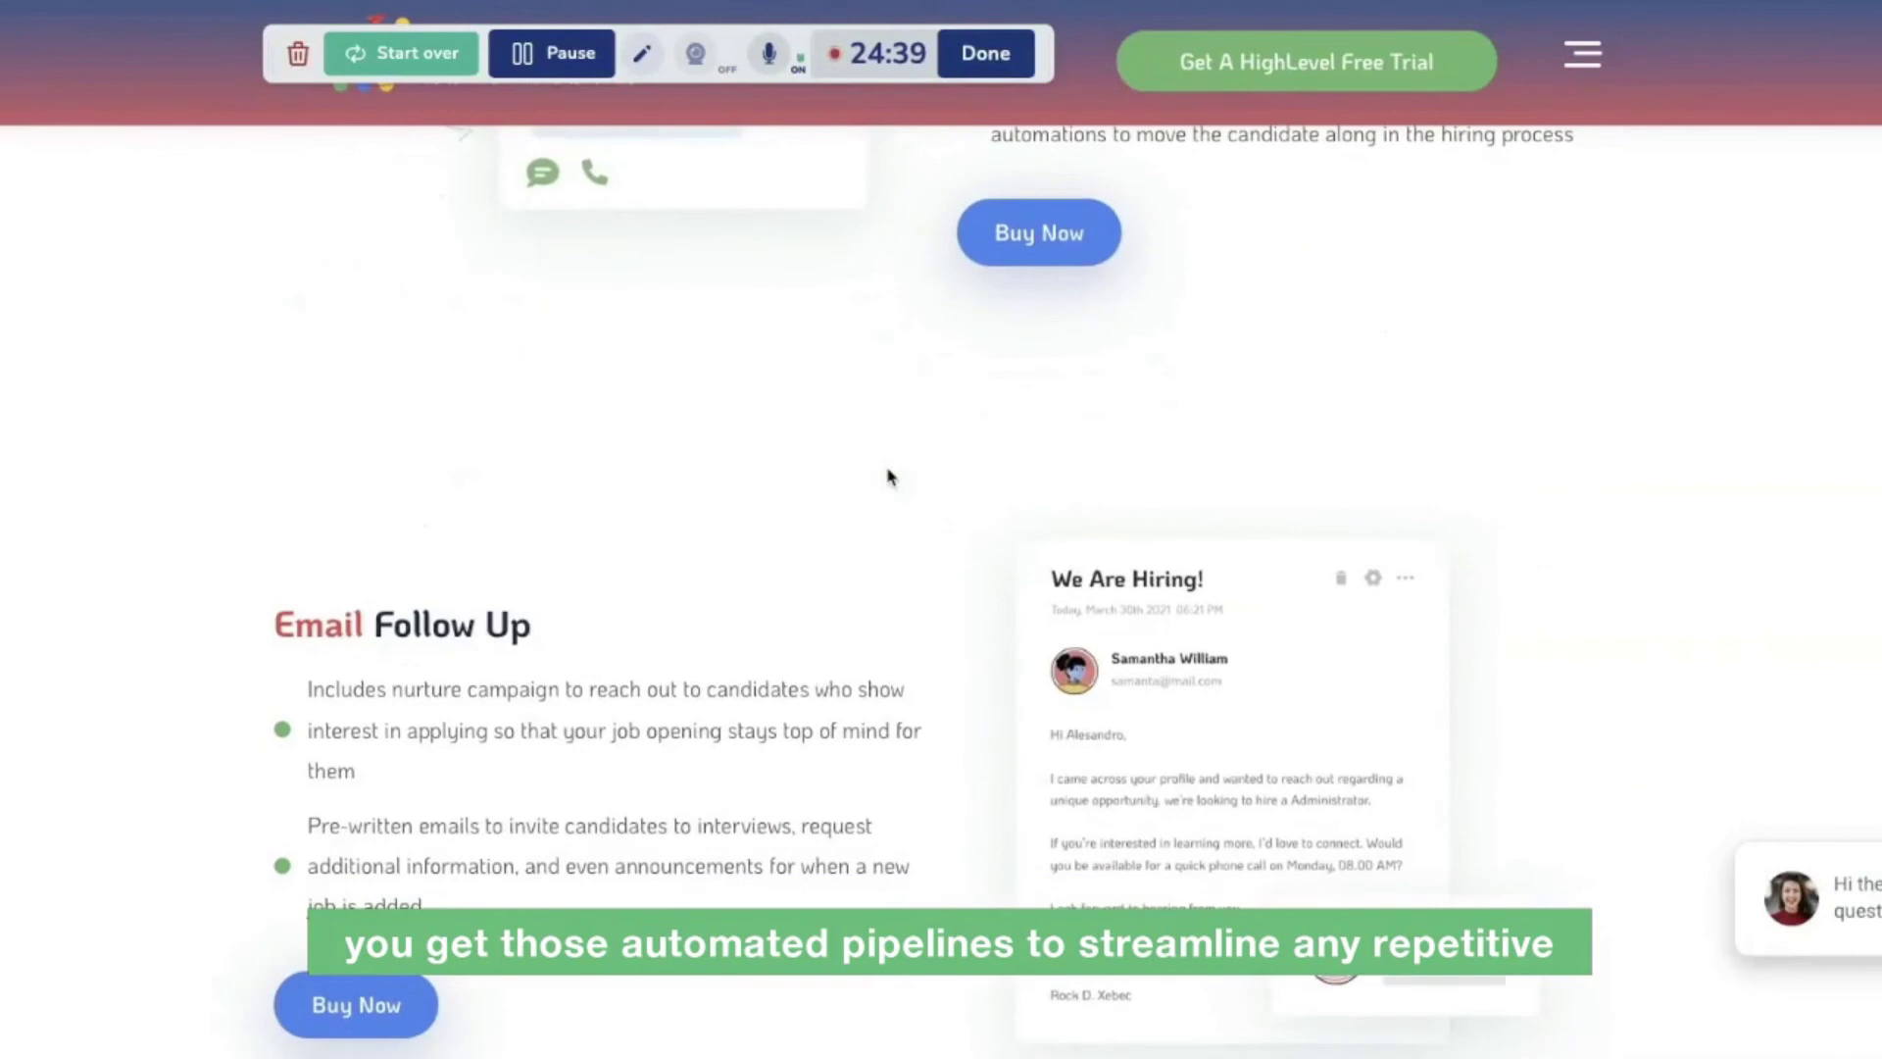
scroll(888, 477, down, 4)
drag(571, 251, 267, 241)
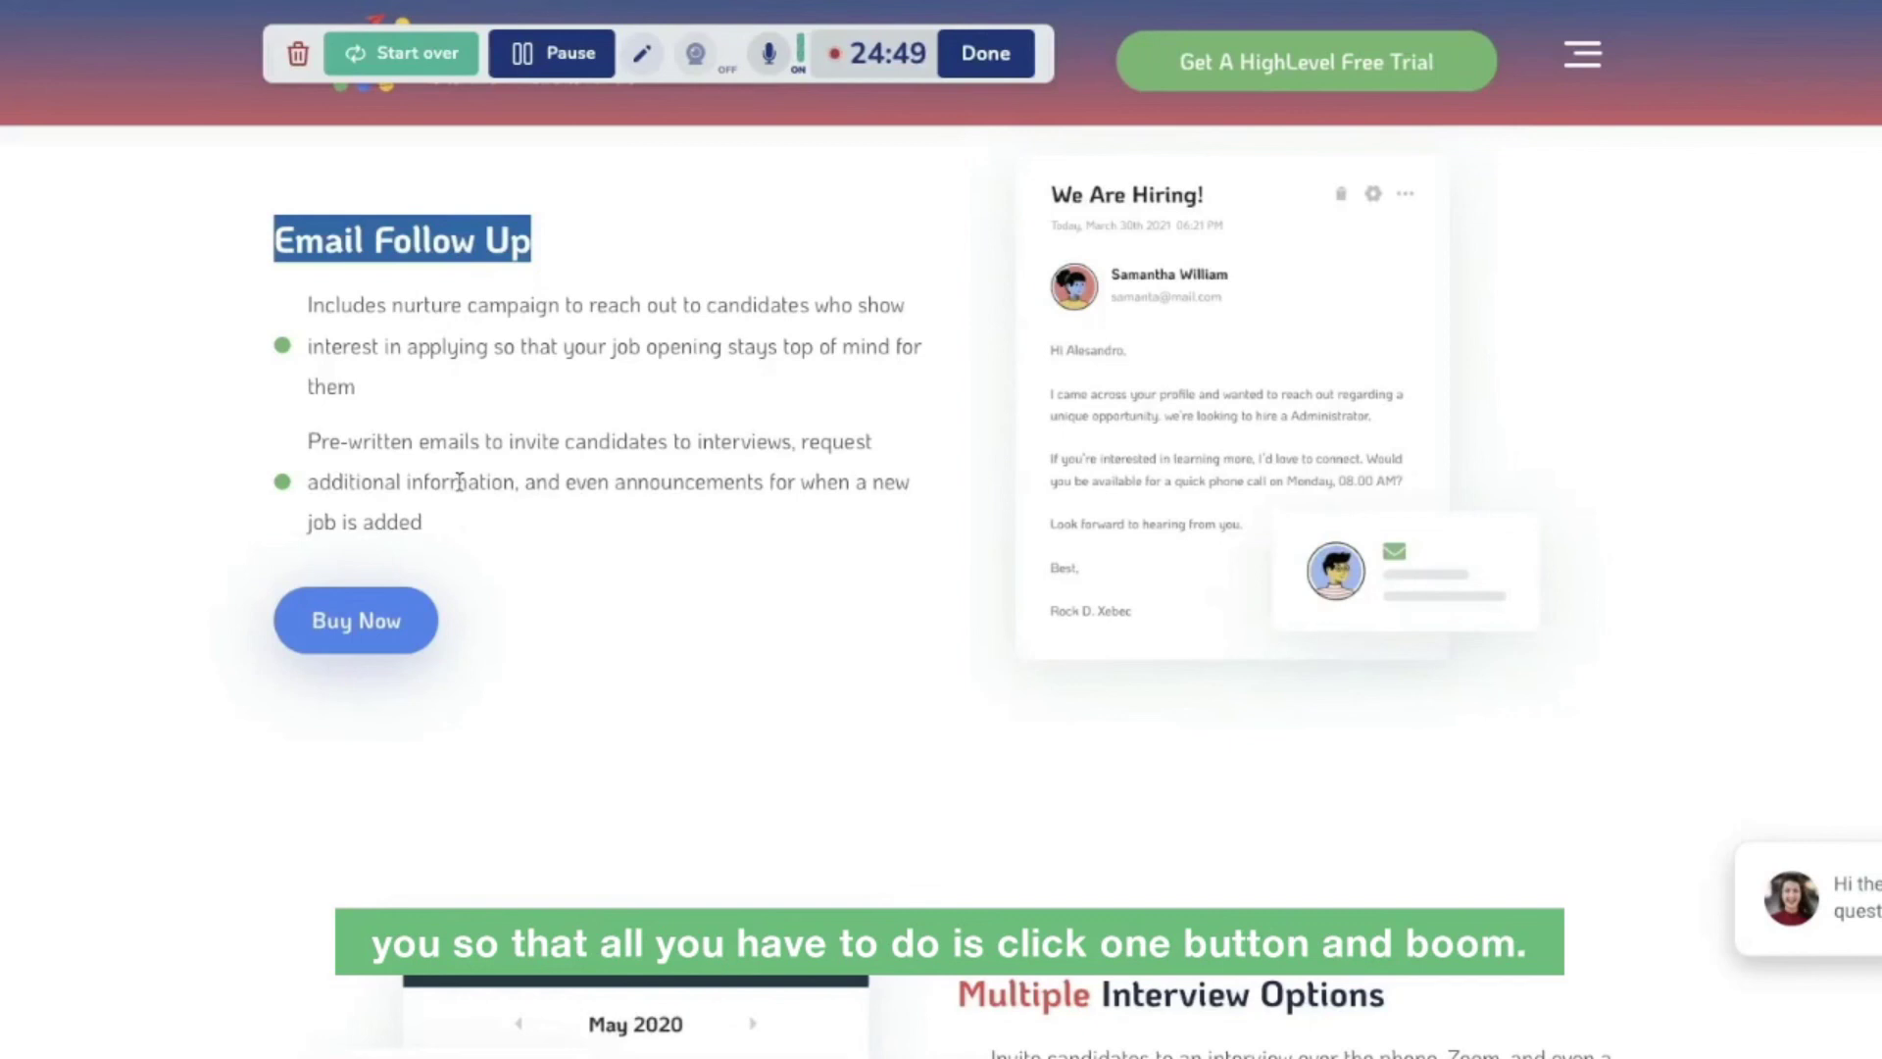
scroll(460, 480, down, 5)
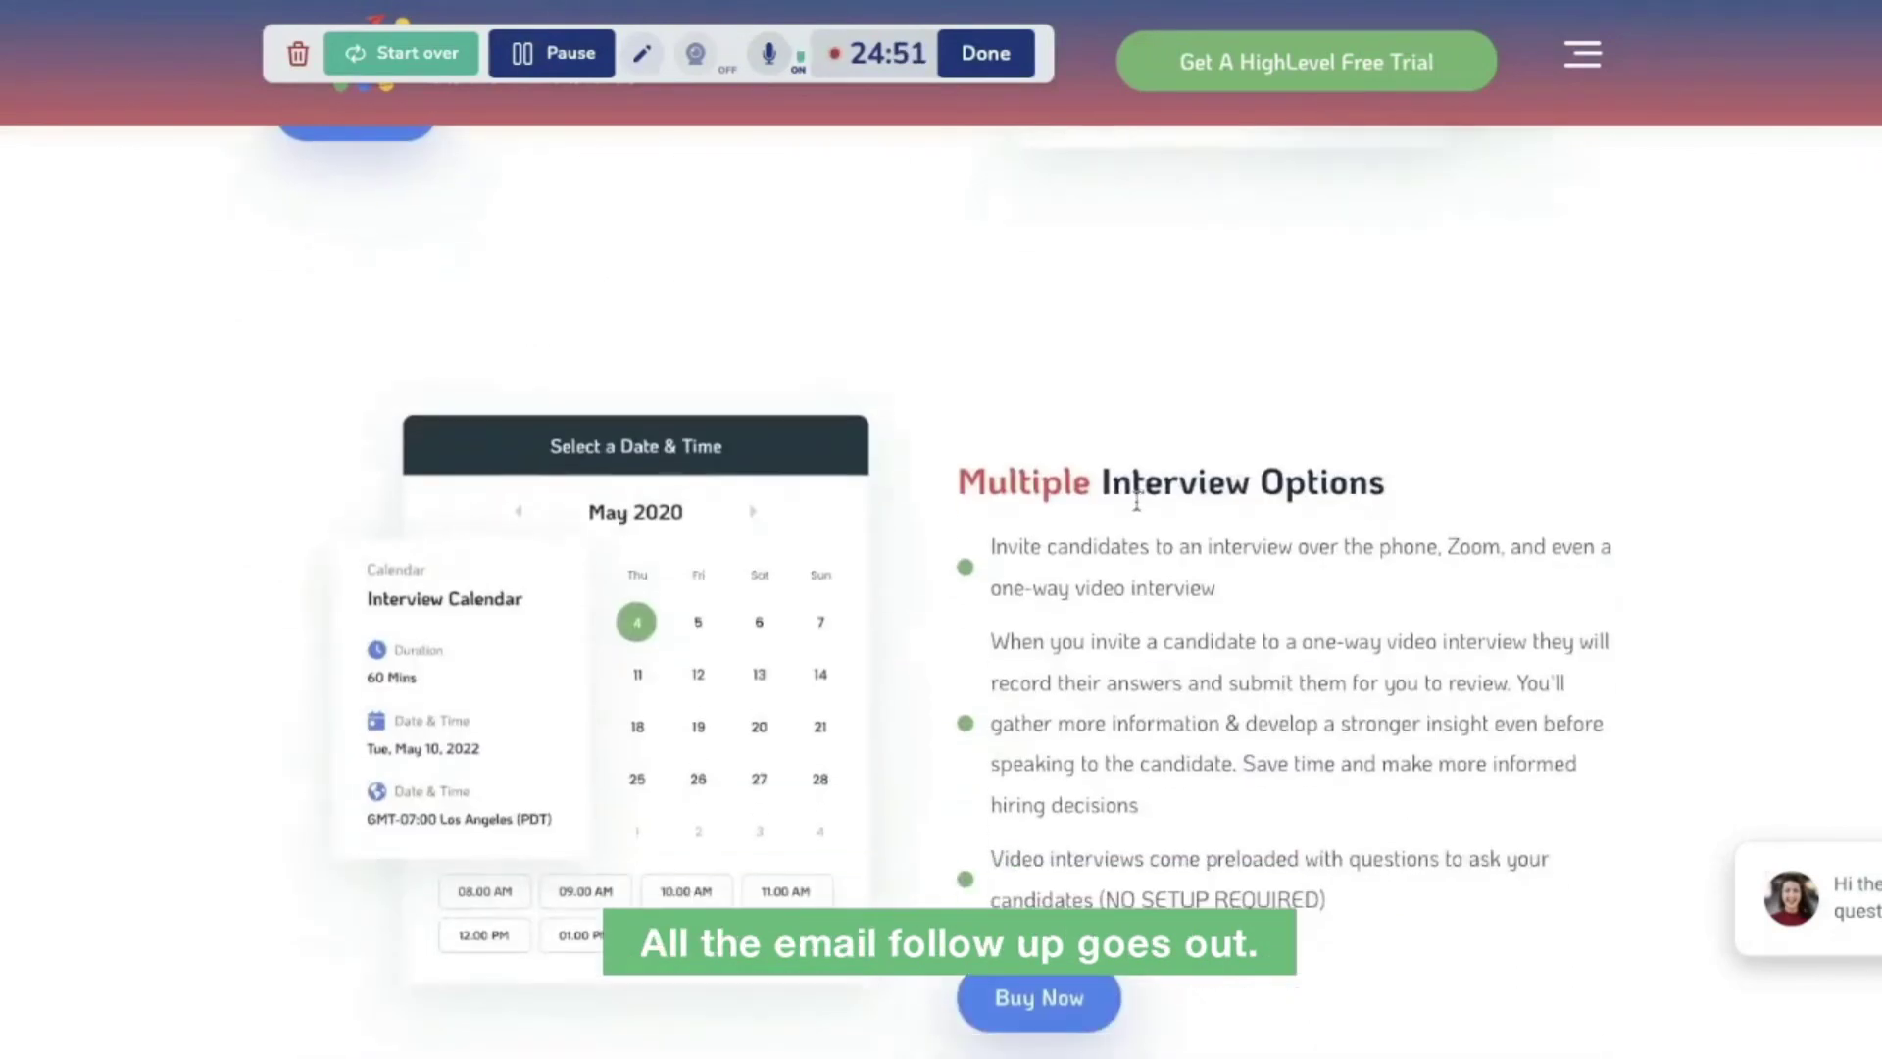
drag(1419, 483, 965, 474)
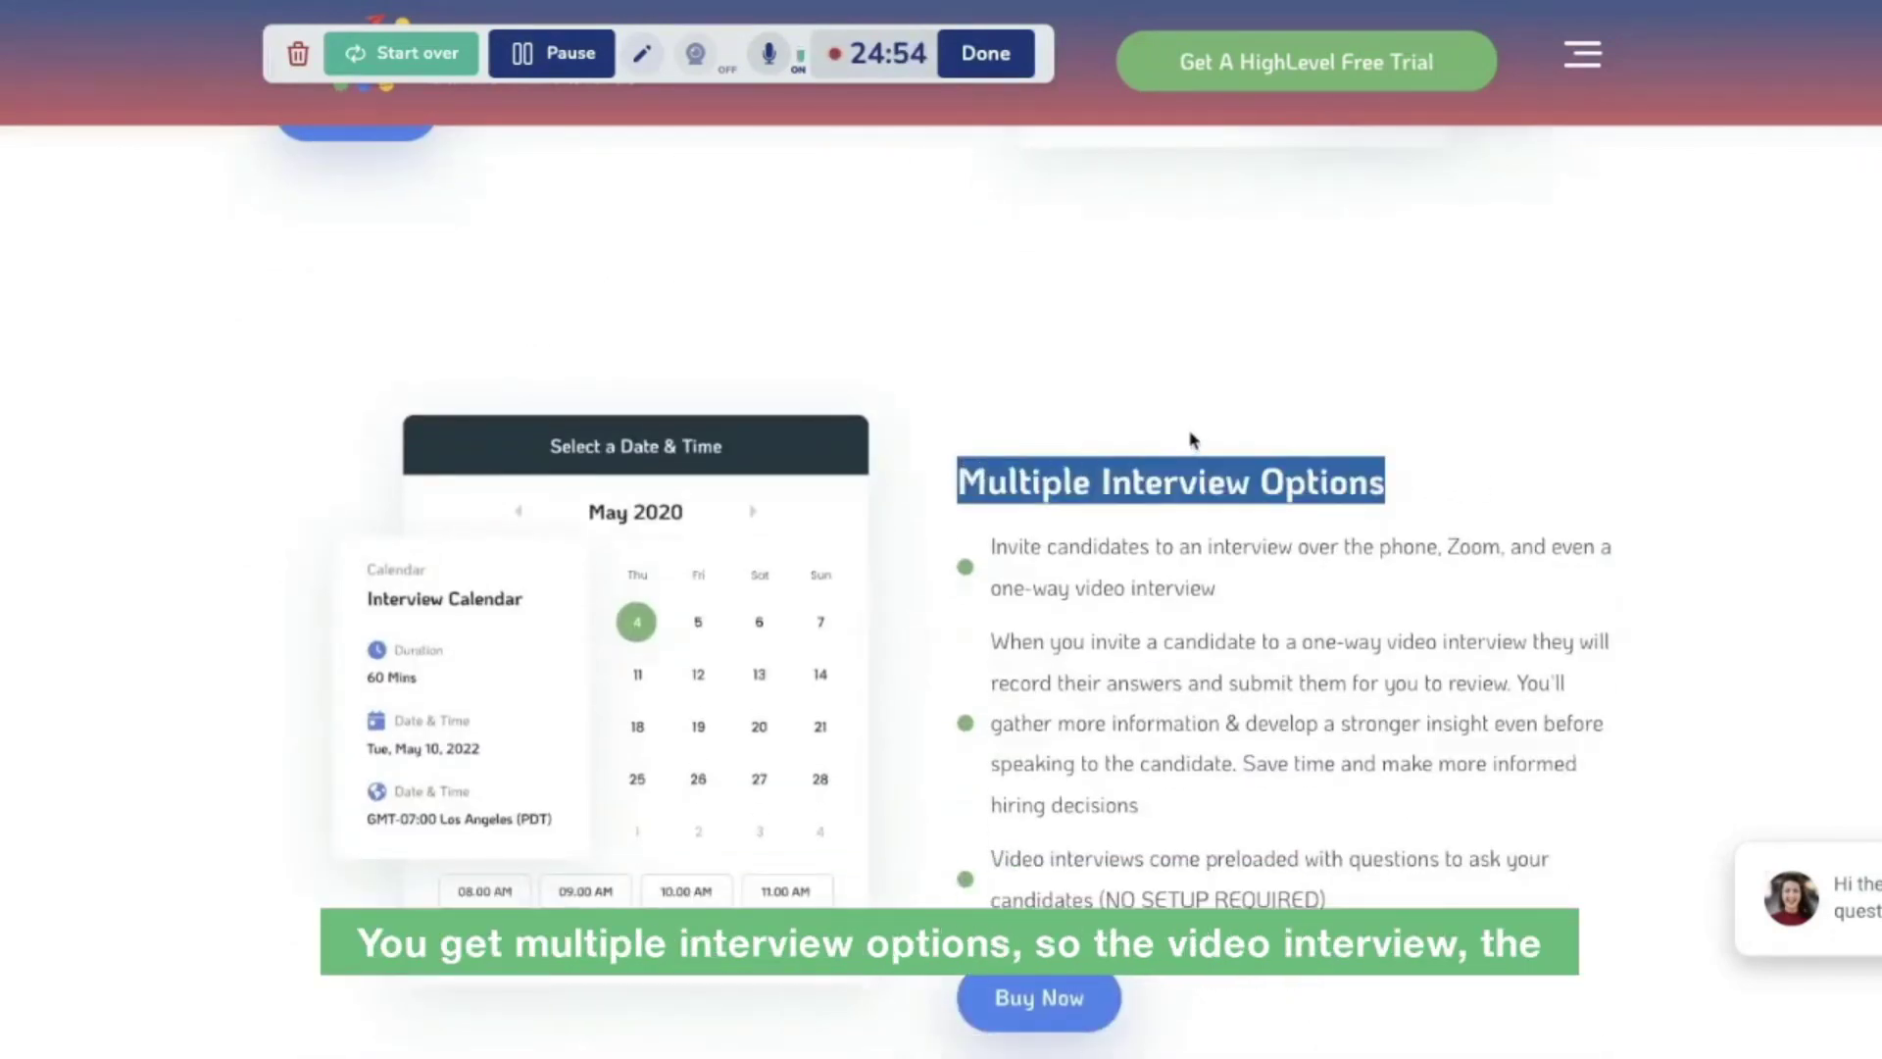
scroll(1194, 440, down, 2)
click(1195, 468)
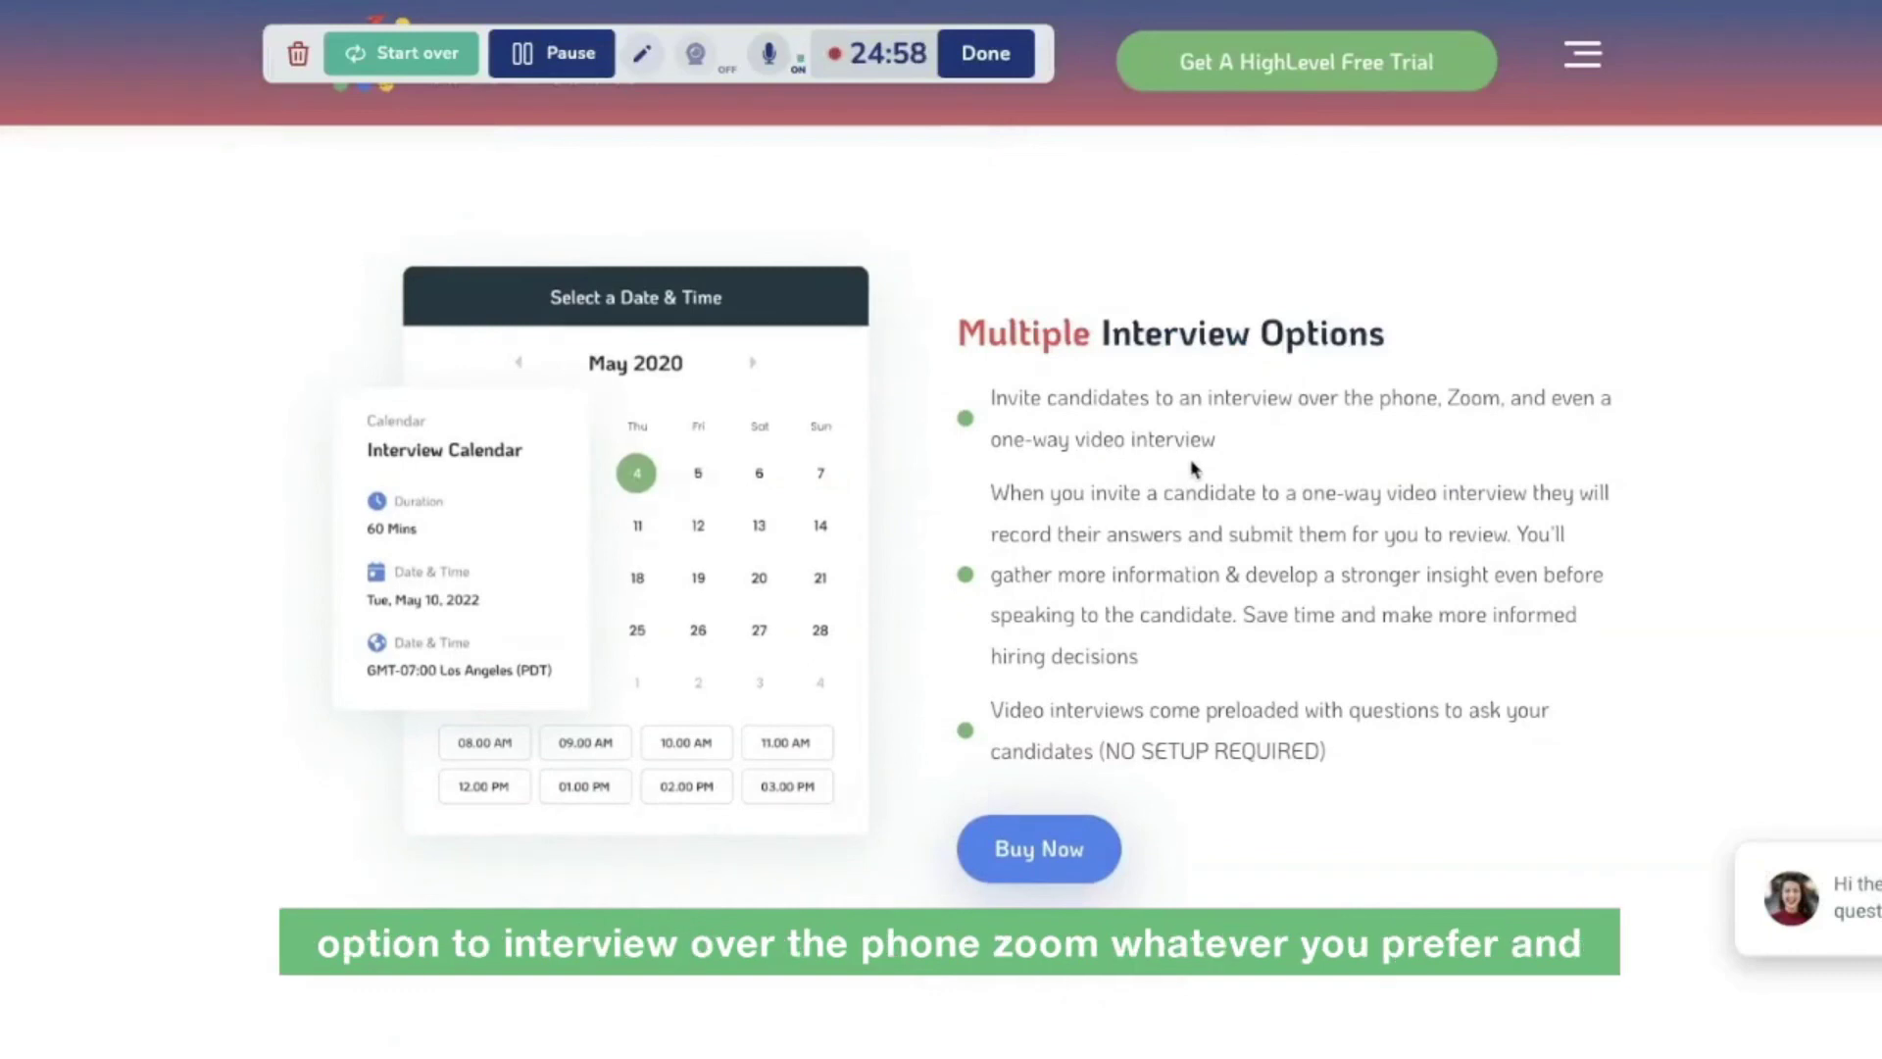
- Highlight the Application & Personality Assessment heading and review its feature list
scroll(1181, 473, down, 3)
scroll(1179, 474, down, 3)
scroll(1179, 474, up, 1)
scroll(1179, 474, down, 3)
drag(275, 400, 910, 441)
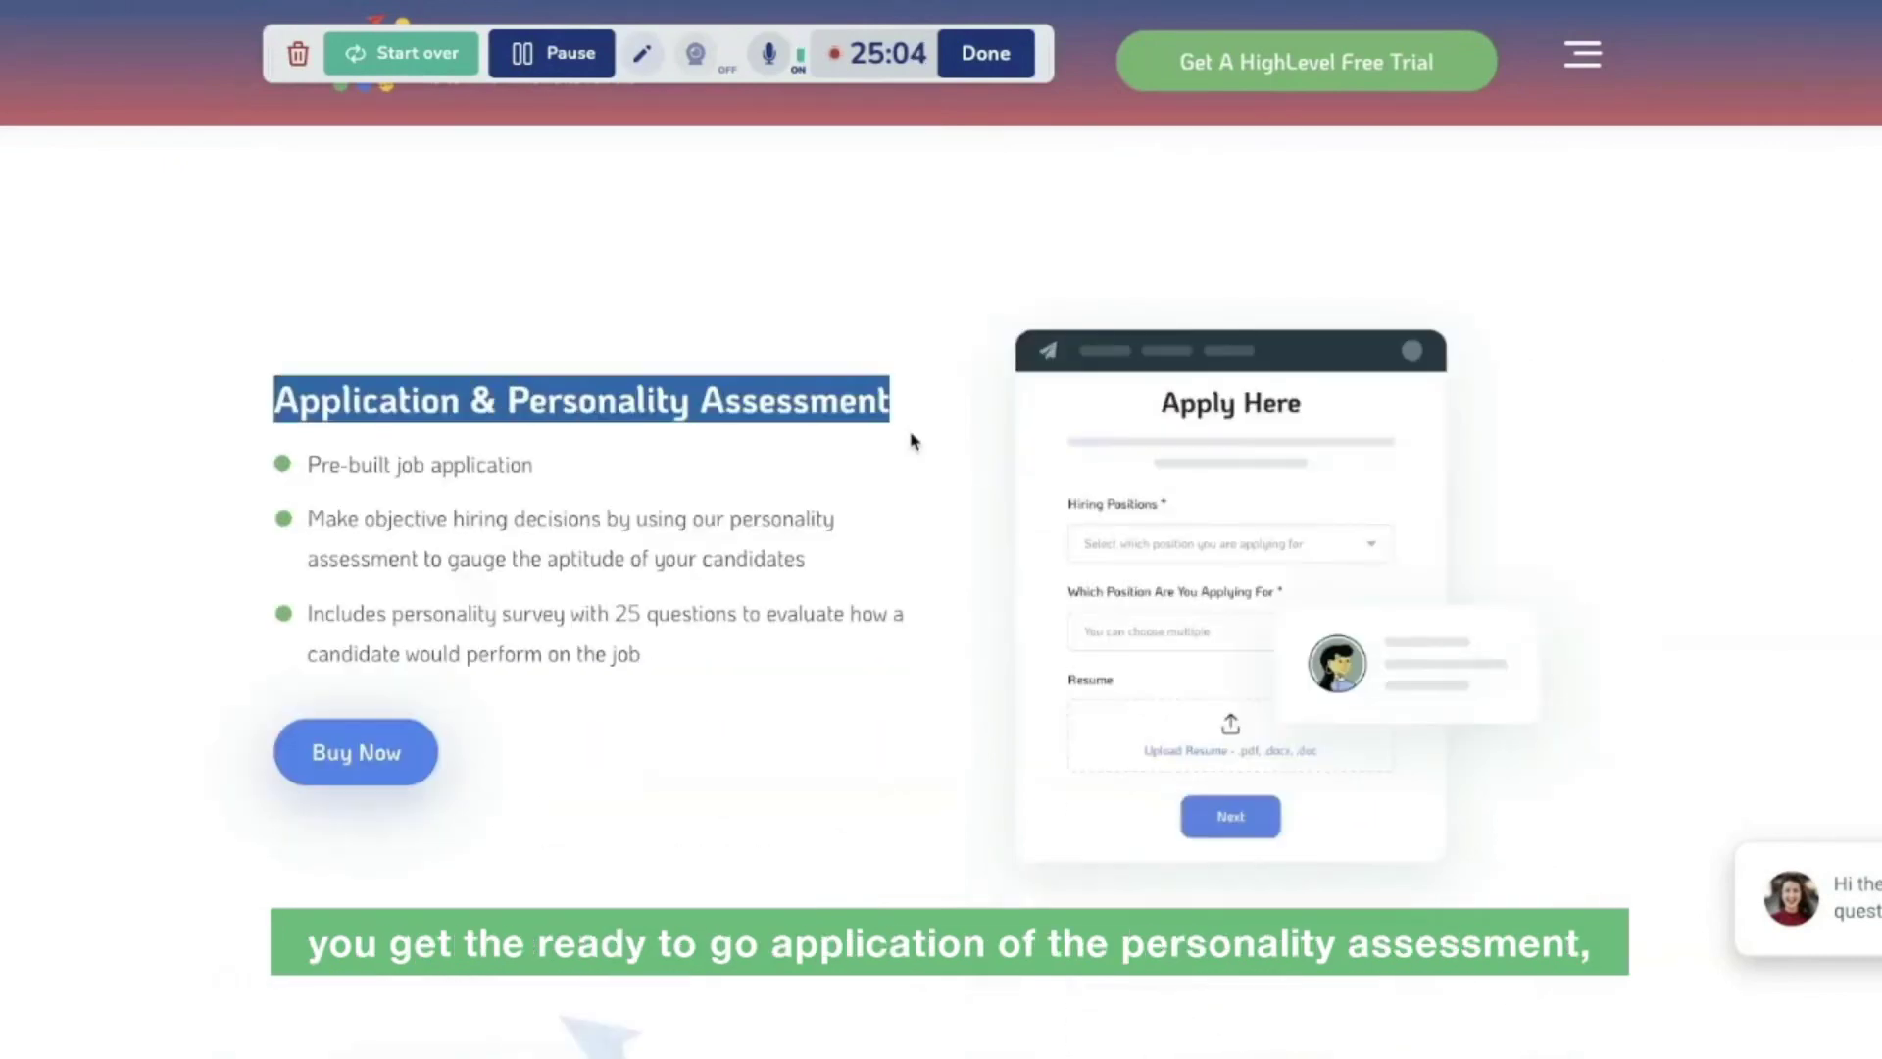
drag(529, 400, 792, 507)
- Review the Offer Letter & HR Forms and 1 Year Of Free Snapshot Updates sections, pointing out both headings
scroll(792, 507, down, 4)
scroll(792, 507, down, 4)
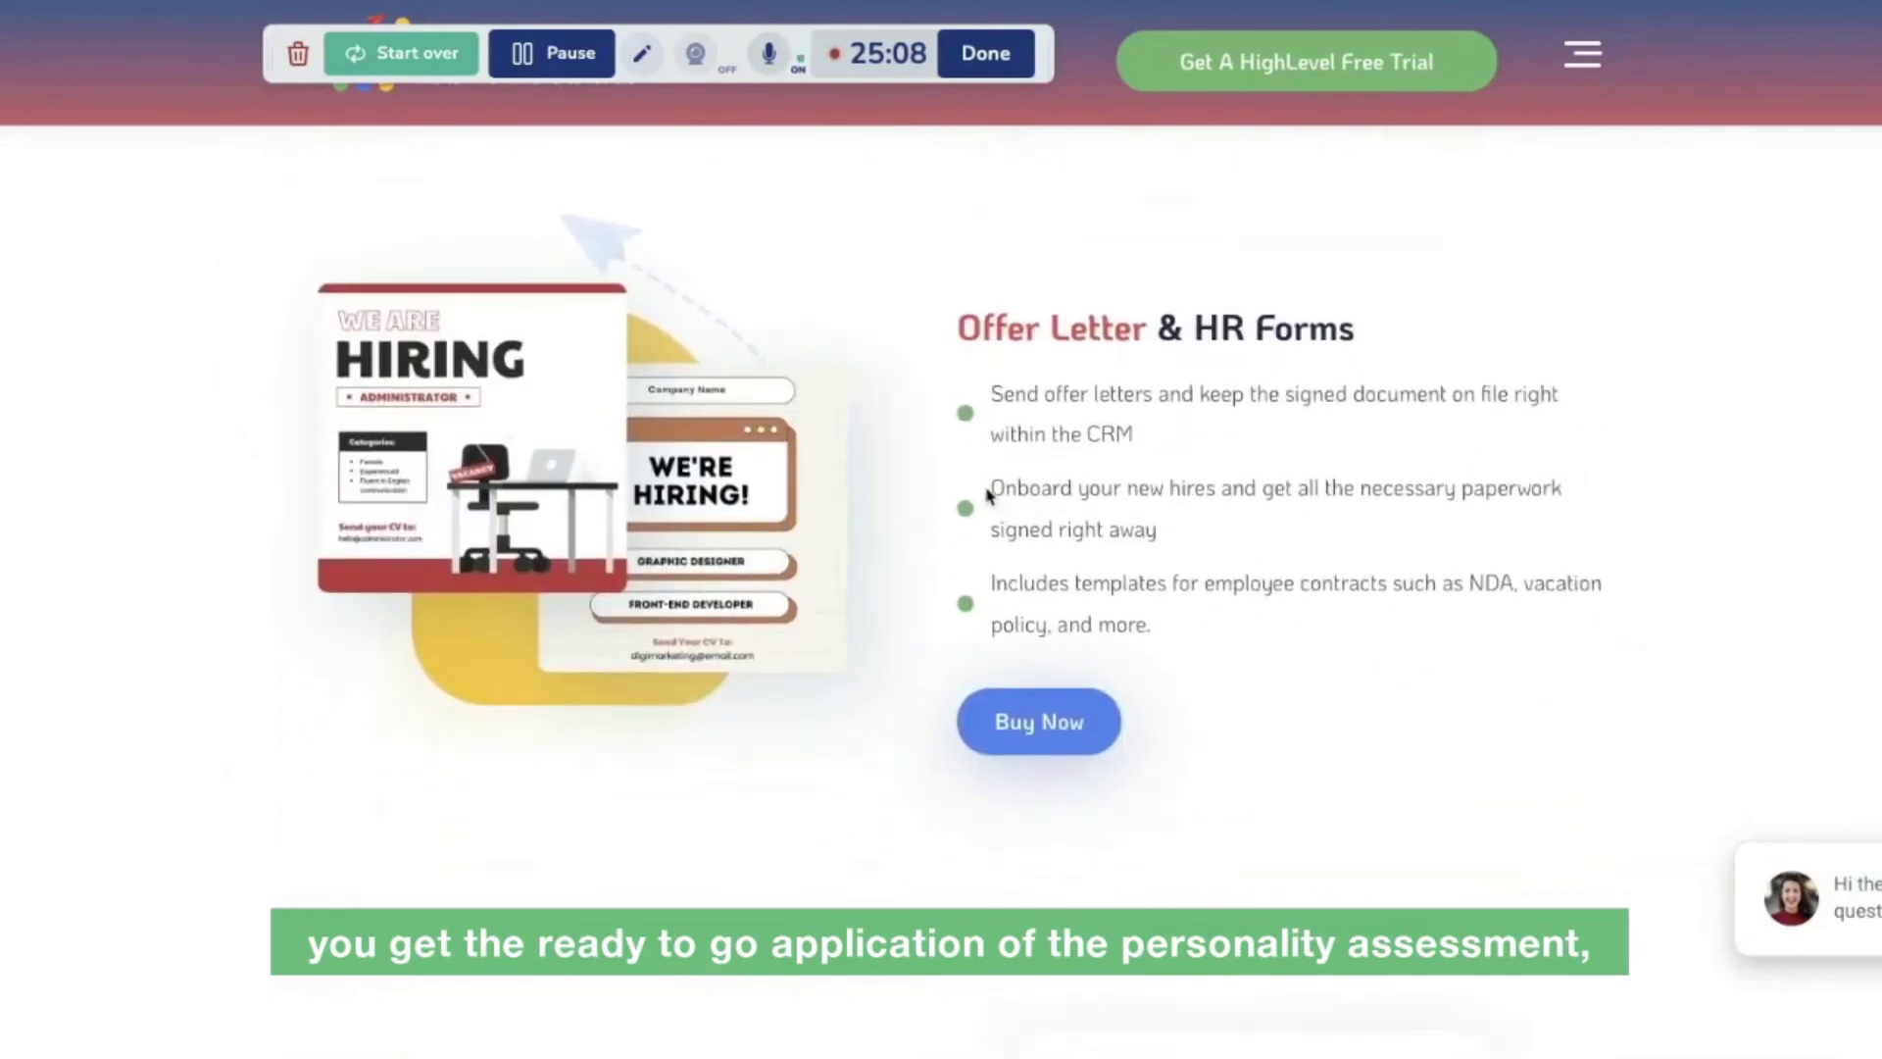
drag(949, 330, 1163, 328)
click(1091, 336)
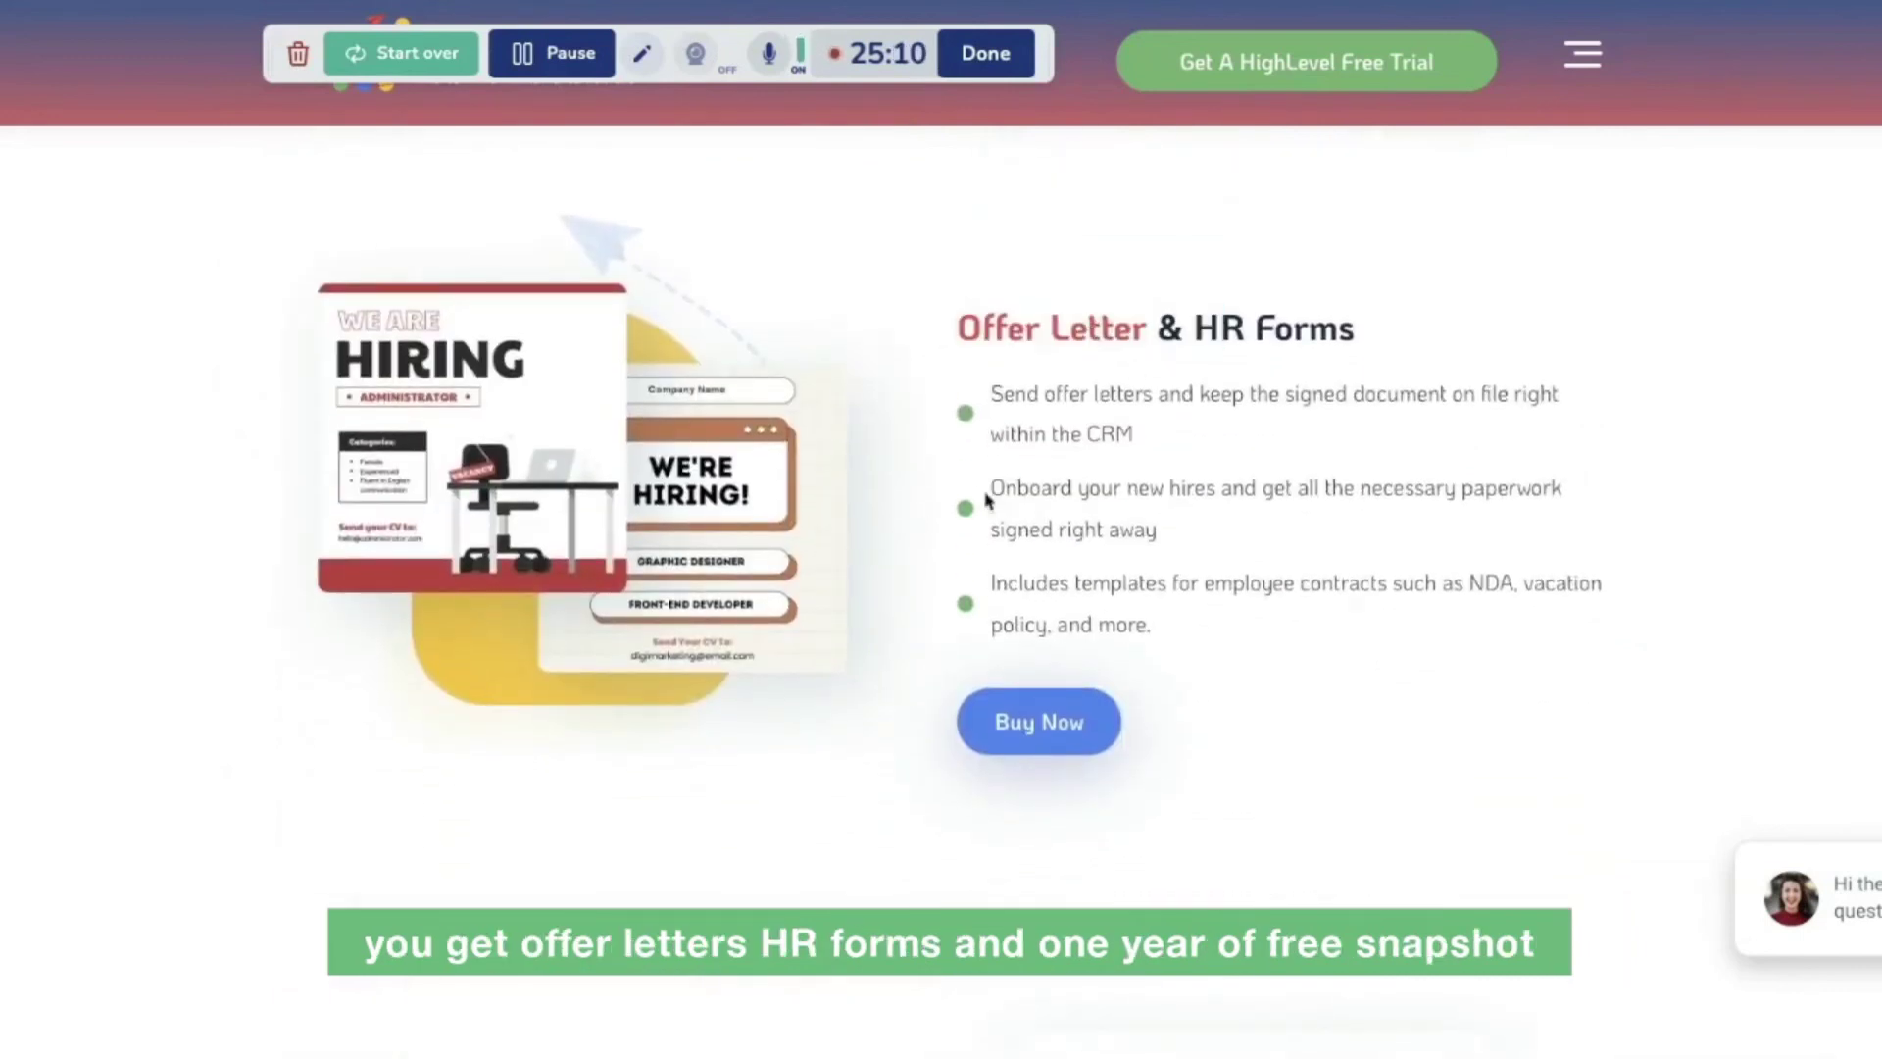
scroll(985, 505, down, 2)
scroll(949, 519, down, 5)
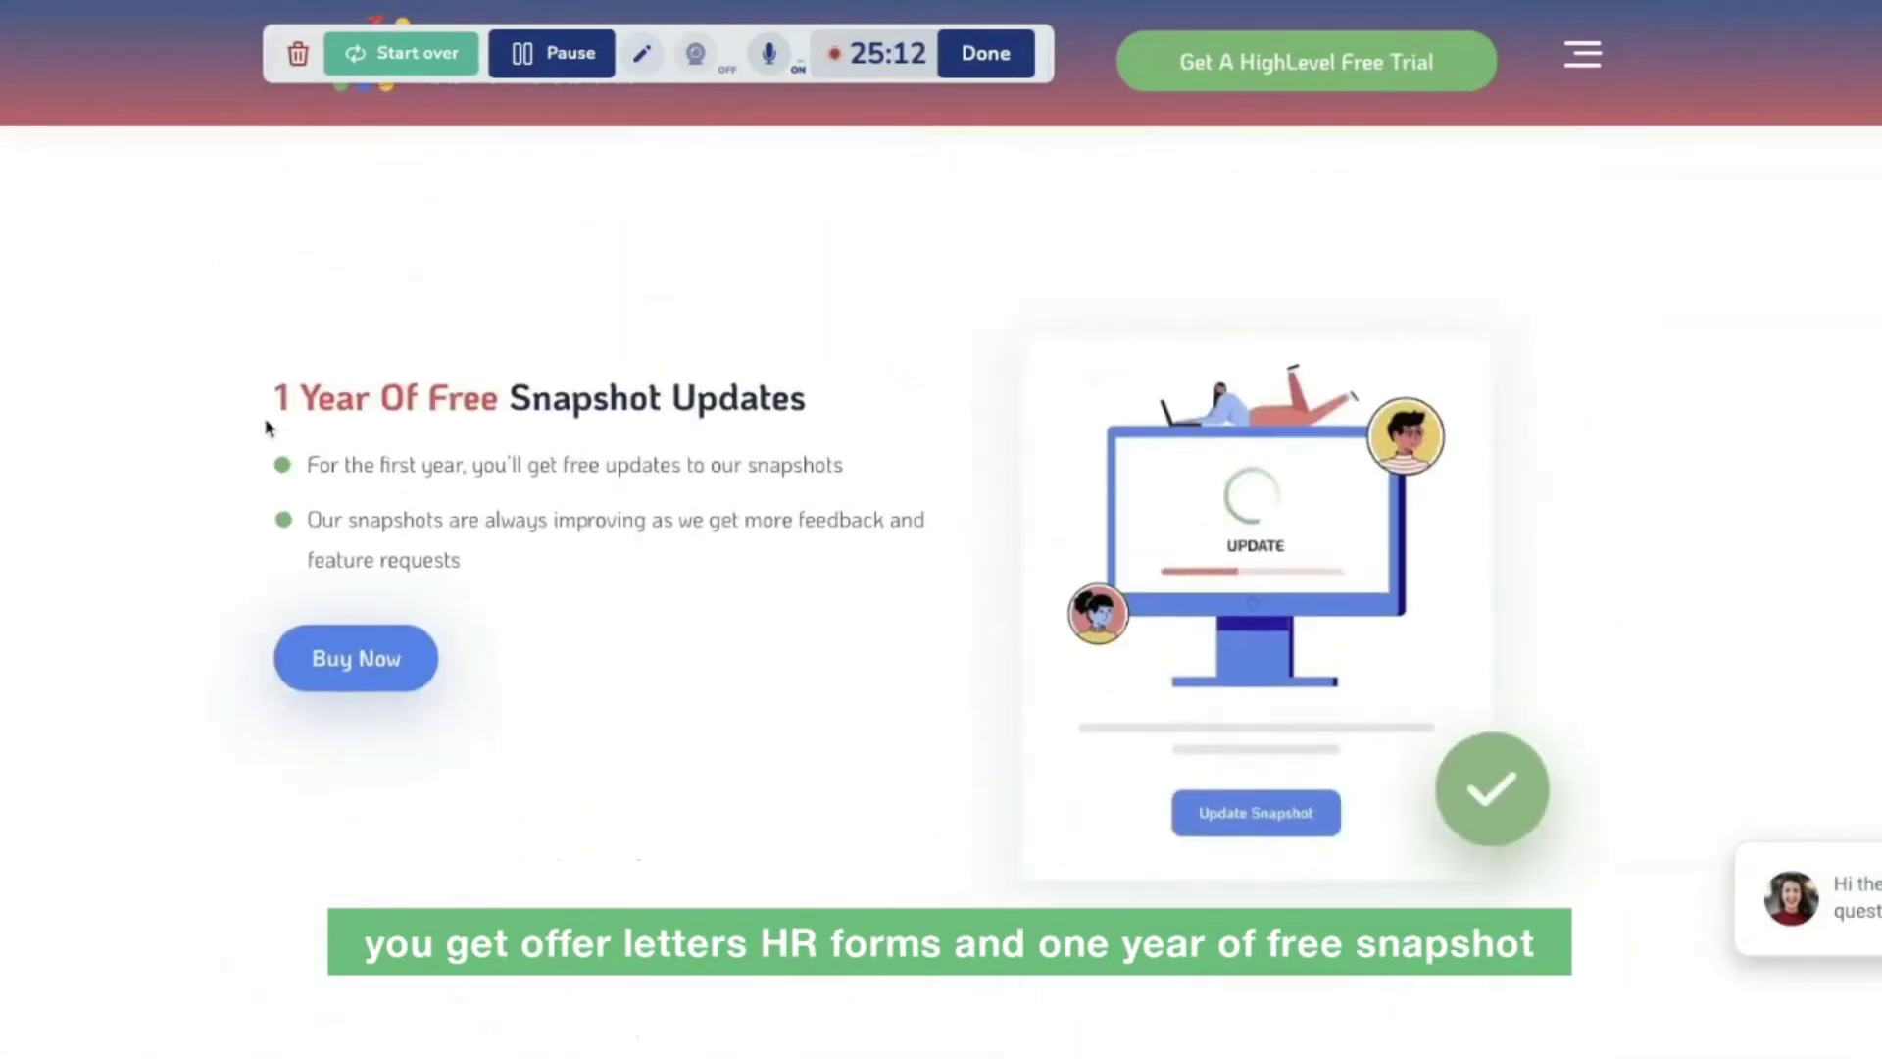
drag(274, 397, 869, 421)
click(512, 465)
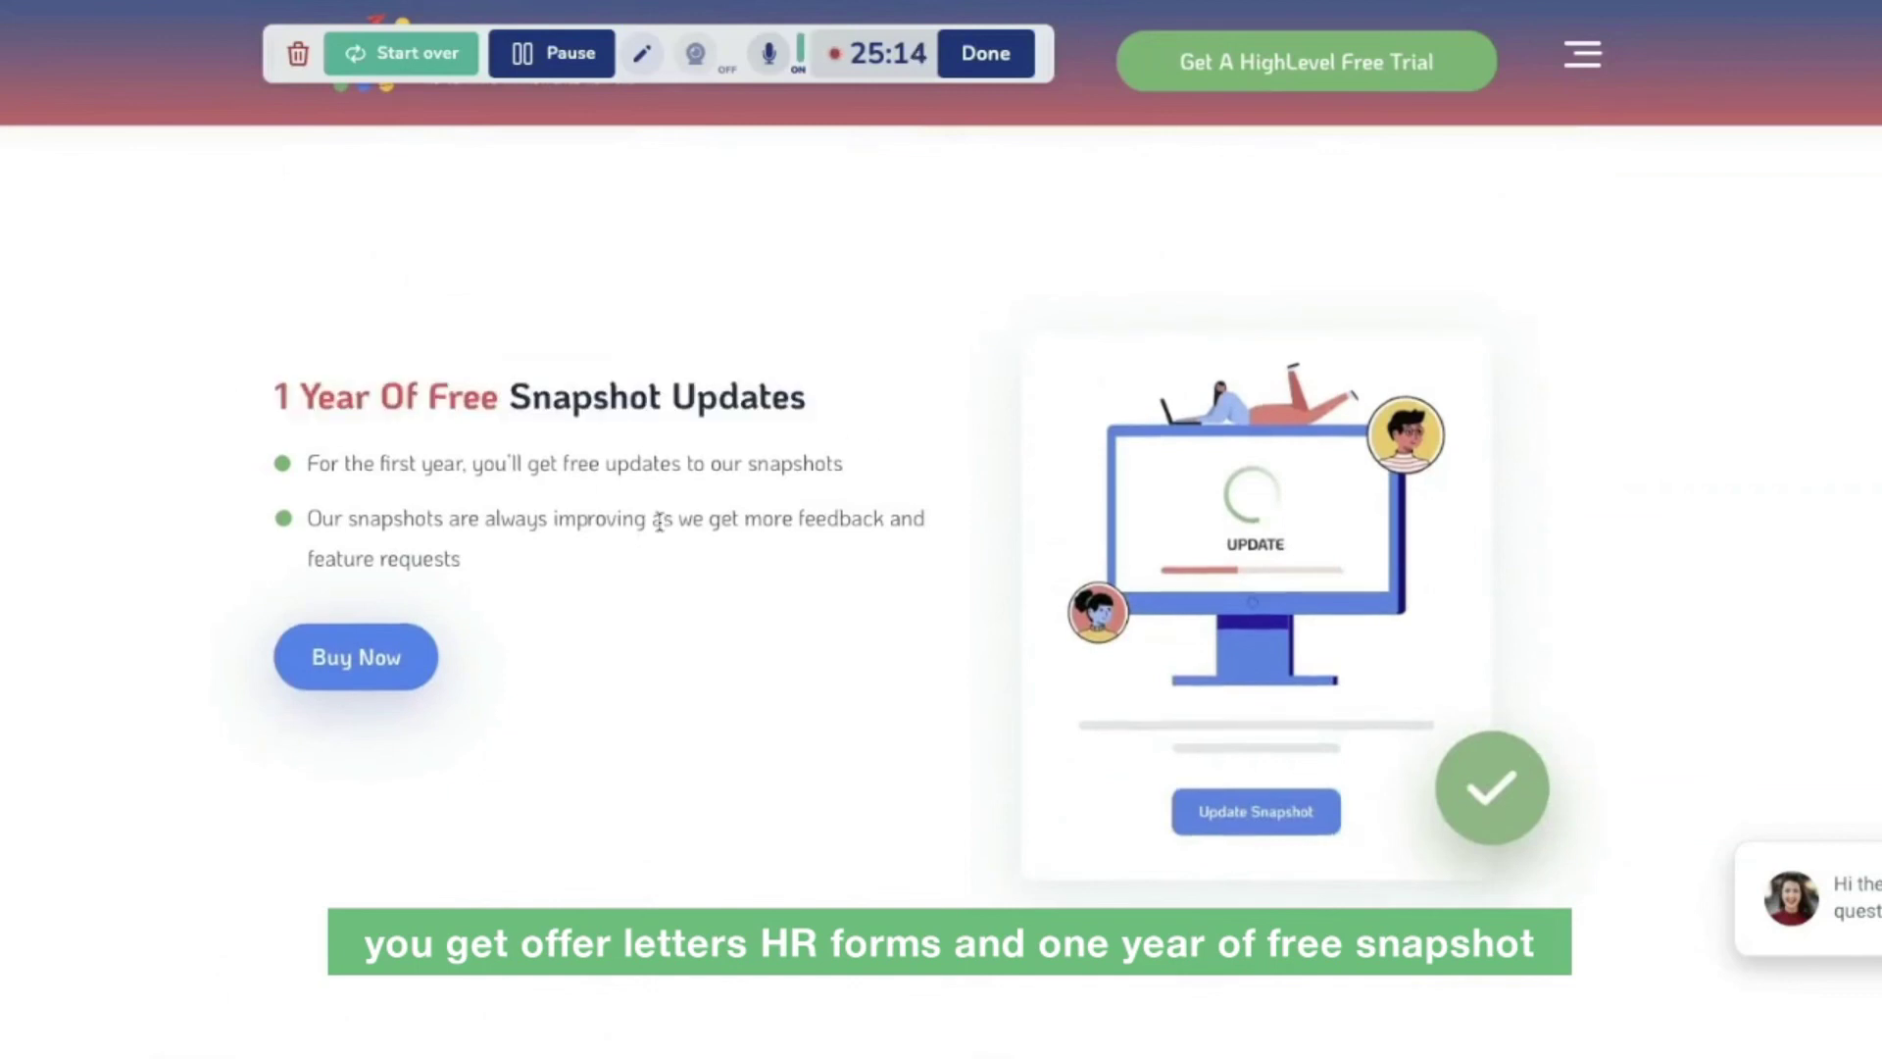
- Point out the heading below the free updates section and skim onward to the "Ready To Get Started" section
scroll(659, 529, down, 7)
drag(977, 468, 1561, 466)
click(1243, 482)
scroll(1216, 519, down, 8)
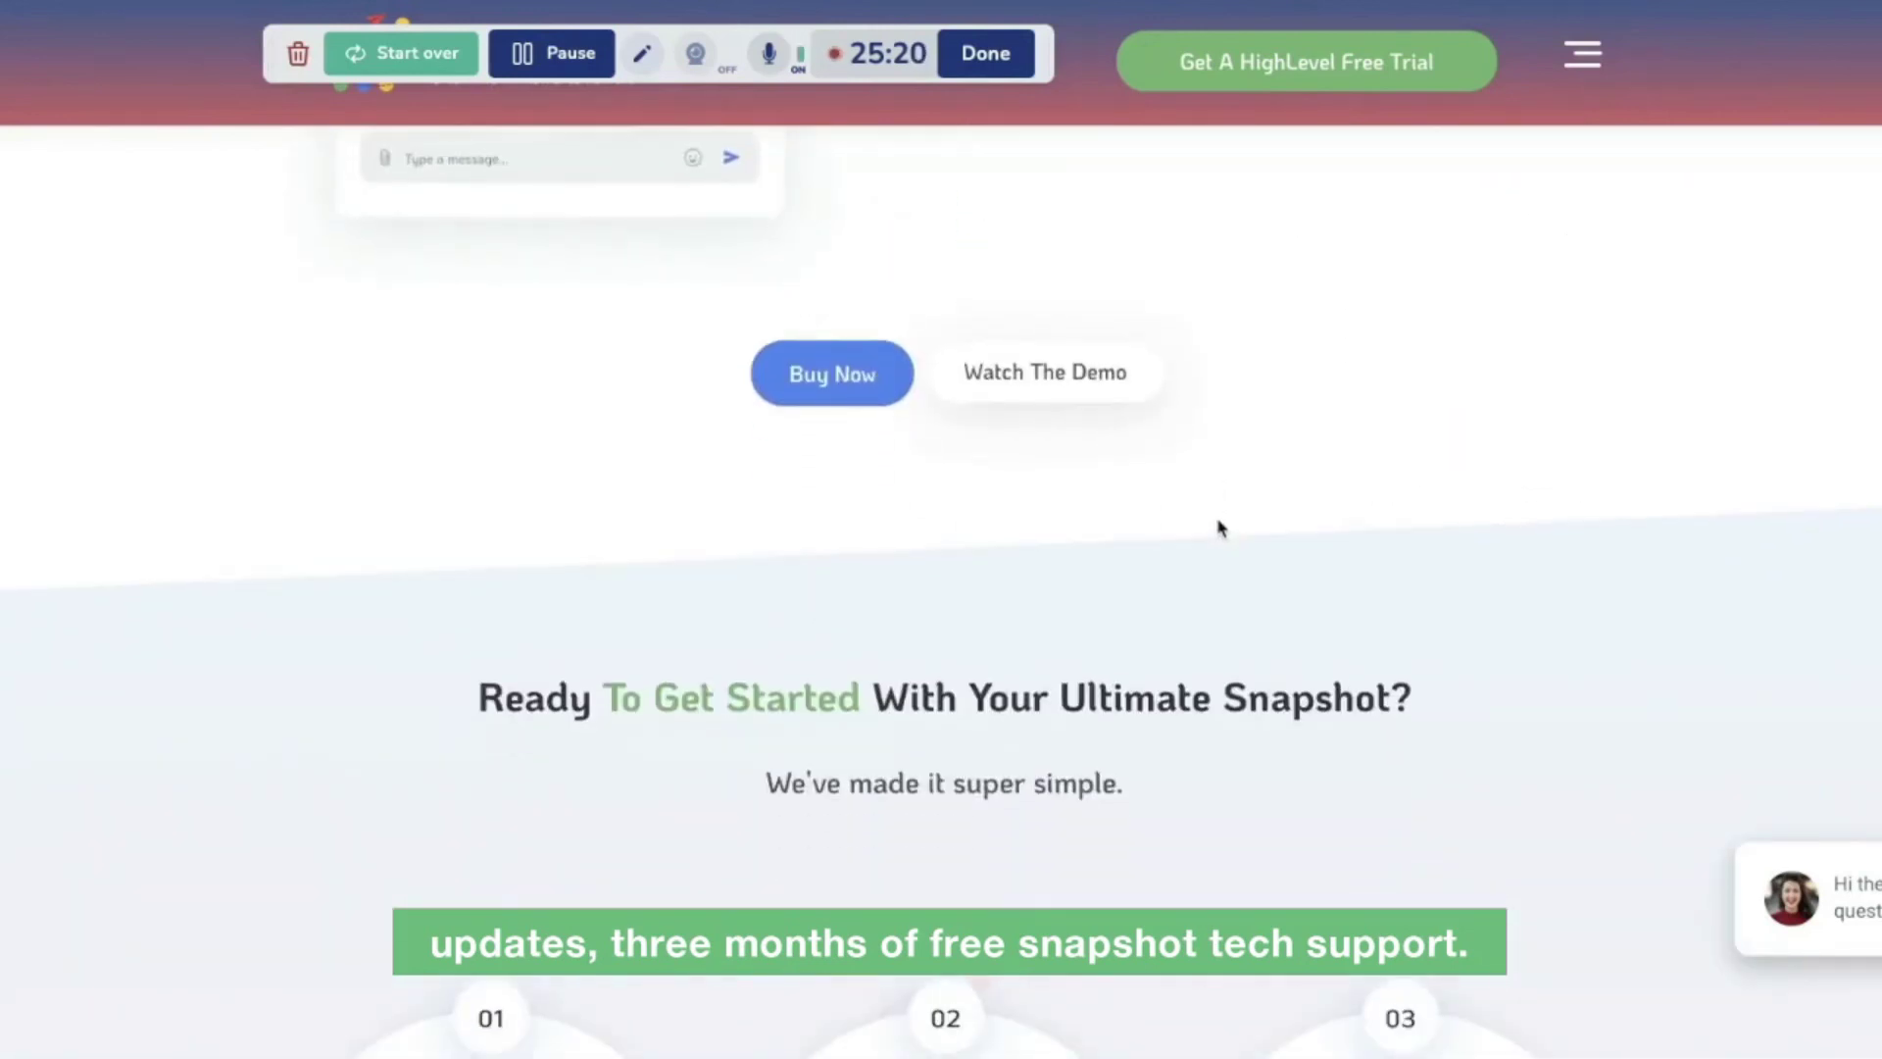
scroll(1220, 527, up, 15)
scroll(1215, 530, up, 20)
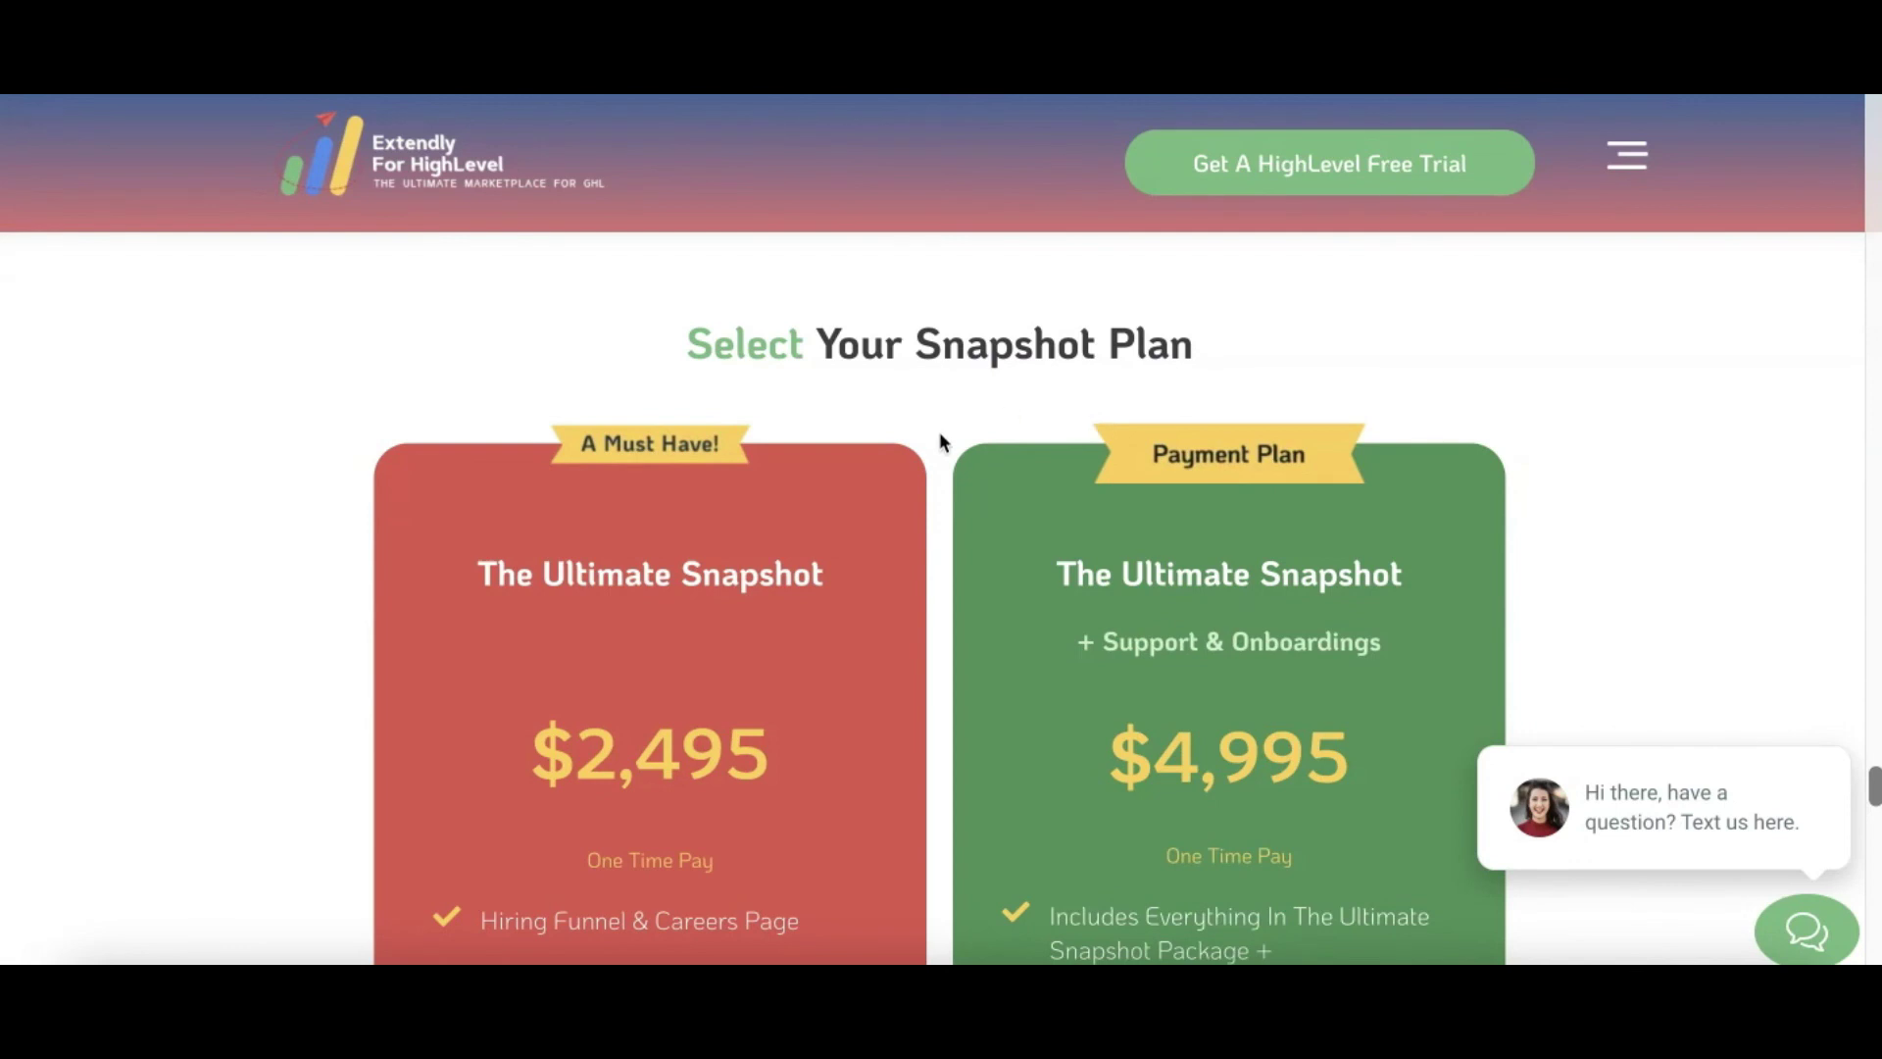
- Compare the prices and inclusions of the two Ultimate Snapshot plans under Select Your Snapshot Plan
scroll(940, 436, up, 5)
scroll(835, 498, down, 4)
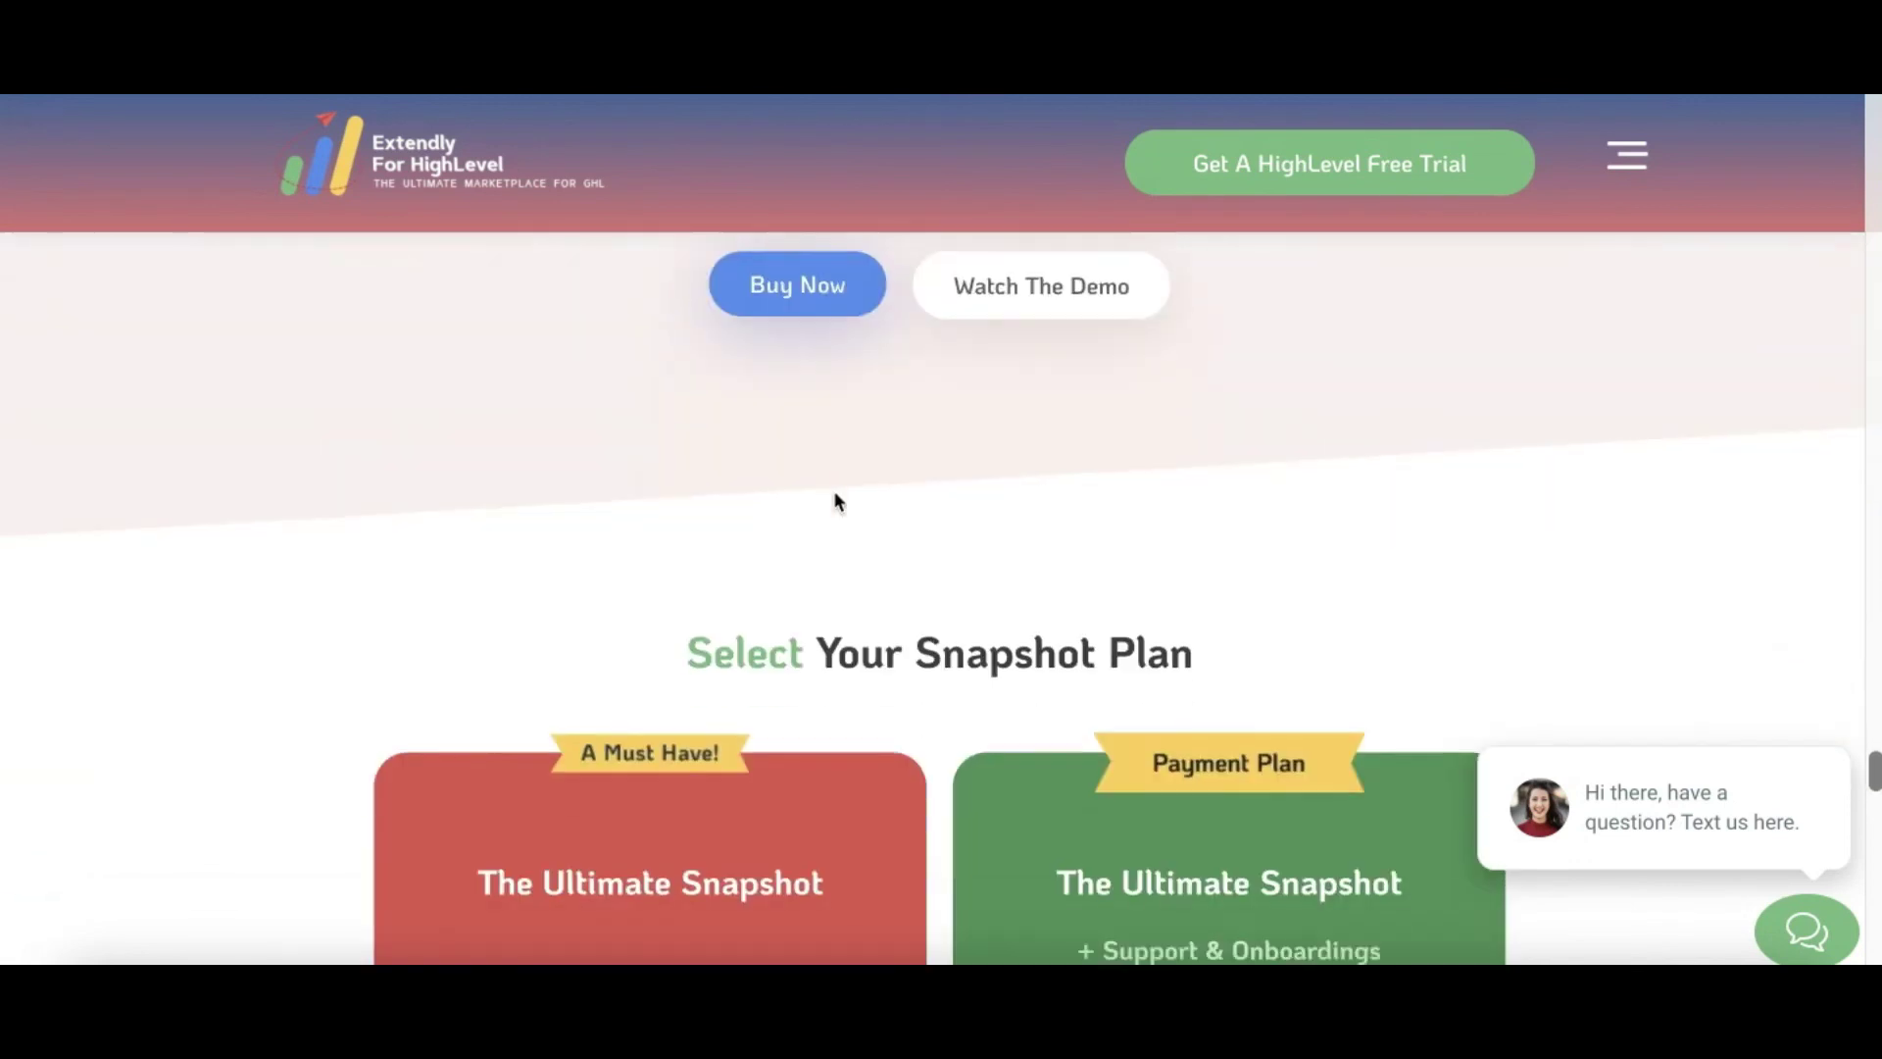
scroll(835, 498, up, 3)
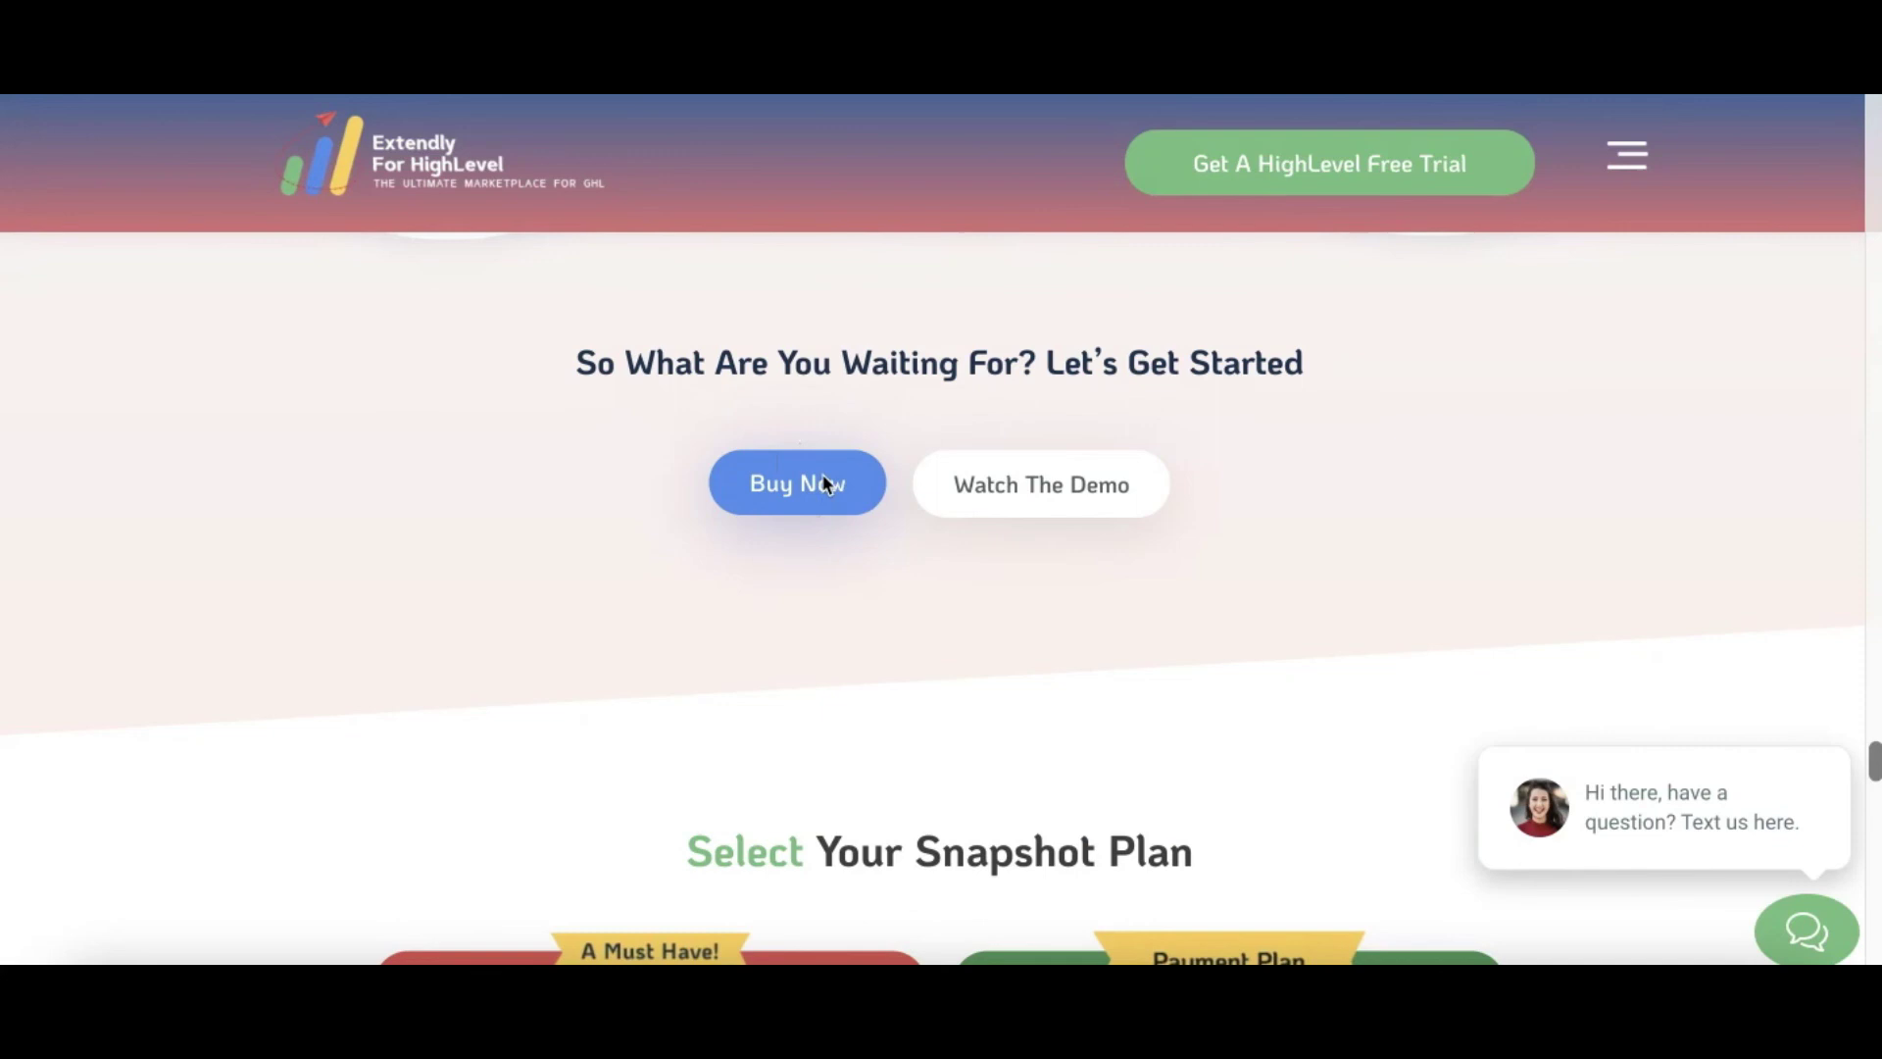
scroll(874, 576, down, 5)
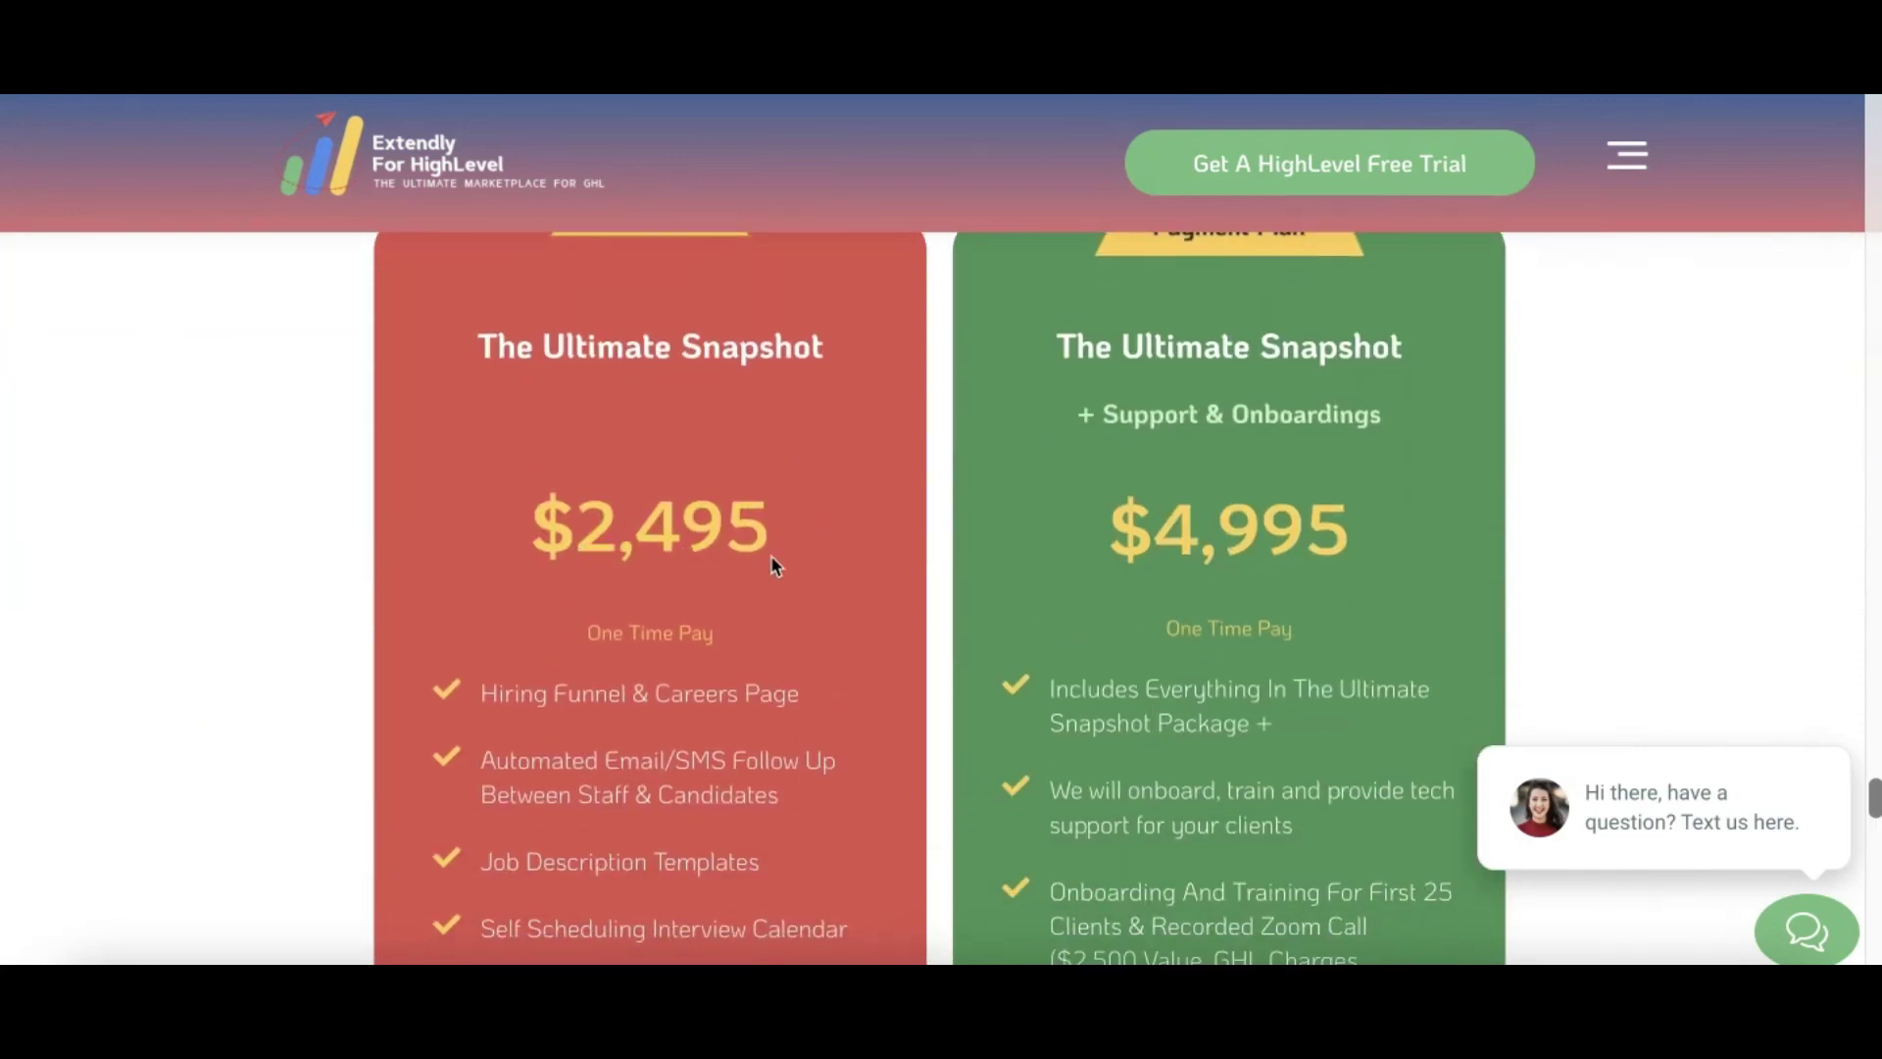
scroll(663, 633, down, 1)
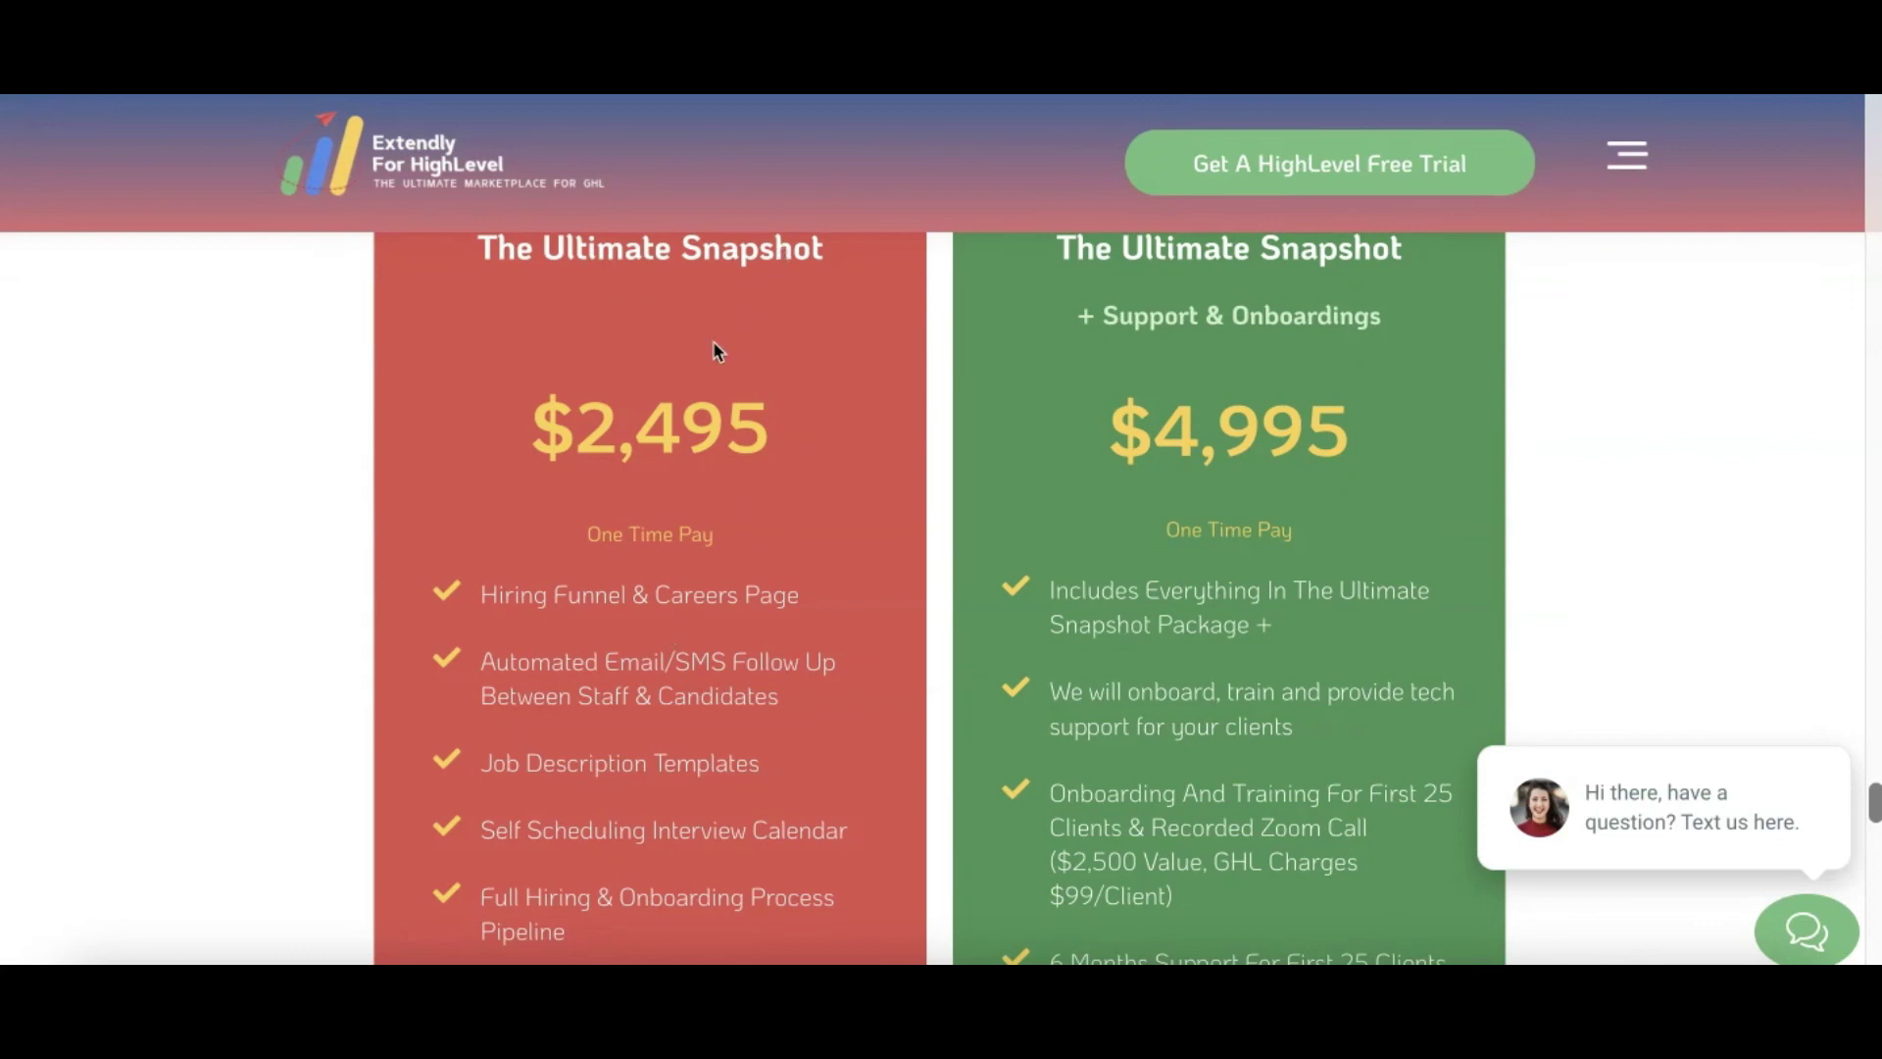
- Review the inclusions of the basic Ultimate Snapshot plan, from the hiring funnel through the free year of updates
scroll(714, 345, up, 1)
scroll(639, 625, down, 3)
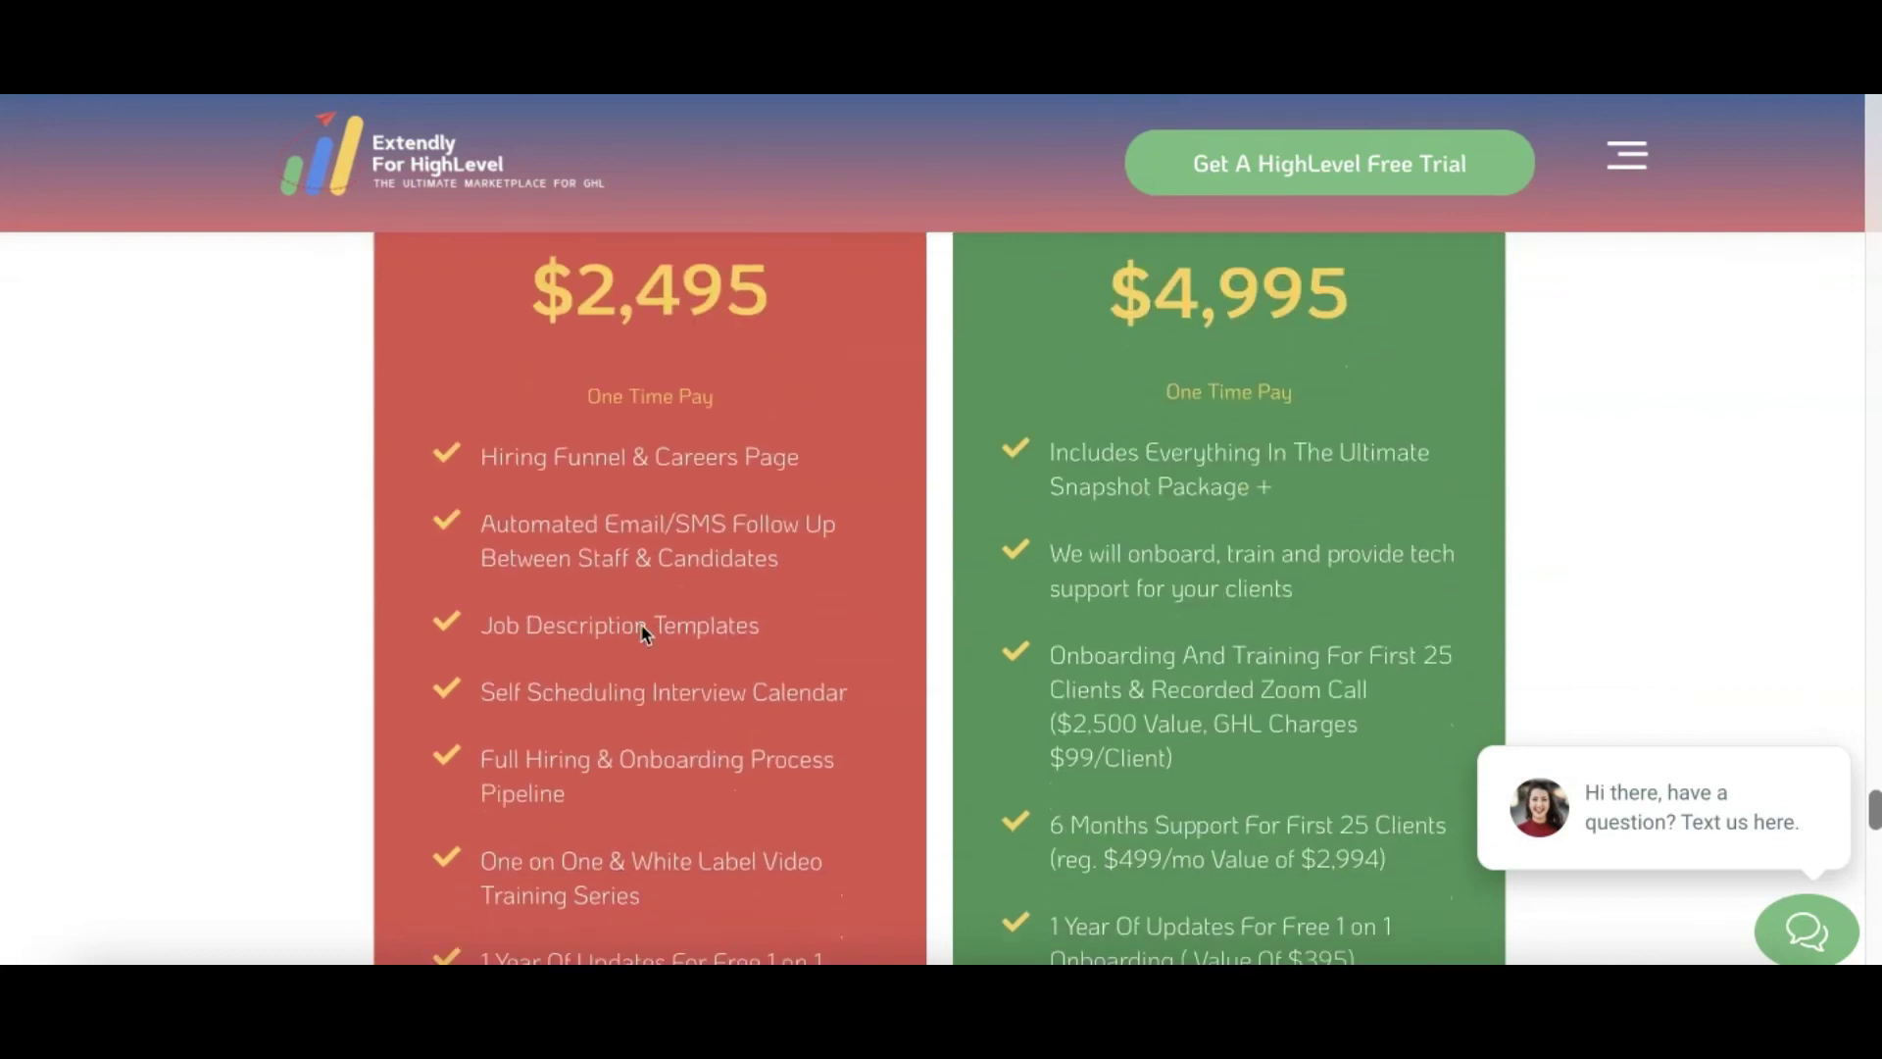
scroll(736, 475, down, 2)
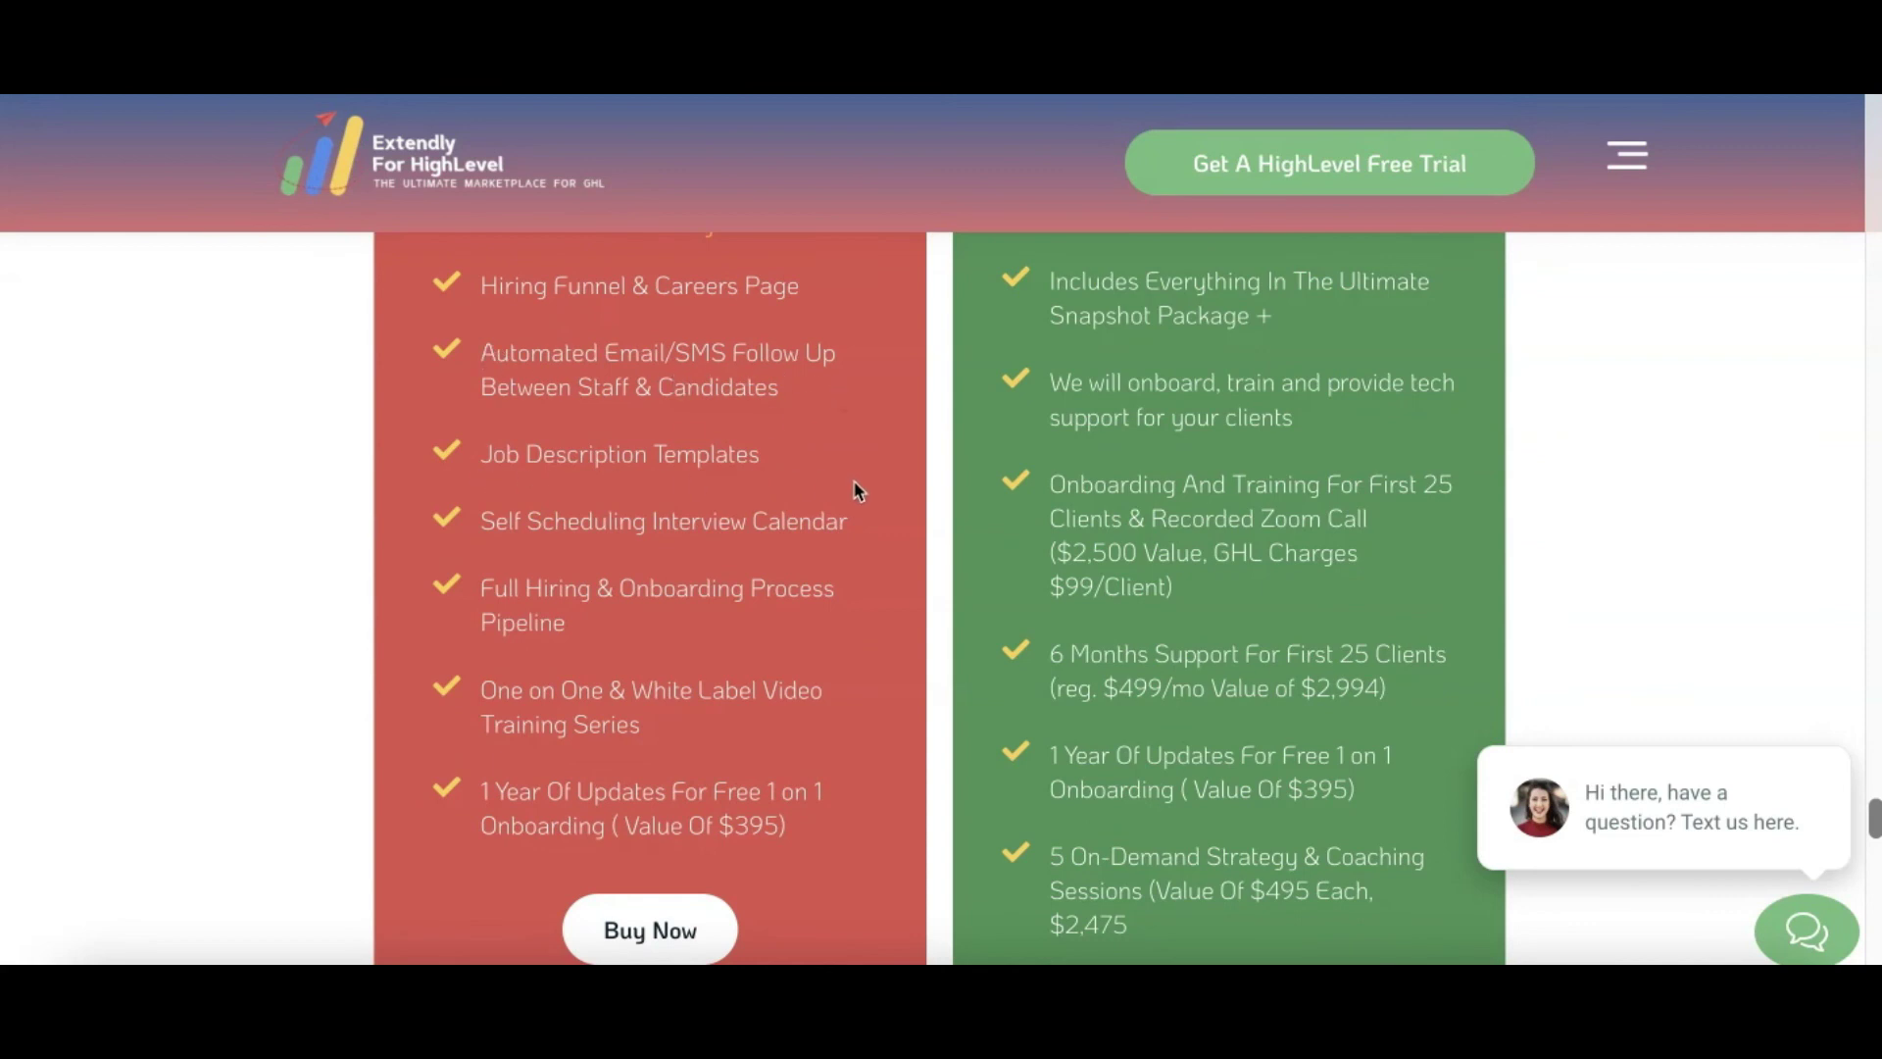
scroll(781, 559, down, 1)
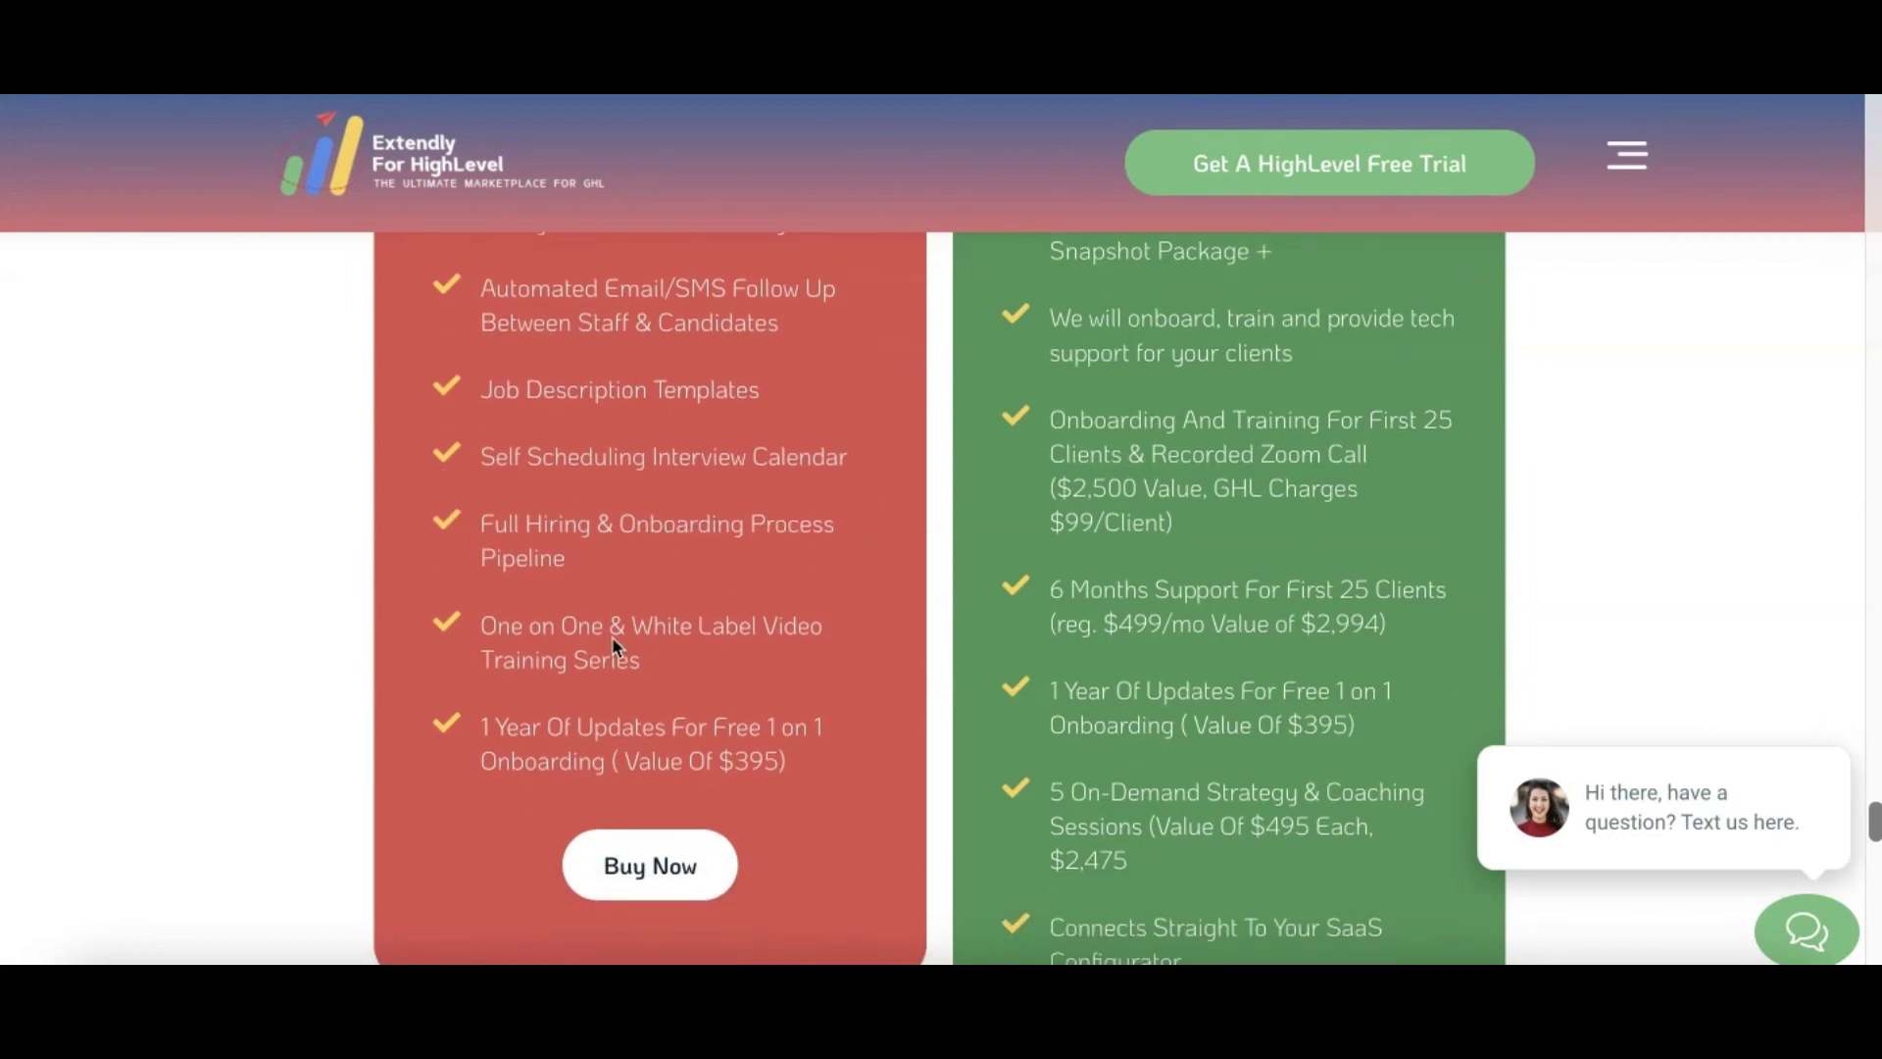
scroll(612, 637, down, 1)
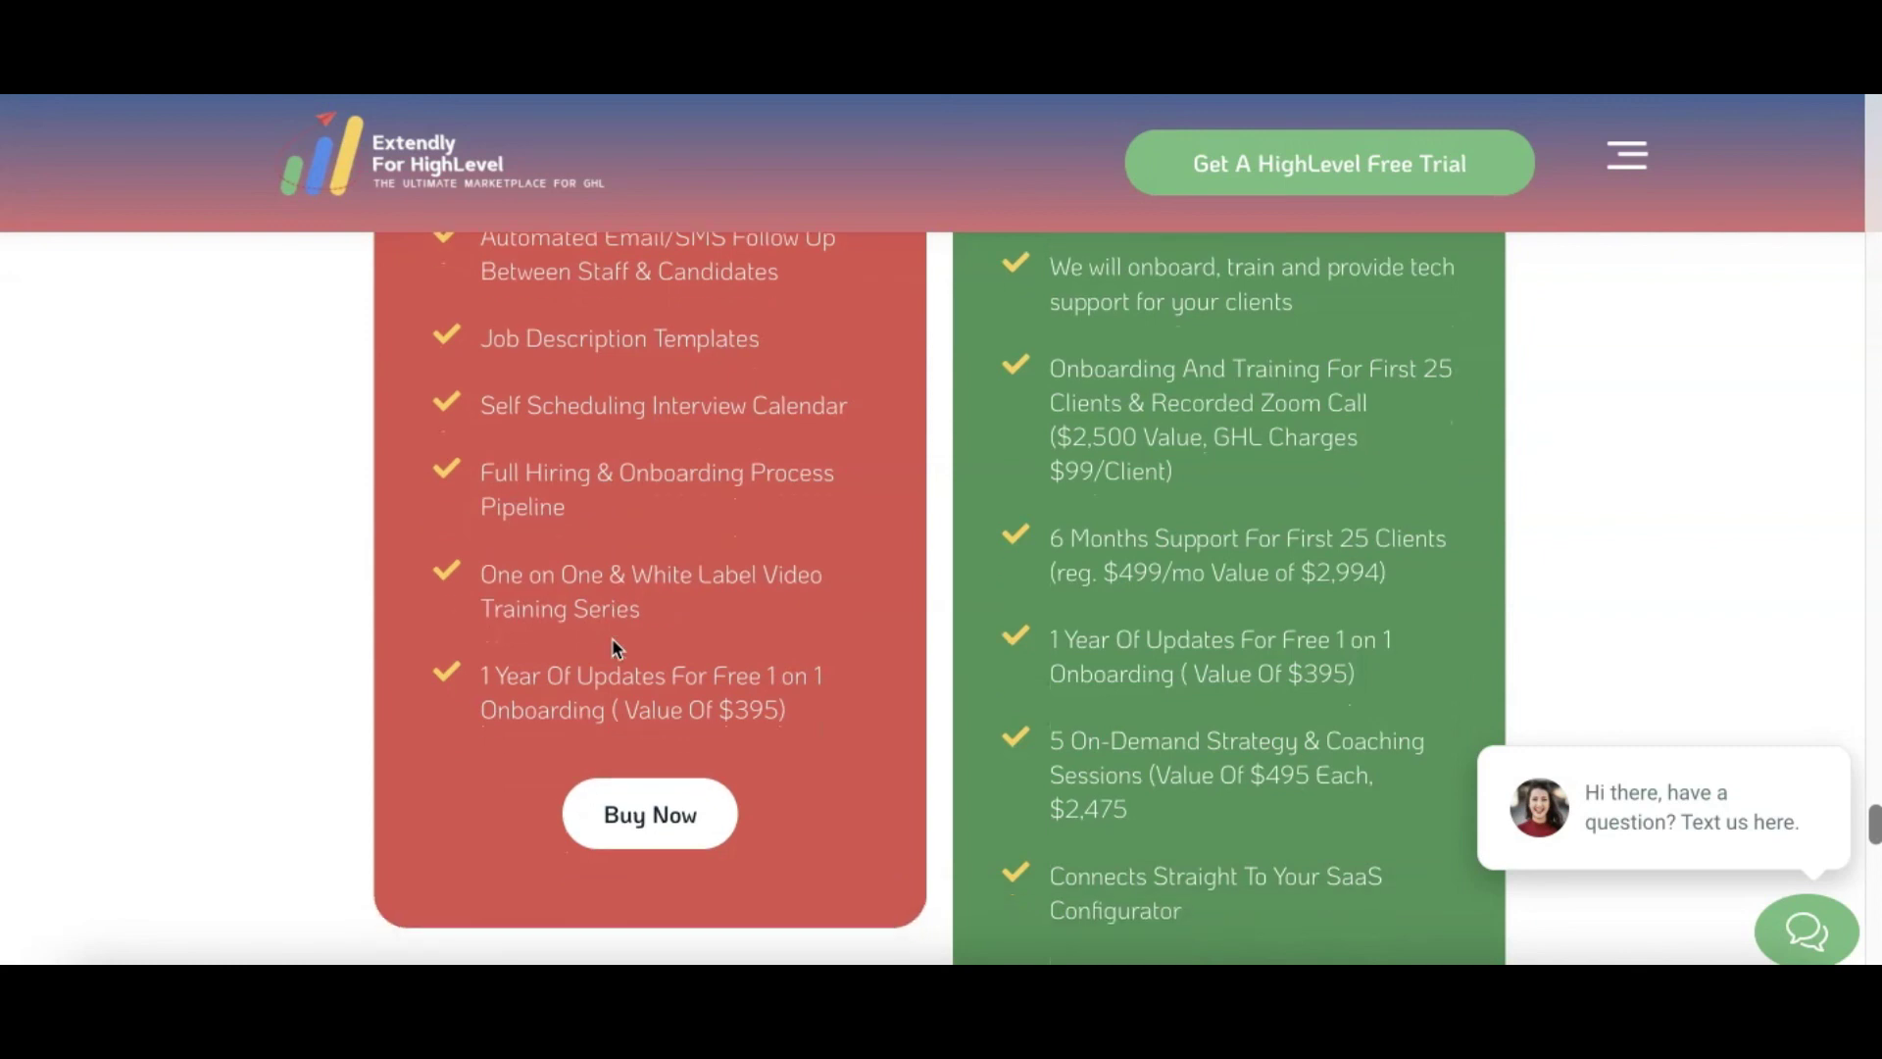
scroll(709, 505, up, 3)
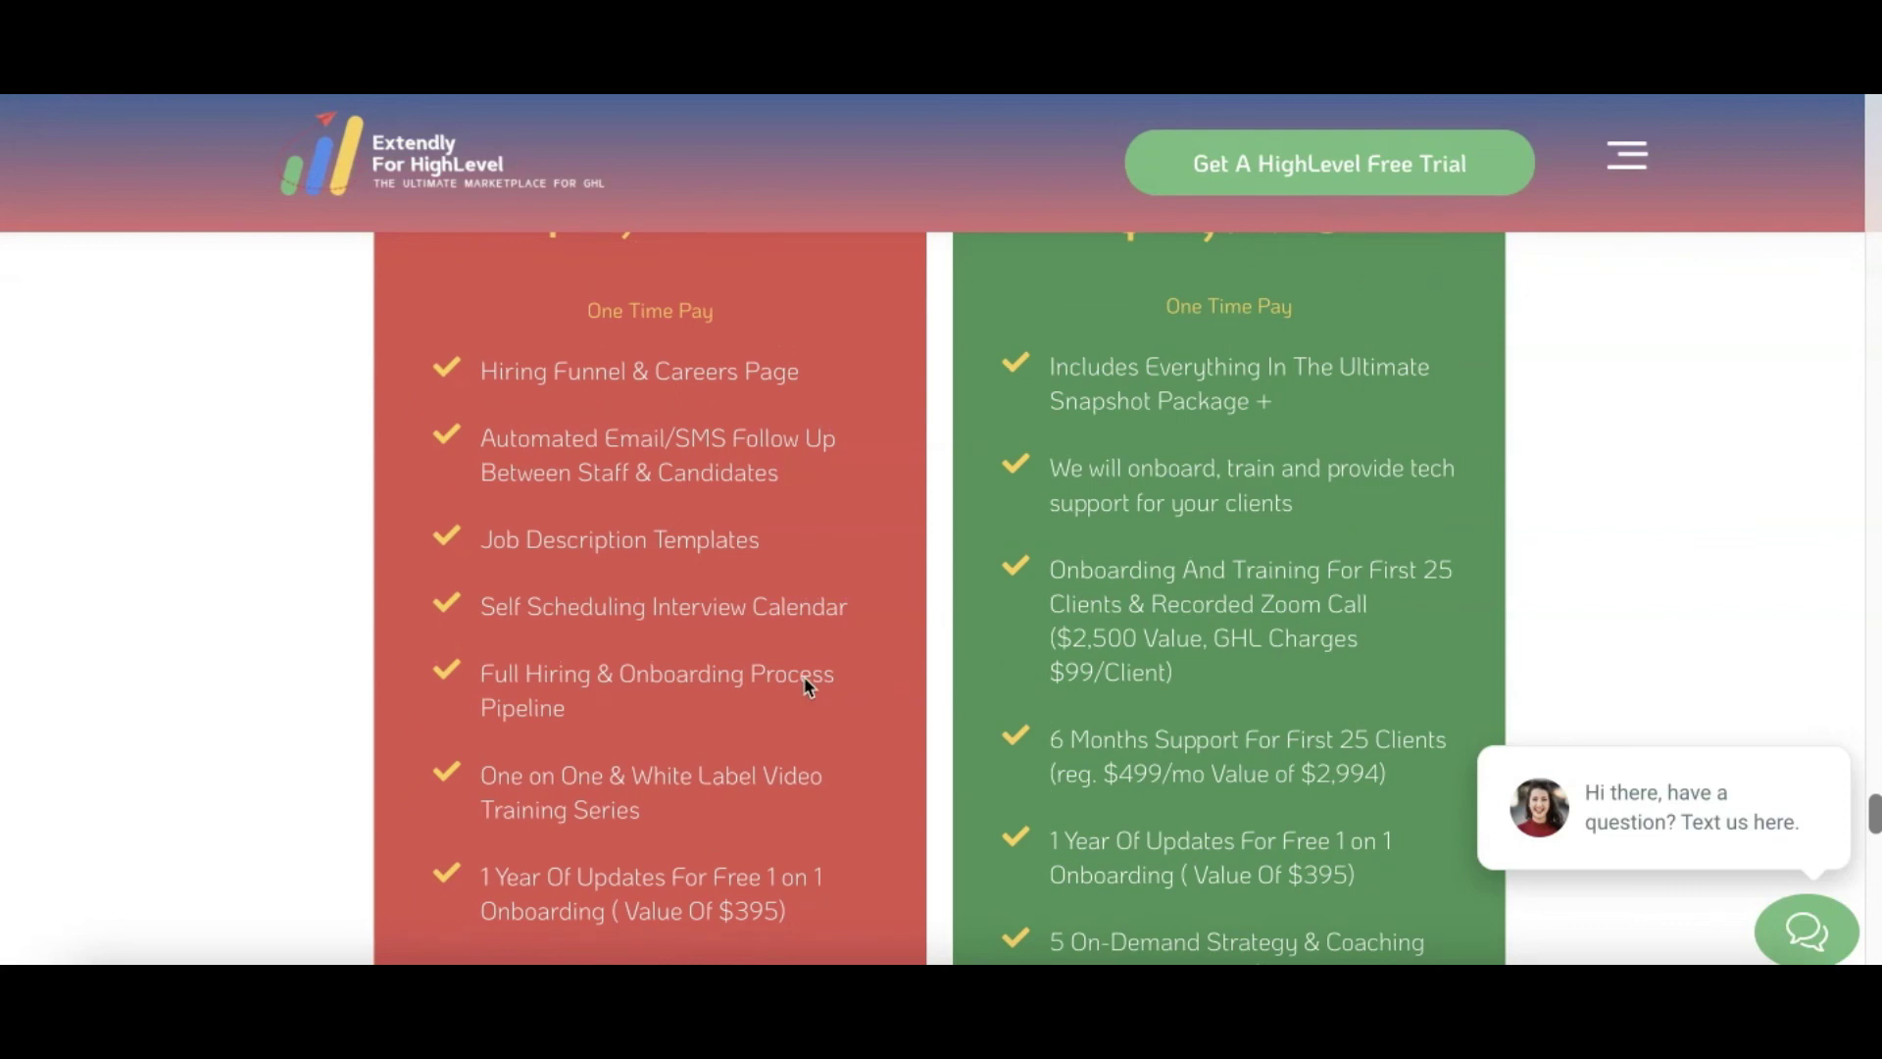
- Examine the Ultimate Snapshot + Support & Onboardings plan's inclusions, covering client onboarding, training, tech support and coaching sessions
scroll(807, 684, up, 2)
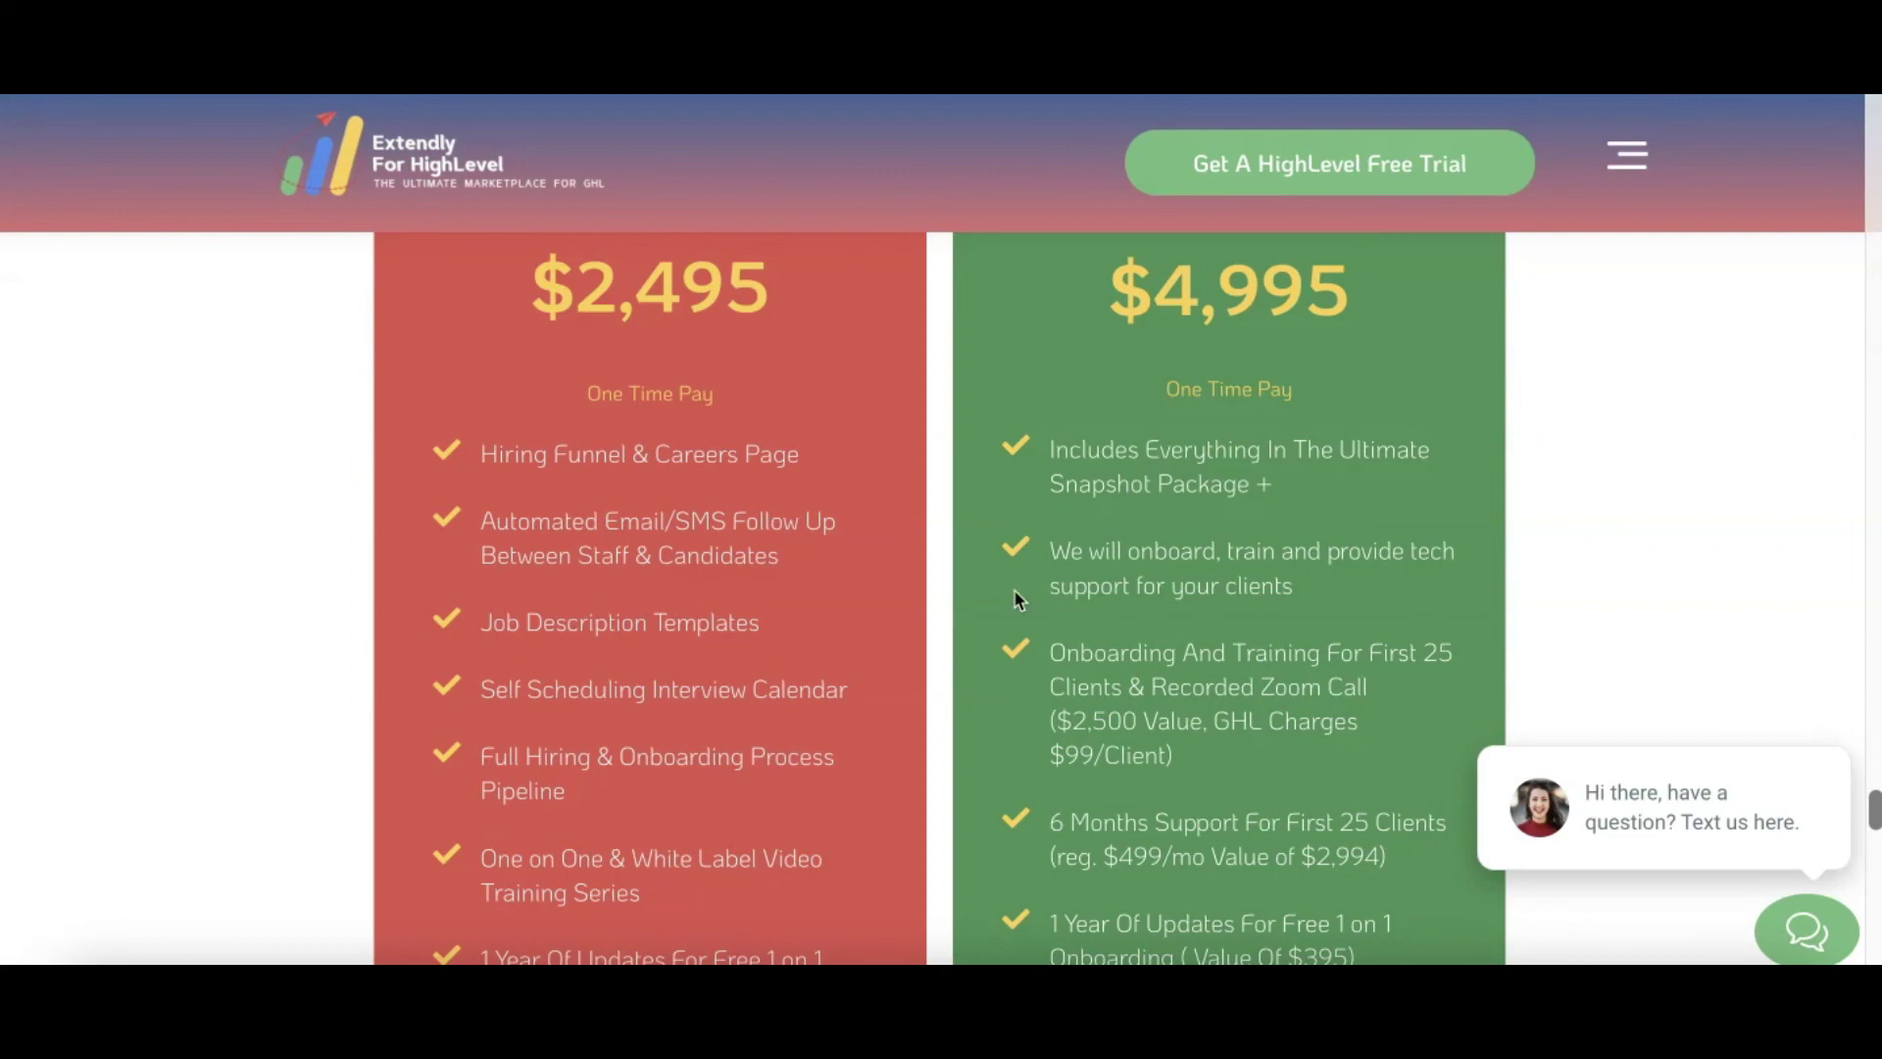
scroll(1033, 586, up, 3)
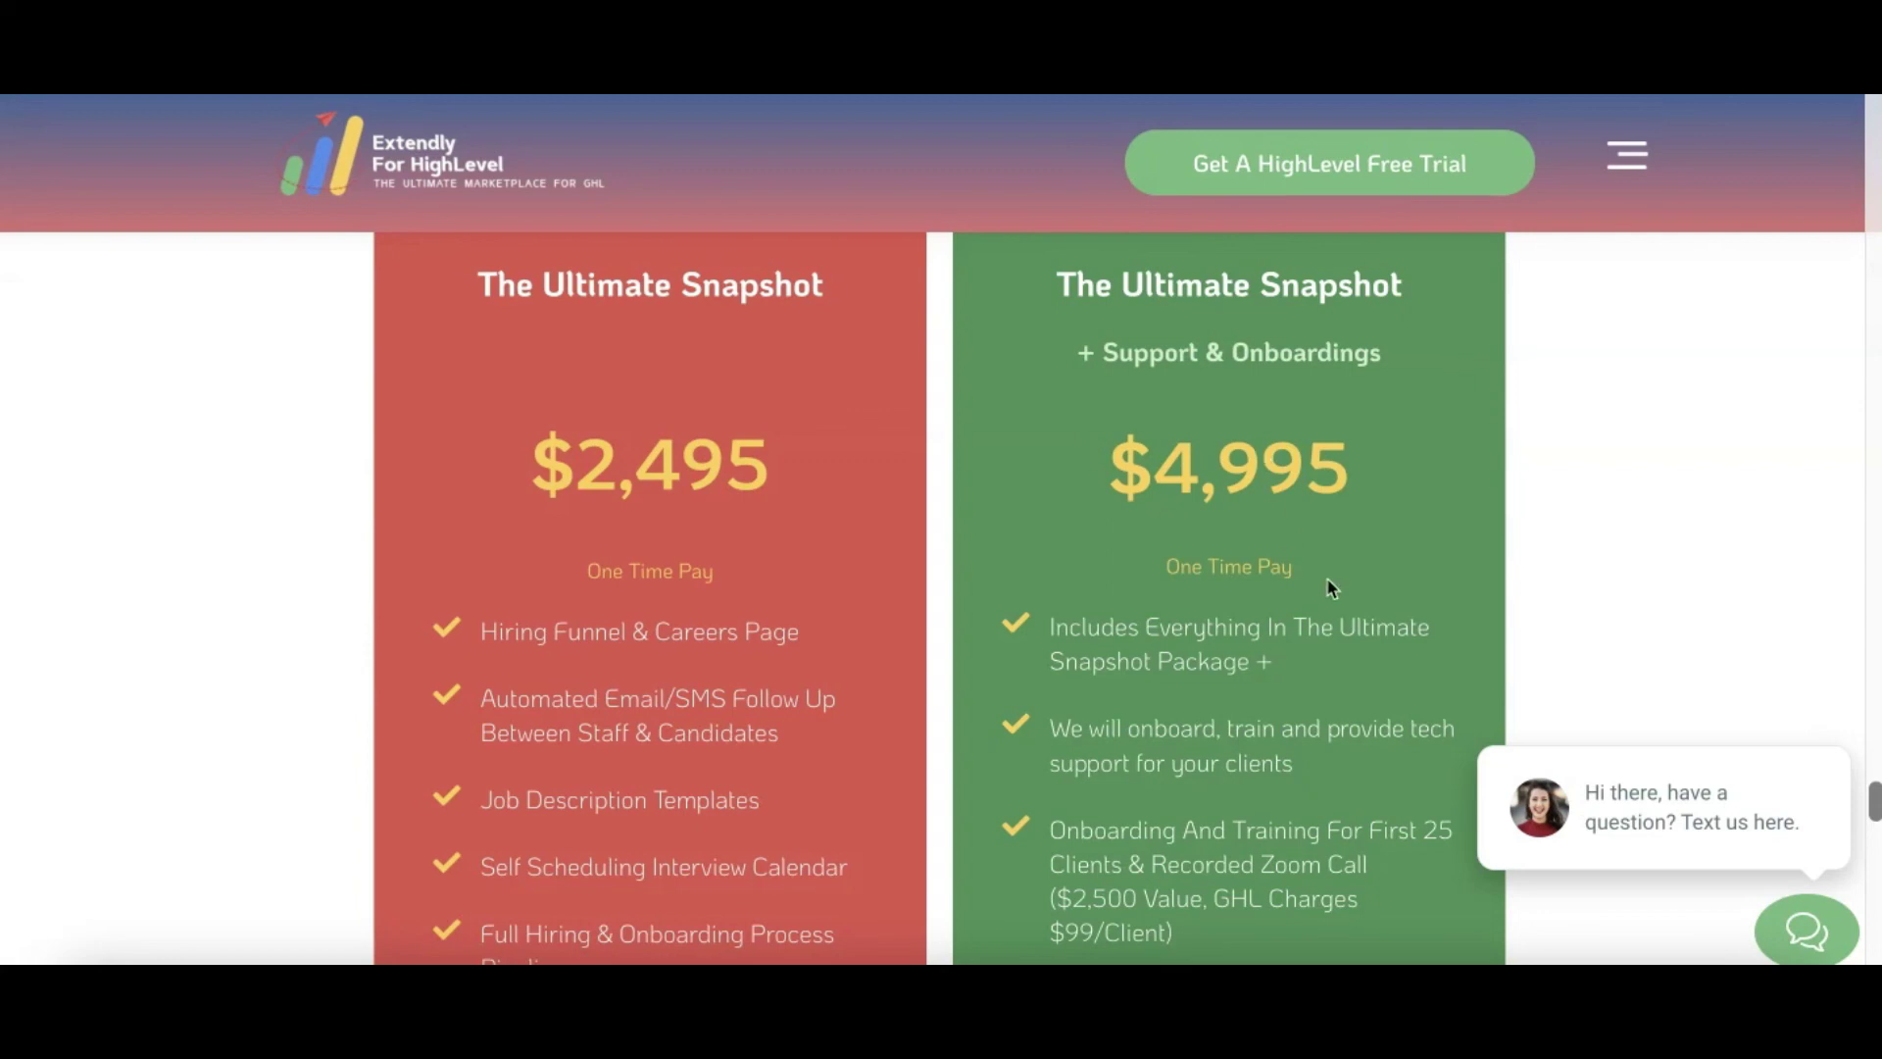
scroll(1253, 503, down, 3)
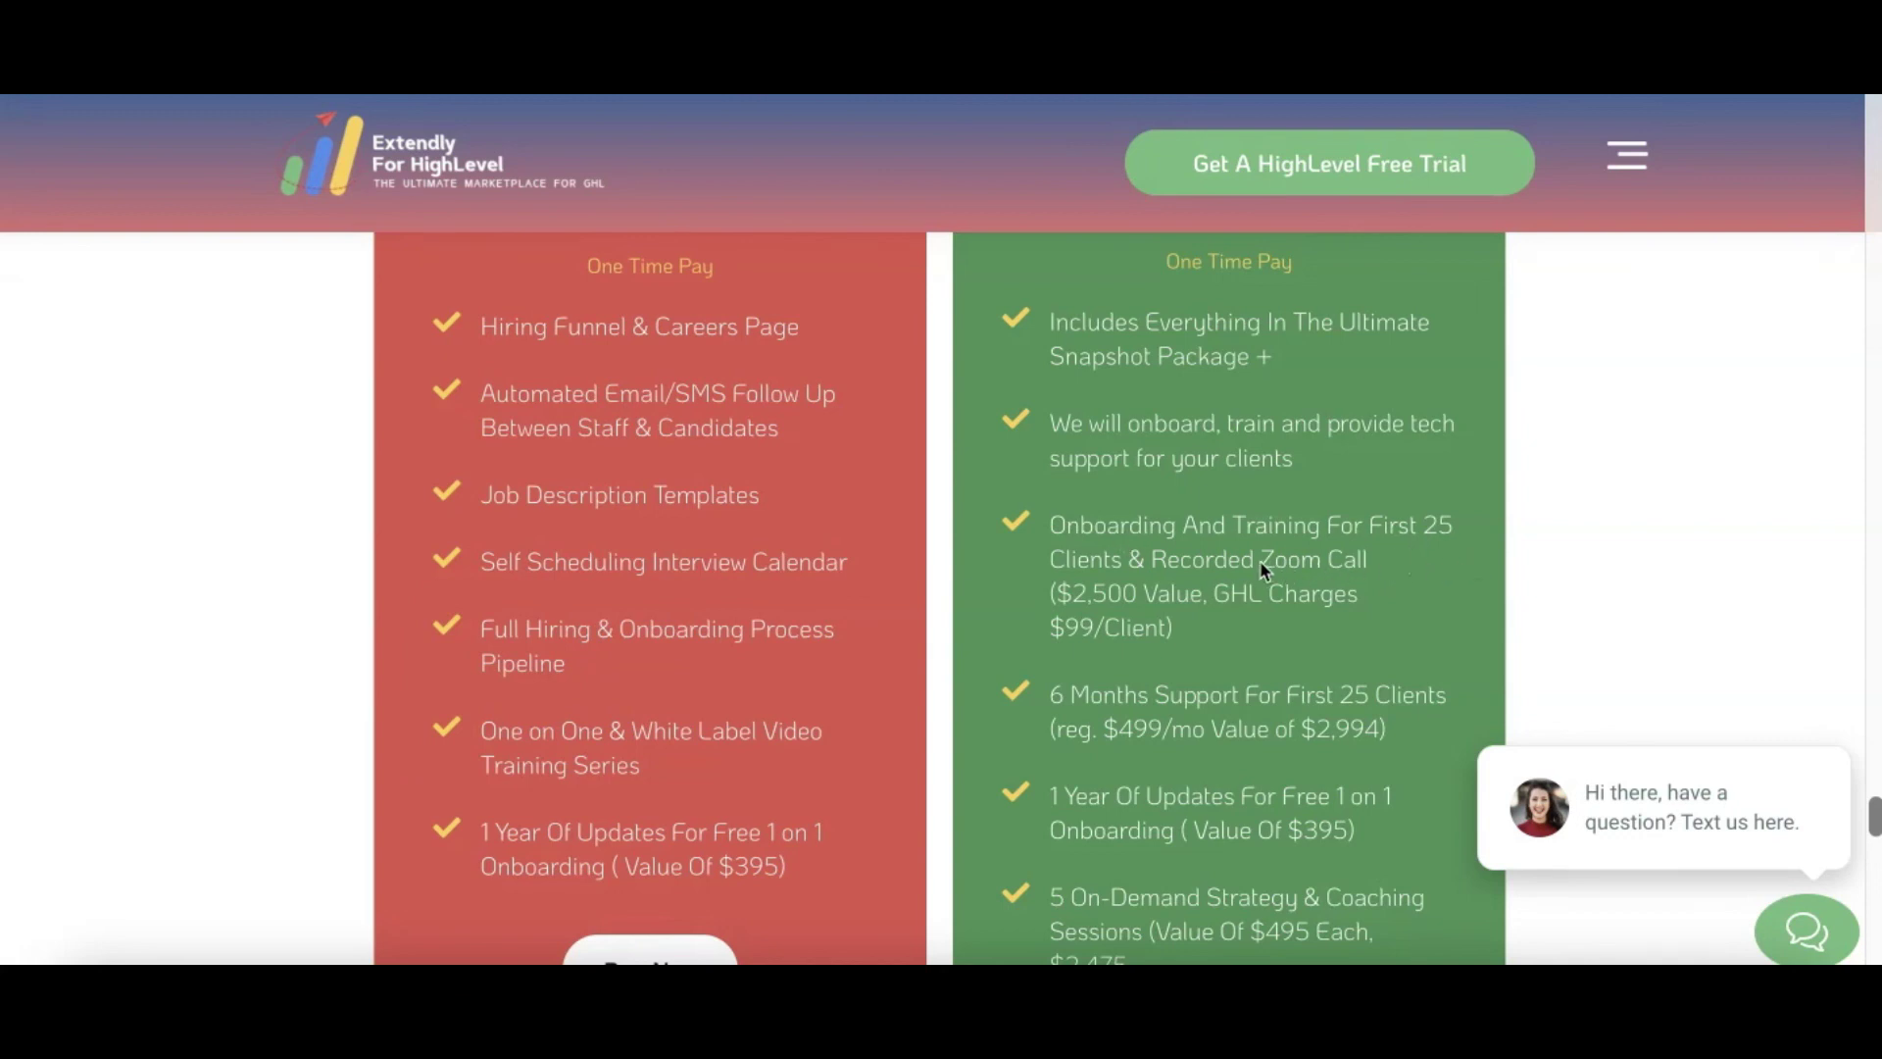
scroll(1362, 587, up, 1)
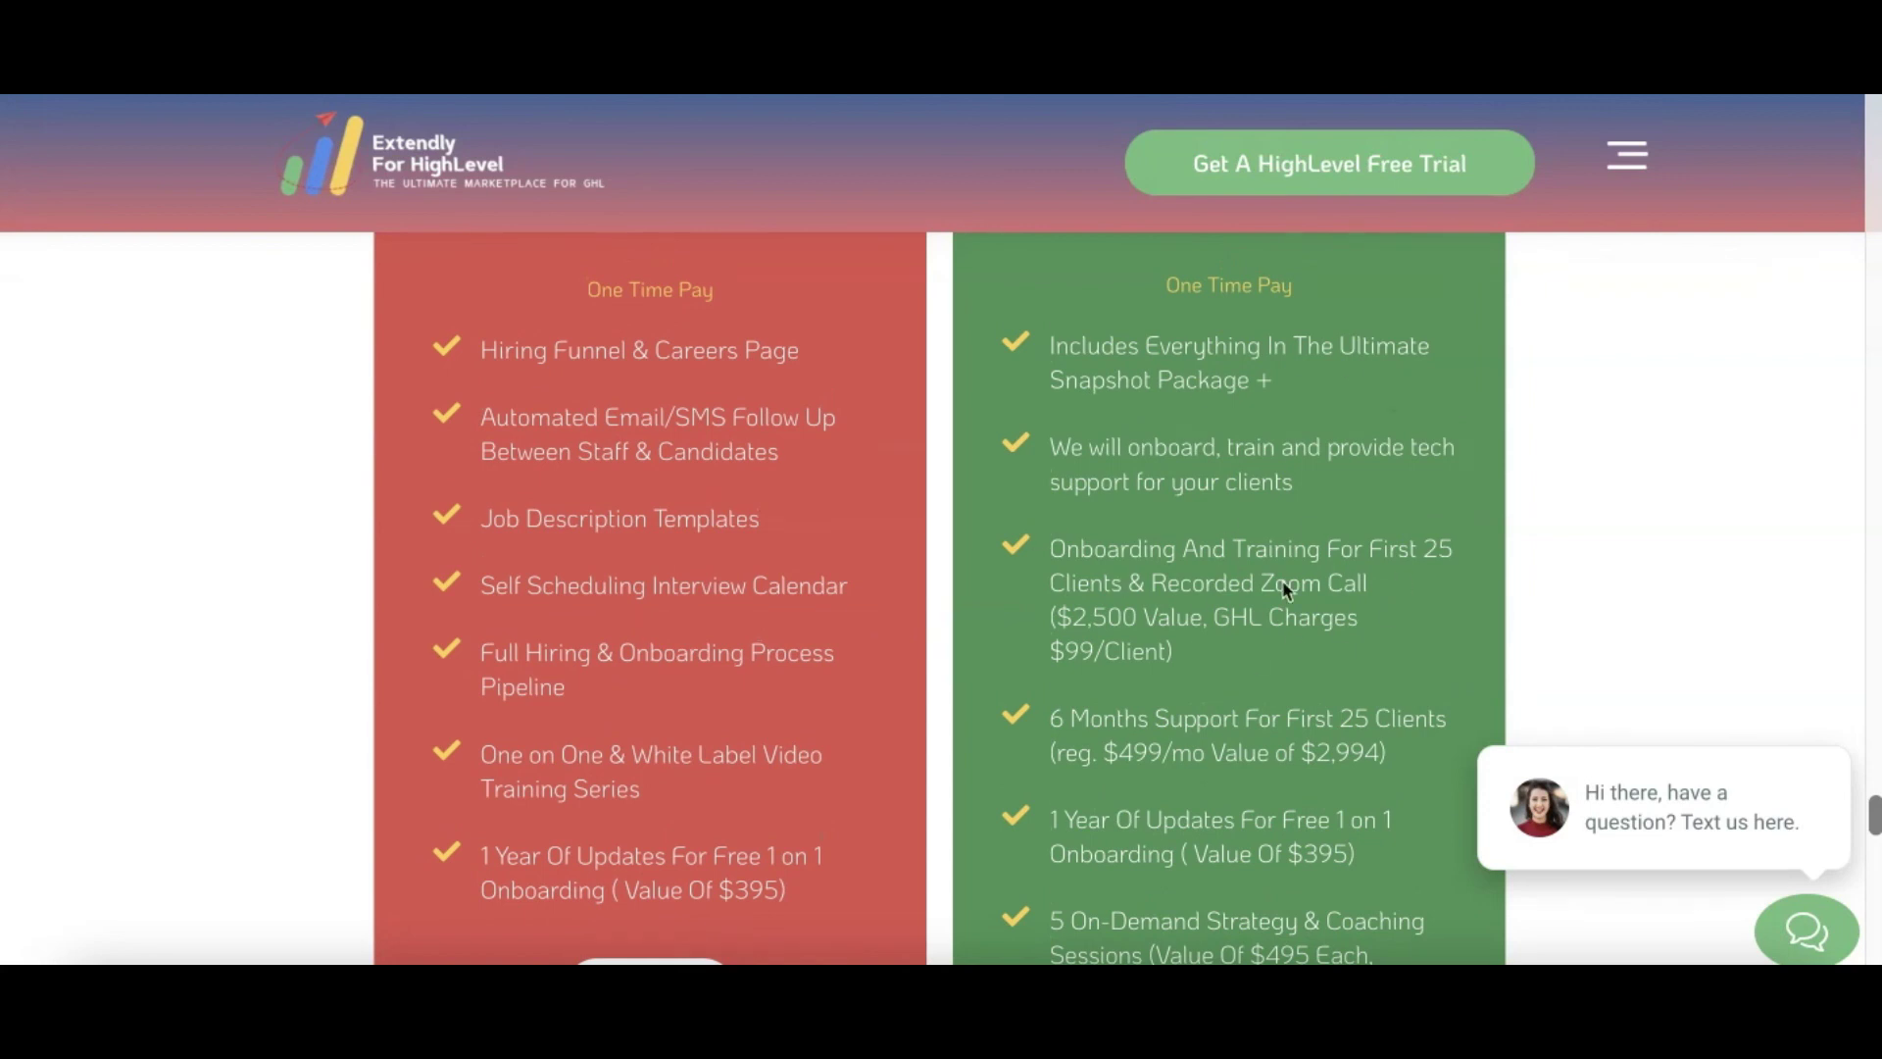
scroll(1252, 653, down, 2)
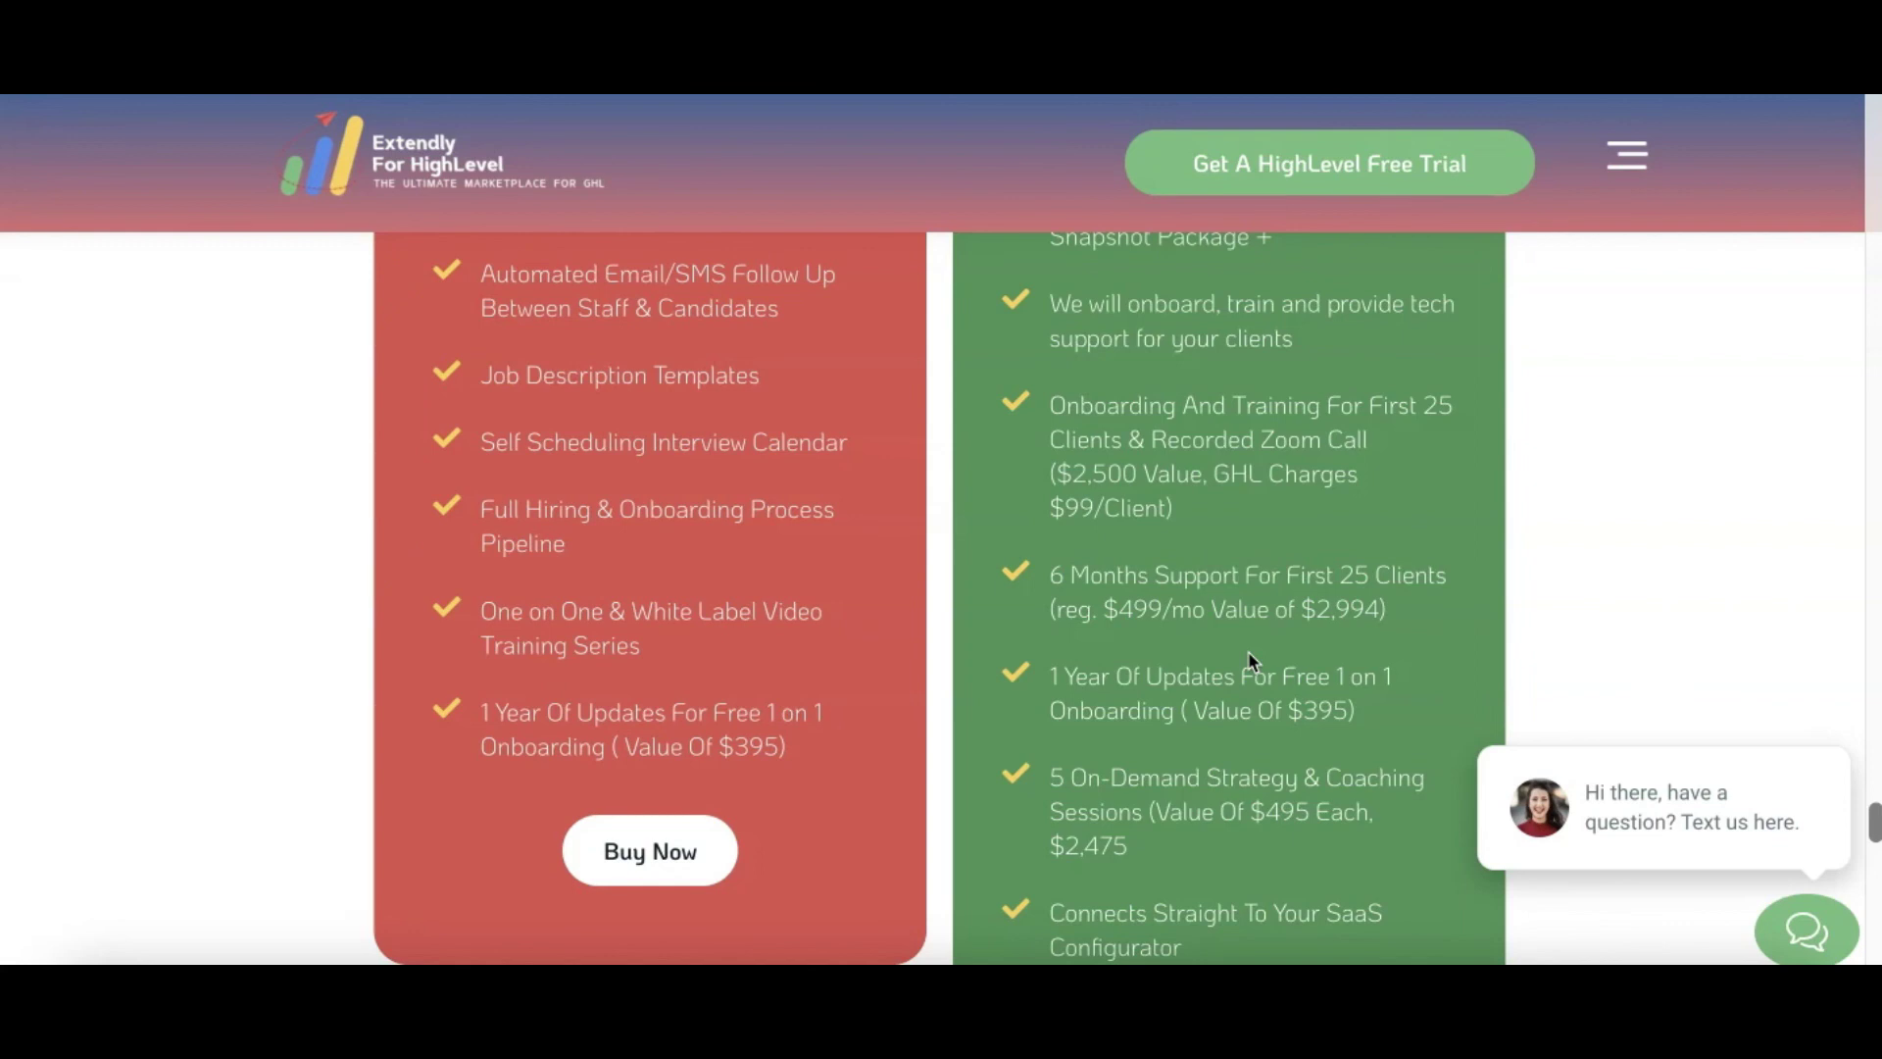
scroll(1249, 651, down, 1)
scroll(1249, 651, up, 3)
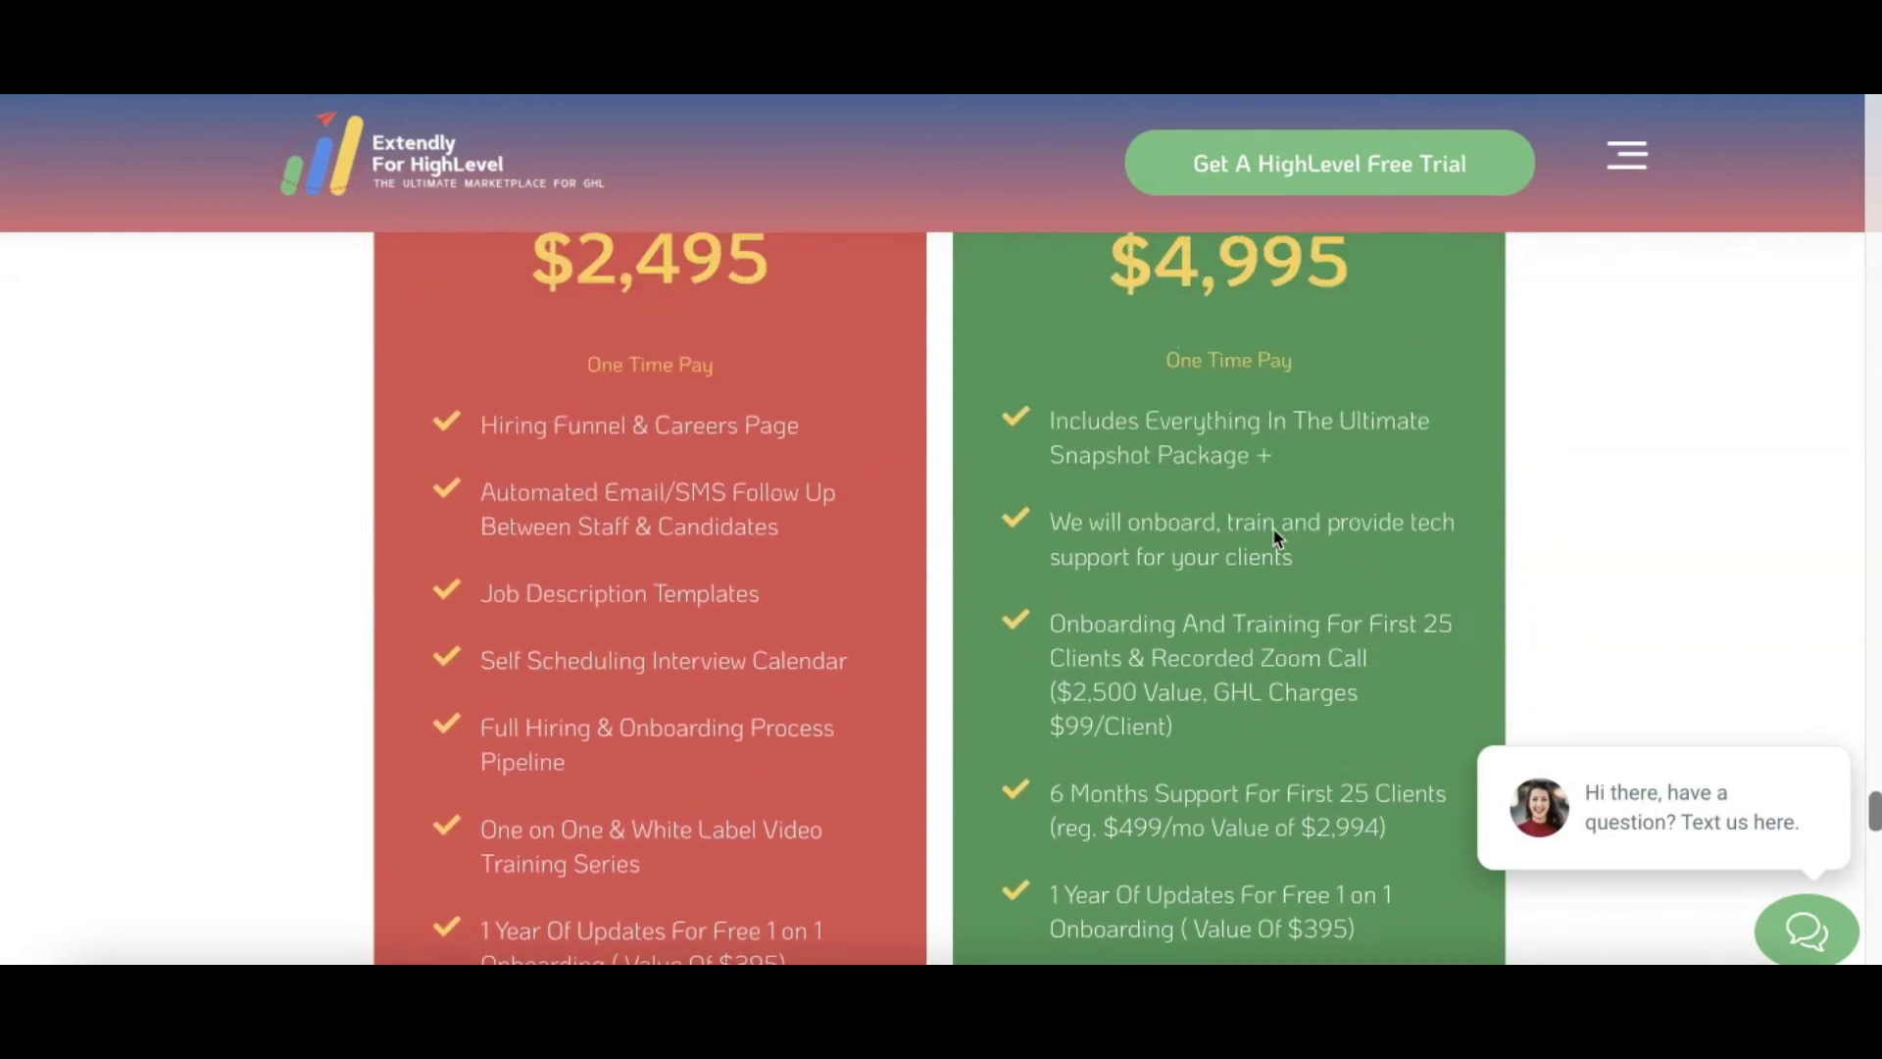
- Revisit the Select Your Snapshot Plan section and compare the basic plan with the Support & Onboardings plan once more
scroll(1180, 675, up, 5)
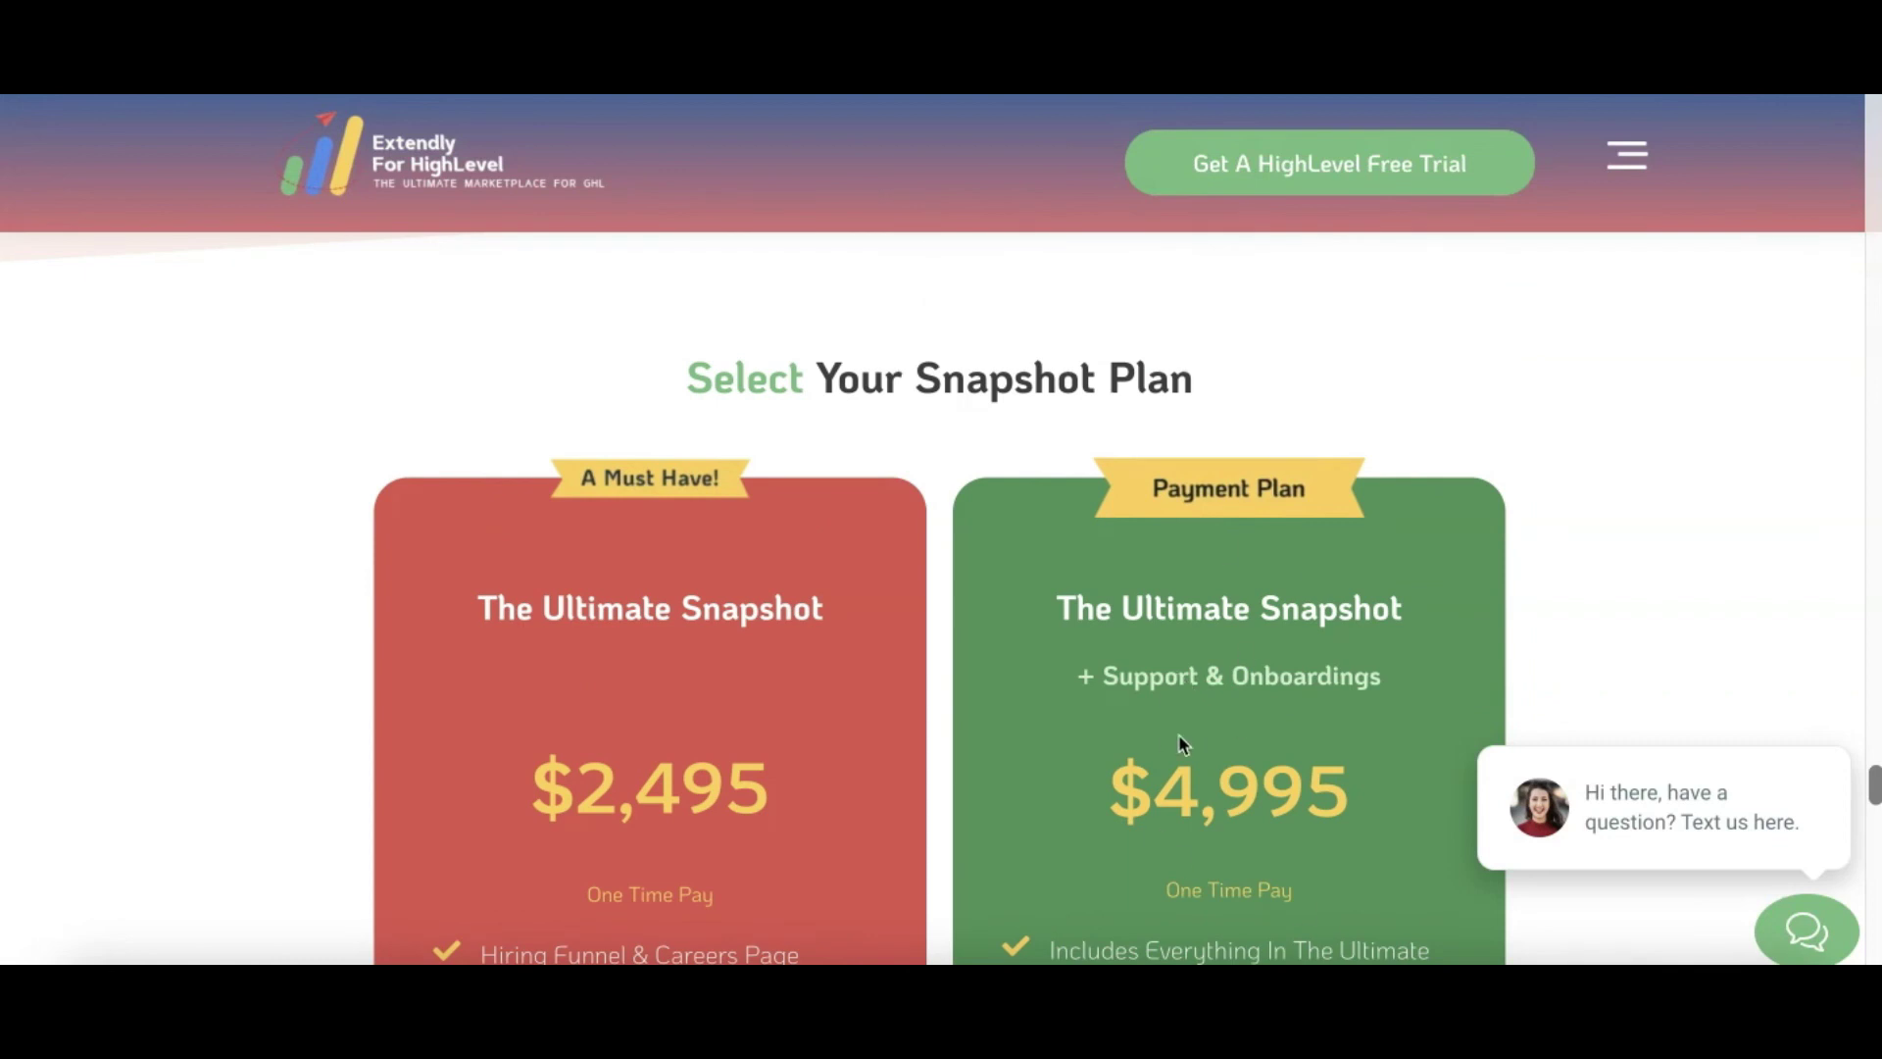
scroll(1180, 755, down, 5)
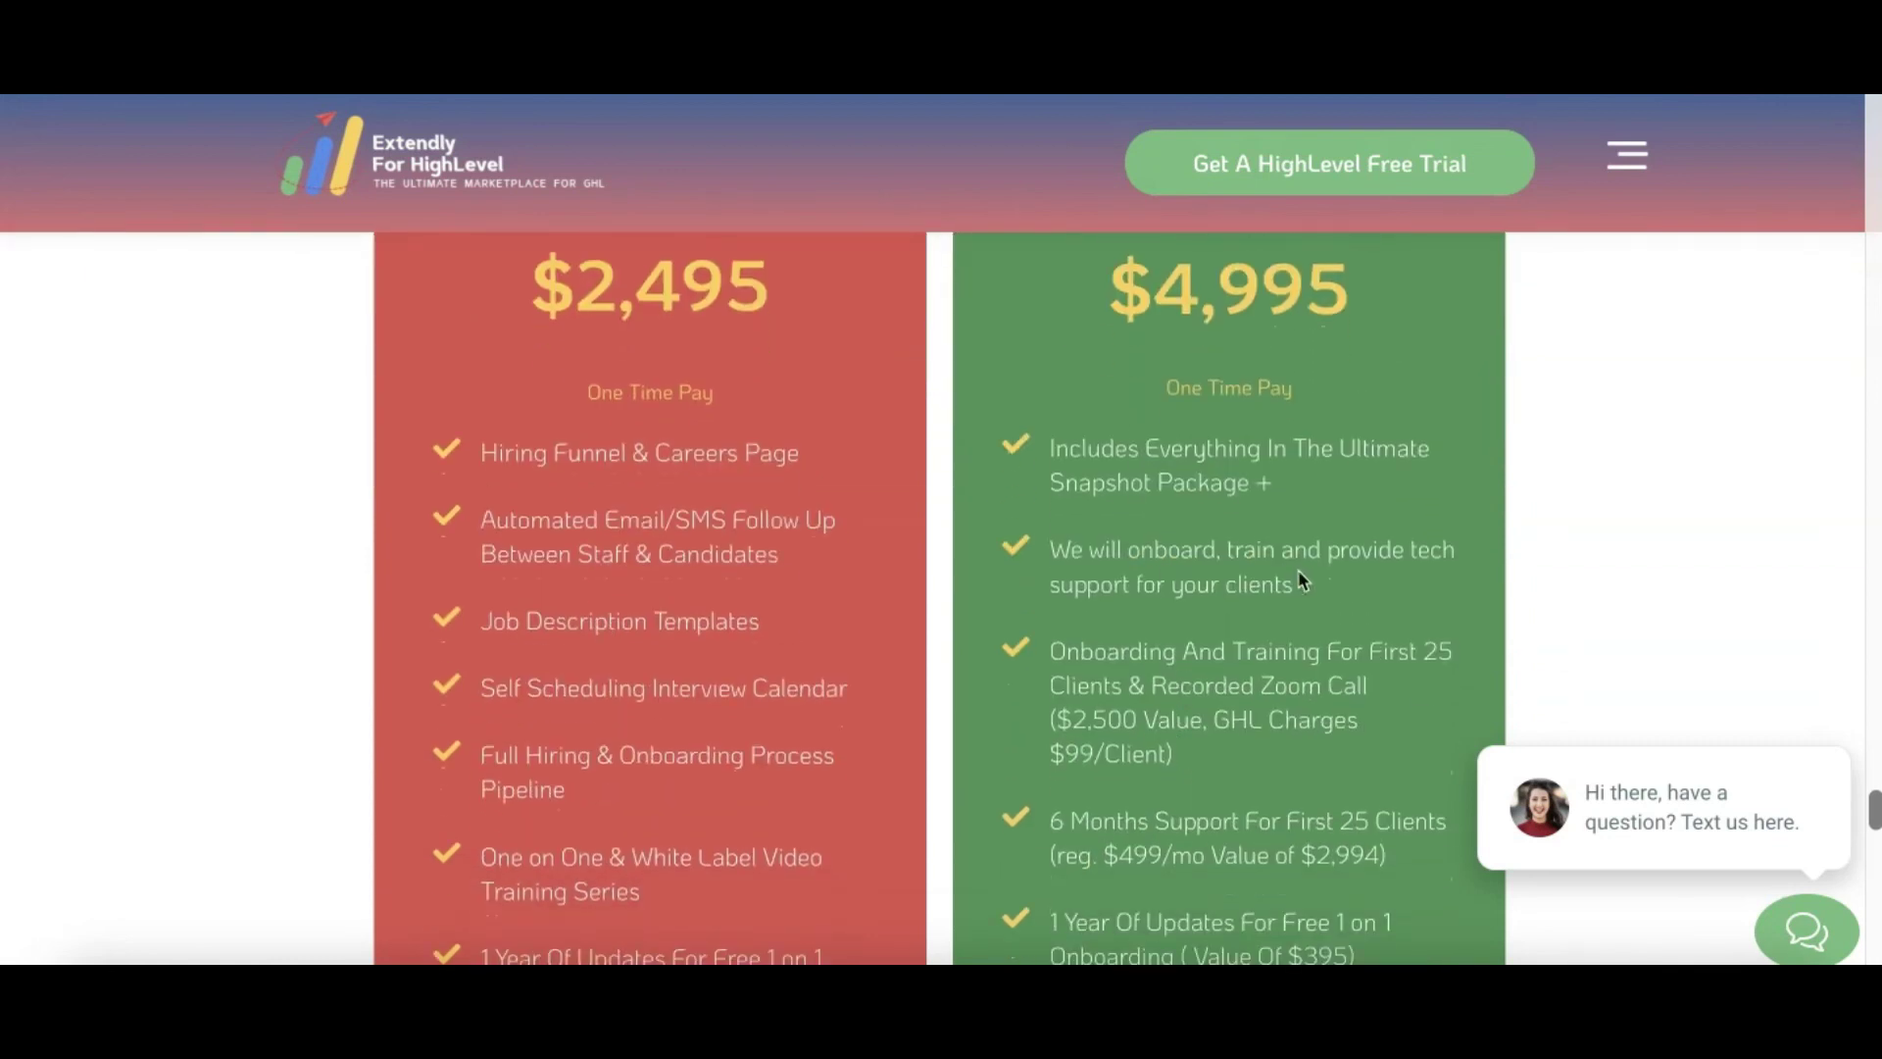
scroll(914, 618, up, 3)
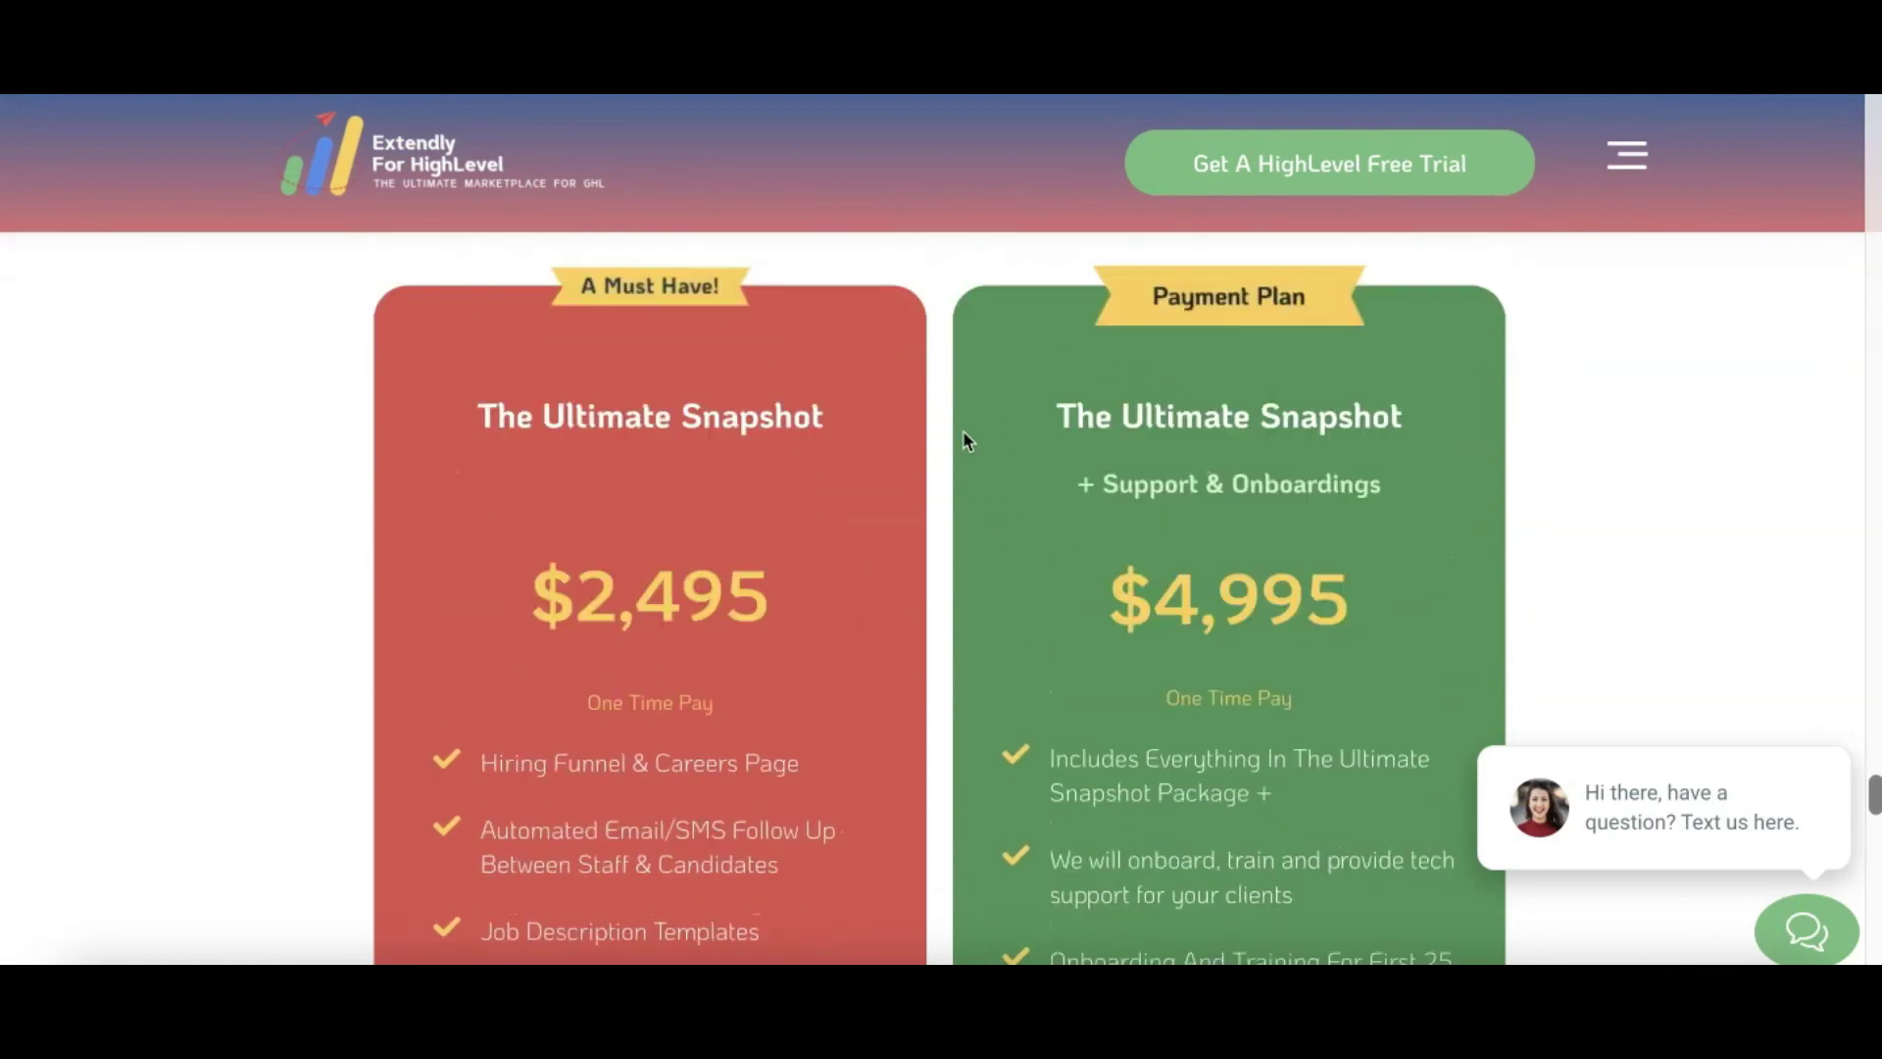
scroll(642, 478, down, 1)
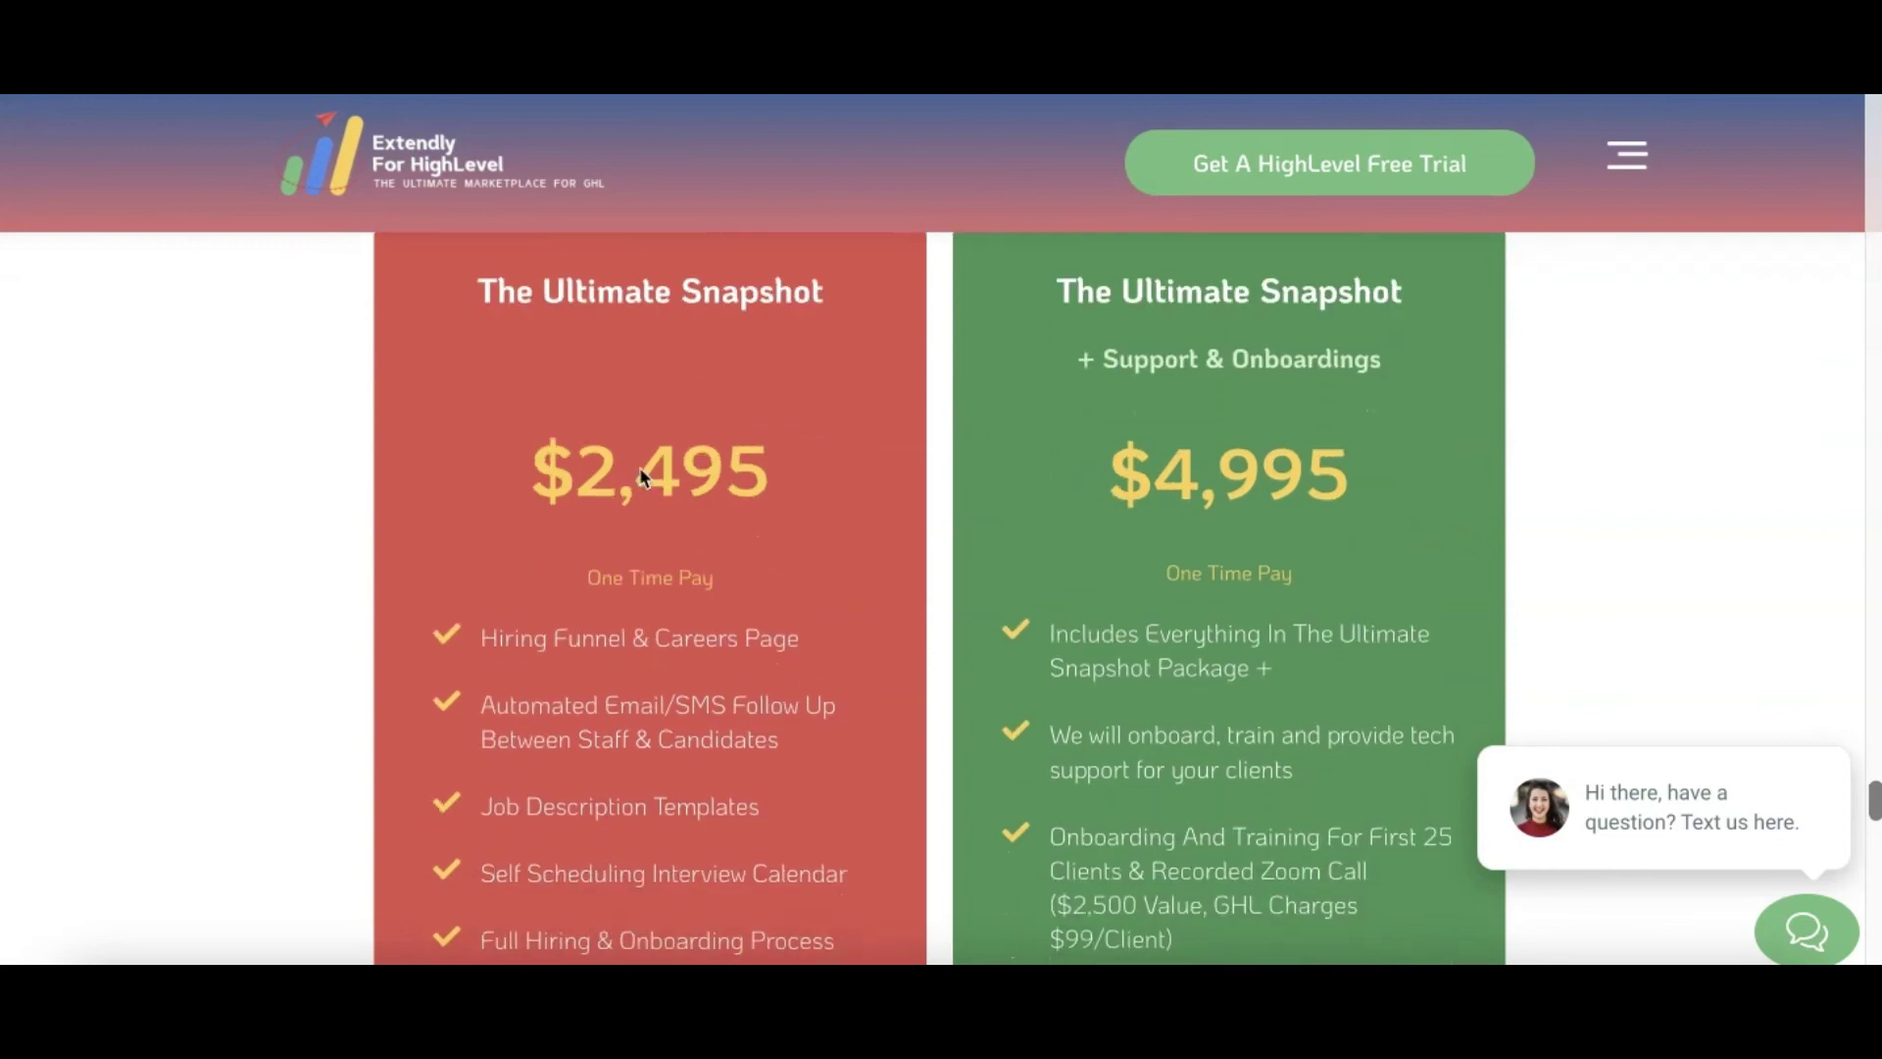
scroll(1196, 560, down, 1)
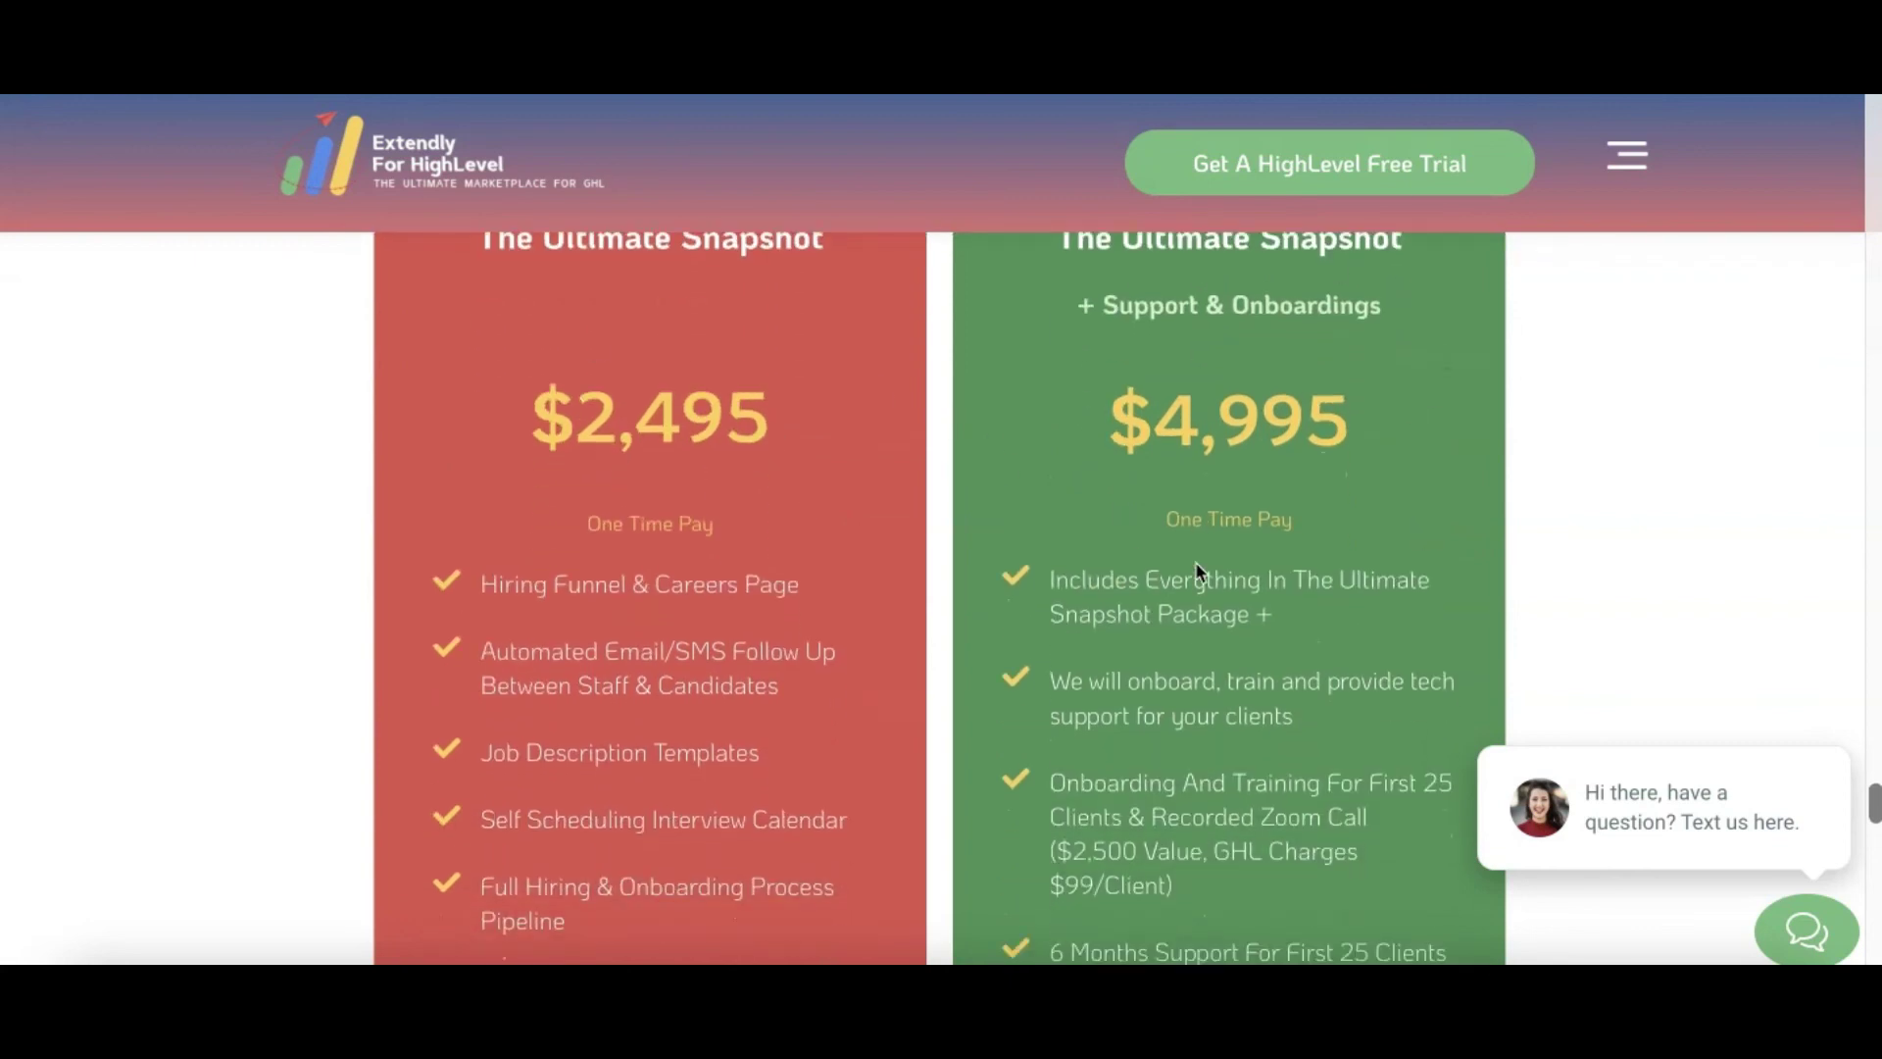